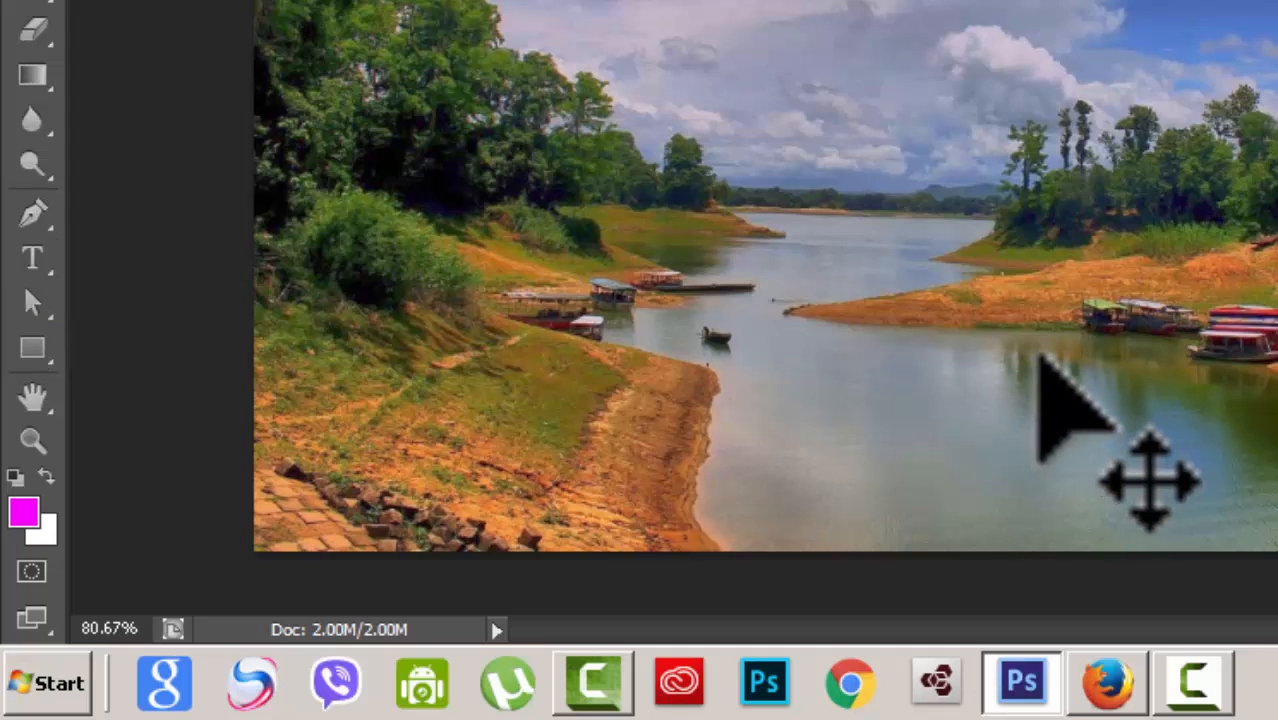
# Activate the Horizontal Type Tool and show its vertical and mask variants
pyautogui.press('t')
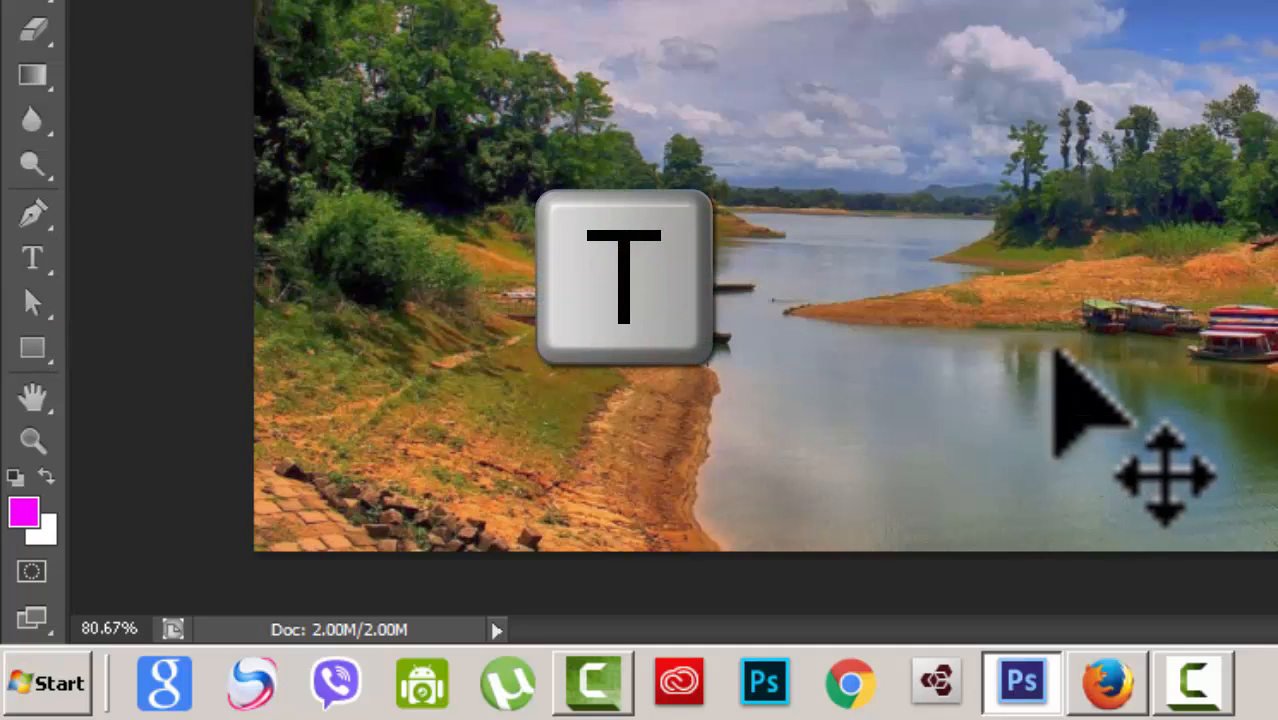
pyautogui.press('t')
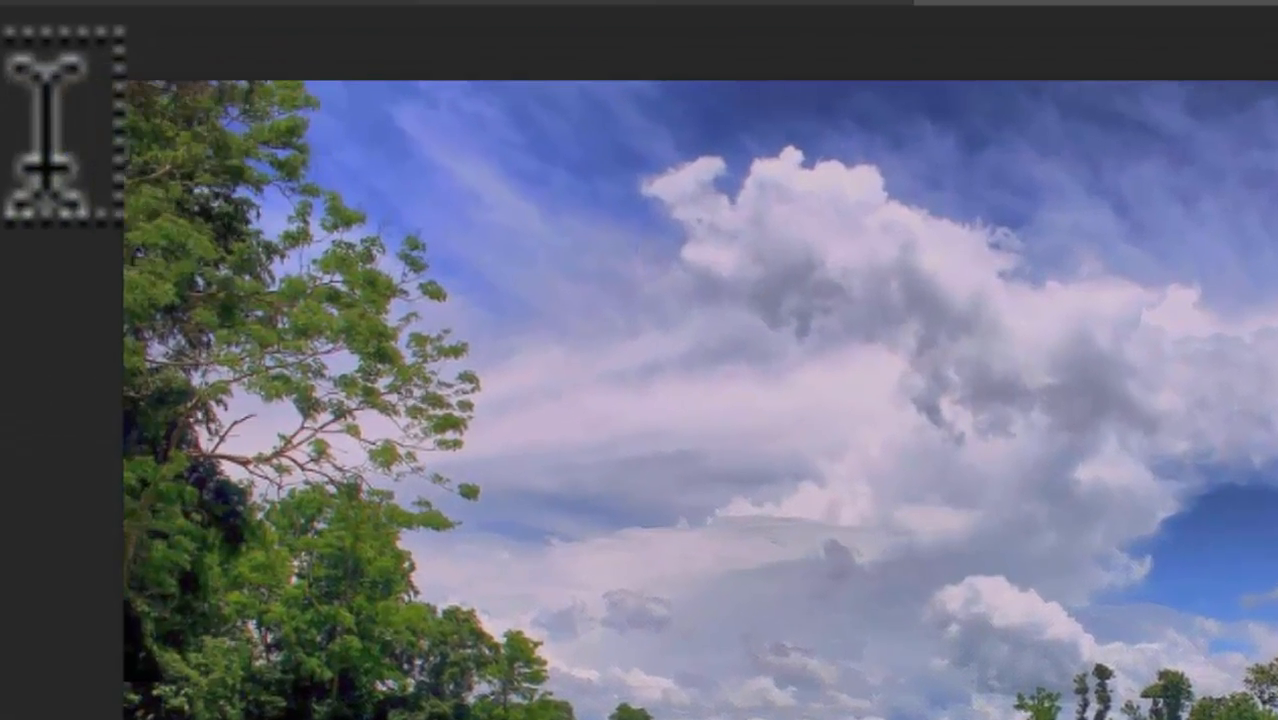
pyautogui.click(40, 88)
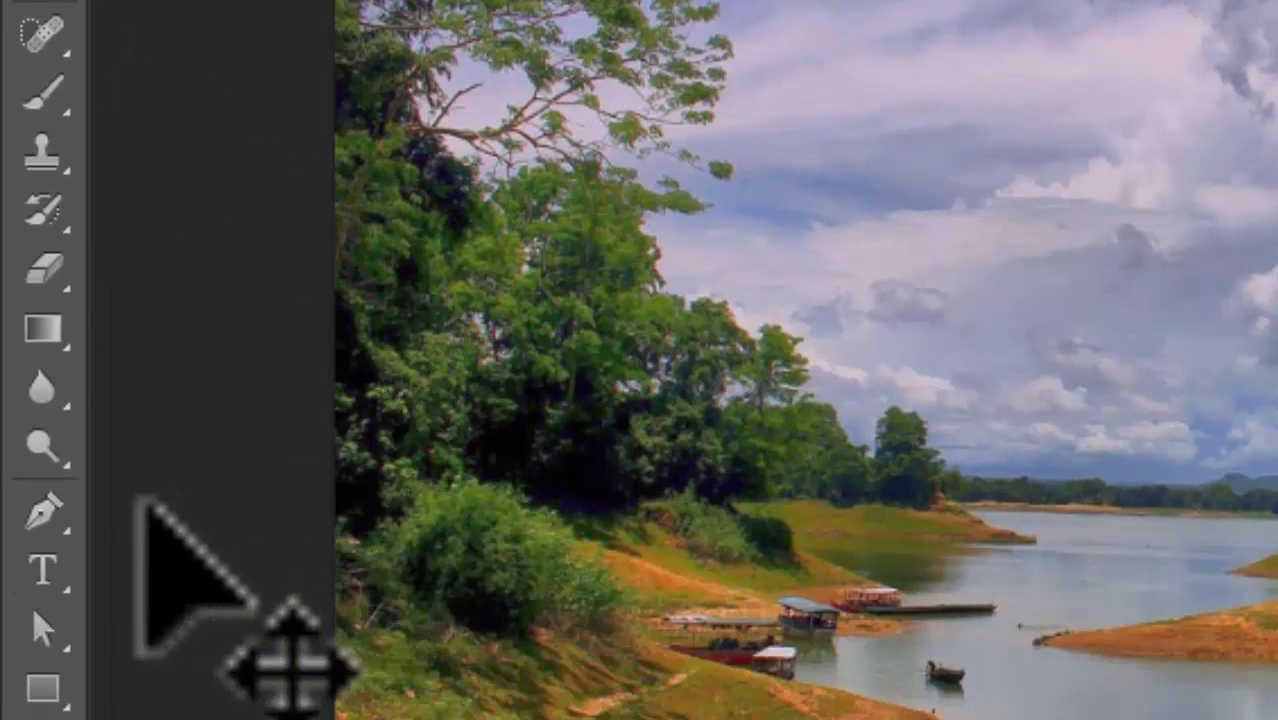
pyautogui.click(40, 560)
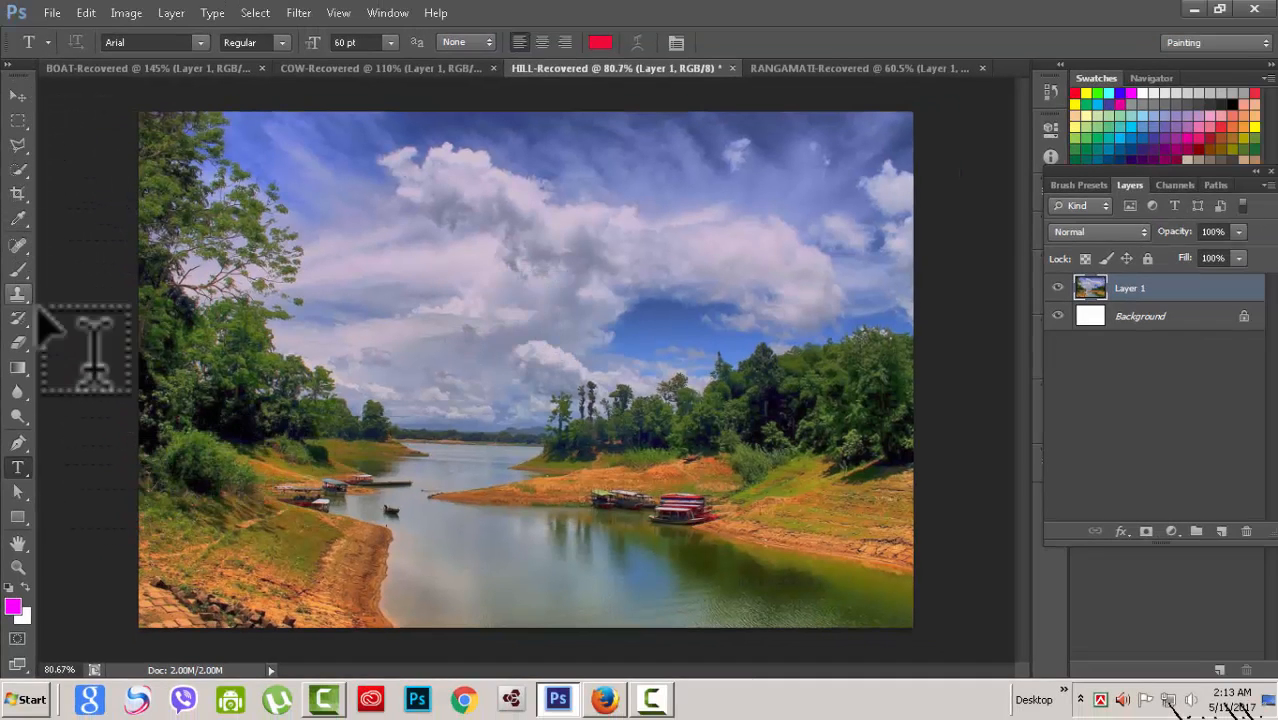
pyautogui.click(15, 293)
pyautogui.click(18, 467)
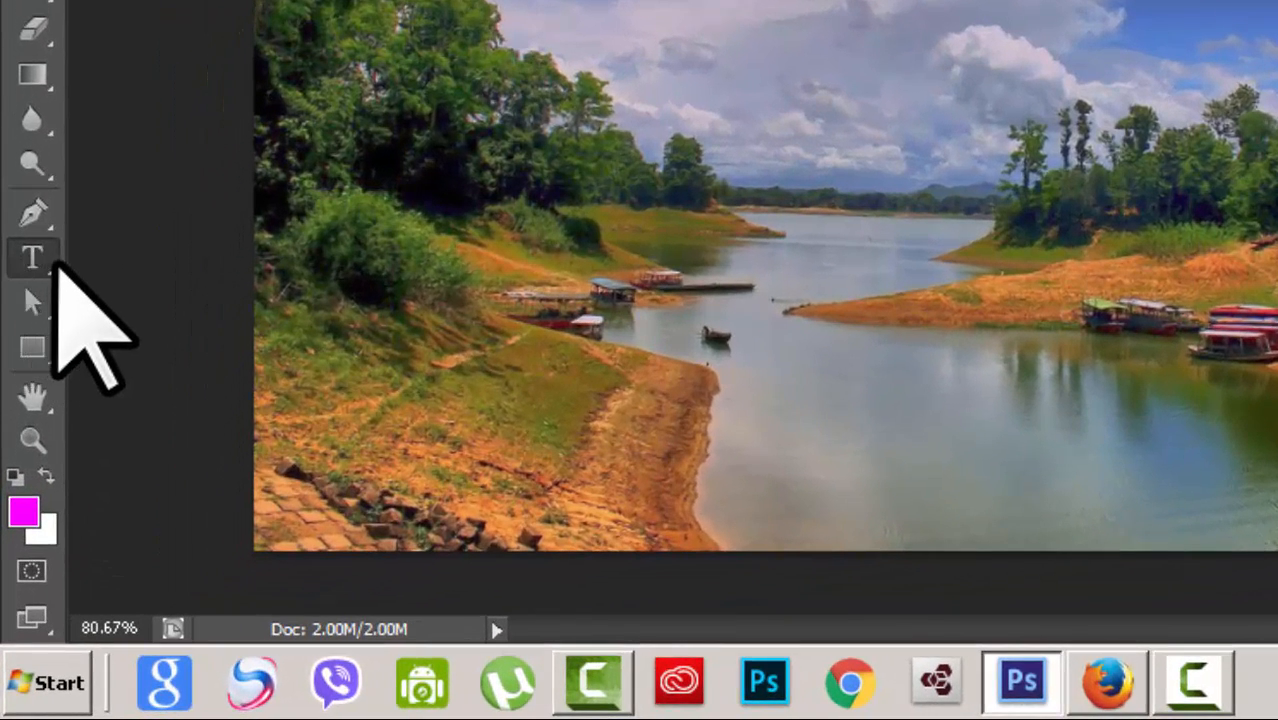
pyautogui.click(38, 265)
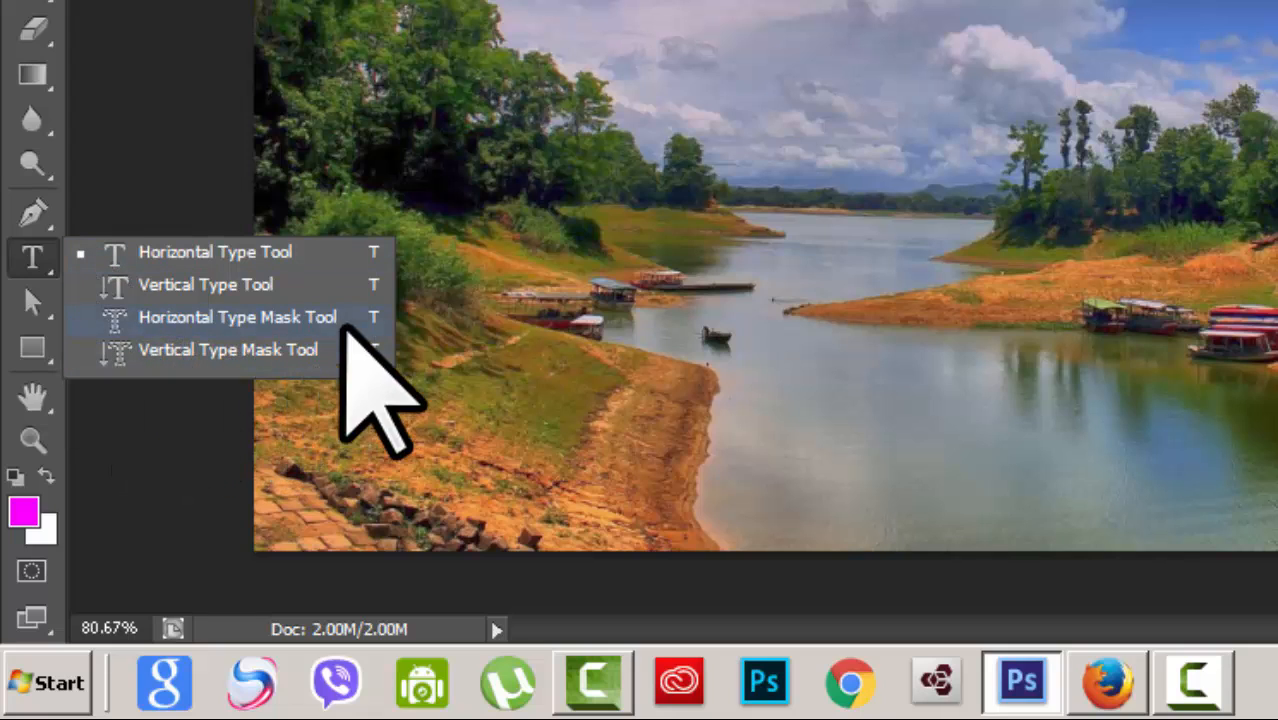
pyautogui.click(38, 258)
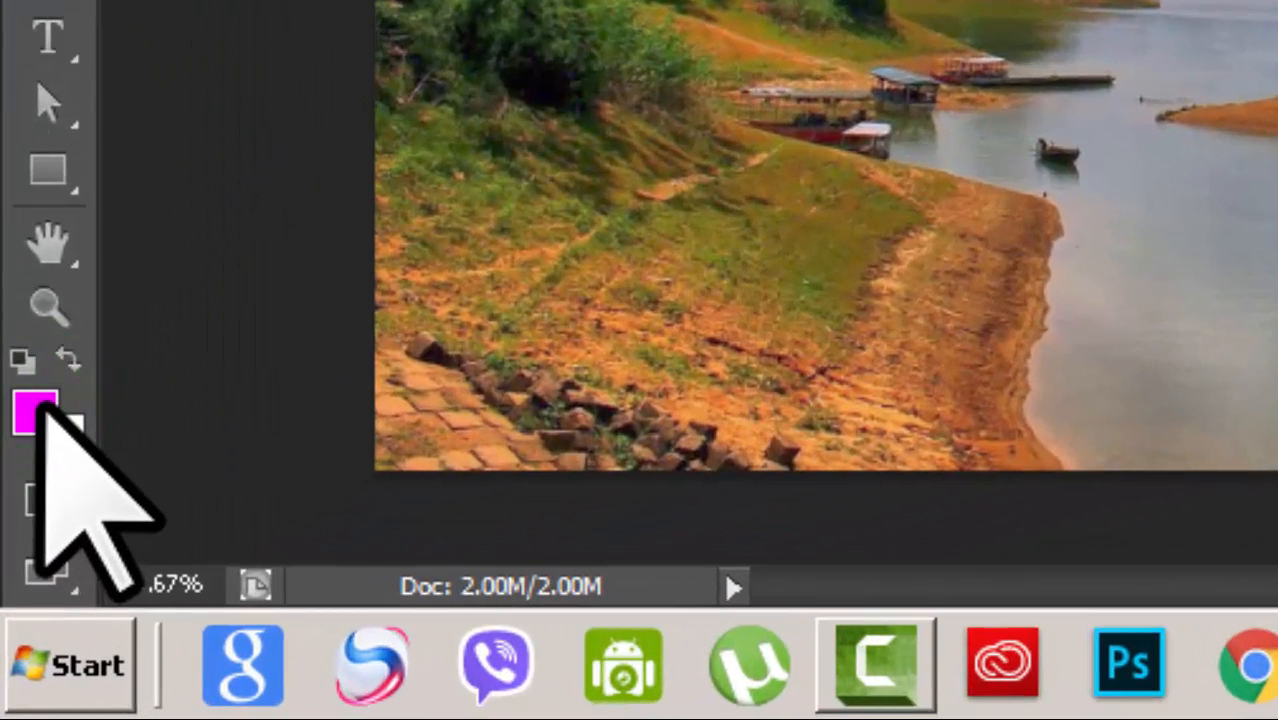
# Set the foreground colour to bright green (07f52e)
pyautogui.click(36, 412)
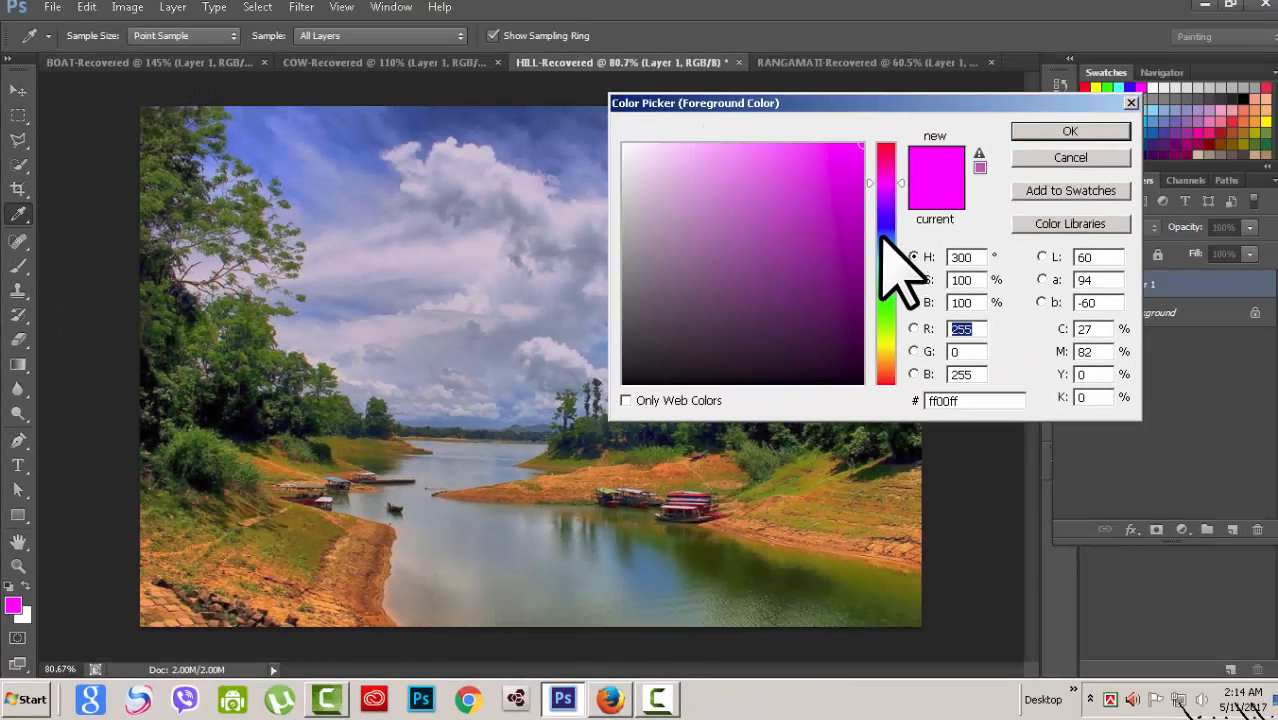
pyautogui.click(882, 236)
pyautogui.click(830, 171)
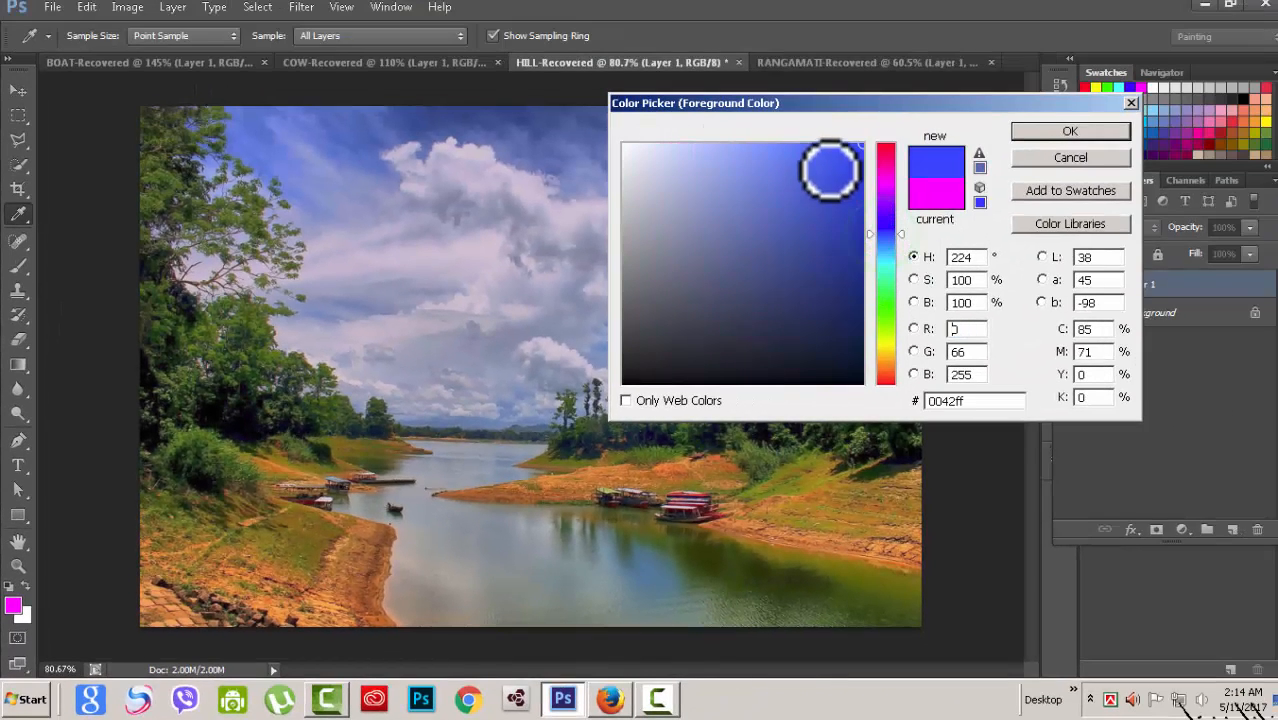
pyautogui.click(884, 297)
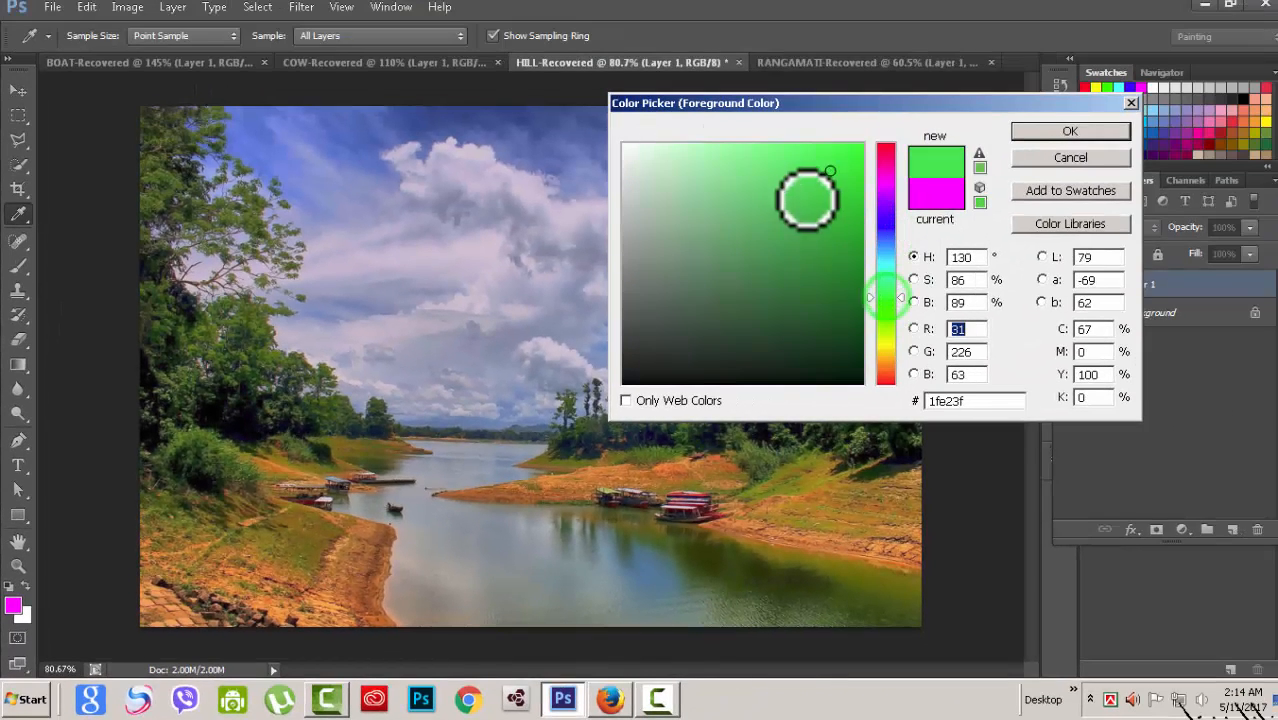
pyautogui.click(1039, 131)
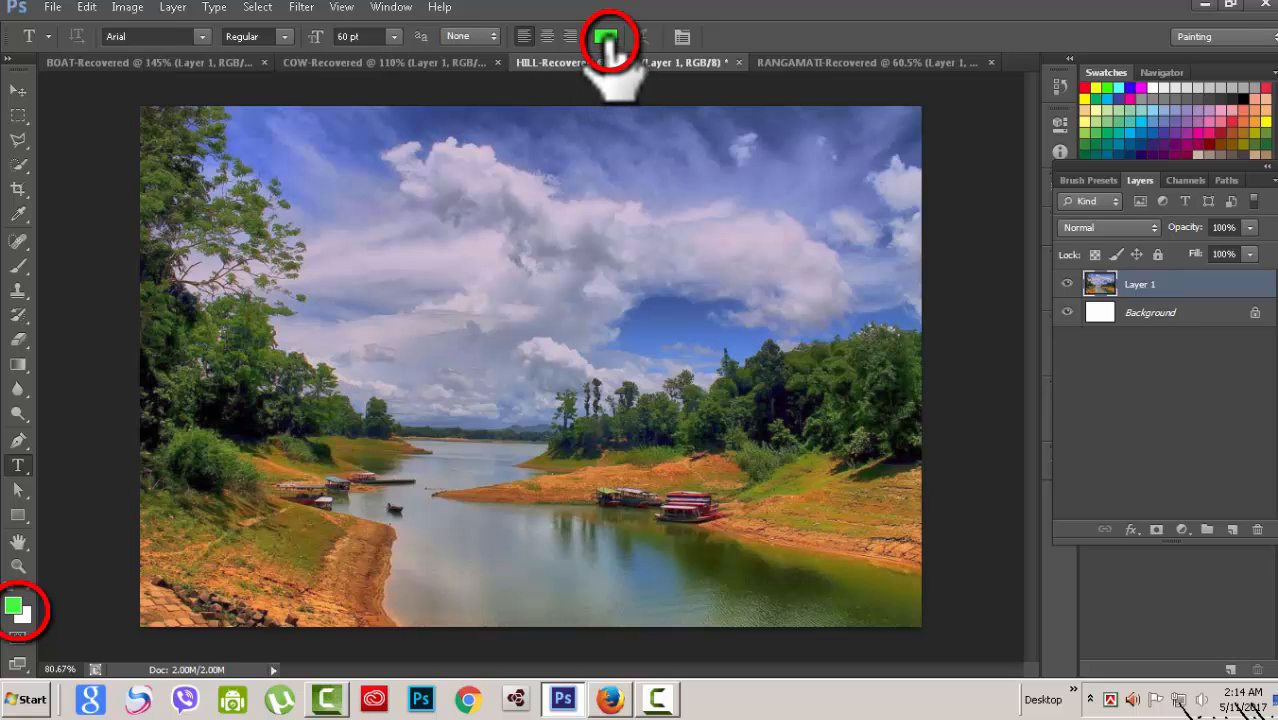
# Set the foreground colour to blue-violet (3907f5)
pyautogui.click(14, 605)
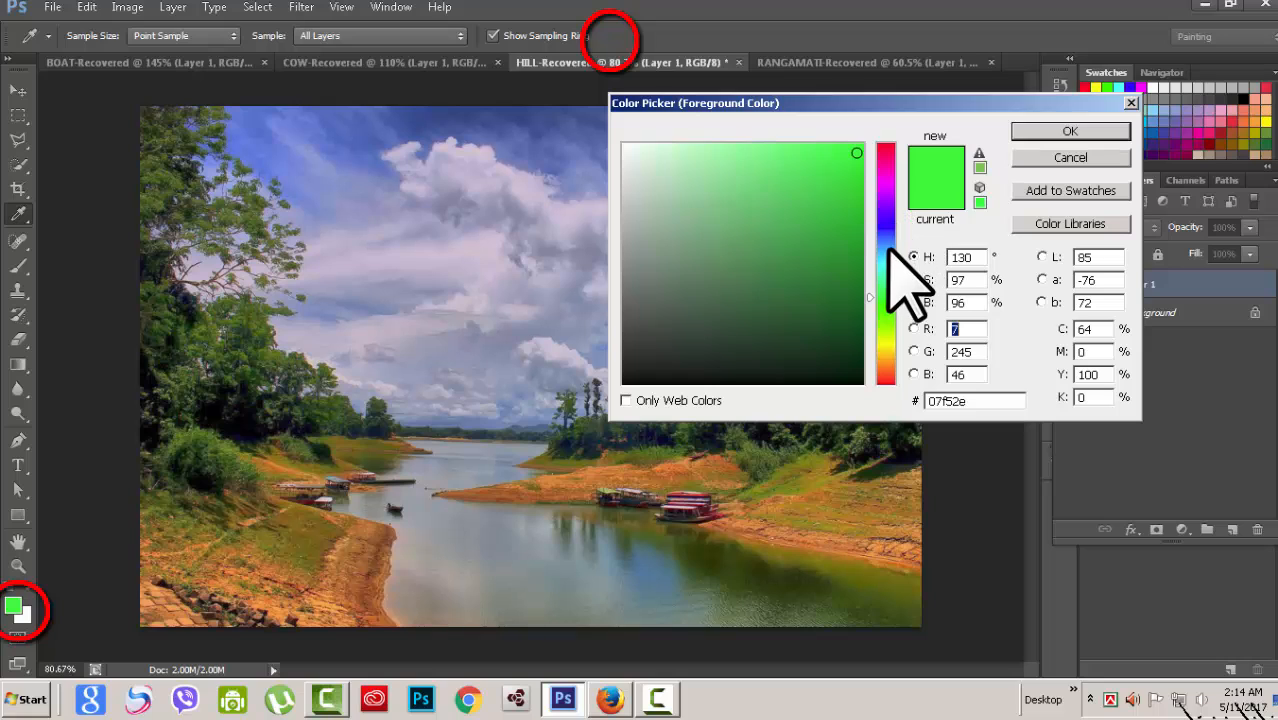
pyautogui.click(887, 214)
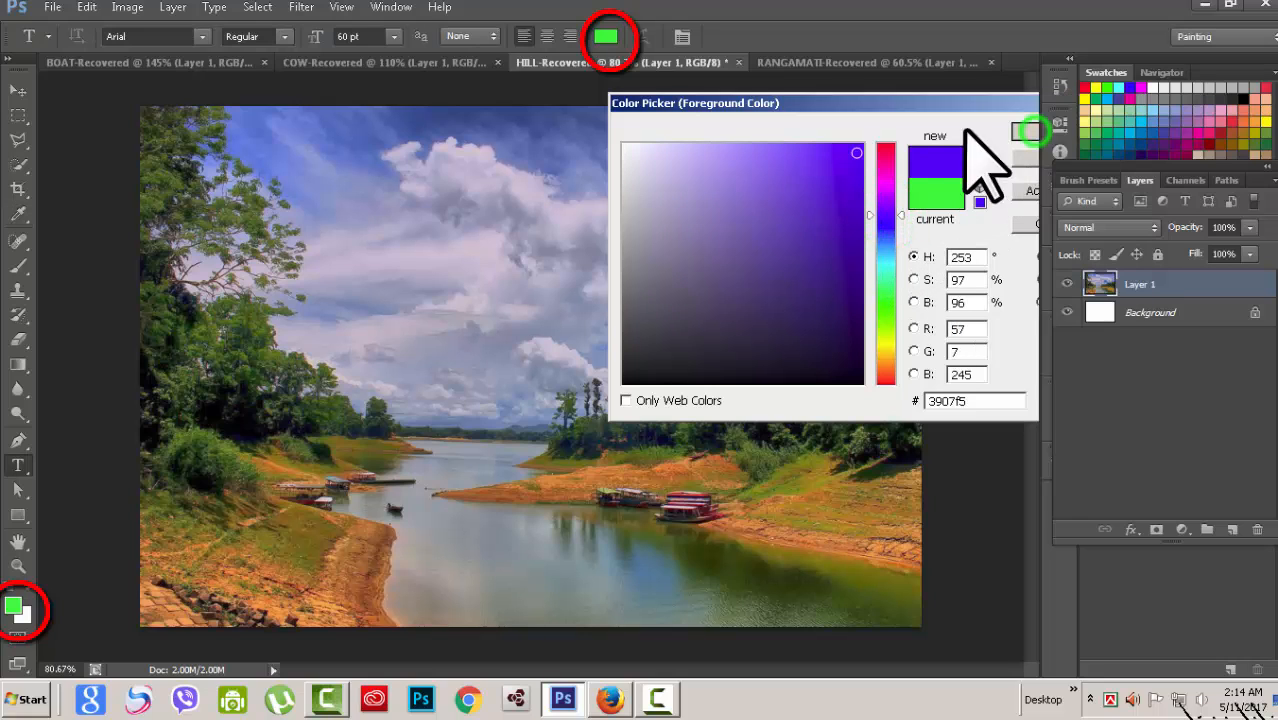
pyautogui.click(975, 135)
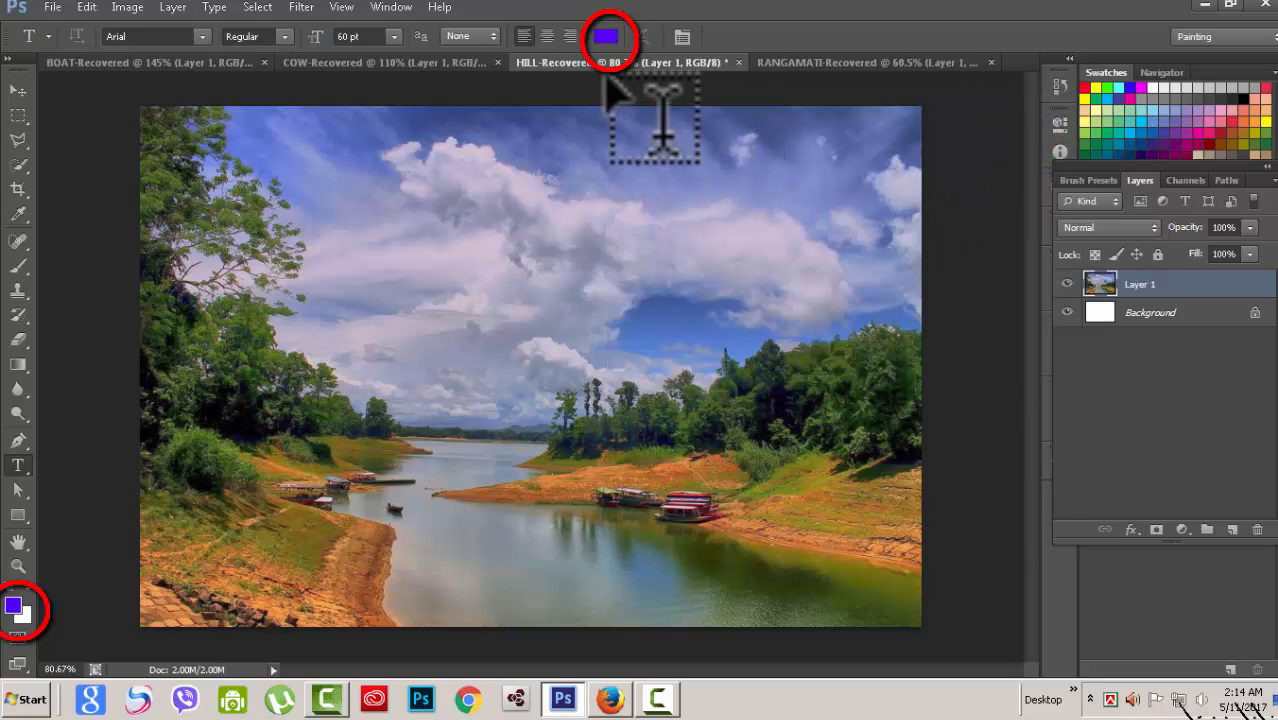
# Set the text colour to bright yellow with the type tool's colour picker
pyautogui.click(605, 37)
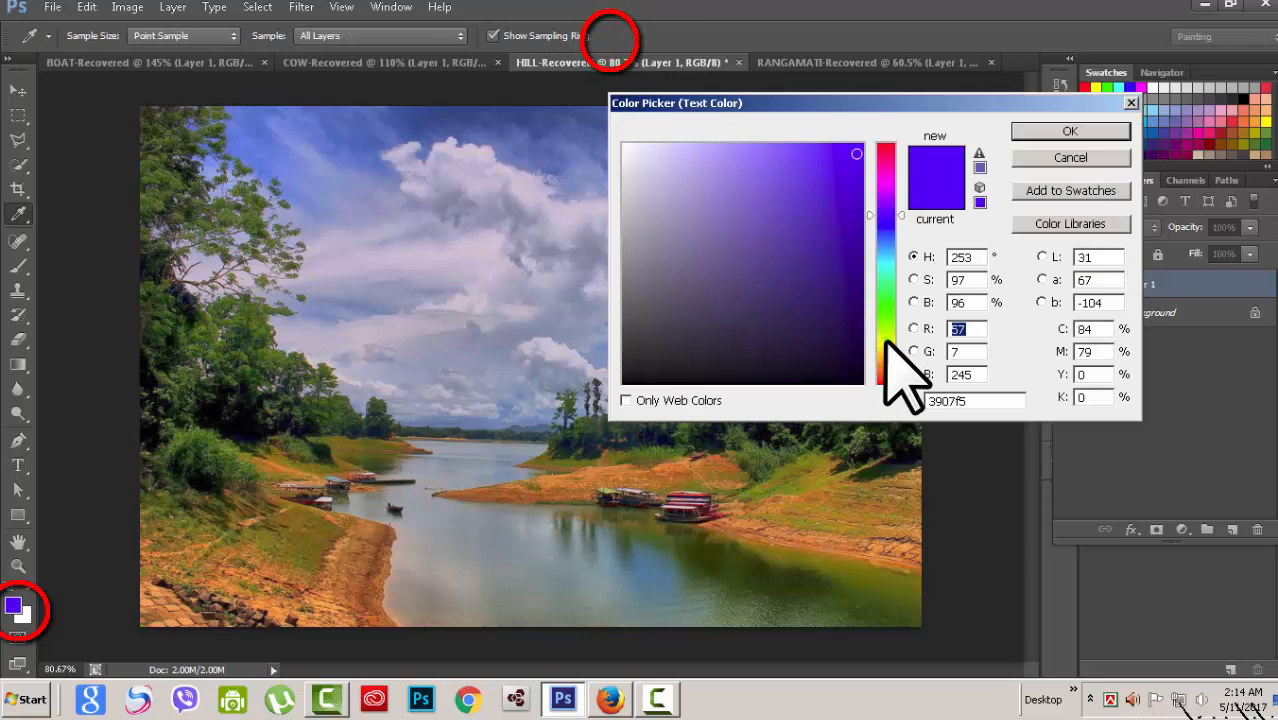
pyautogui.click(885, 341)
pyautogui.click(1047, 135)
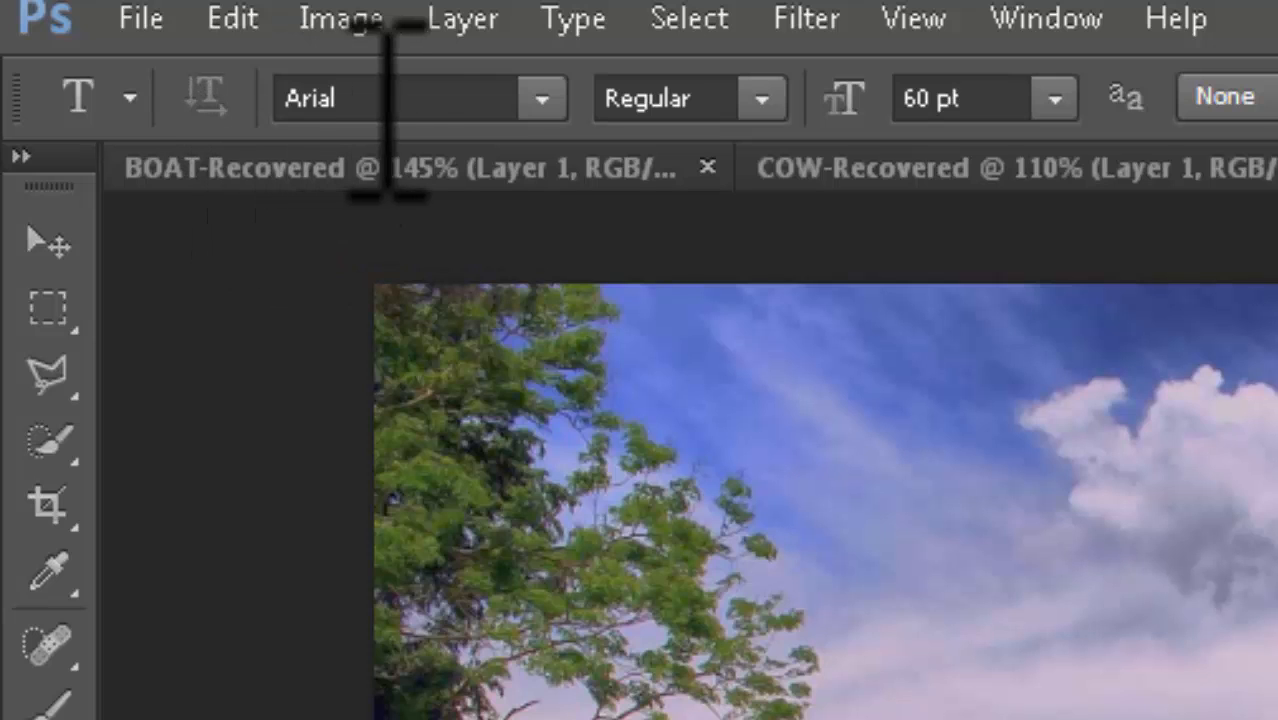
# Look through the available fonts and their samples, and set the text font to Bernard MT Condensed
pyautogui.click(538, 100)
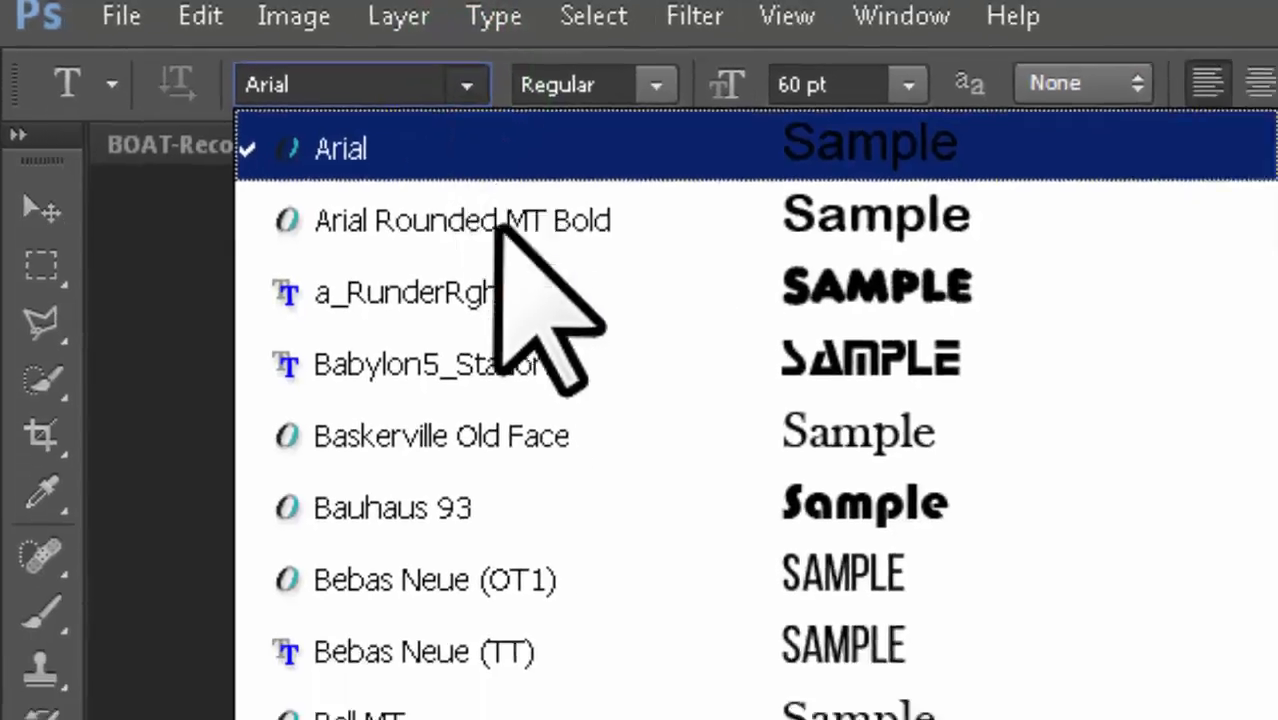
pyautogui.scroll(3, 471, 599)
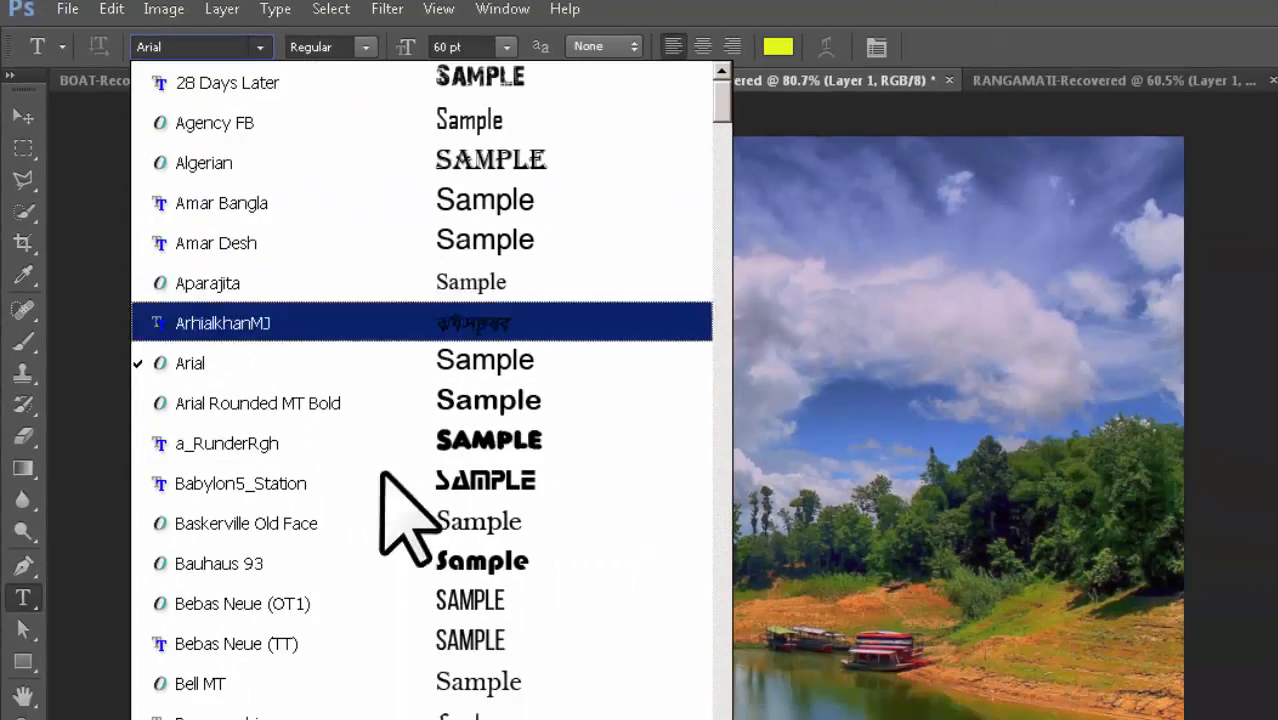
pyautogui.scroll(-15, 391, 570)
pyautogui.scroll(-10, 392, 572)
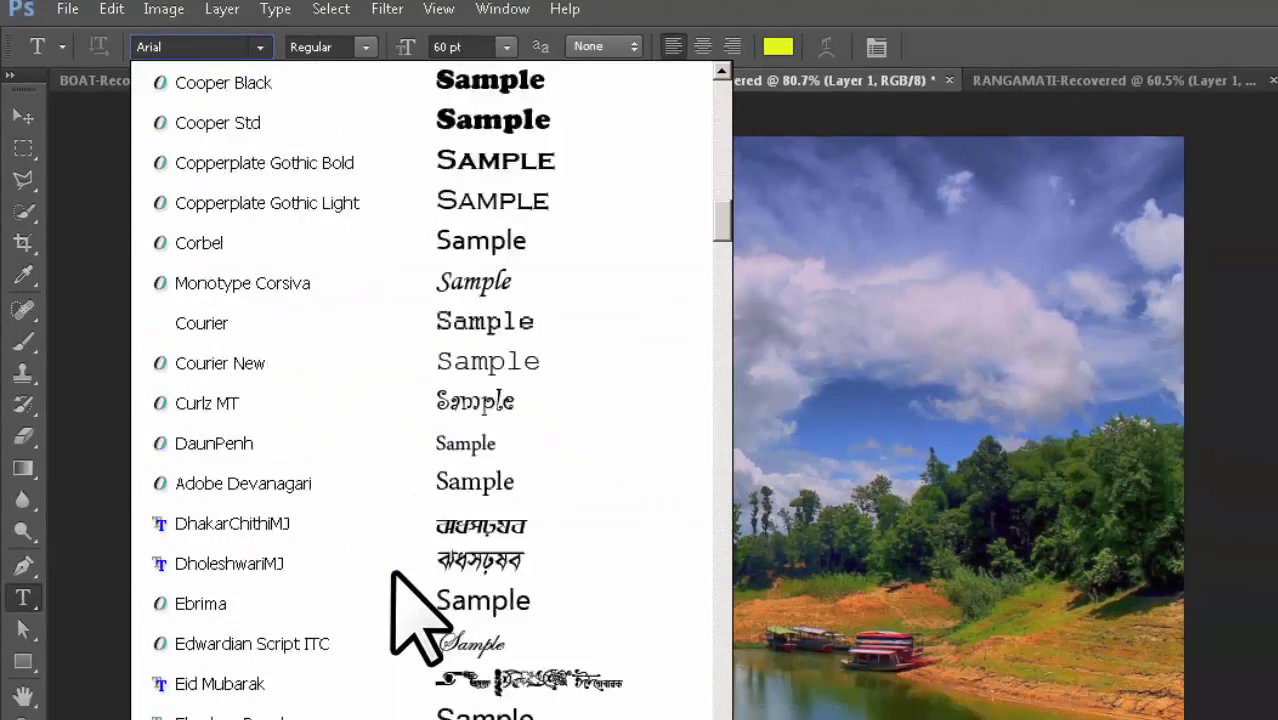
pyautogui.scroll(-3, 392, 573)
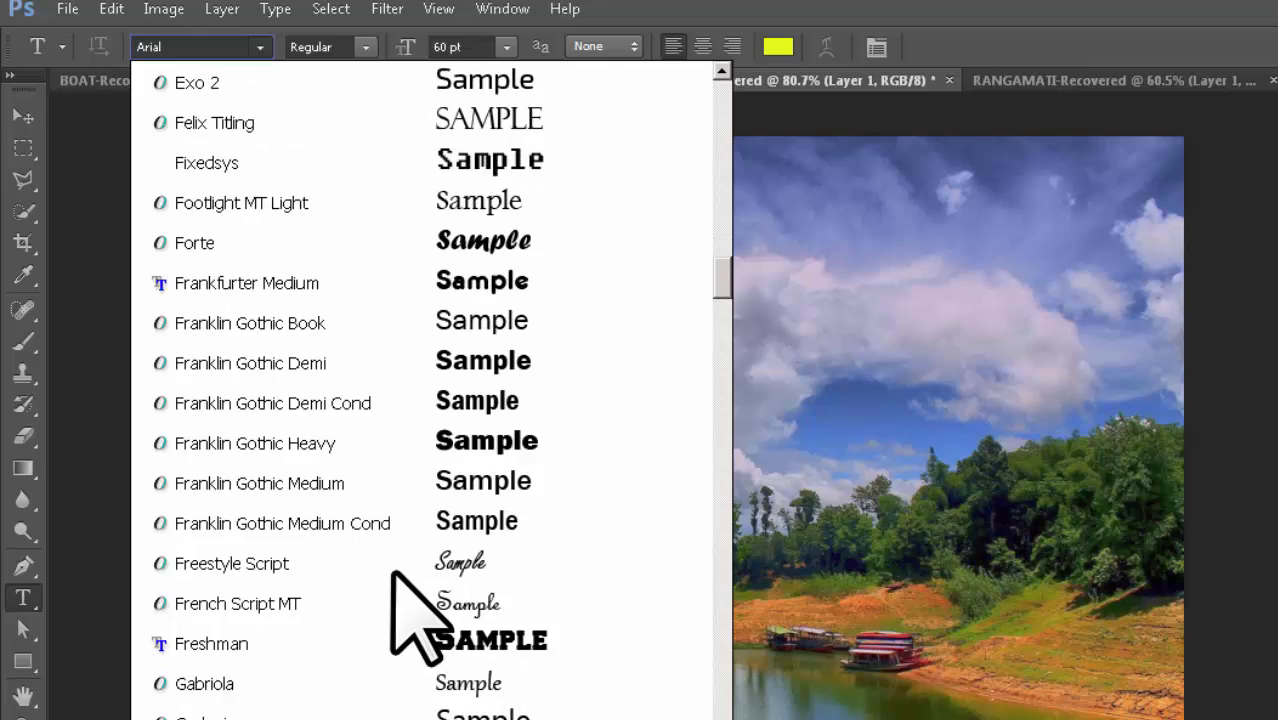
pyautogui.scroll(-9, 392, 573)
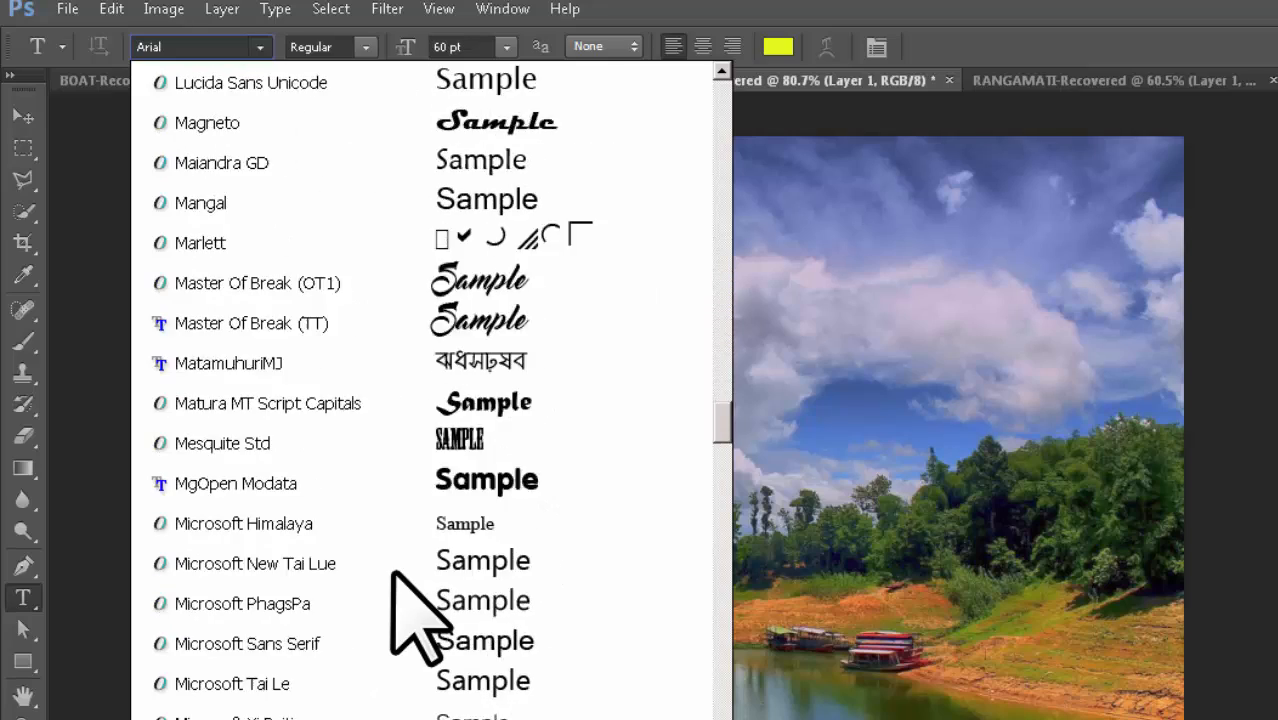
pyautogui.scroll(-11, 392, 573)
pyautogui.scroll(8, 393, 574)
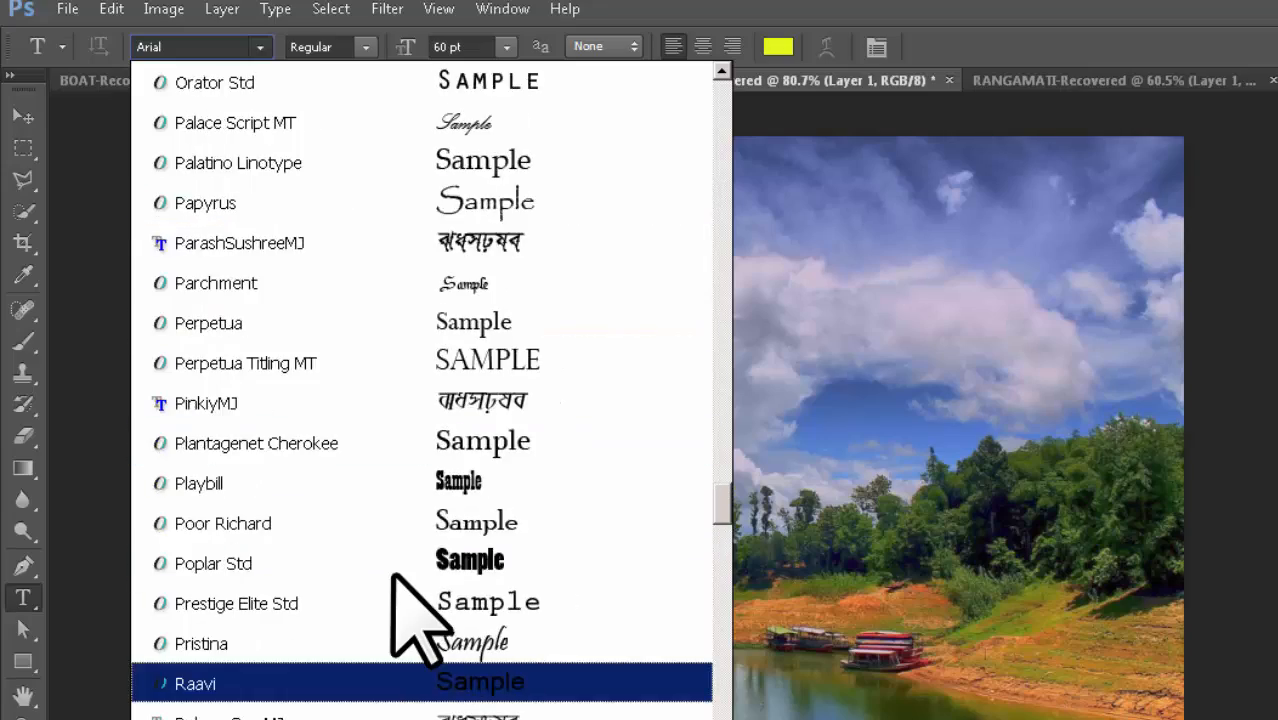
pyautogui.scroll(10, 393, 574)
pyautogui.scroll(20, 395, 573)
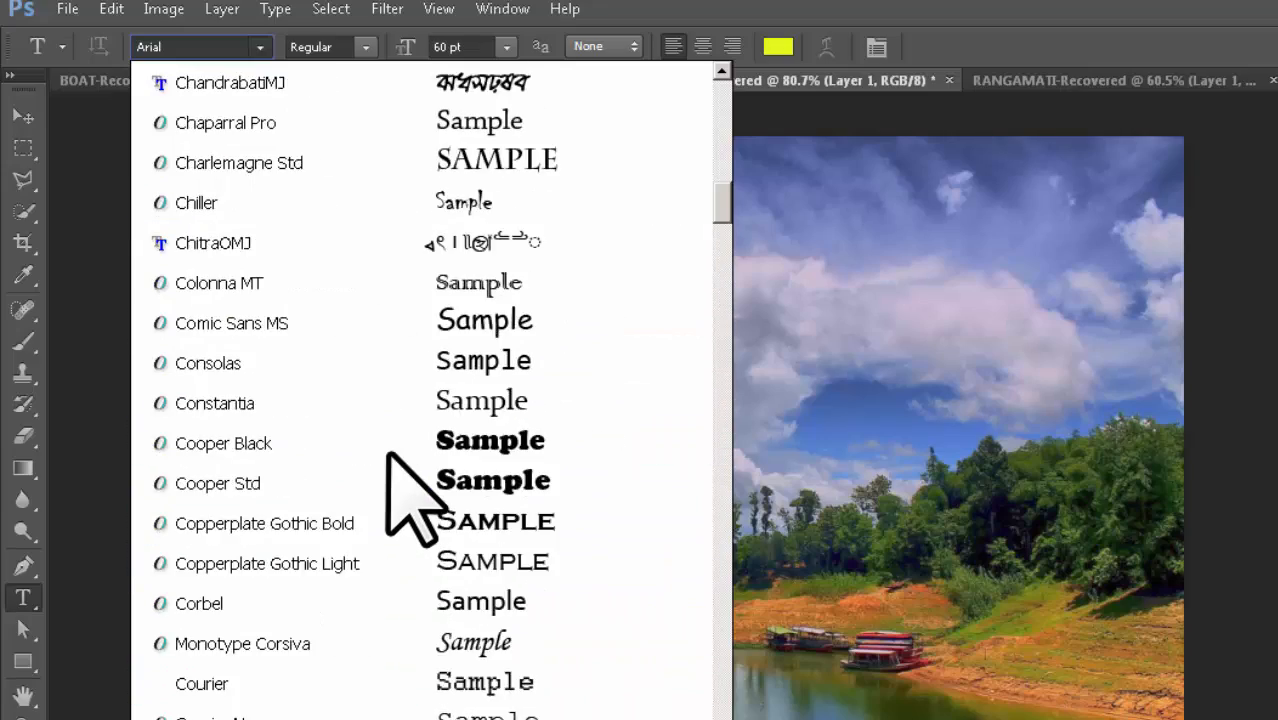
pyautogui.scroll(8, 388, 456)
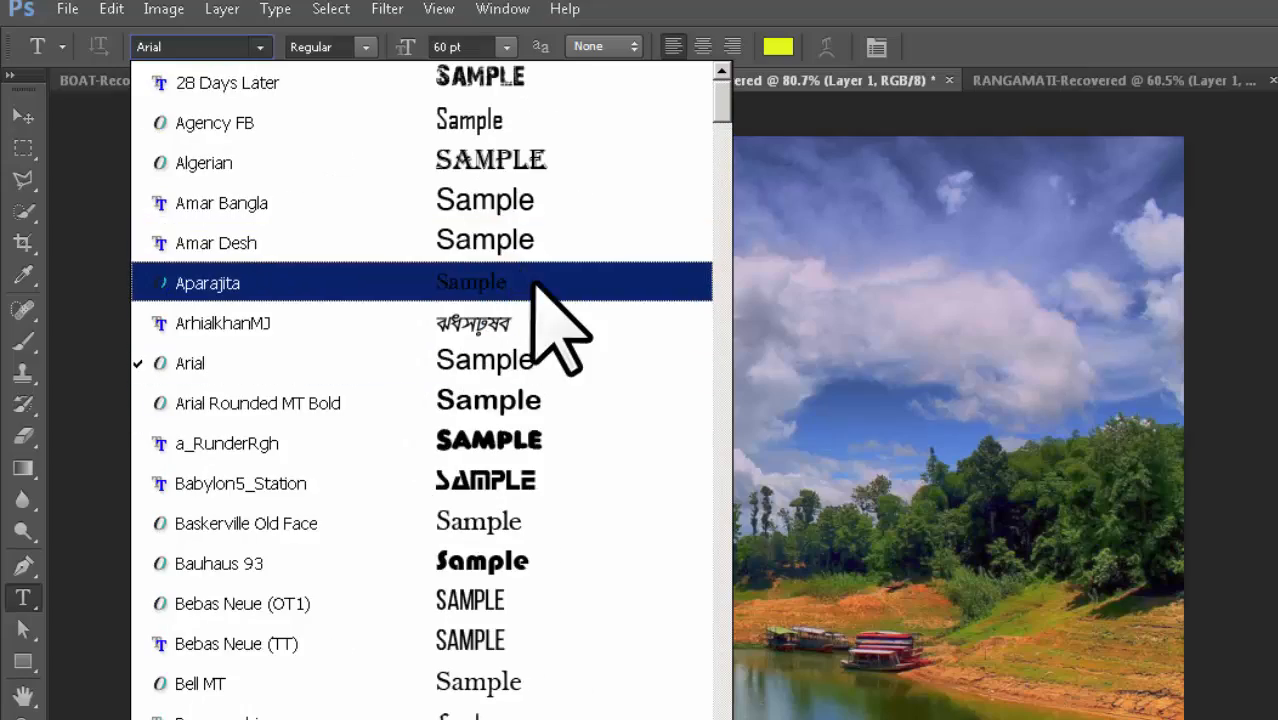
pyautogui.moveTo(722, 100); pyautogui.dragTo(690, 719)
pyautogui.scroll(10, 600, 450)
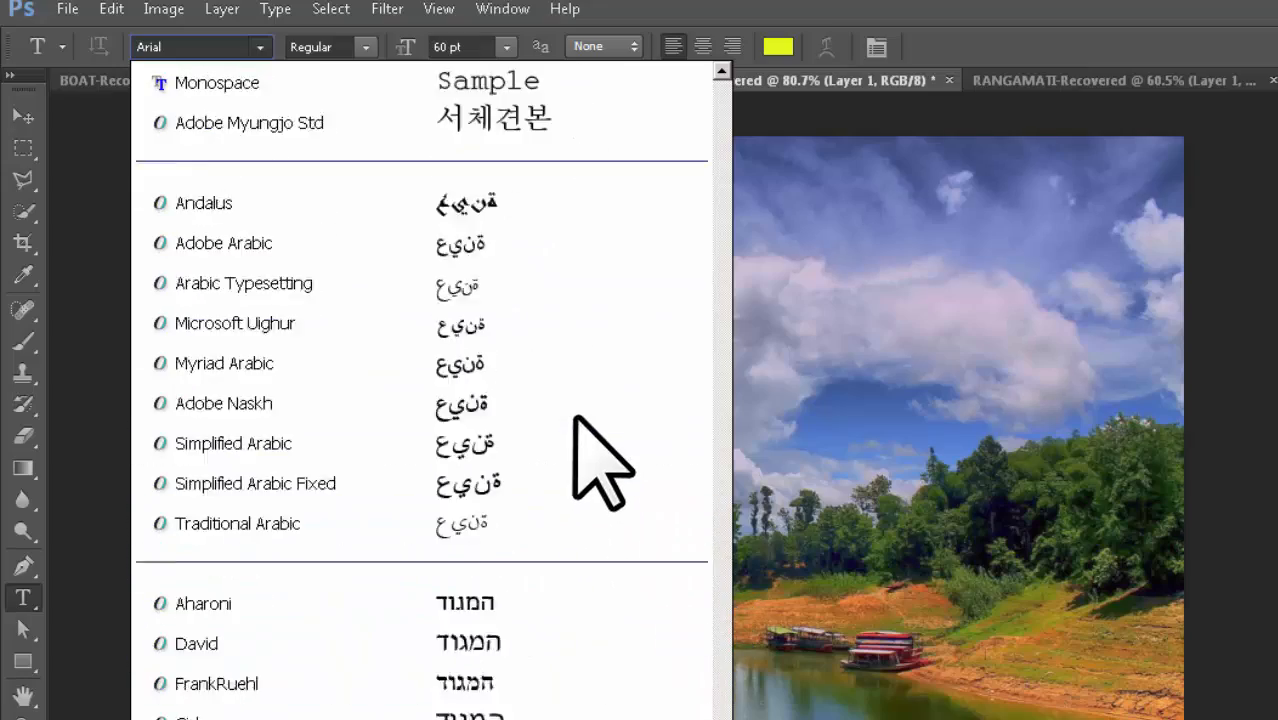
pyautogui.scroll(15, 568, 405)
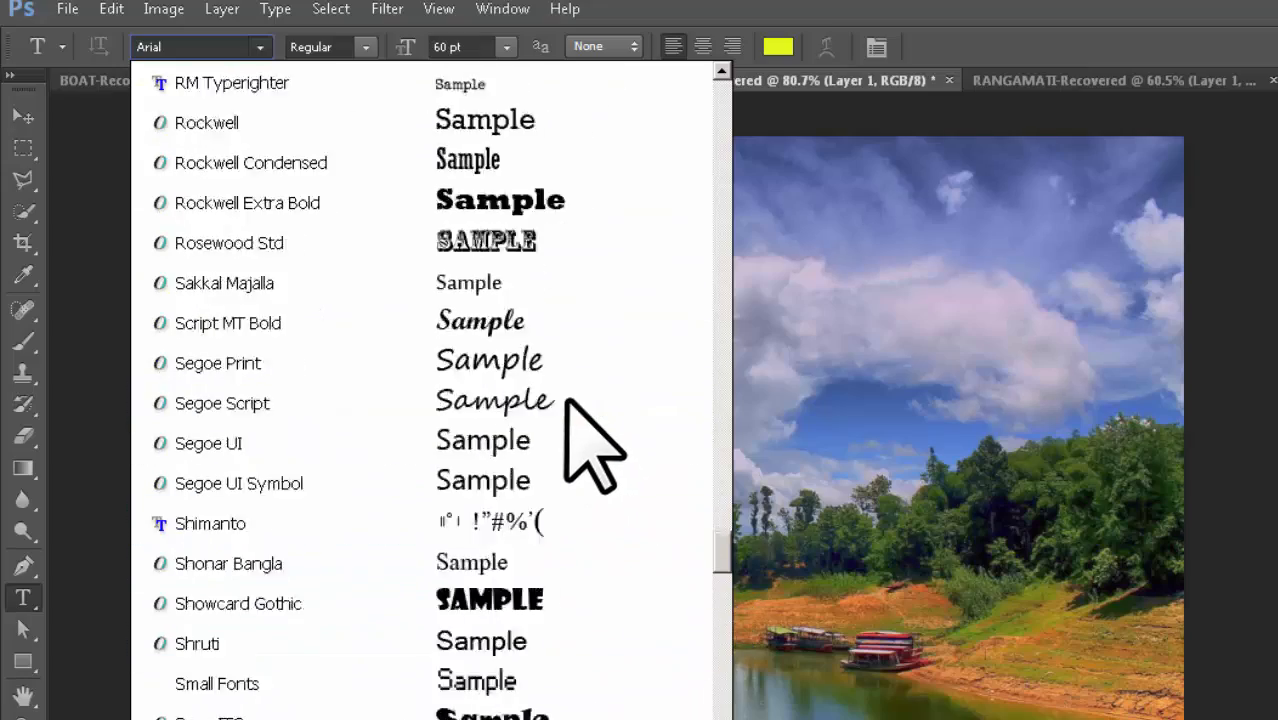
pyautogui.scroll(15, 566, 393)
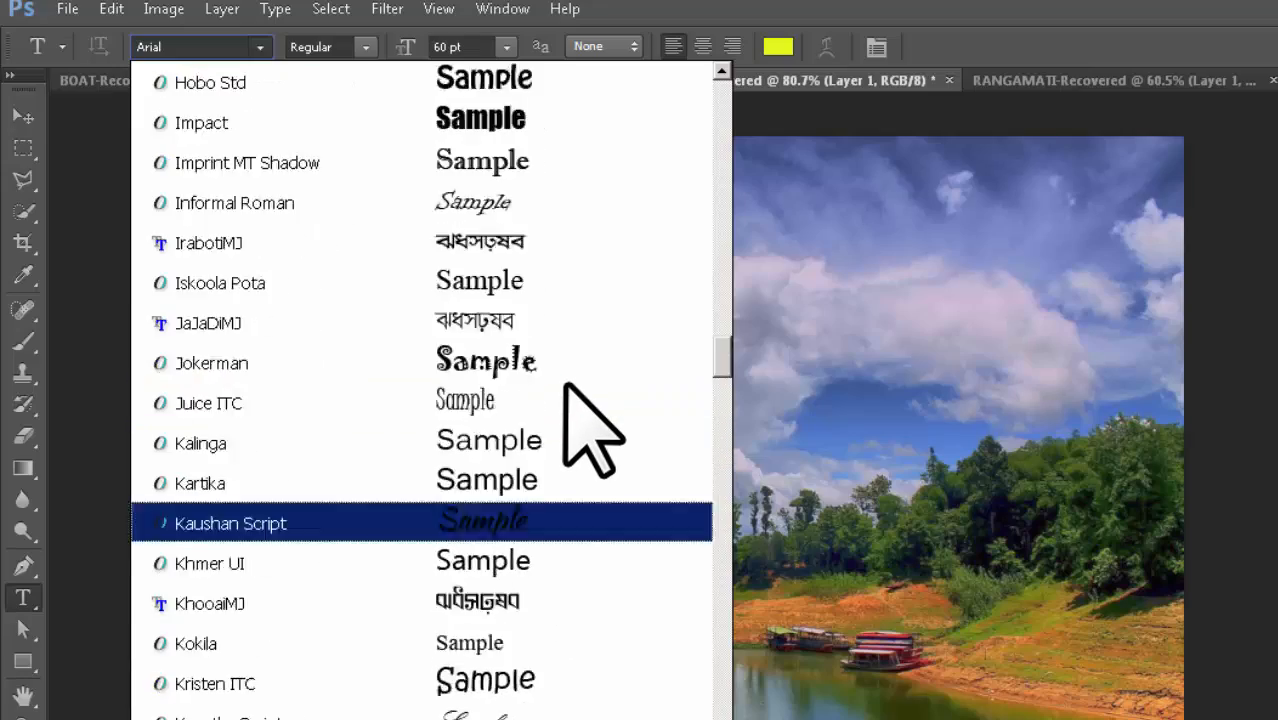
pyautogui.scroll(-5, 564, 386)
pyautogui.scroll(20, 592, 430)
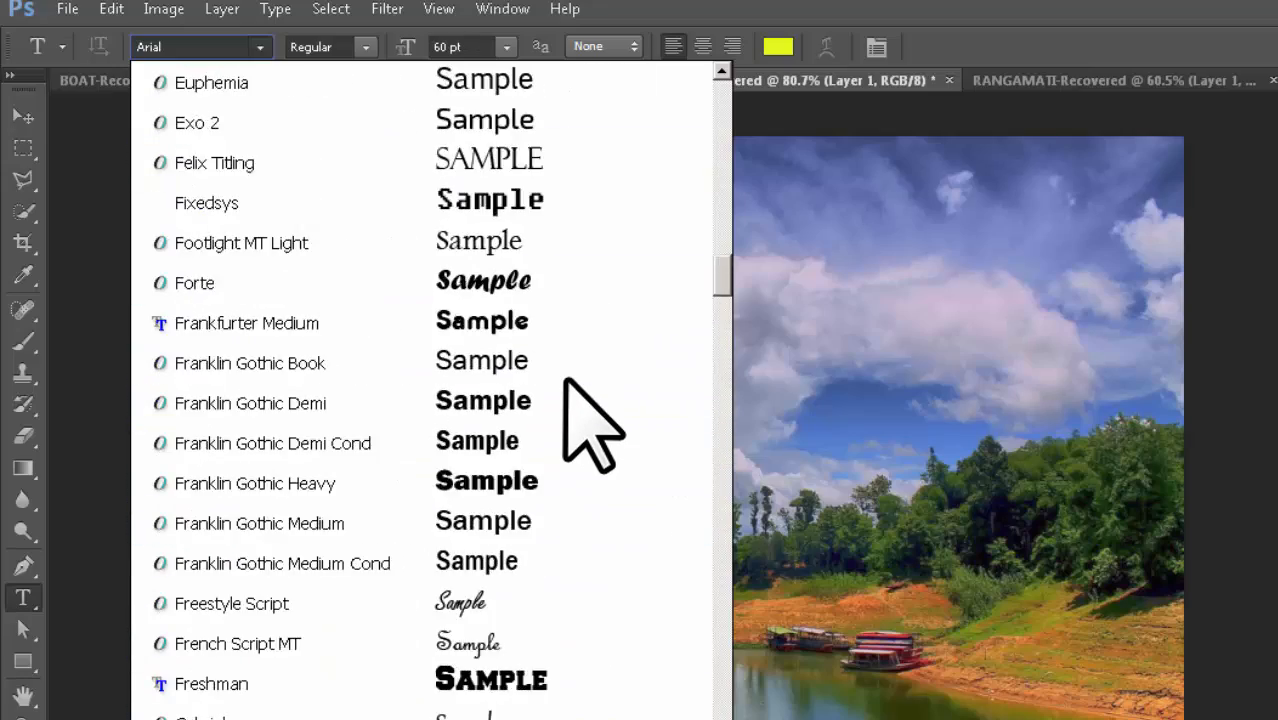
pyautogui.scroll(10, 476, 371)
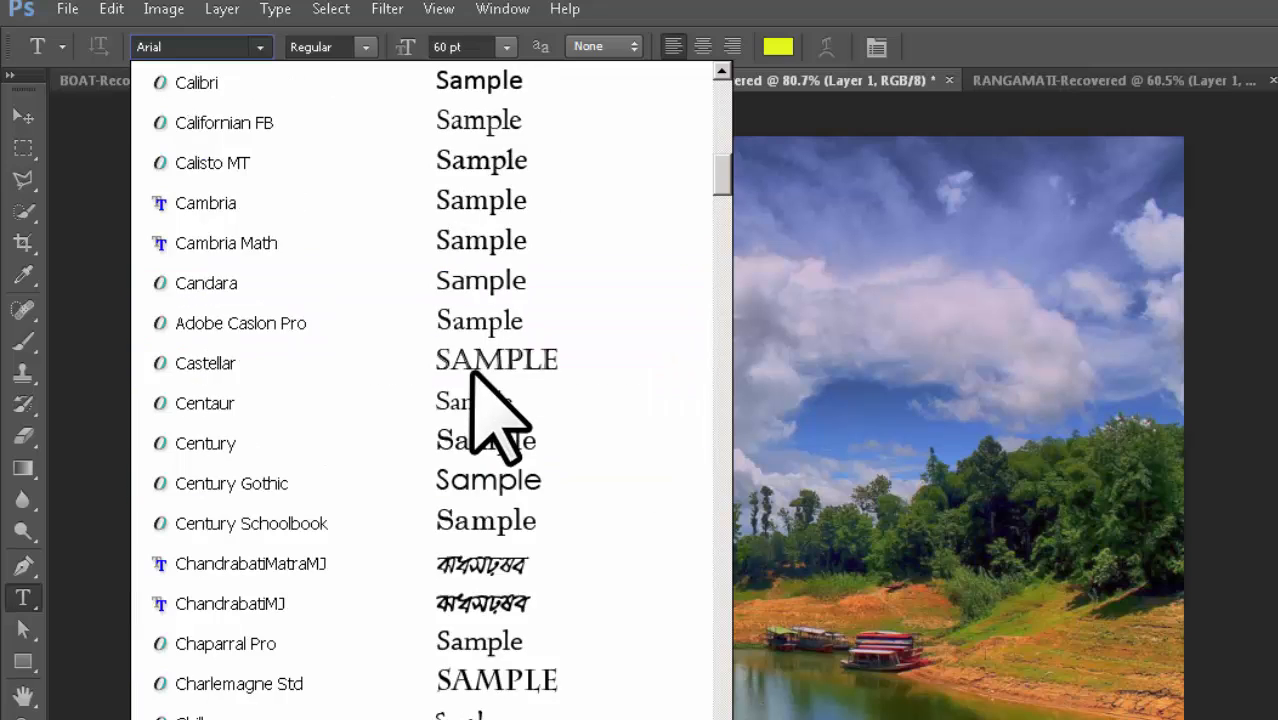
pyautogui.click(518, 95)
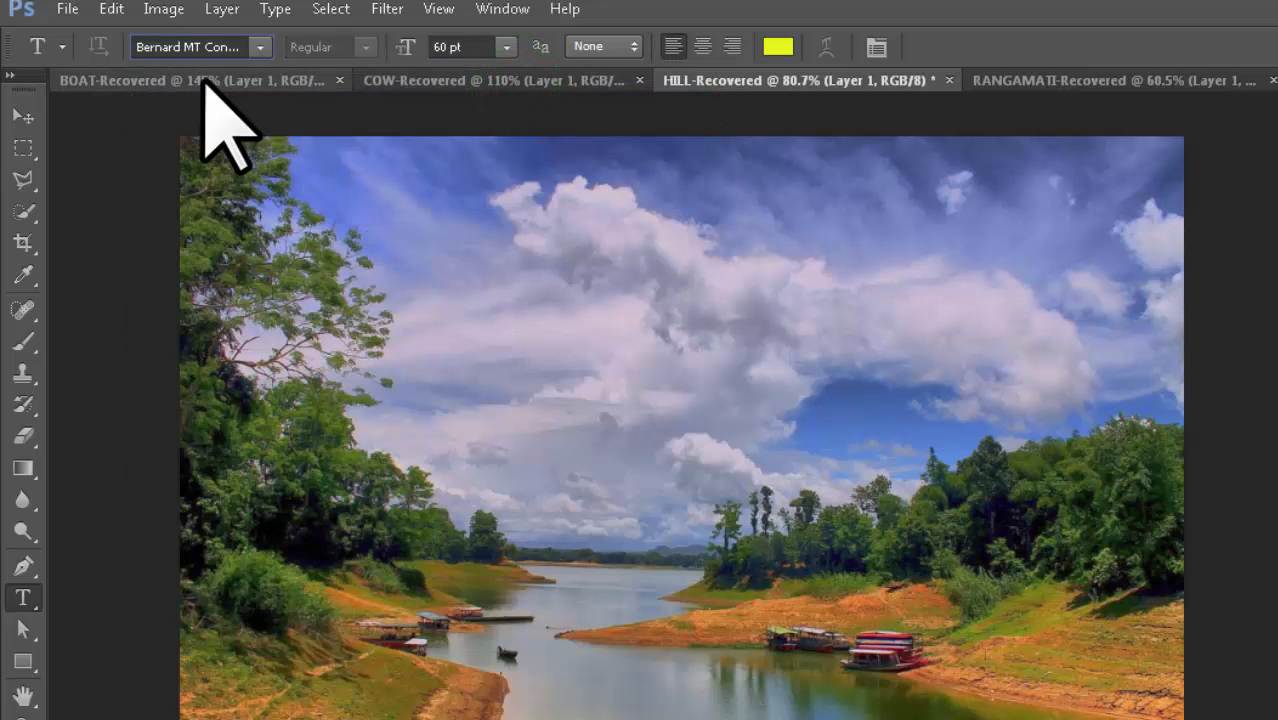
# Set the text size to 72 pt and the anti-aliasing method to None
pyautogui.click(997, 42)
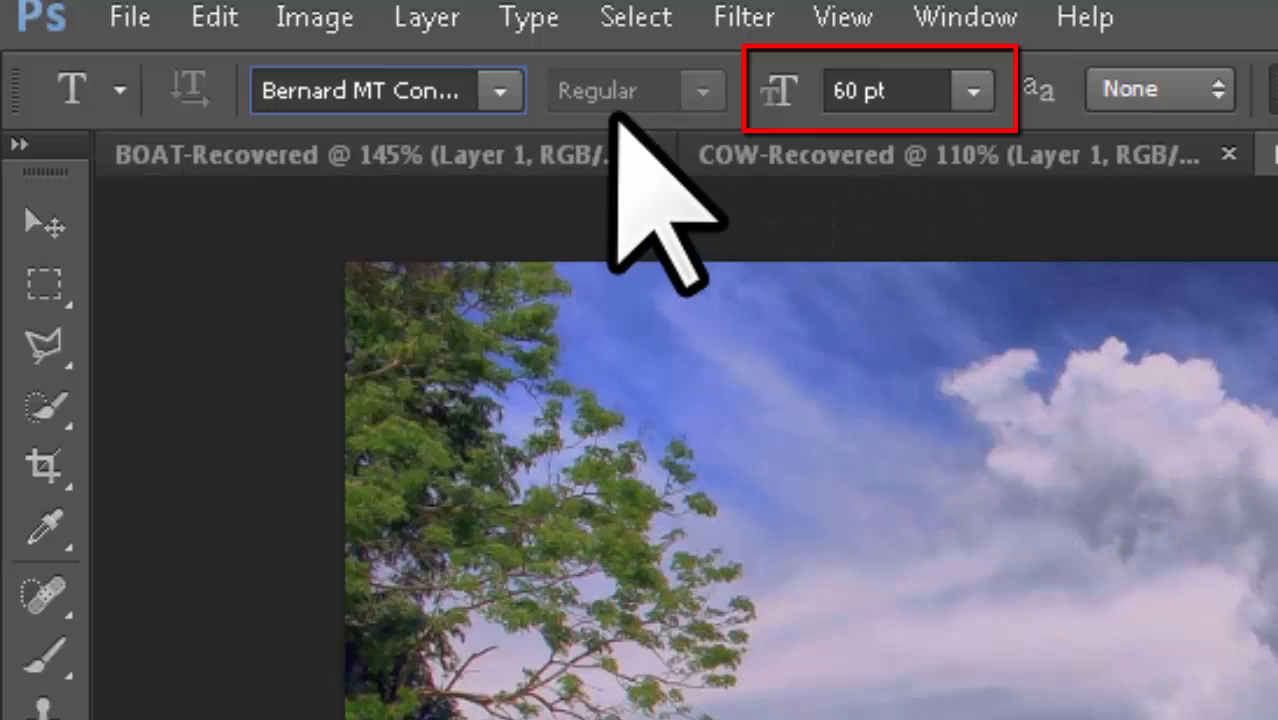
pyautogui.click(970, 92)
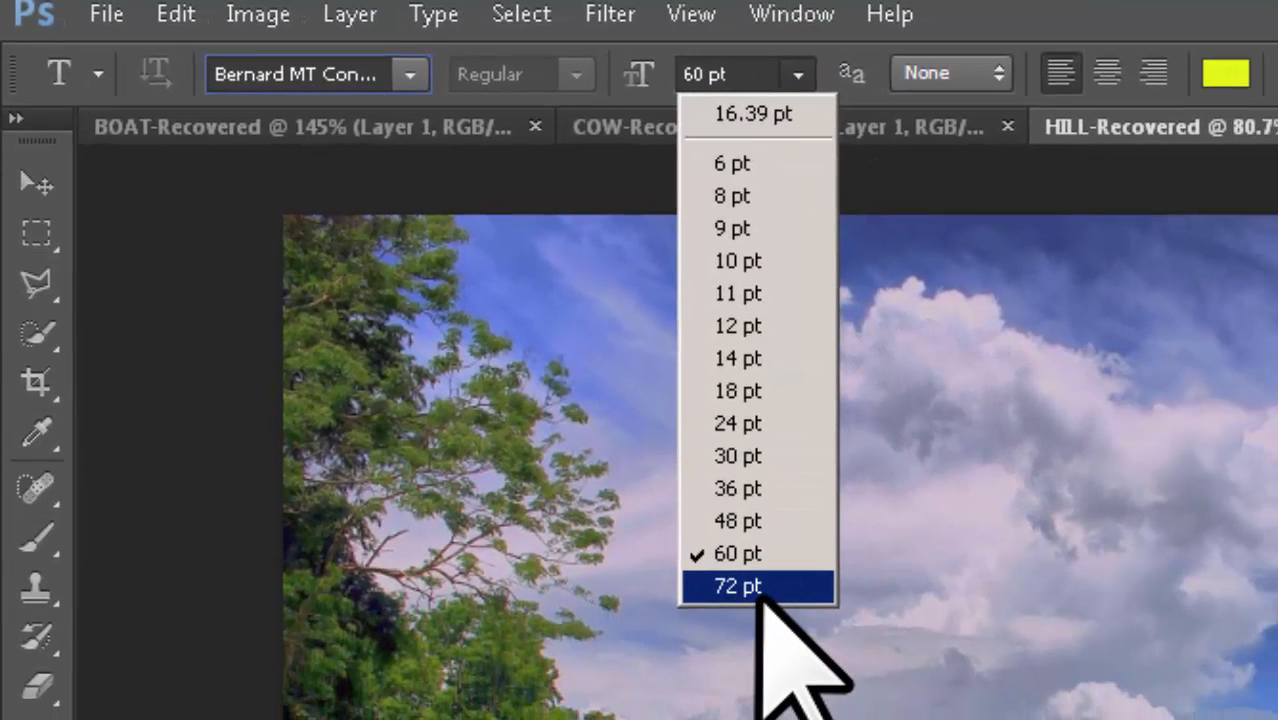
pyautogui.click(745, 588)
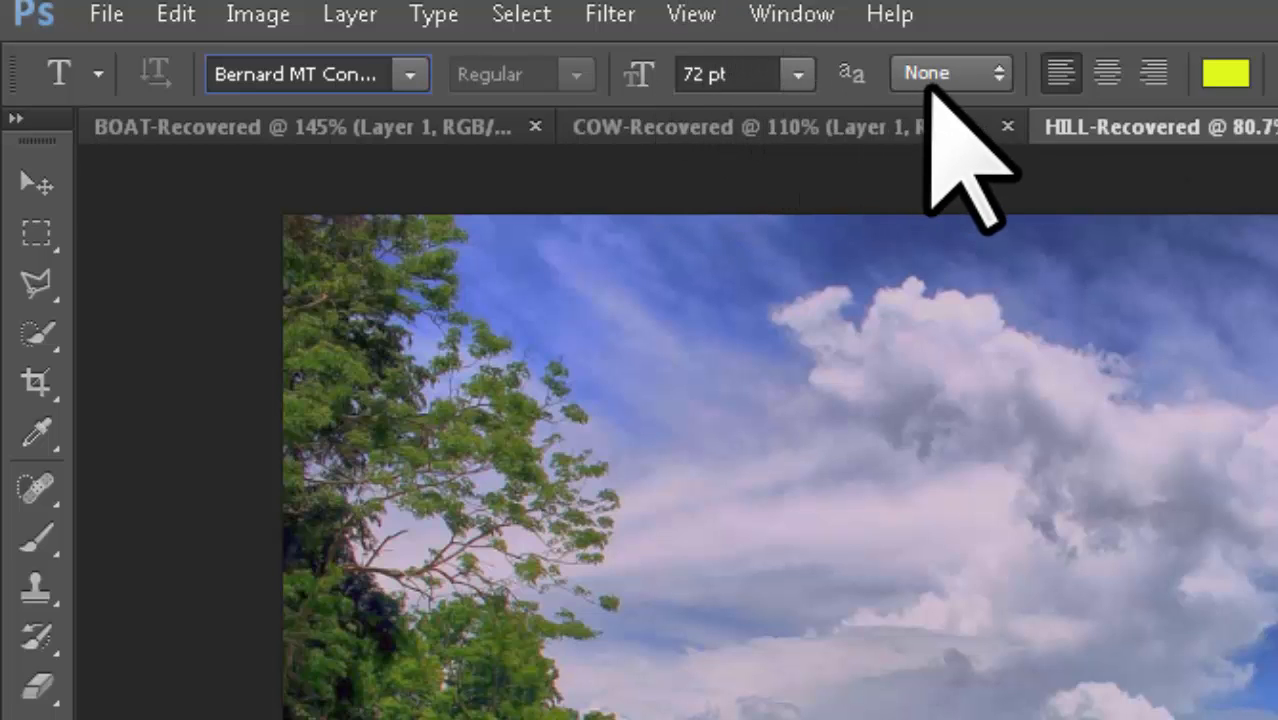
pyautogui.click(994, 76)
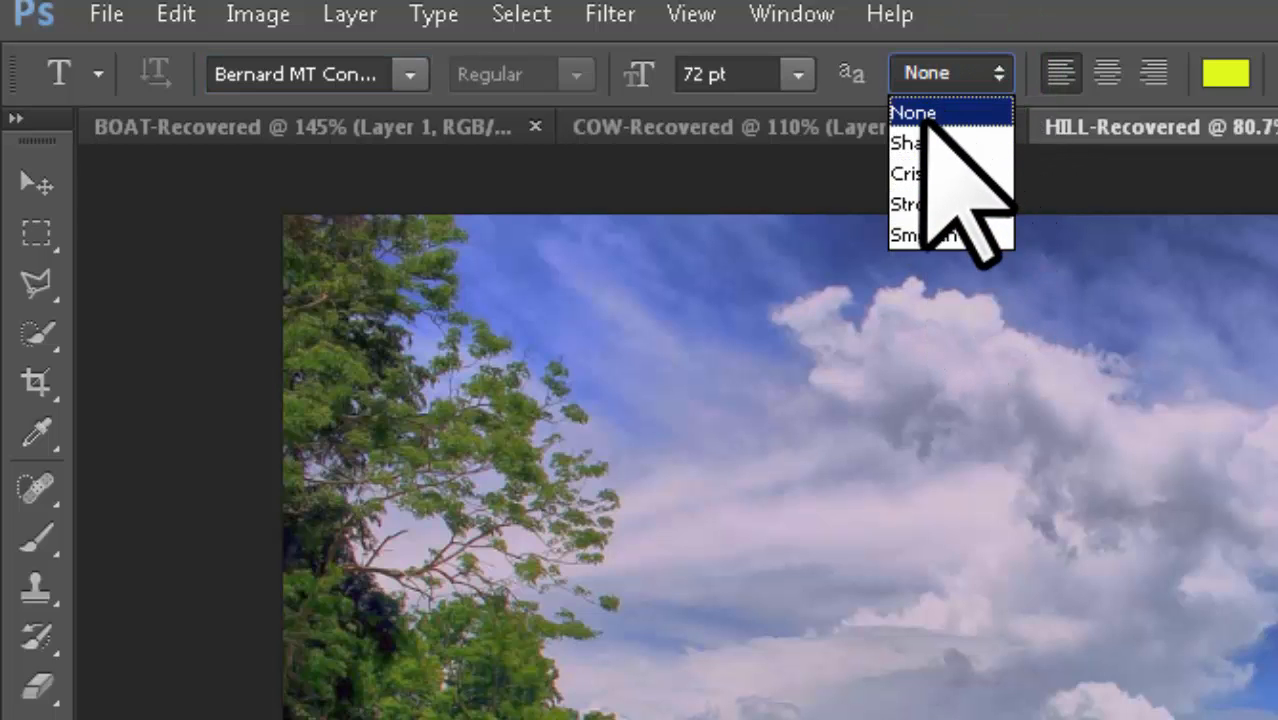
pyautogui.click(928, 113)
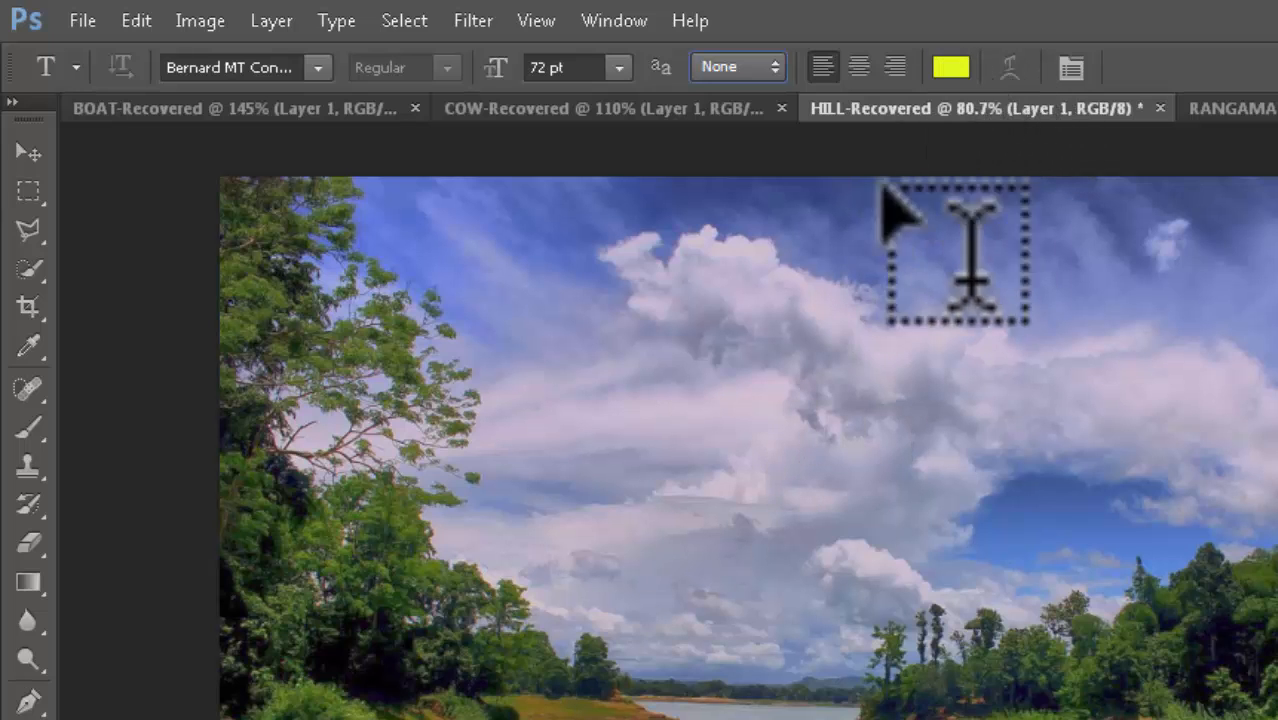
# Set the text colour to bright red, and look over the character formatting options
pyautogui.click(951, 68)
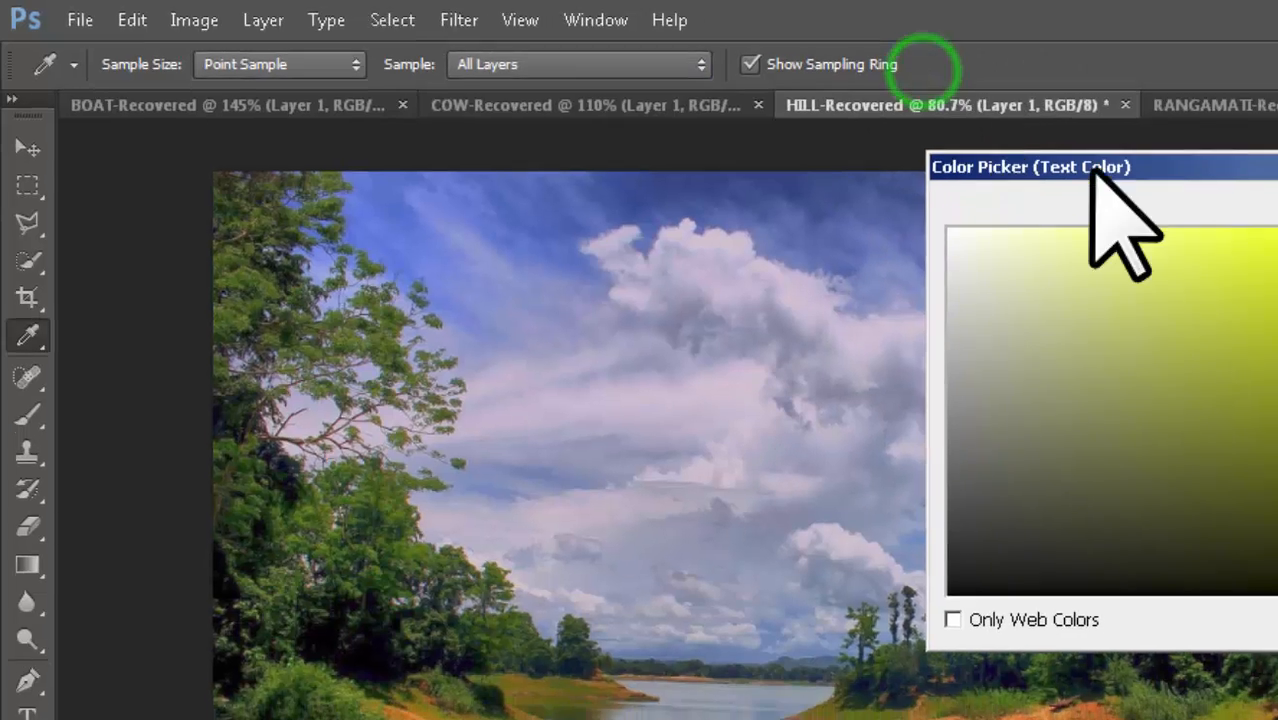
pyautogui.click(968, 341)
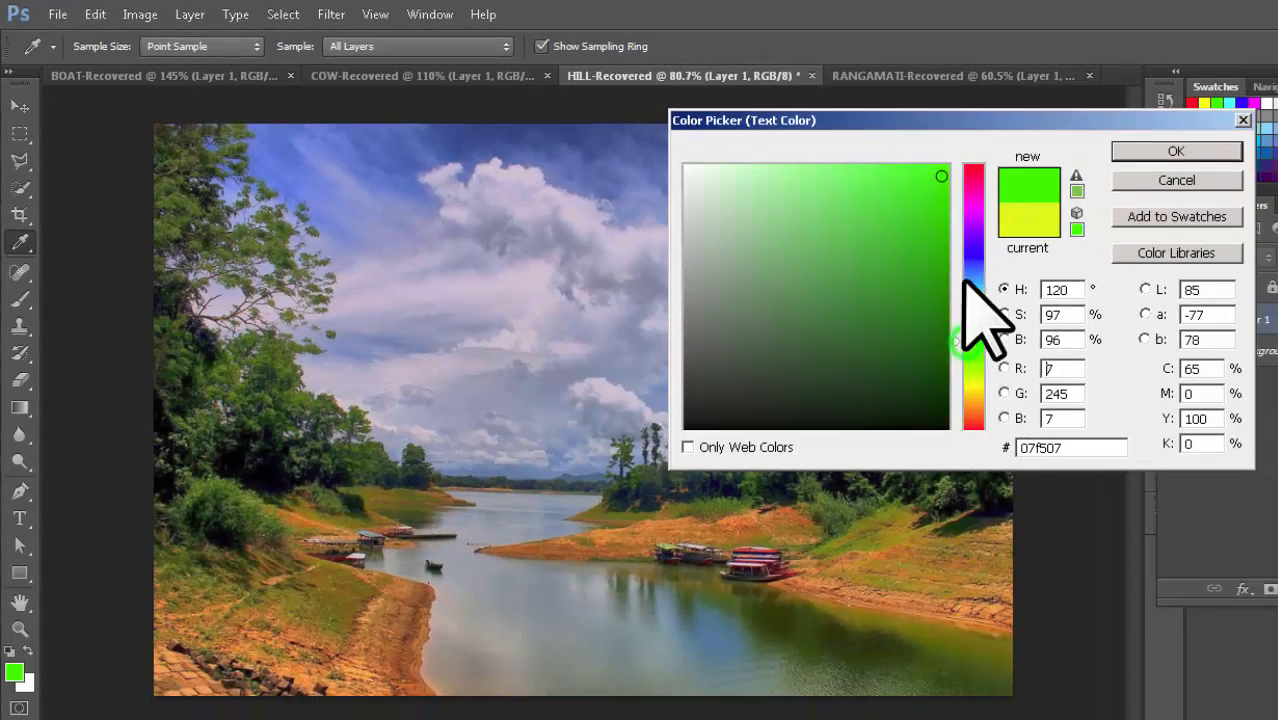
pyautogui.click(973, 168)
pyautogui.click(1176, 151)
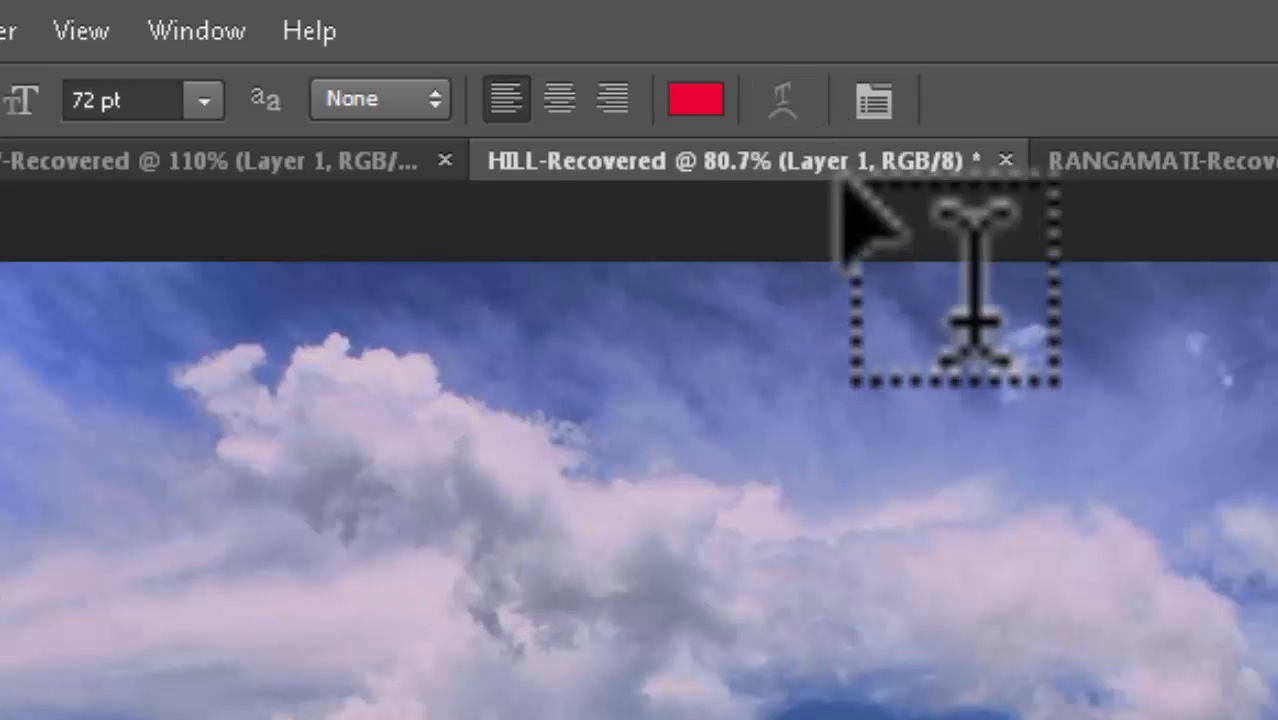
pyautogui.click(873, 100)
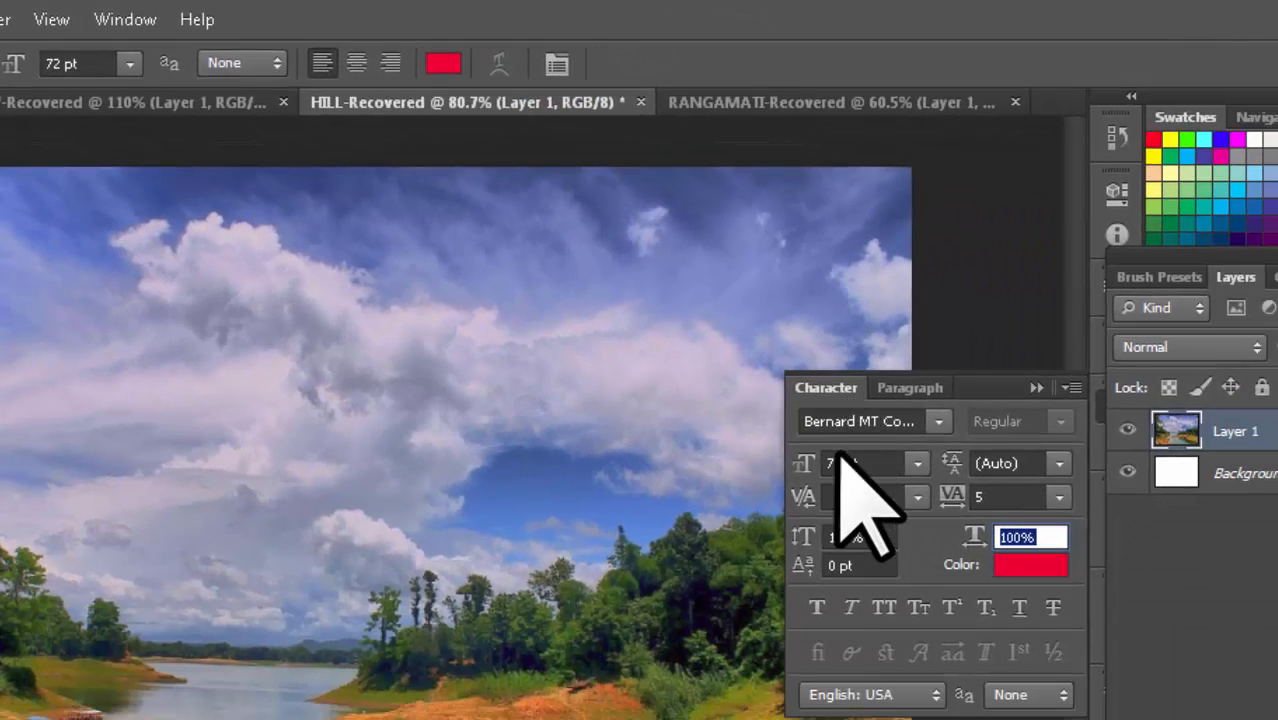
pyautogui.click(1036, 387)
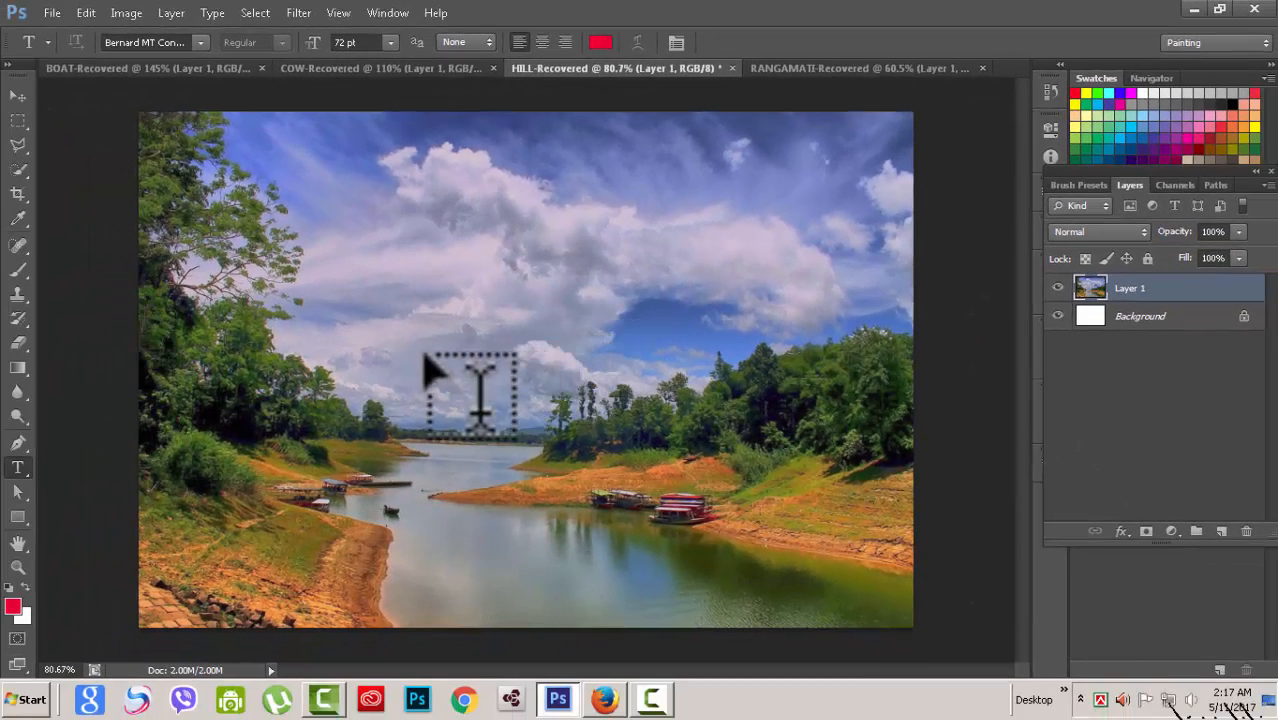
# Add the text BANGLADESH in the sky above the river, commit it, and reopen its type layer for editing
pyautogui.click(342, 379)
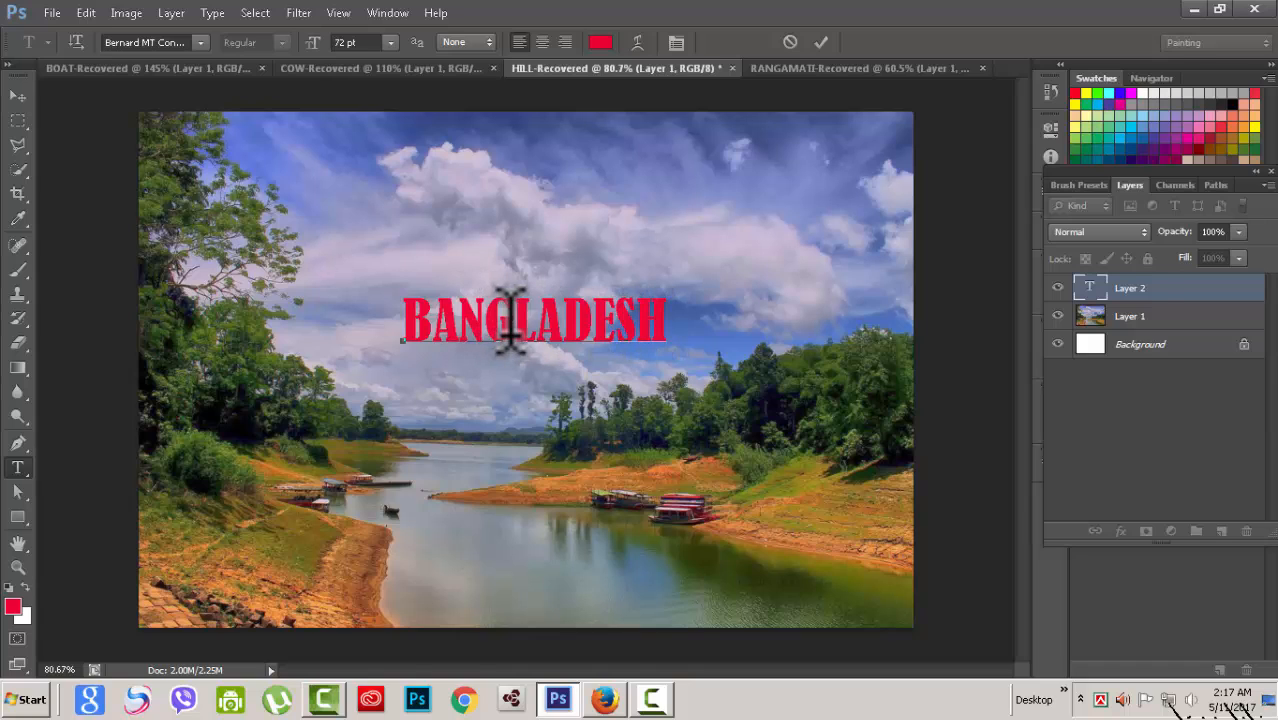
pyautogui.hotkey('ctrl', 'Return')
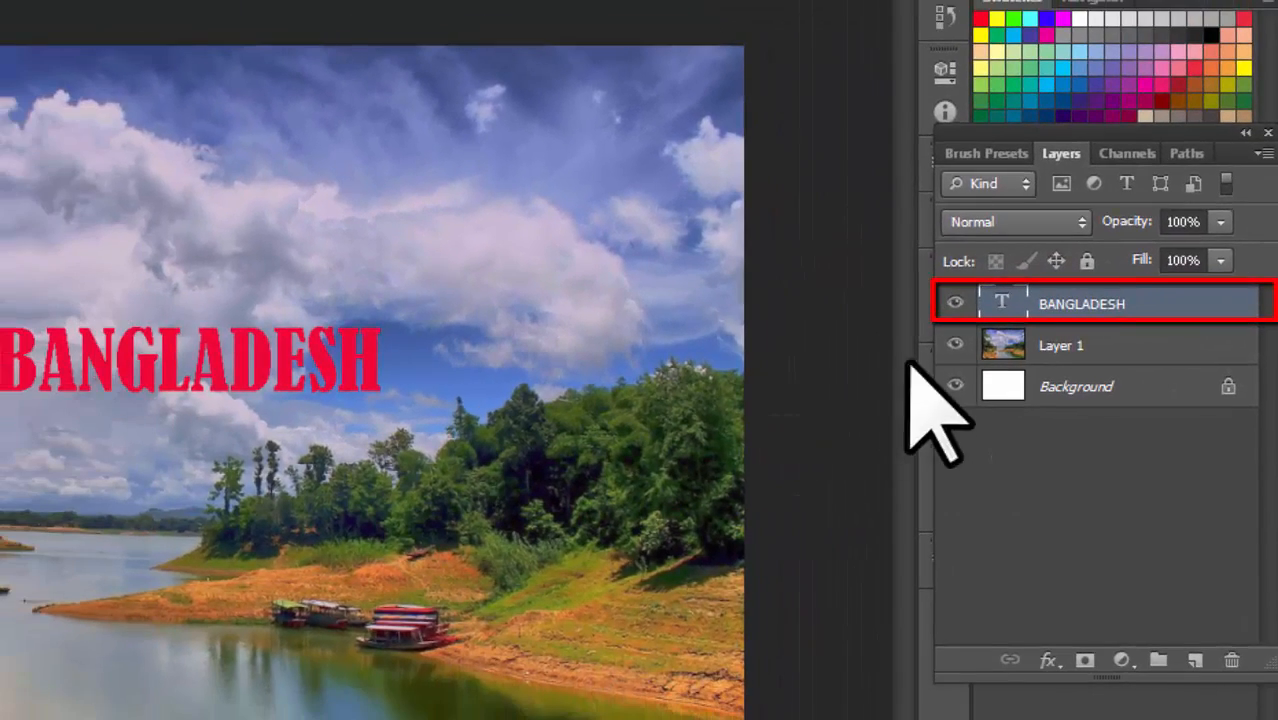
pyautogui.doubleClick(1002, 302)
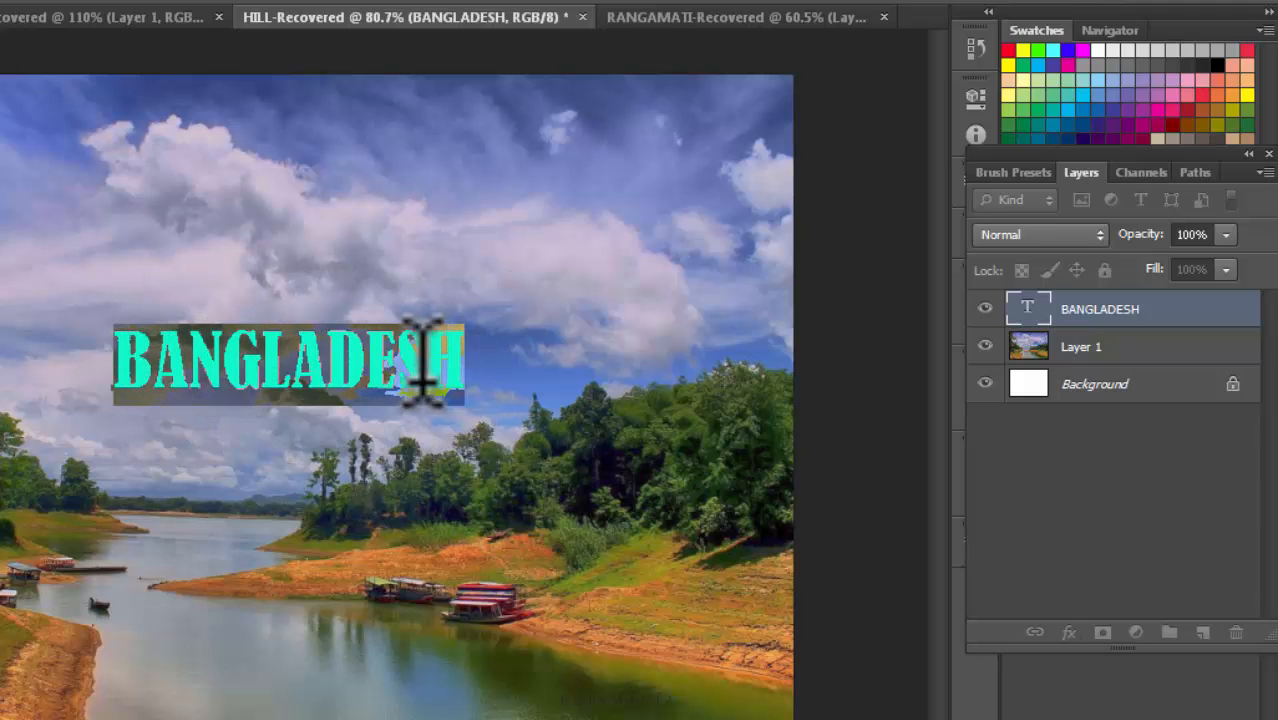
pyautogui.click(998, 308)
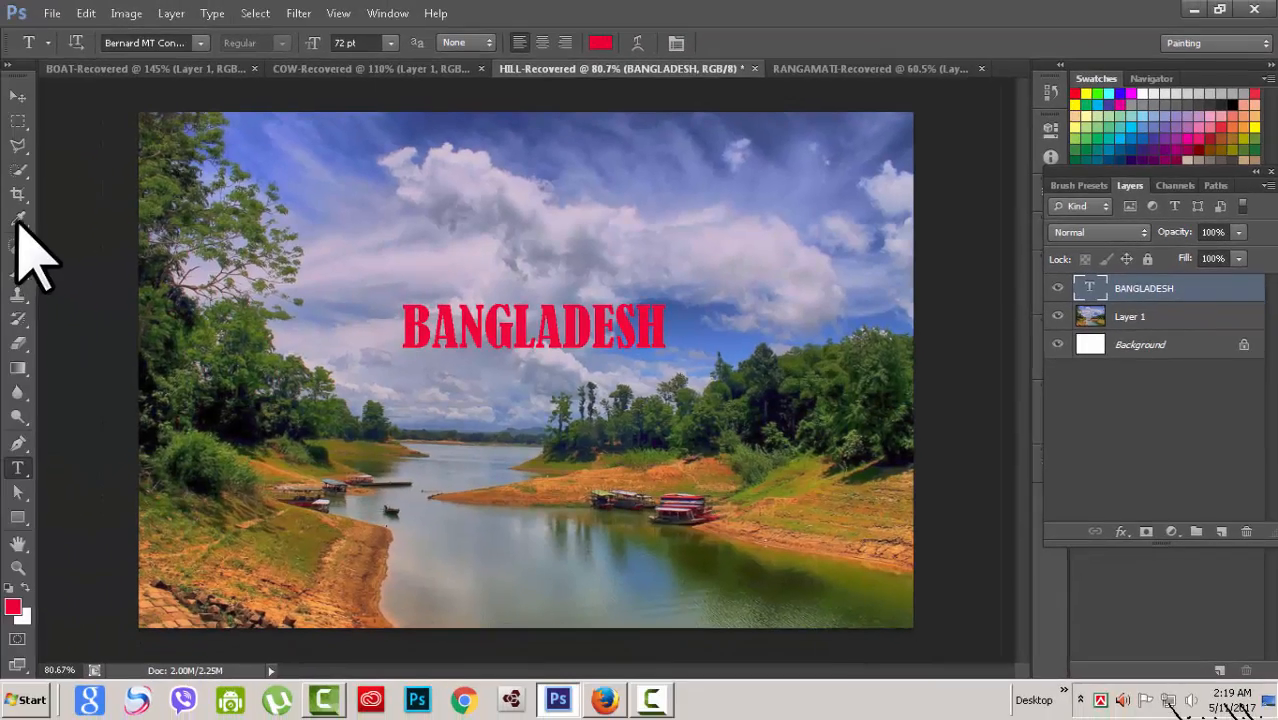
# Try to erase the first letter of the BANGLADESH type layer with the Eraser tool, and decline rasterizing the type
pyautogui.click(16, 345)
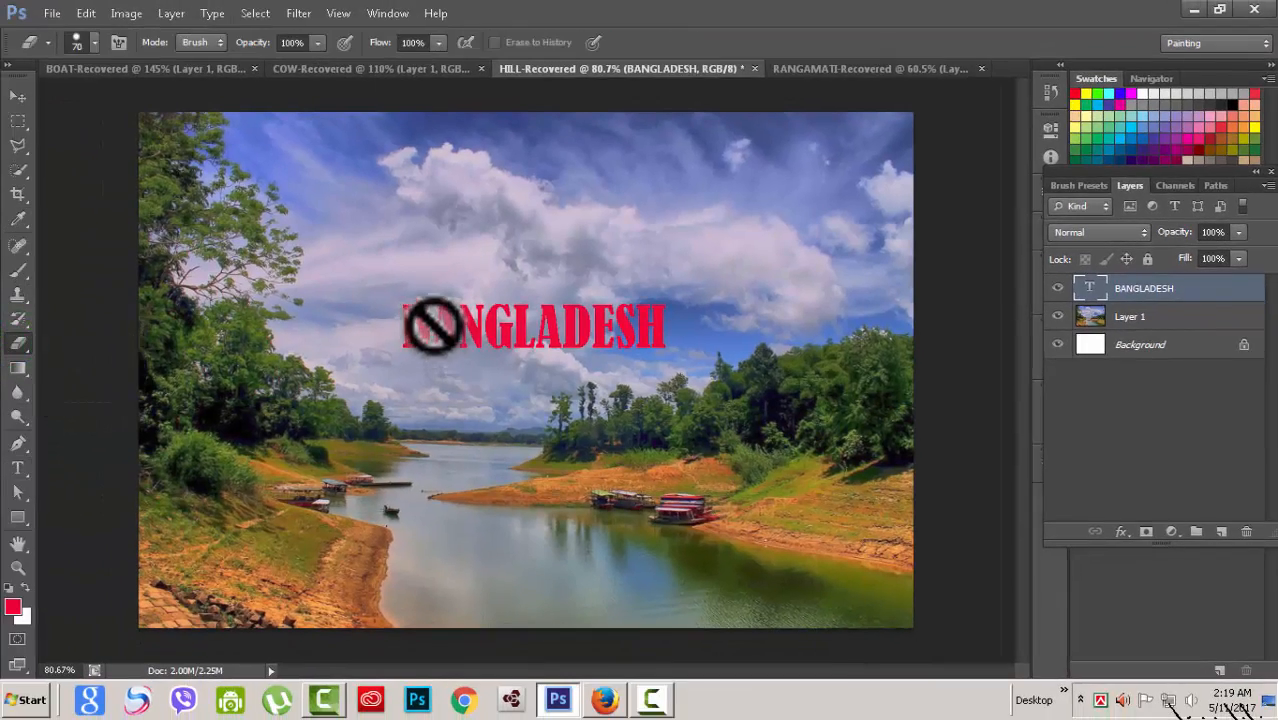
pyautogui.click(415, 325)
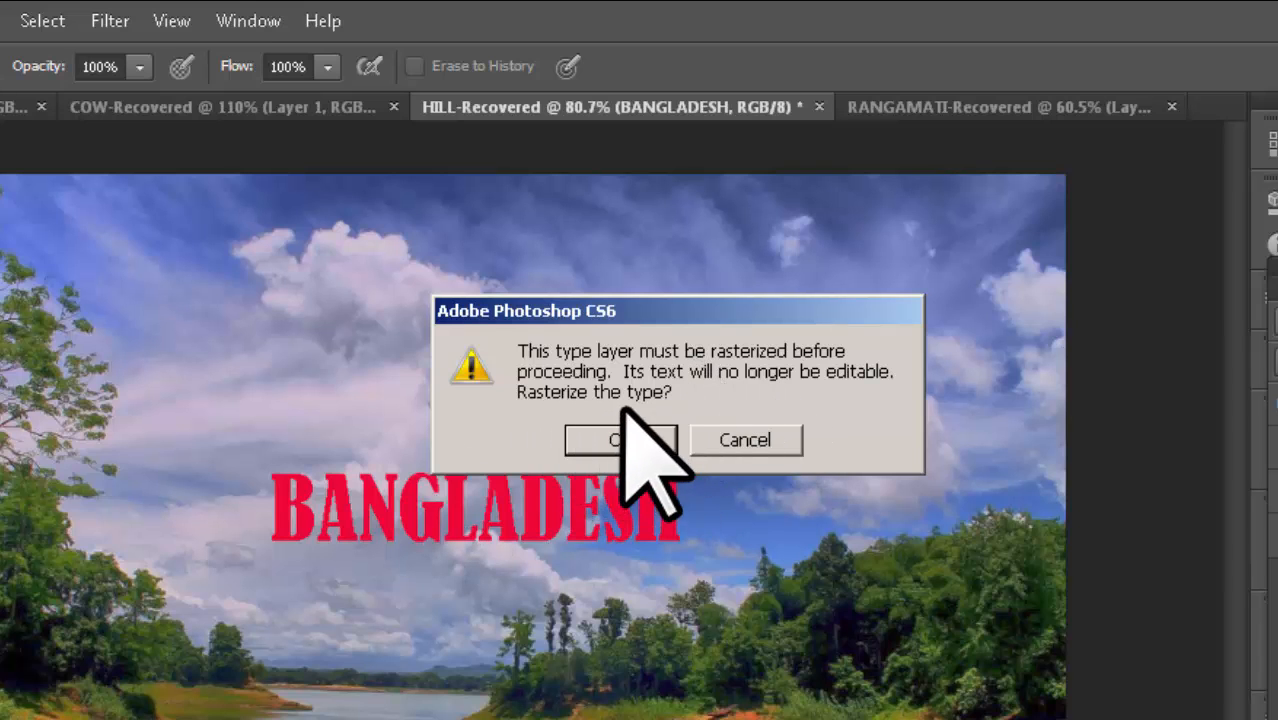
pyautogui.click(765, 440)
pyautogui.click(745, 441)
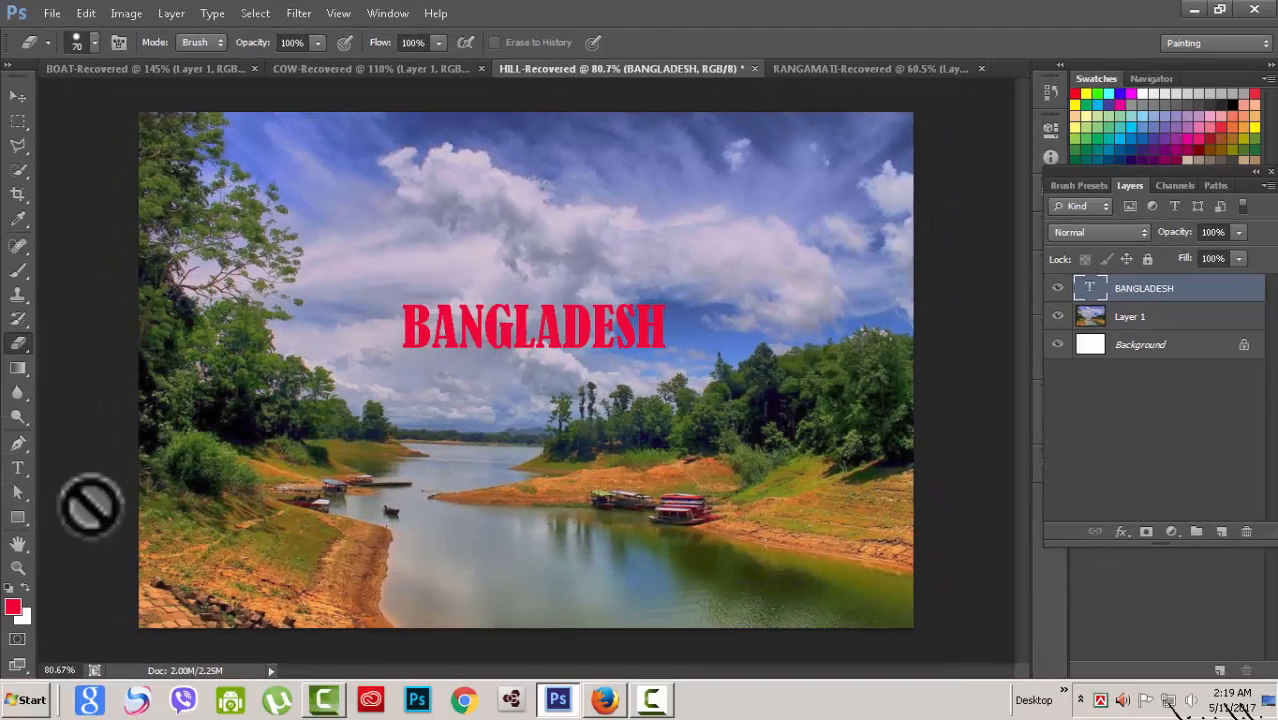
pyautogui.click(18, 466)
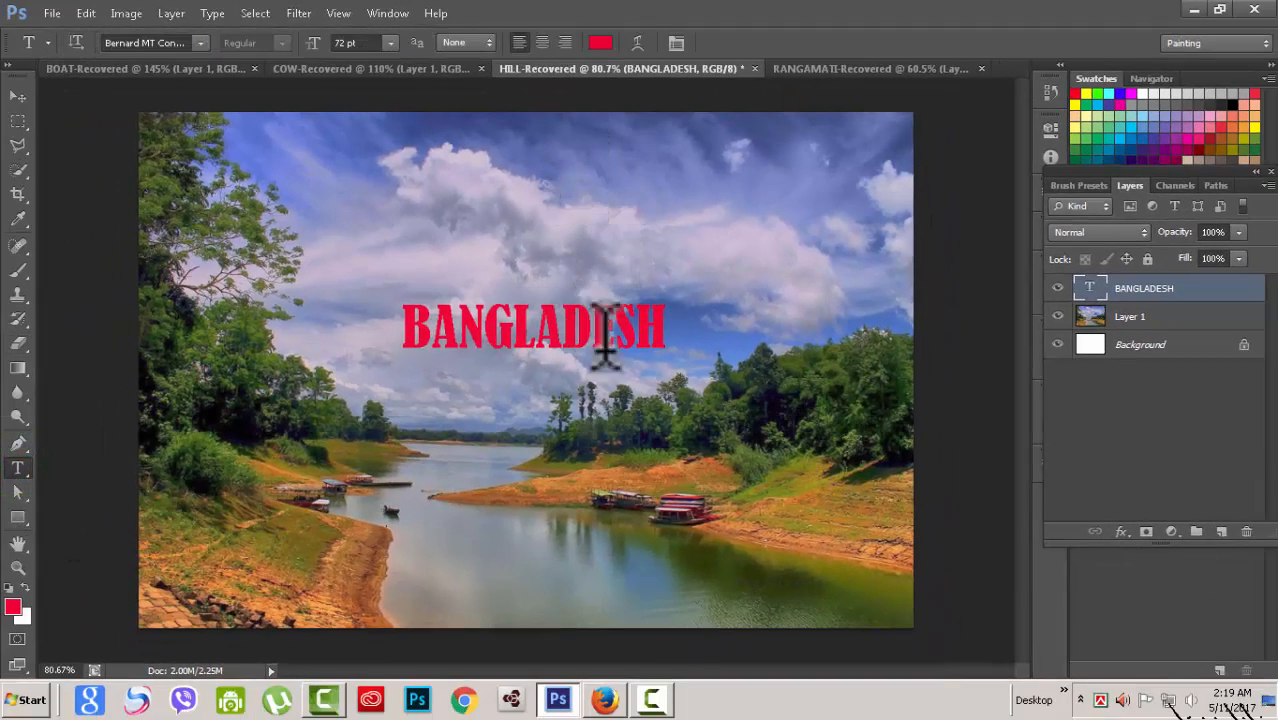
# Rasterize the BANGLADESH type layer and try to reopen it for text editing, leaving its layer style settings as they are
pyautogui.rightClick(1188, 292)
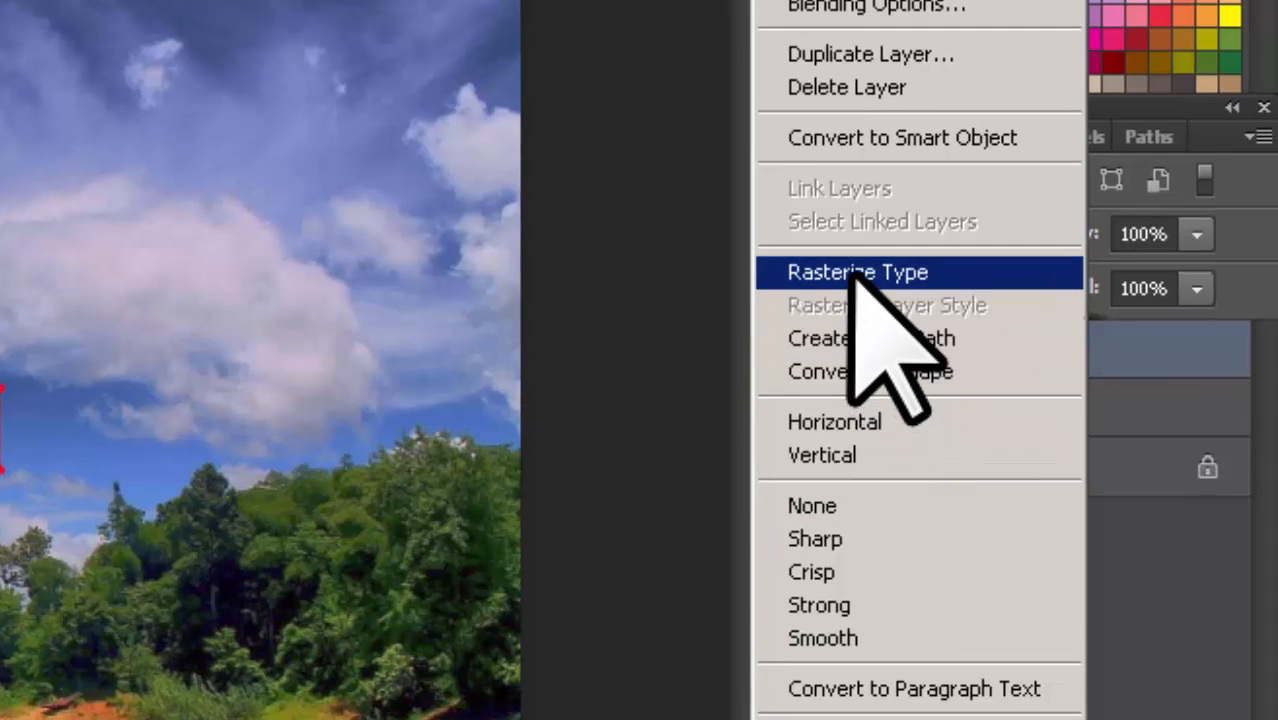
pyautogui.click(853, 274)
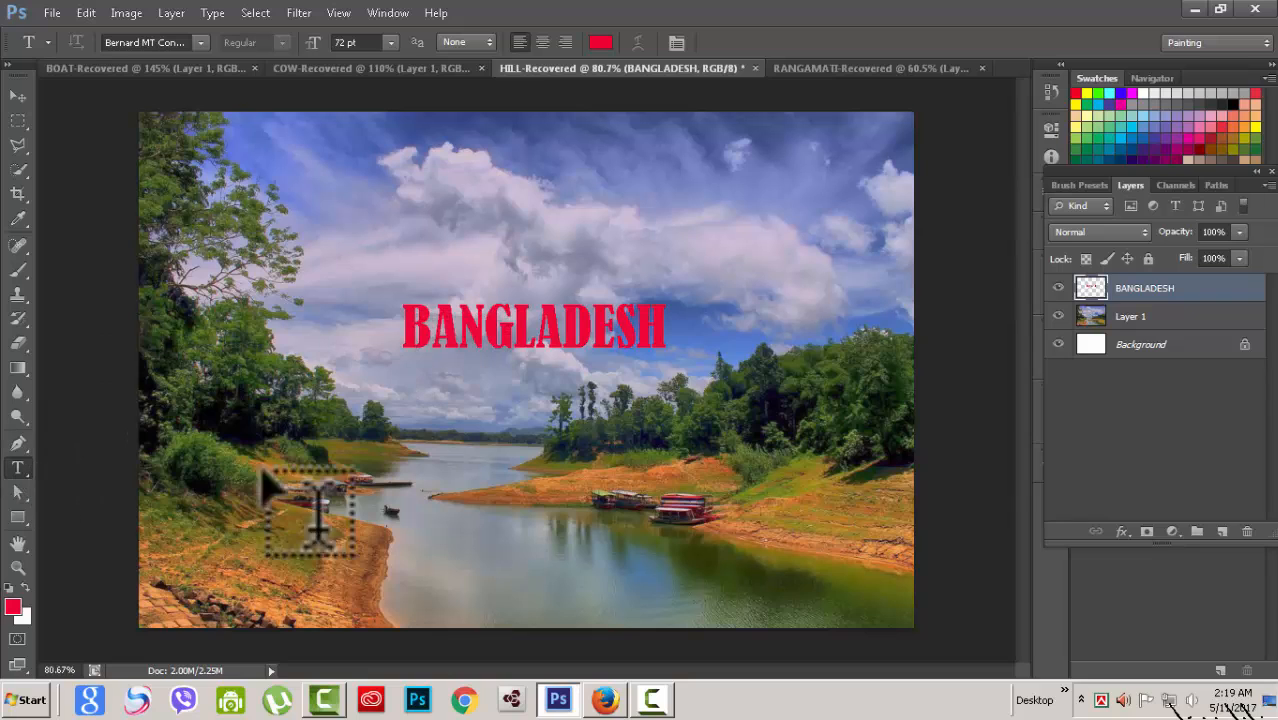
pyautogui.doubleClick(1090, 292)
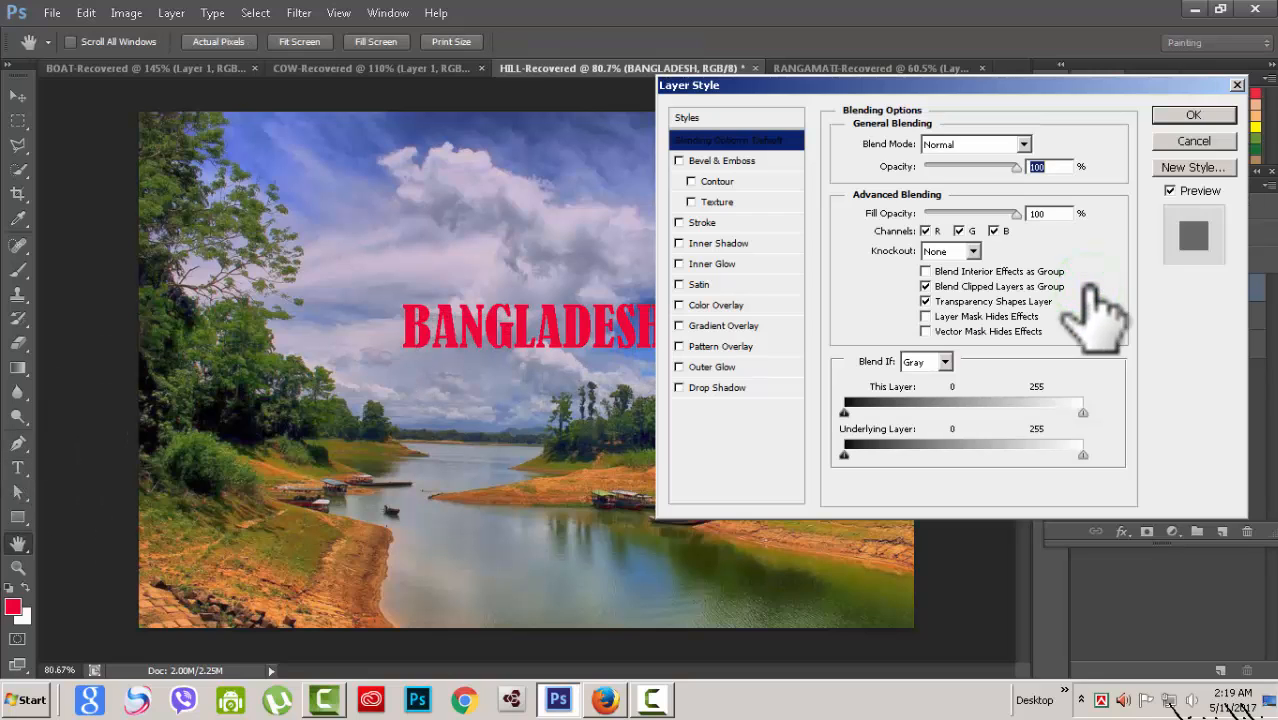
pyautogui.click(1193, 142)
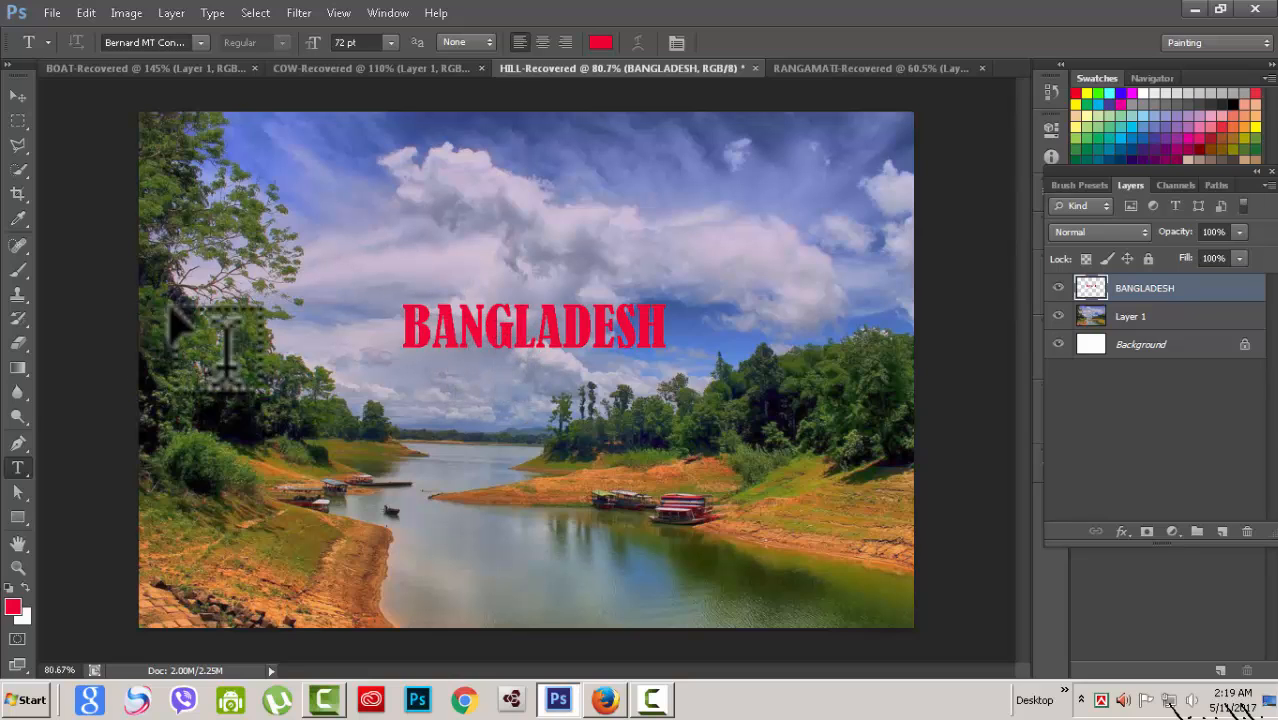
# Erase parts of the rasterized BANGLADESH lettering with the Eraser tool
pyautogui.click(18, 343)
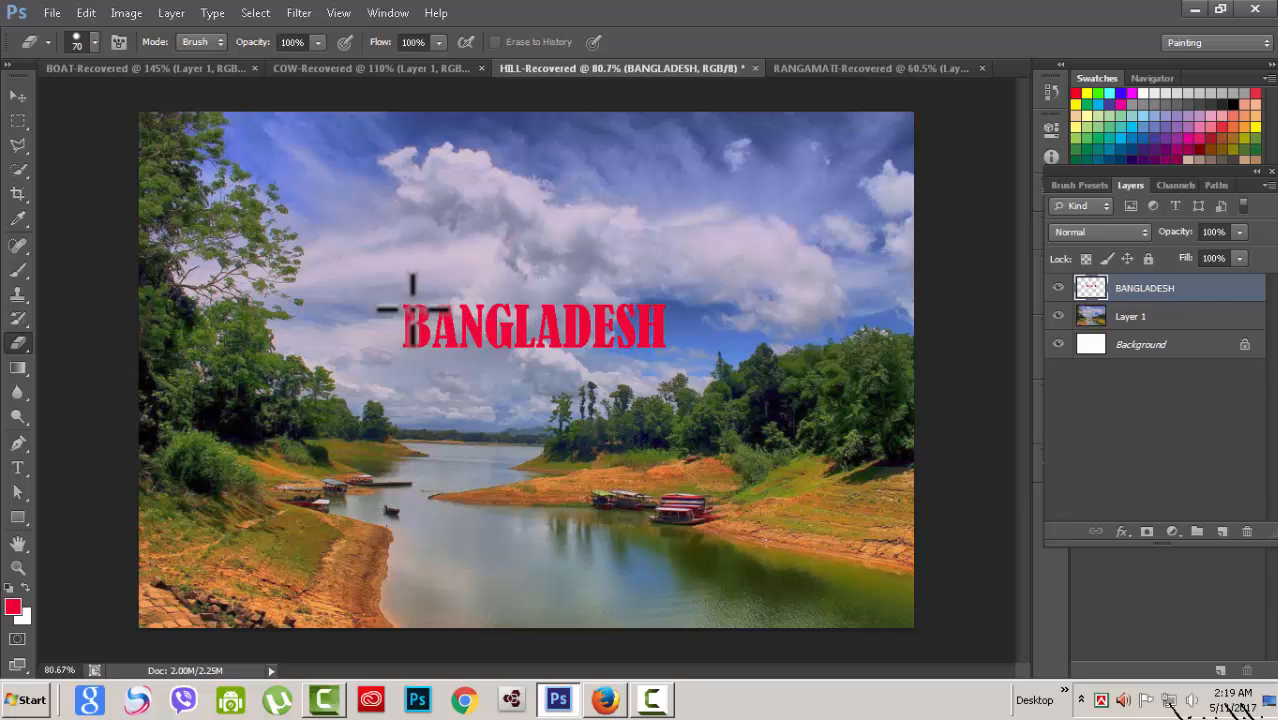
pyautogui.scroll(5, 464, 363)
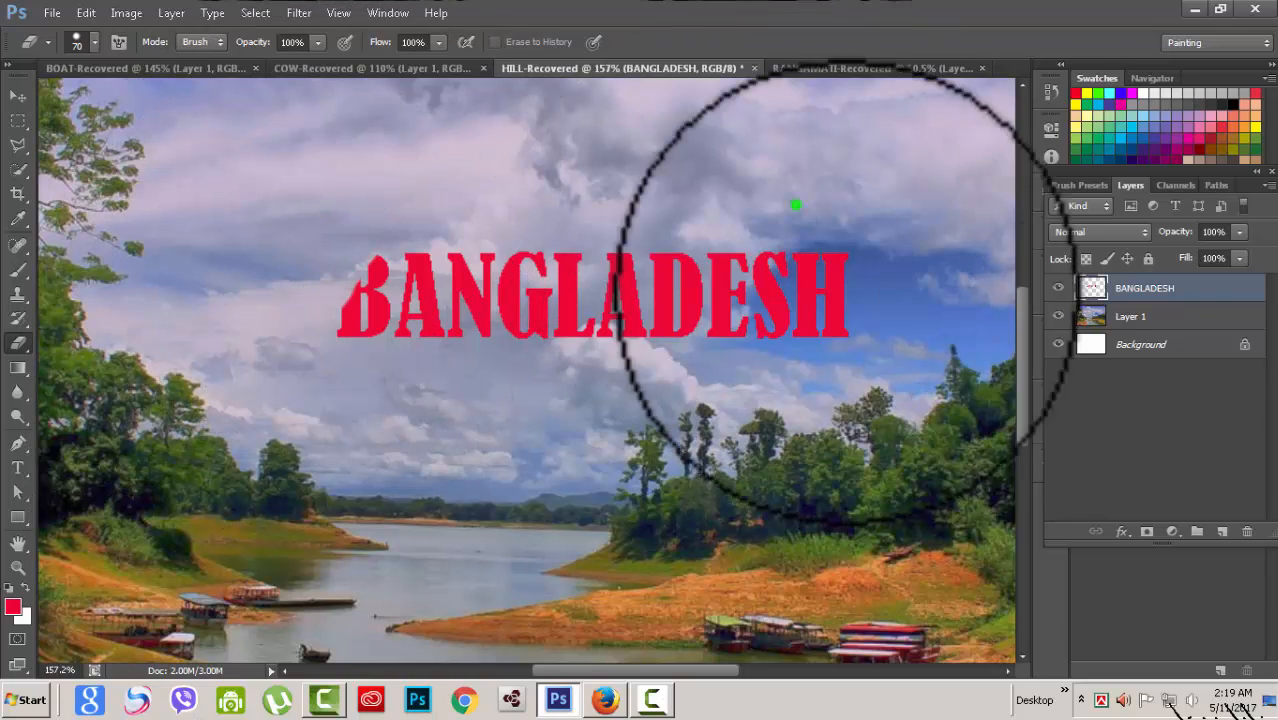
pyautogui.click(1035, 295)
pyautogui.moveTo(862, 403)
pyautogui.mouseDown()
pyautogui.moveTo(734, 228)
pyautogui.moveTo(365, 471)
pyautogui.mouseUp()
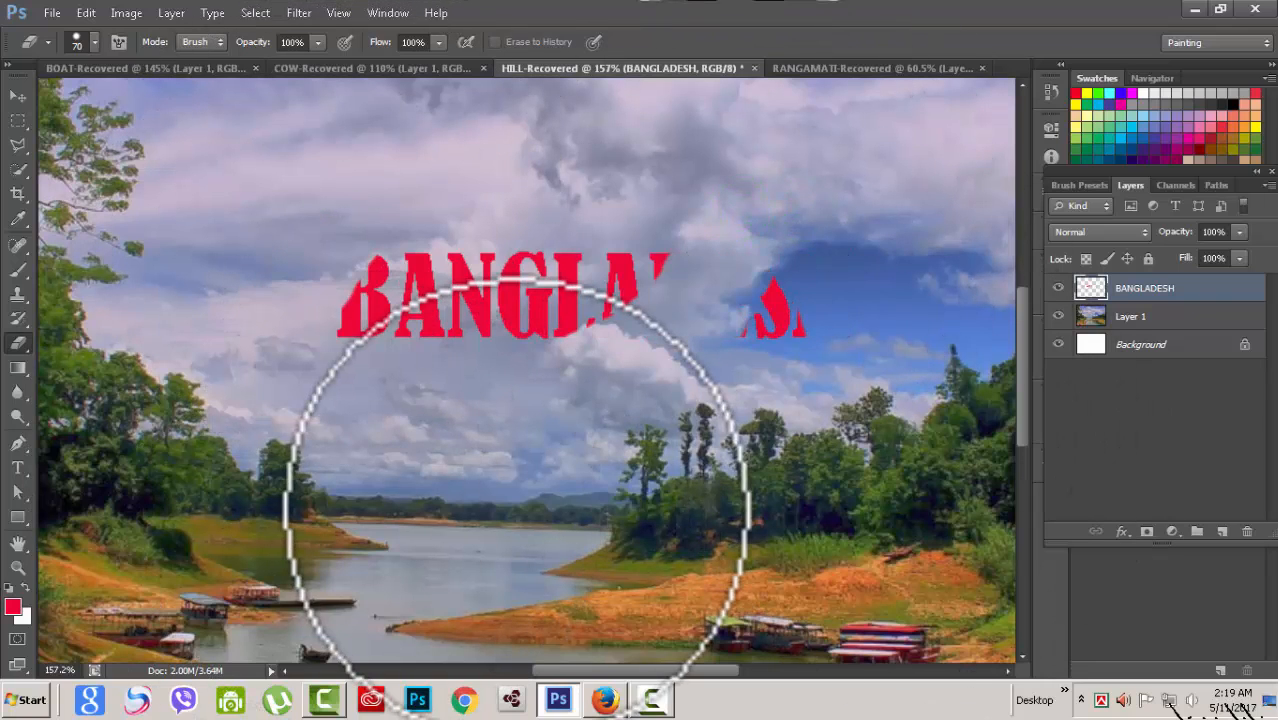
# Undo the eraser strokes and the rasterizing of the BANGLADESH layer
pyautogui.hotkey('ctrl', 'alt', 'z')
pyautogui.hotkey('ctrl', 'alt', 'z')
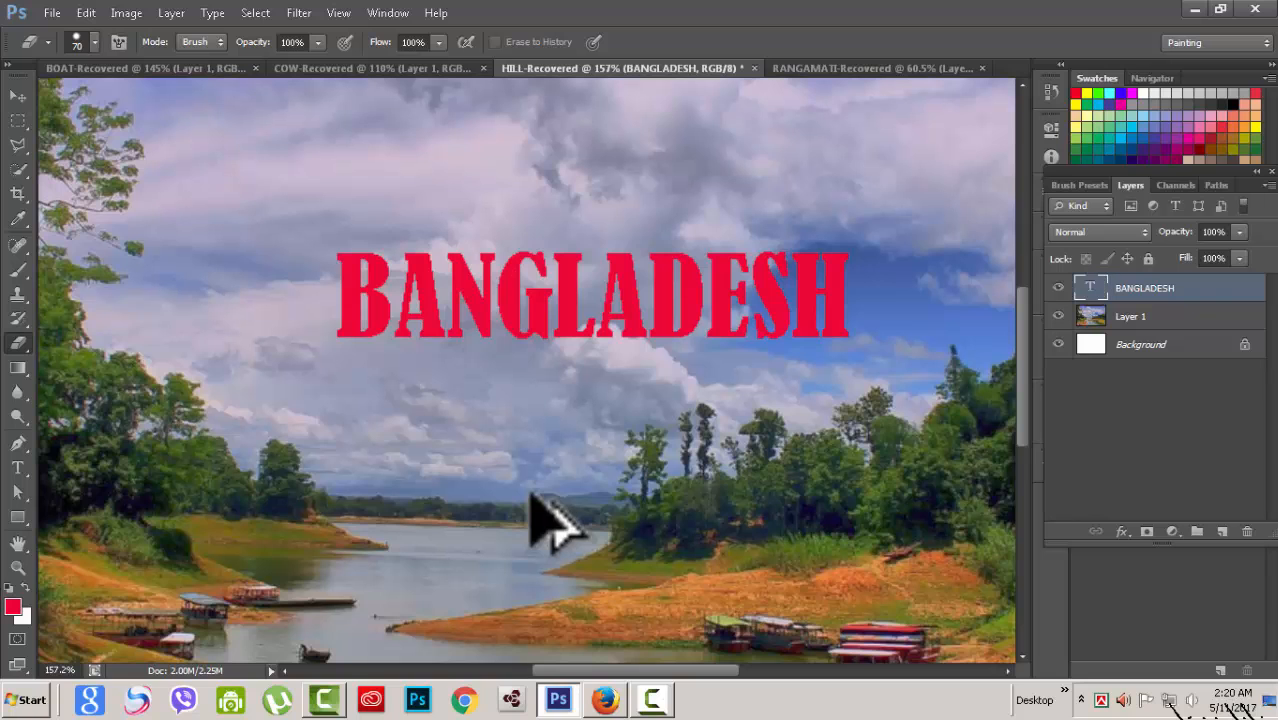
pyautogui.scroll(-2, 856, 399)
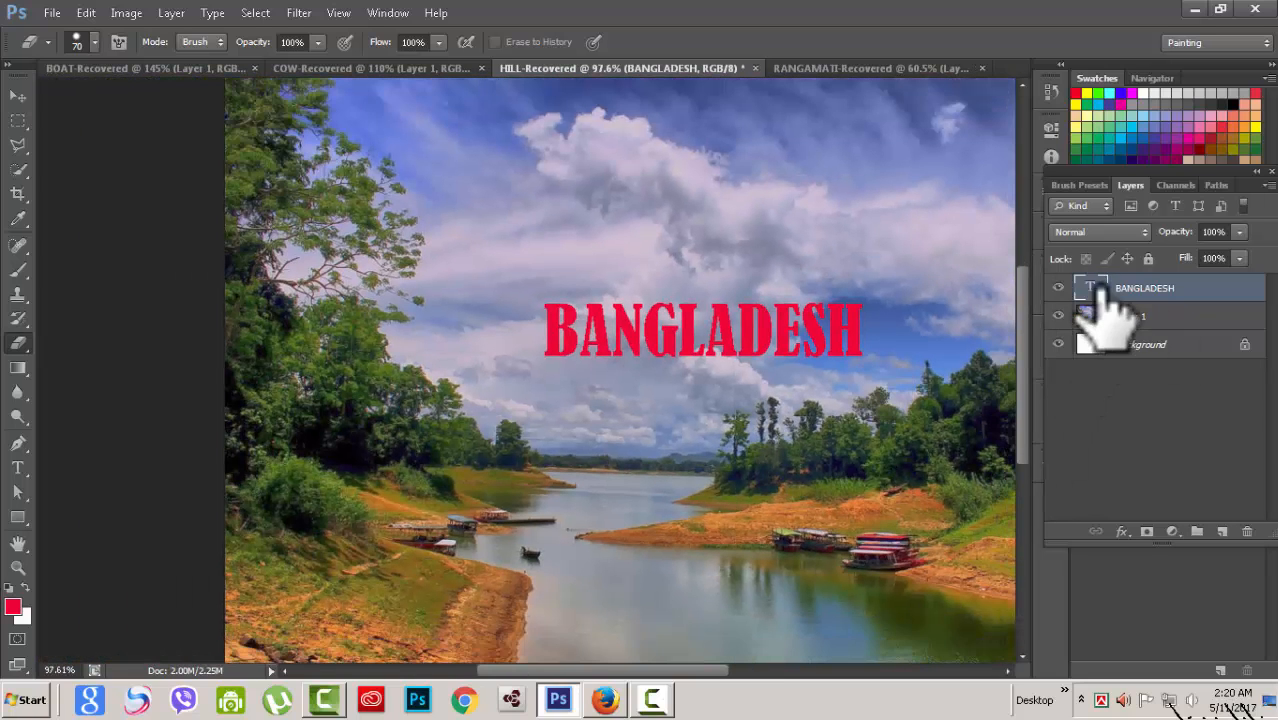
pyautogui.scroll(-1, 897, 414)
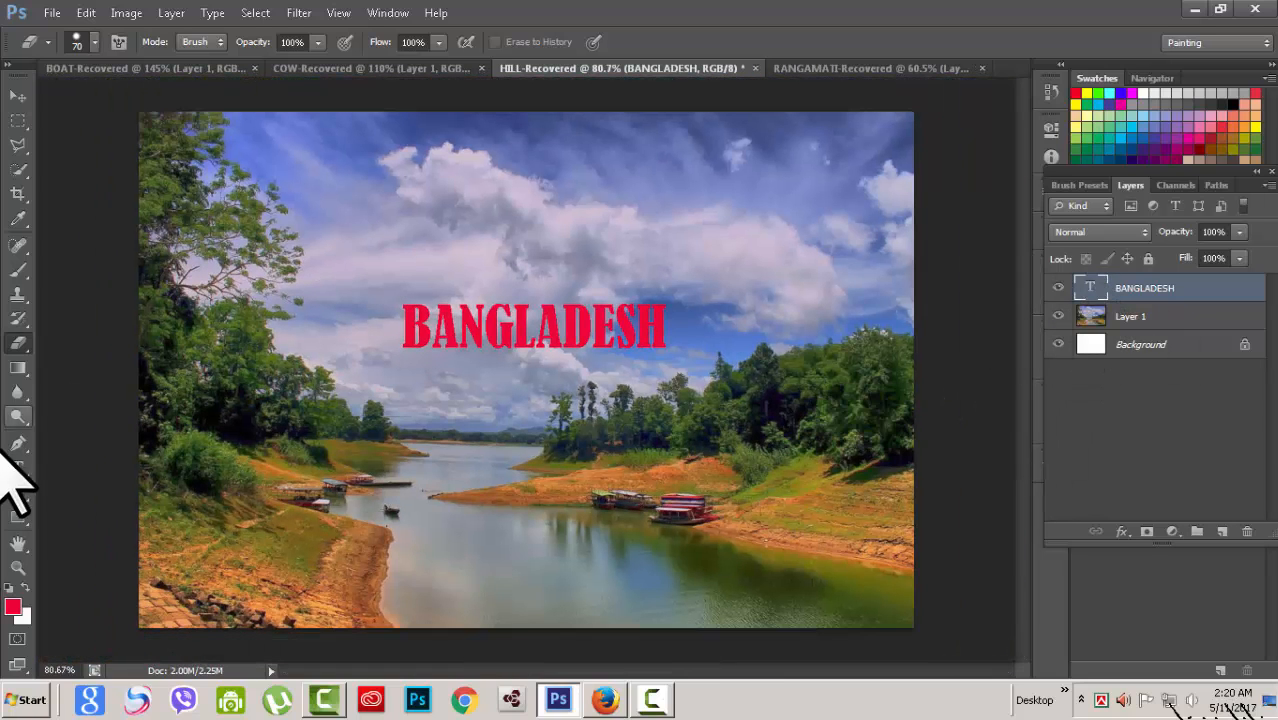
# Shorten the BANGLADESH text to BANGLAD and commit the edit
pyautogui.click(18, 468)
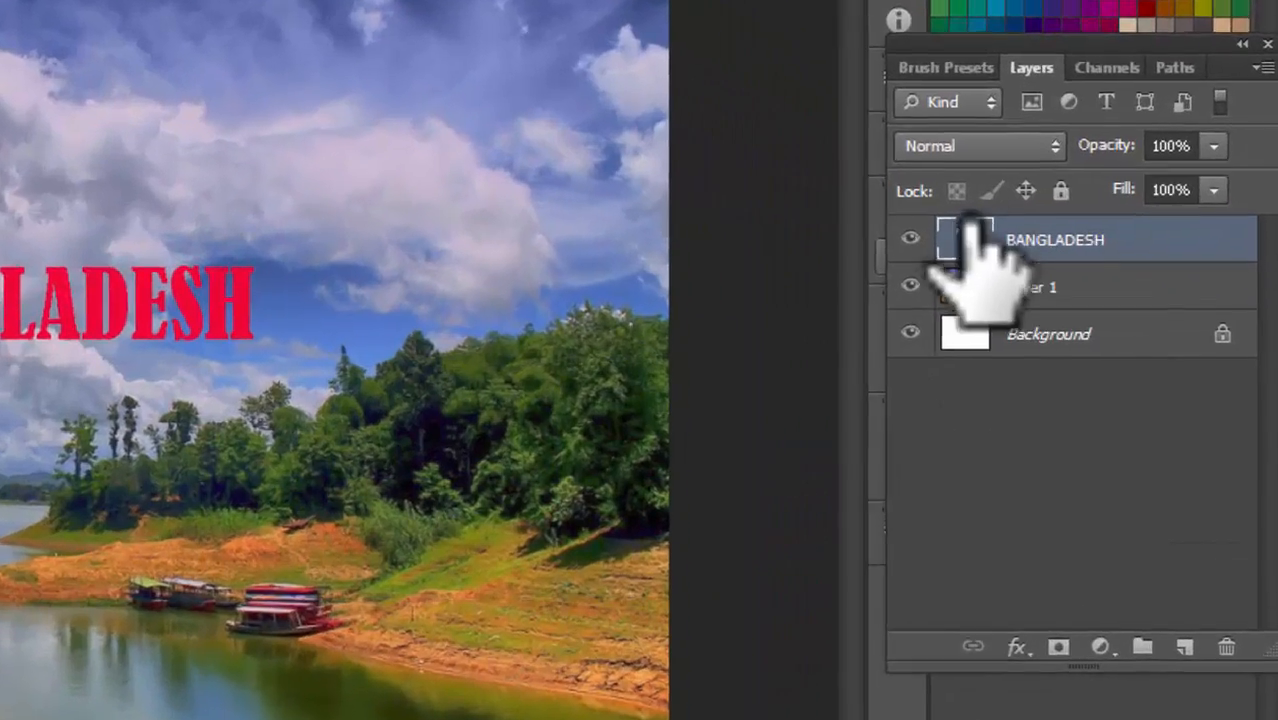
pyautogui.doubleClick(965, 240)
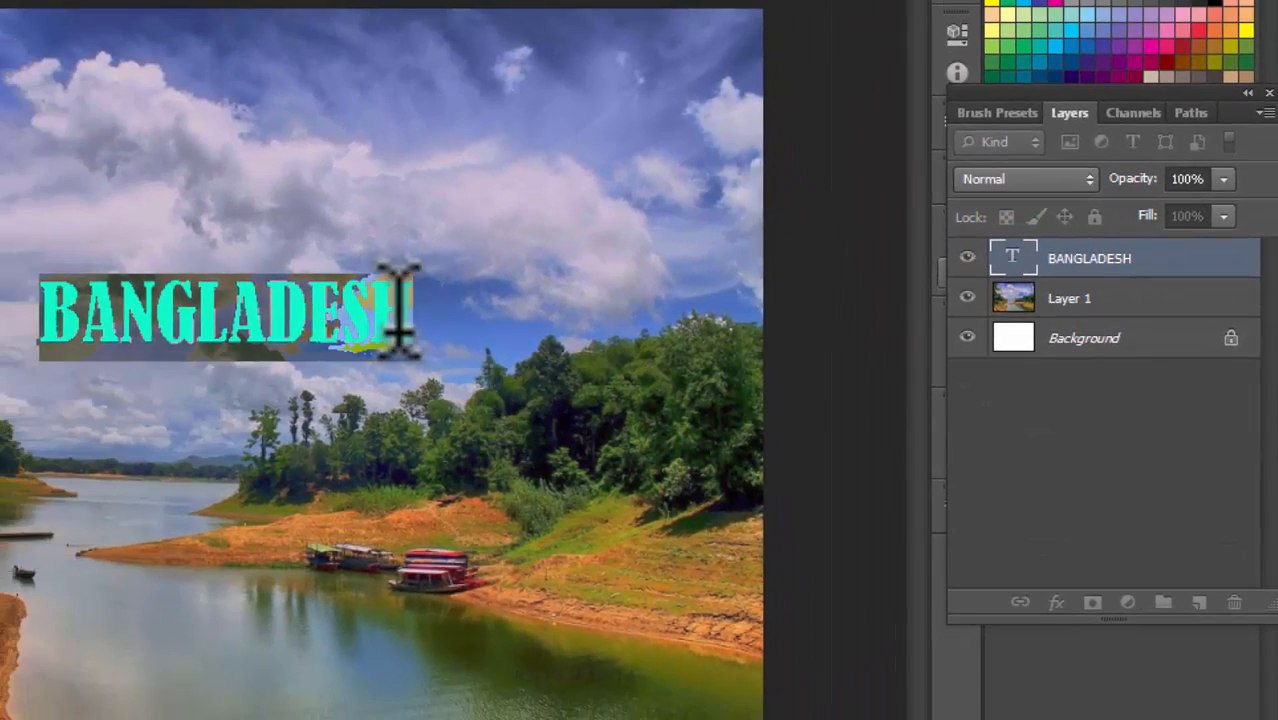
pyautogui.click(251, 331)
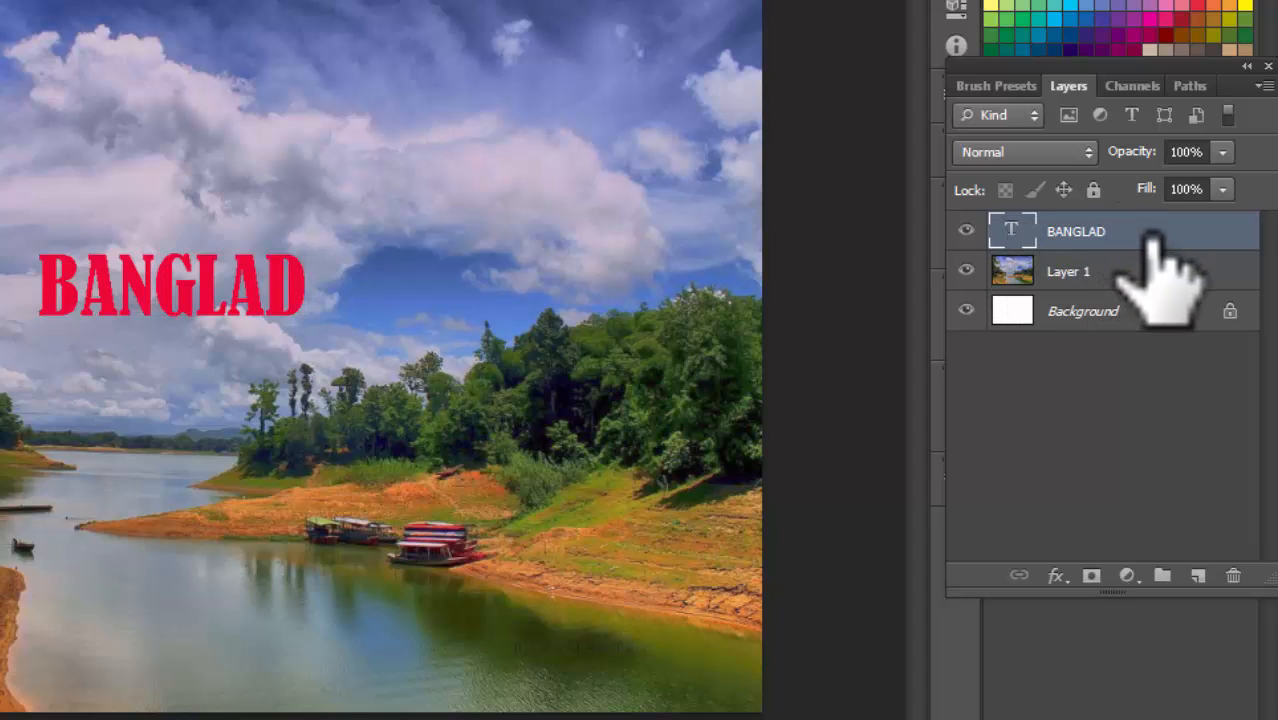
# Delete the last letter of the text so that it reads BANGLA, and commit the edit
pyautogui.doubleClick(1008, 230)
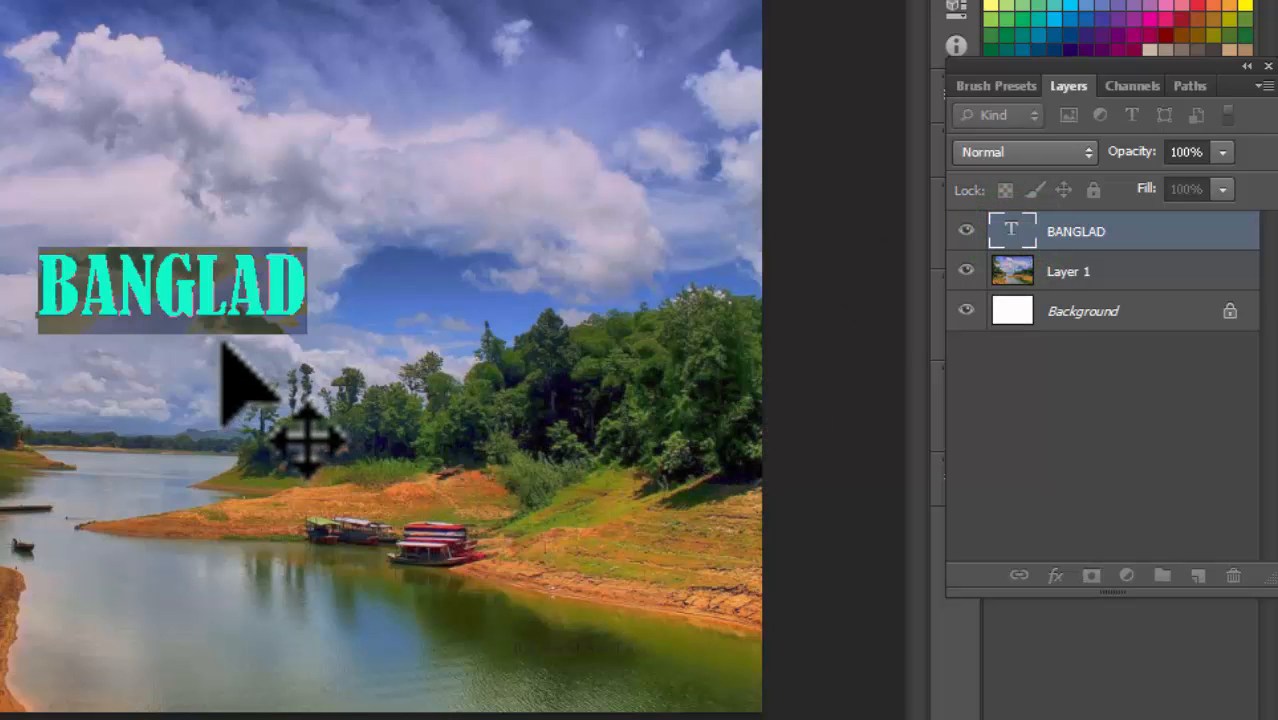
pyautogui.click(310, 280)
pyautogui.press('BackSpace')
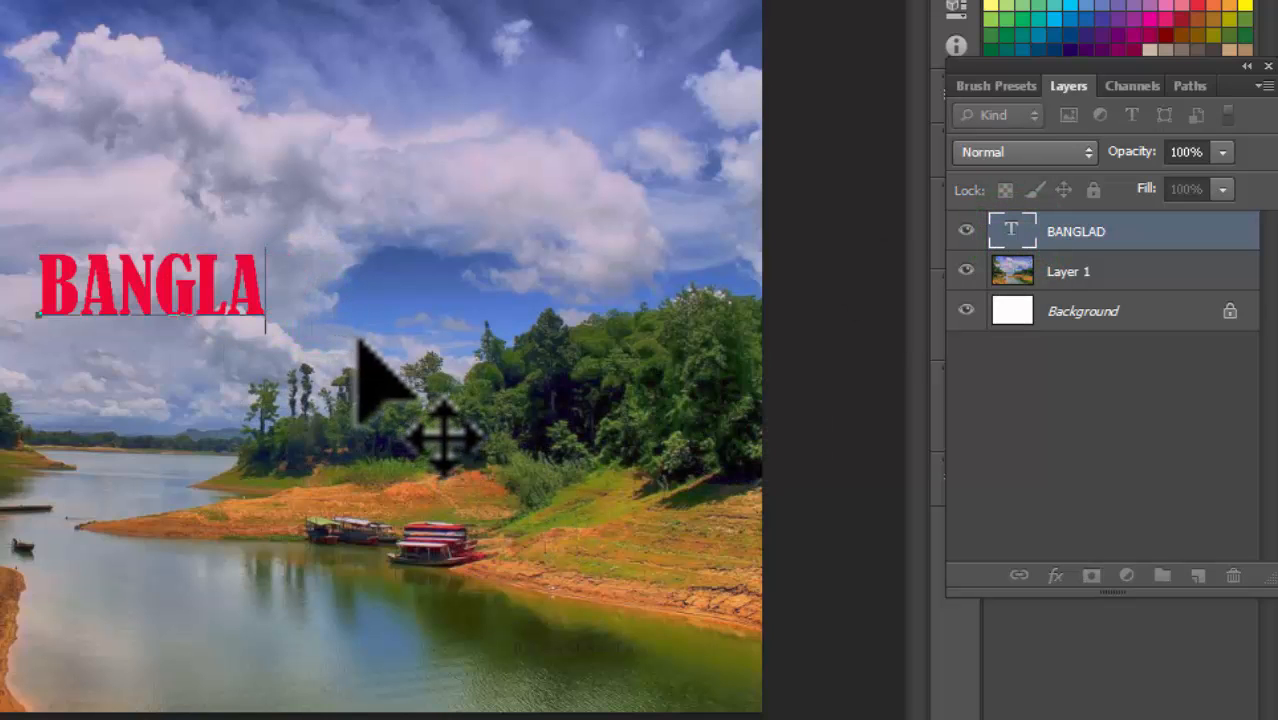
pyautogui.click(1076, 232)
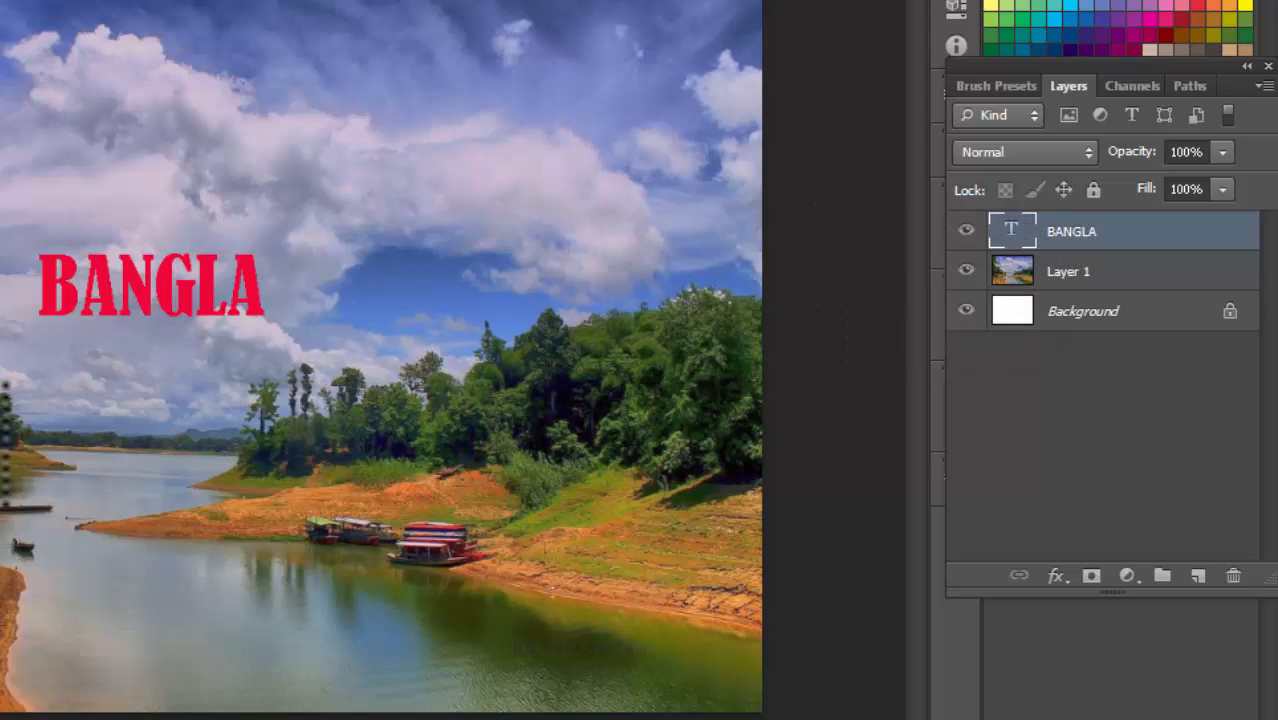
# Convert the BANGLA type layer to a shape and select the letter B's anchor points with the Direct Selection tool
pyautogui.rightClick(1077, 226)
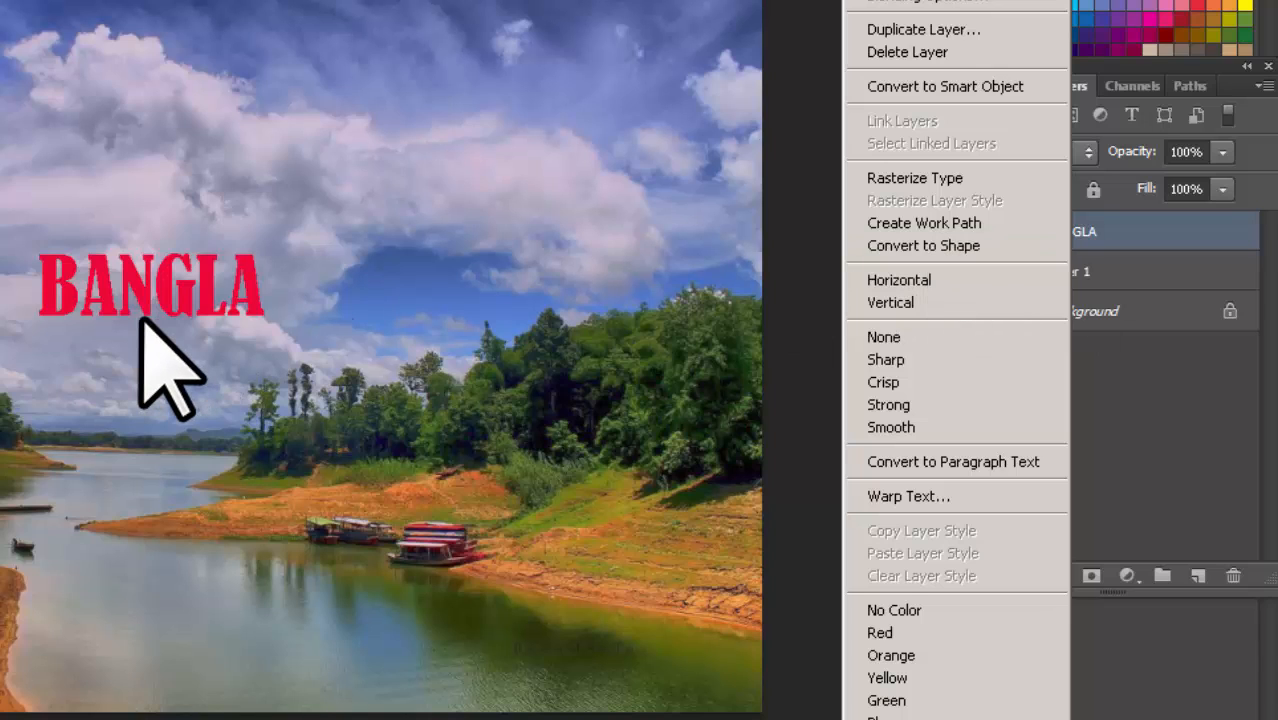
pyautogui.click(935, 246)
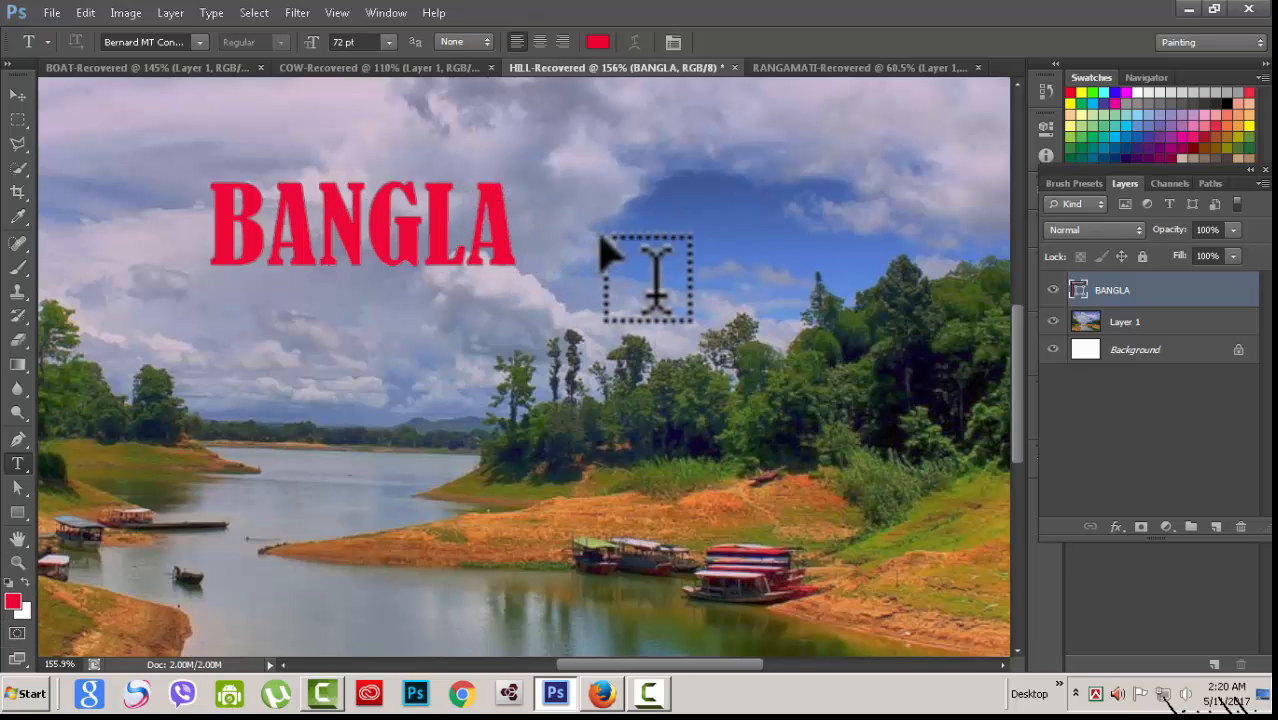
pyautogui.scroll(-5, 698, 444)
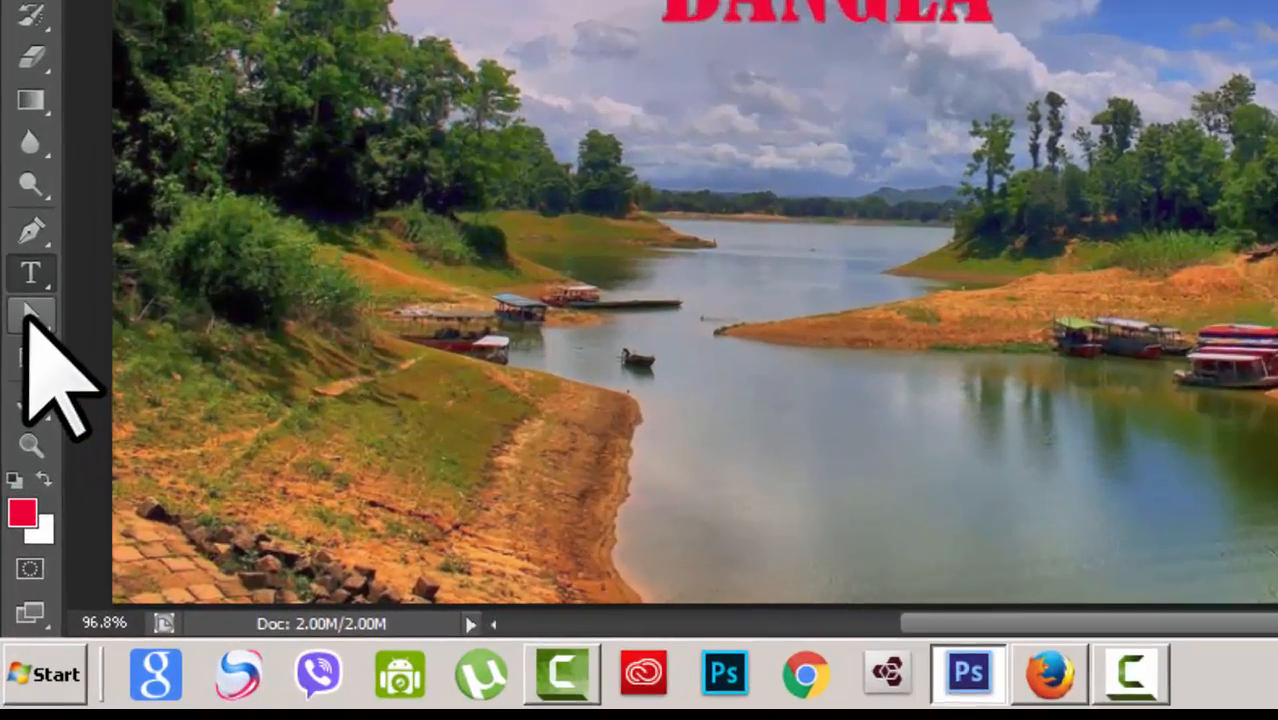
pyautogui.rightClick(18, 487)
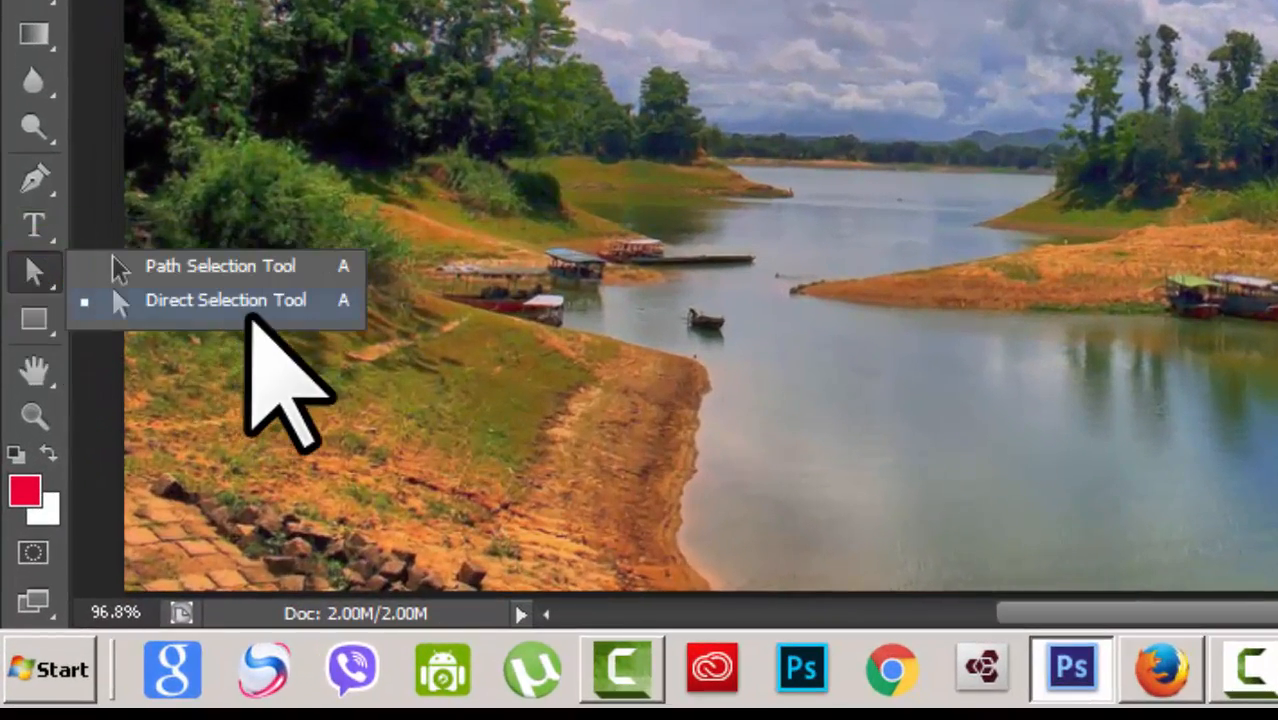
pyautogui.click(248, 299)
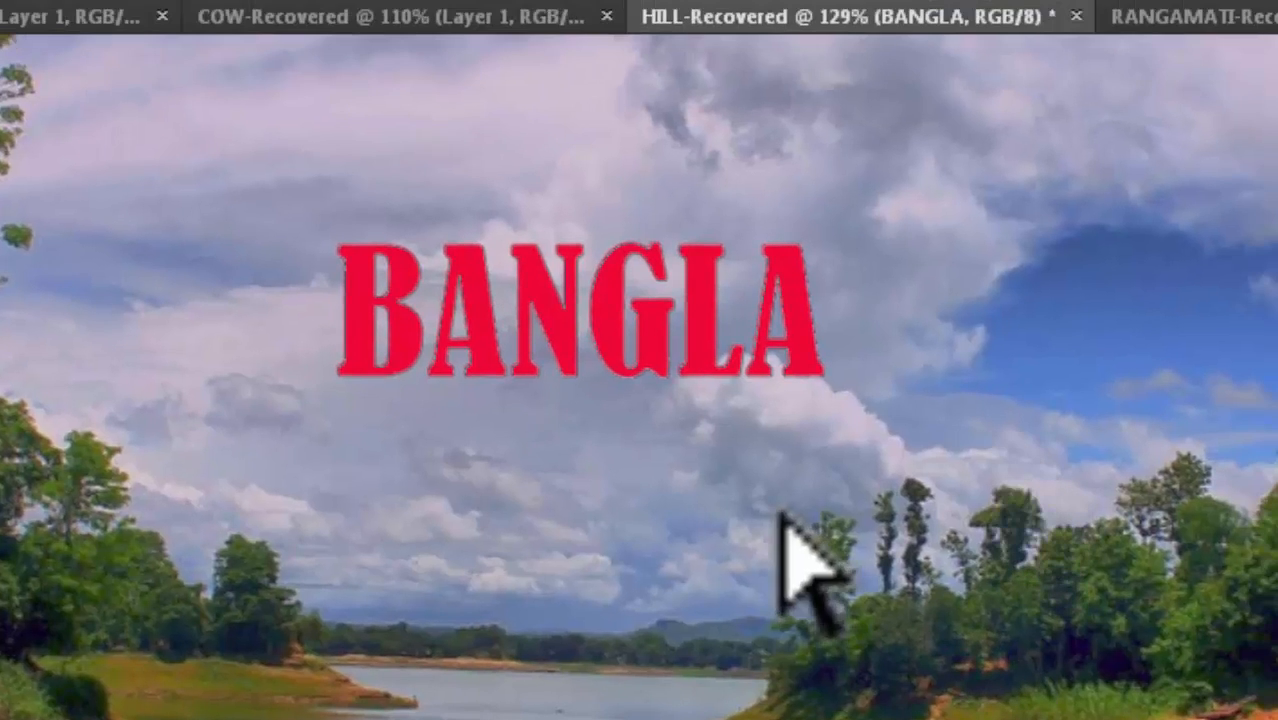
pyautogui.moveTo(249, 180); pyautogui.dragTo(358, 462)
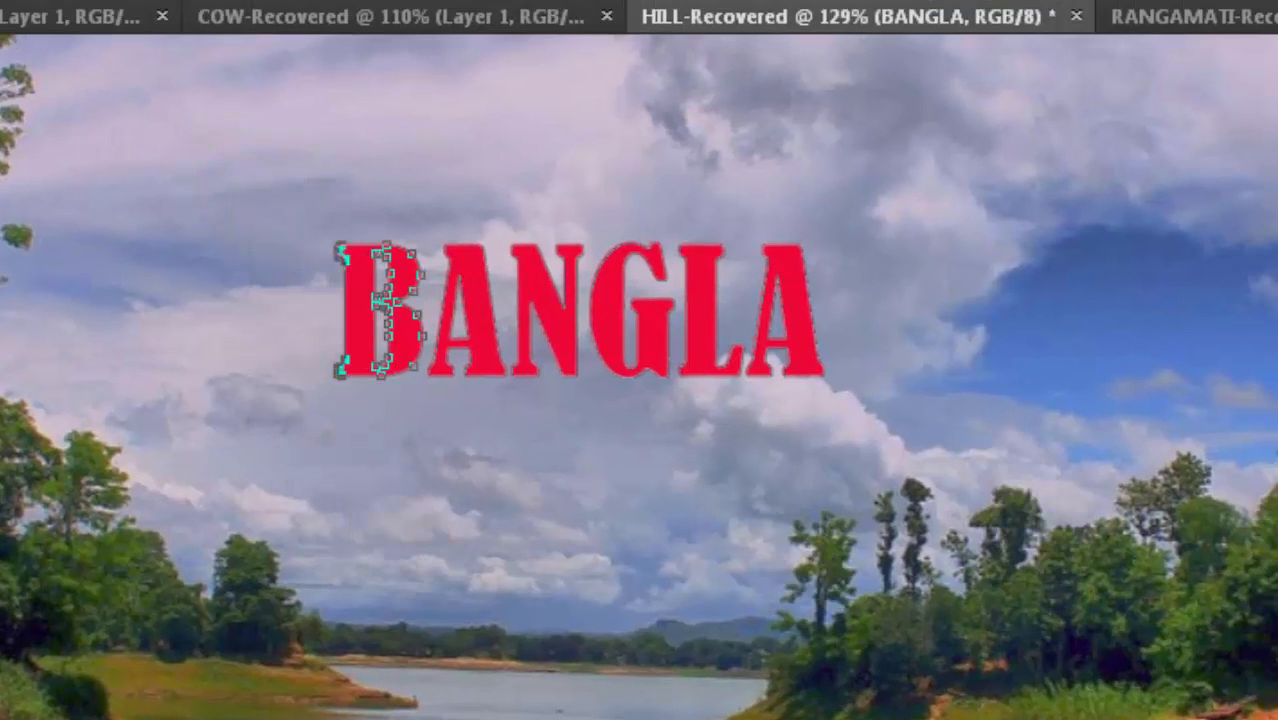
# Stretch the selected anchor points of the letter B's outer edge to the left, distorting the letter's shape
pyautogui.press('Left')
pyautogui.press('Left')
pyautogui.press('Left')
pyautogui.press('Left')
pyautogui.press('Left')
pyautogui.press('Left')
pyautogui.press('Left')
pyautogui.press('Left')
pyautogui.press('Left')
pyautogui.press('Left')
pyautogui.press('Left')
pyautogui.press('Left')
pyautogui.press('Left')
pyautogui.press('Left')
pyautogui.press('Left')
pyautogui.press('Left')
pyautogui.press('Left')
pyautogui.press('Left')
pyautogui.press('Left')
pyautogui.press('Left')
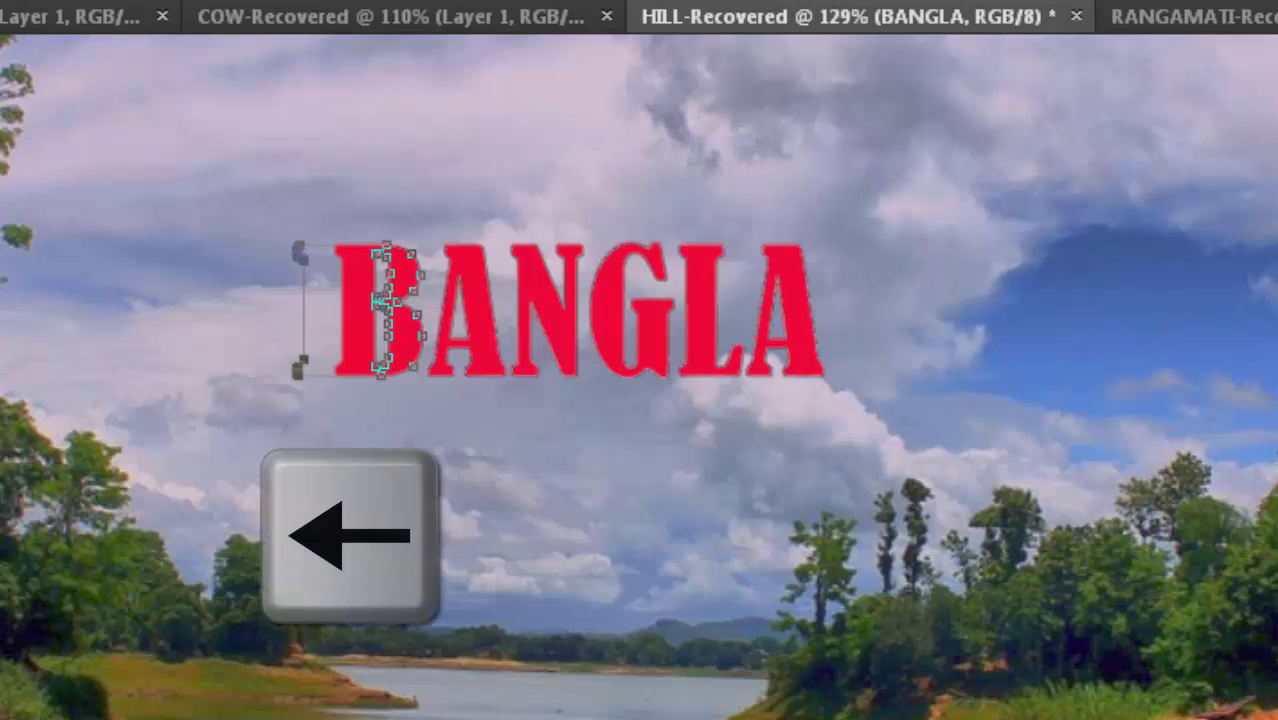
pyautogui.press('Left')
pyautogui.press('Left')
pyautogui.press('Left')
pyautogui.press('Left')
pyautogui.press('Left')
pyautogui.press('Left')
pyautogui.press('Left')
pyautogui.press('Left')
pyautogui.press('Left')
pyautogui.press('Left')
pyautogui.press('Left')
pyautogui.press('Left')
pyautogui.press('Left')
pyautogui.press('Left')
pyautogui.press('Left')
pyautogui.press('Left')
pyautogui.press('Left')
pyautogui.press('Left')
pyautogui.press('Left')
pyautogui.press('Left')
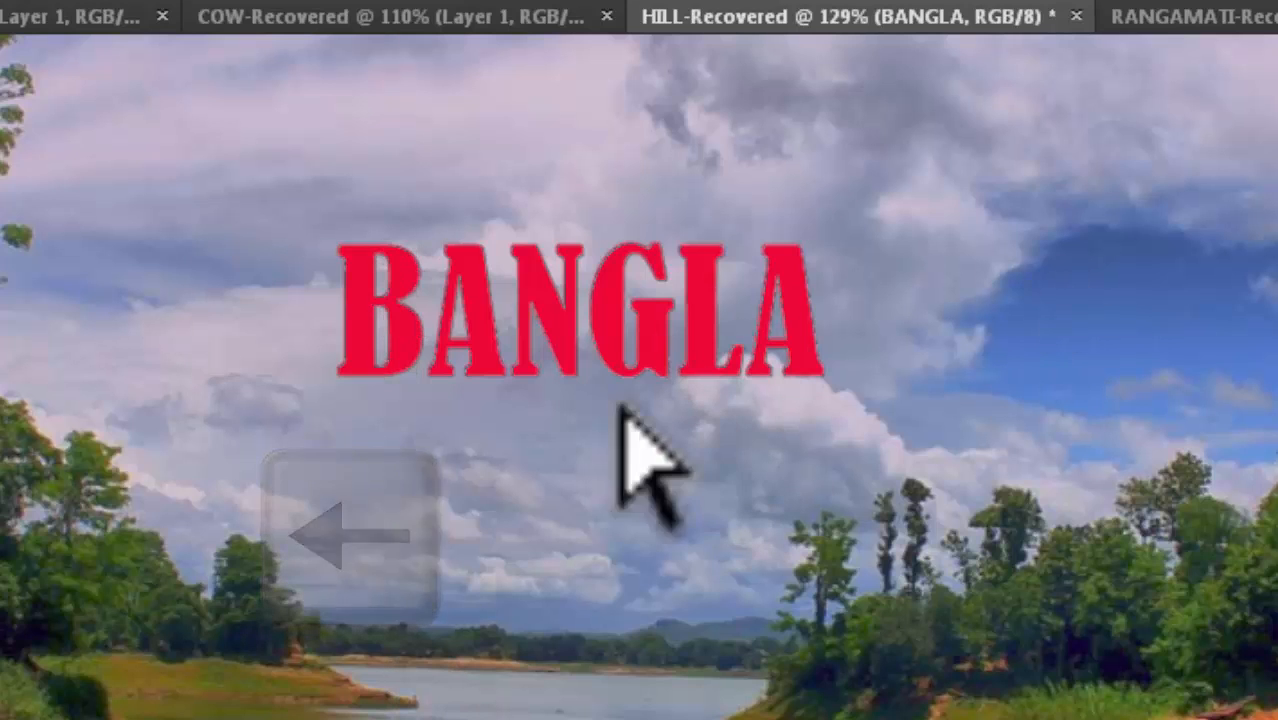
# Select the lower anchor points of the first letter A and move them down to lengthen its legs
pyautogui.click(417, 373)
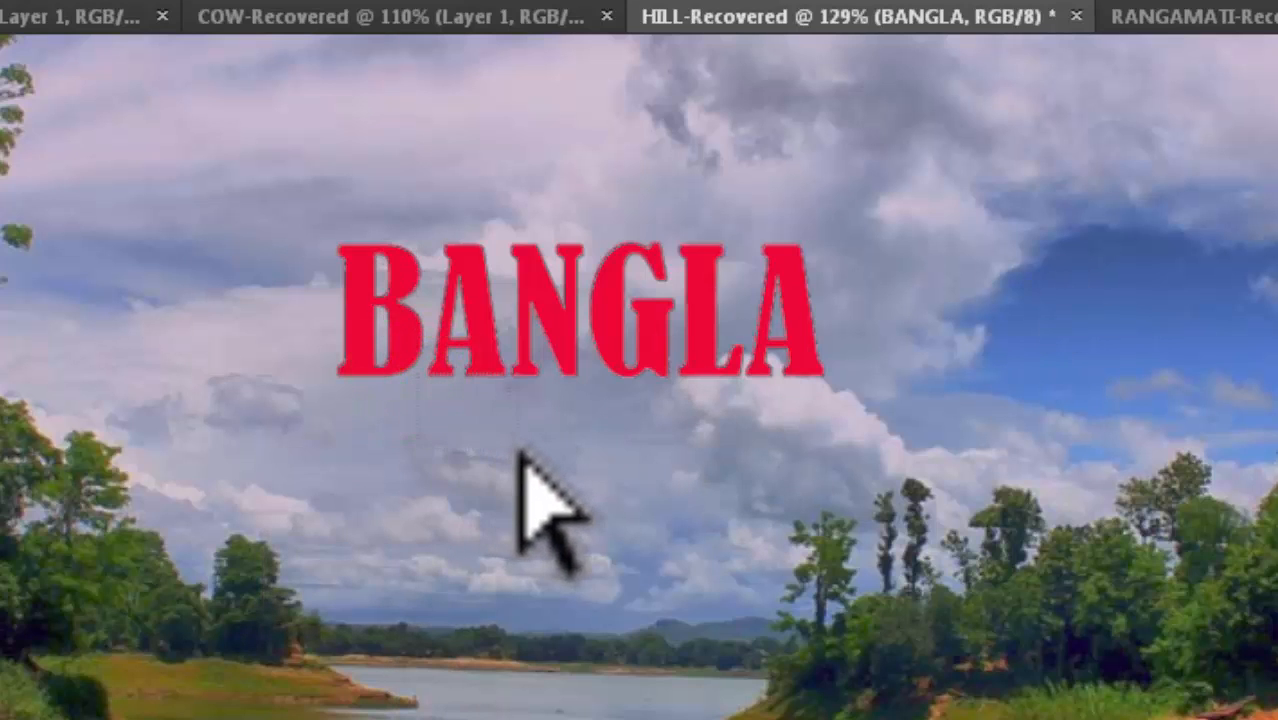
pyautogui.press('Down')
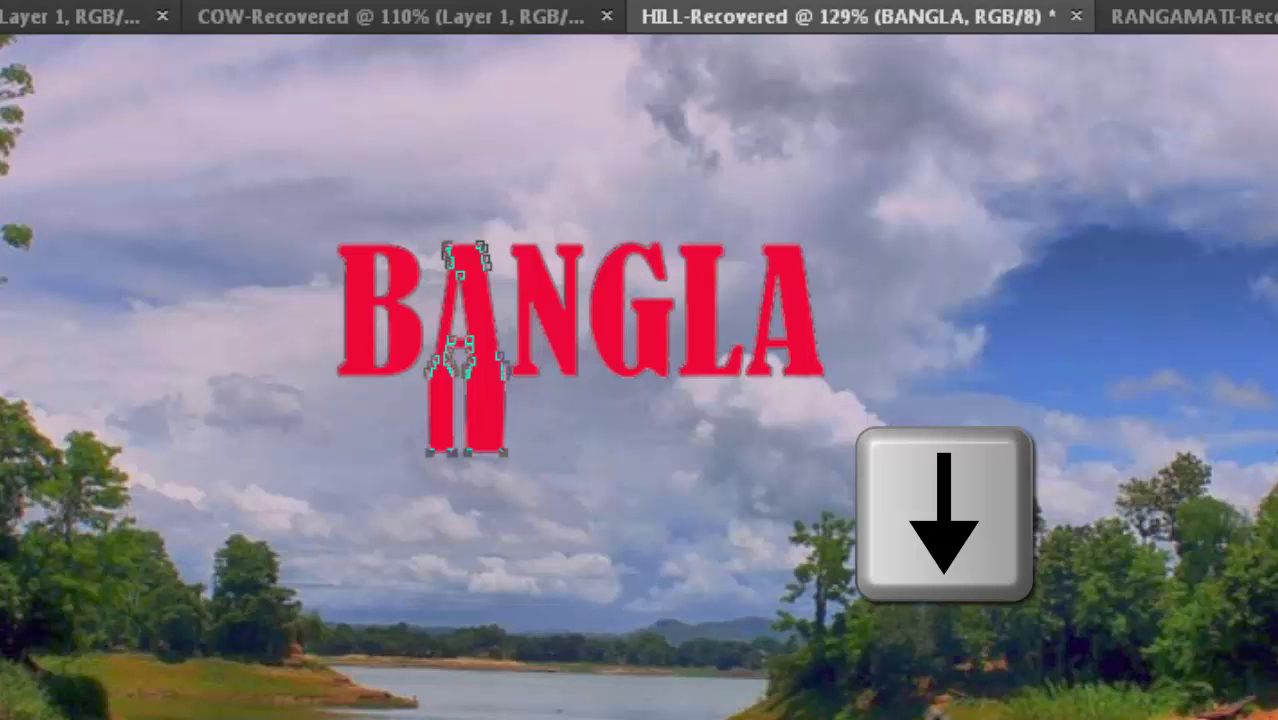
pyautogui.click(992, 645)
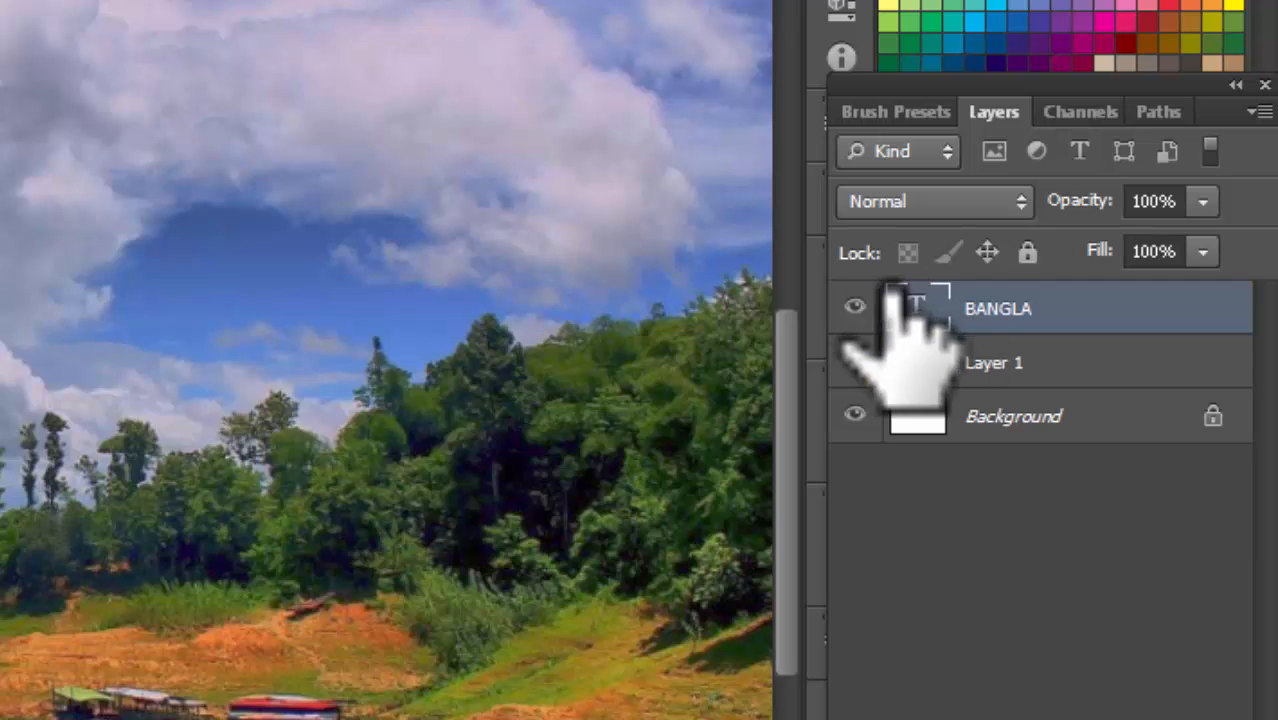
pyautogui.rightClick(913, 300)
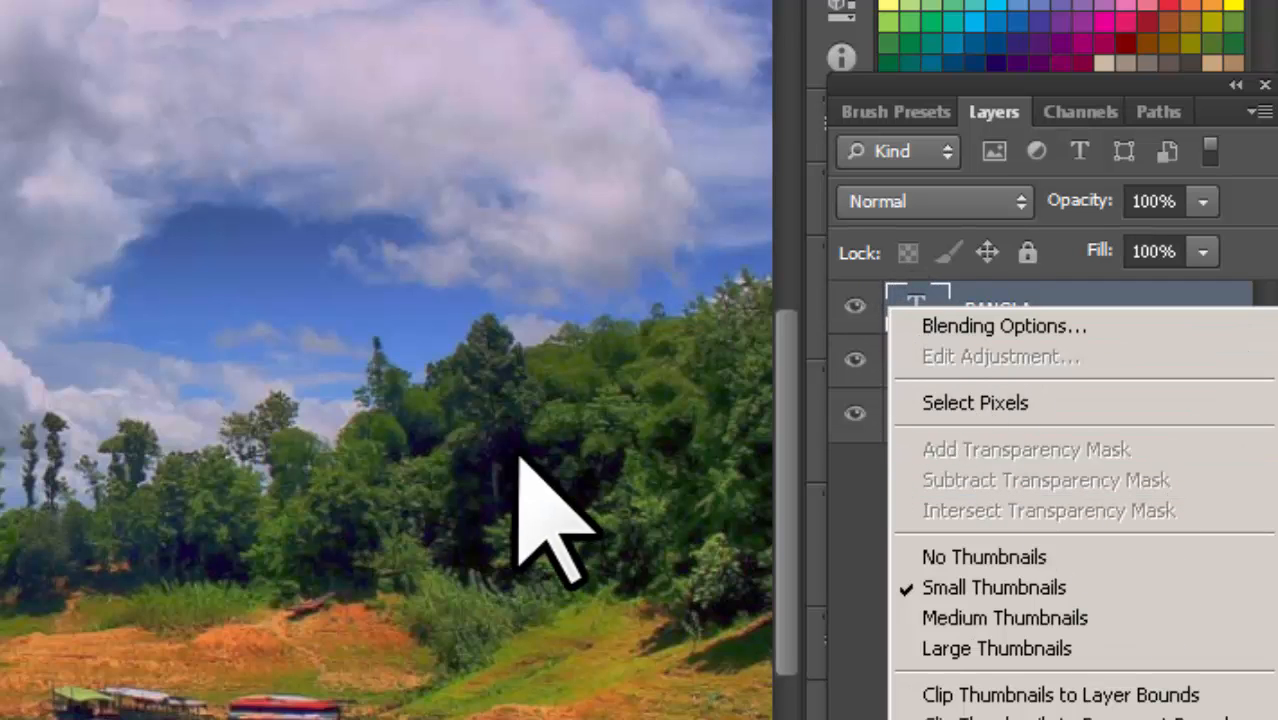
pyautogui.click(680, 196)
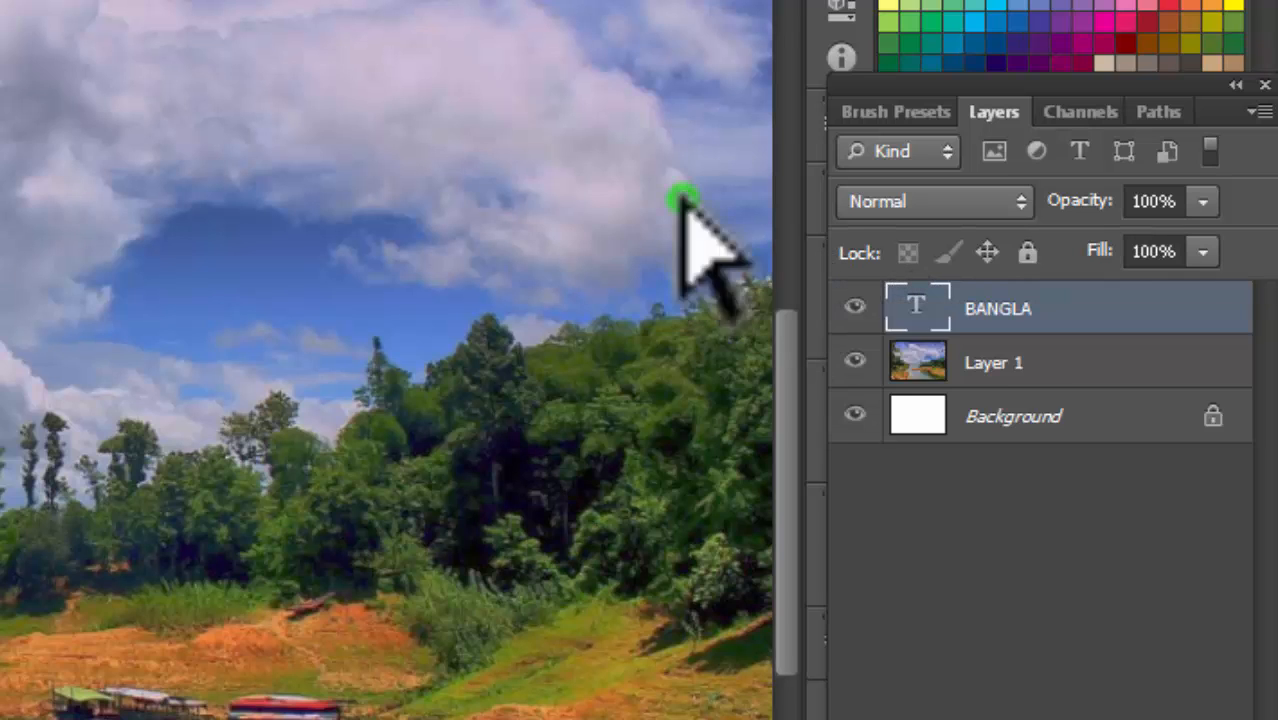
pyautogui.rightClick(1110, 304)
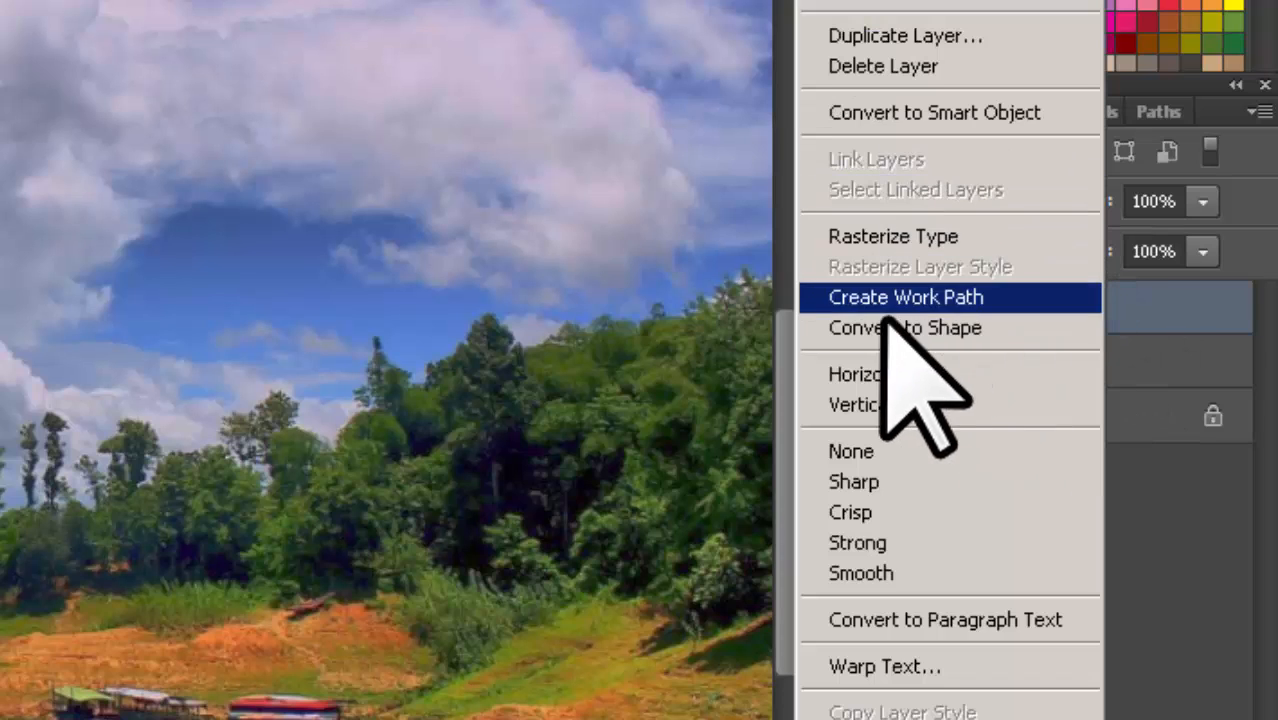
pyautogui.click(1172, 560)
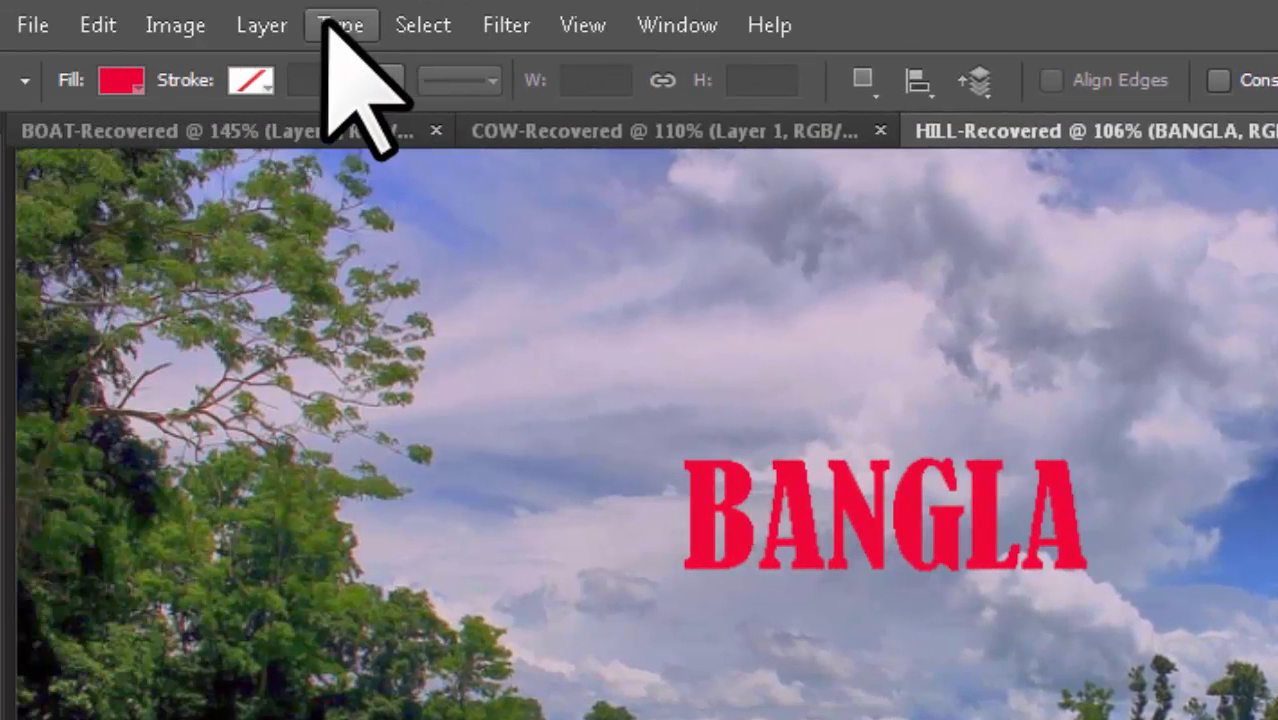
# Convert the BANGLA type layer to a shape and change its fill colour to yellow, f0f80f
pyautogui.click(332, 24)
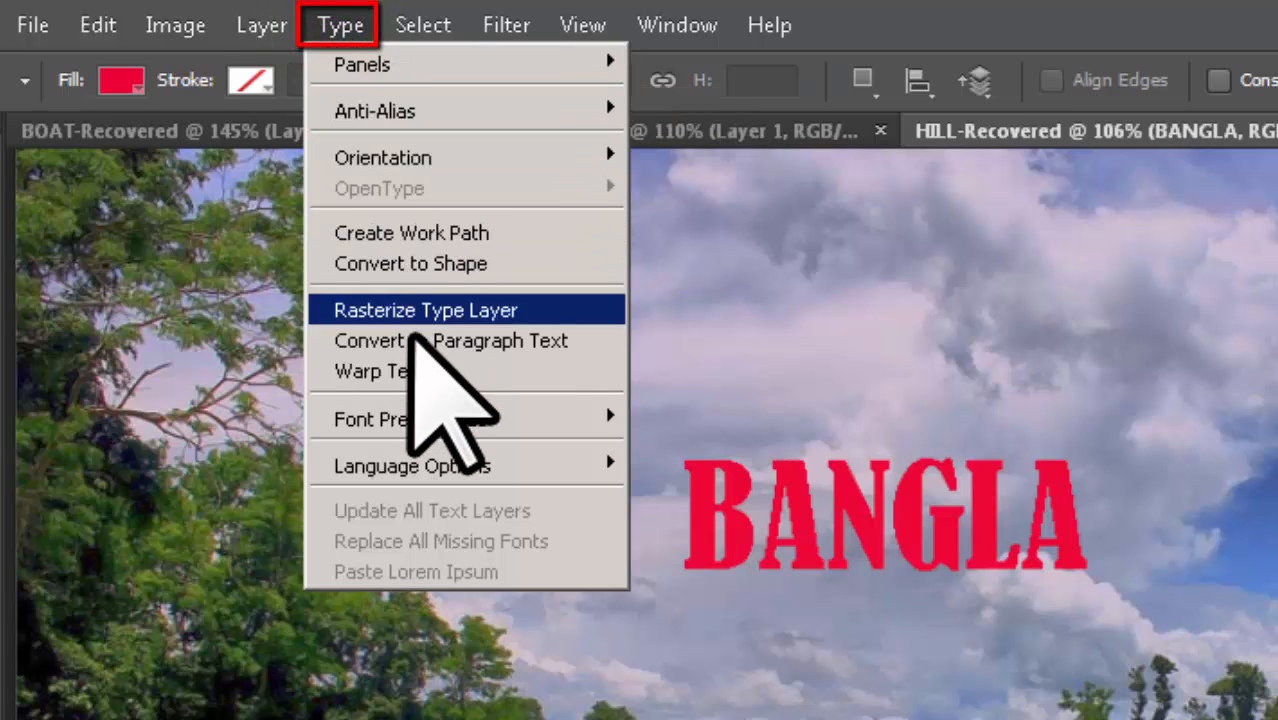
pyautogui.click(430, 262)
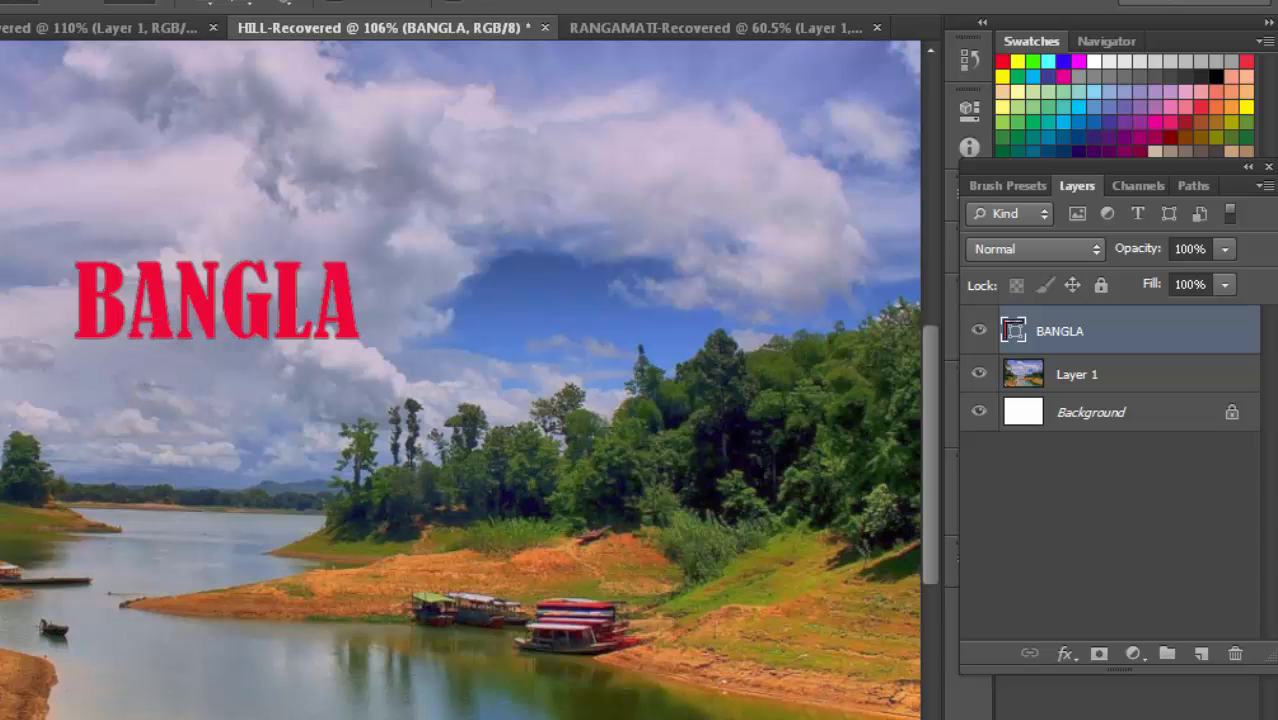
pyautogui.doubleClick(1013, 331)
pyautogui.click(735, 240)
pyautogui.click(688, 162)
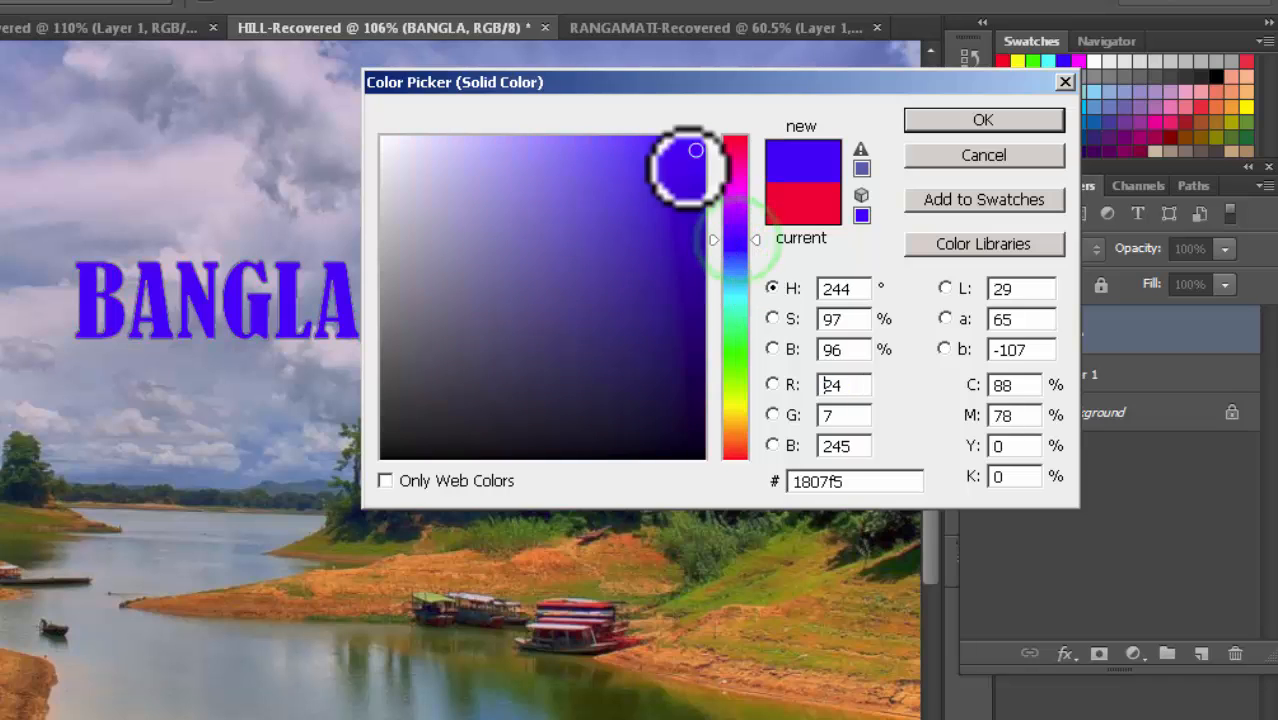
pyautogui.click(685, 145)
pyautogui.moveTo(728, 191); pyautogui.dragTo(733, 403)
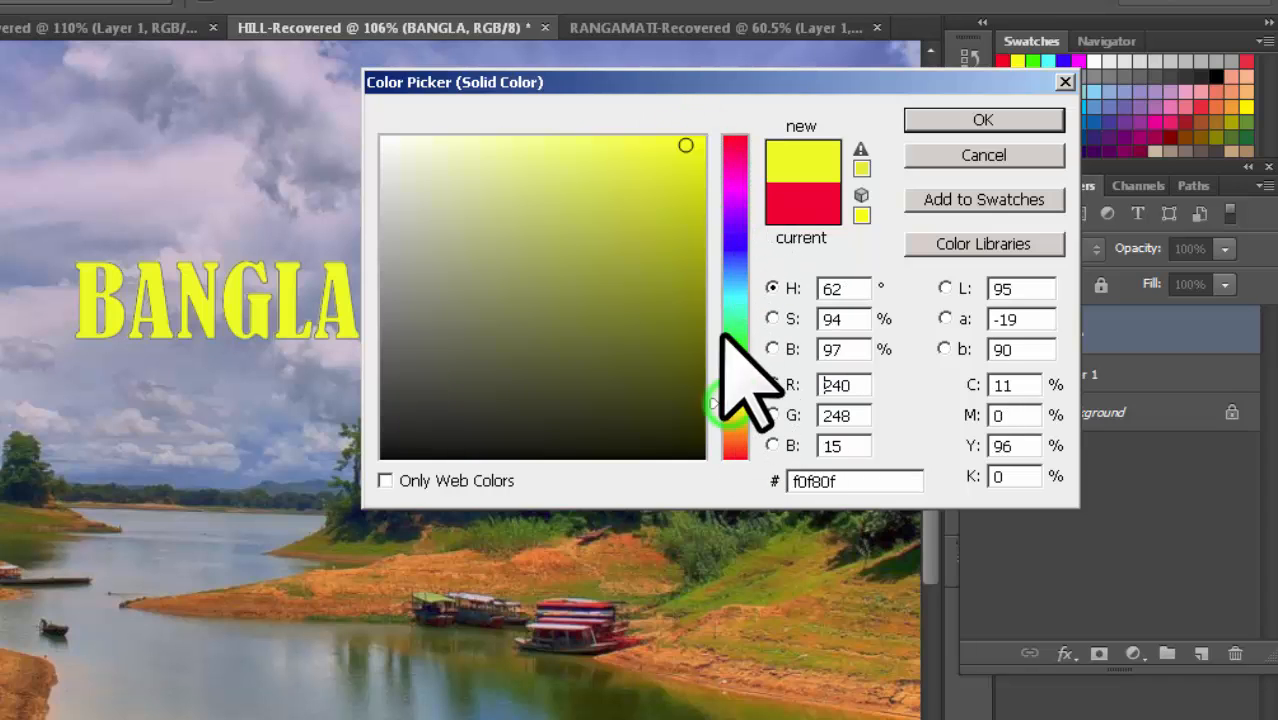
pyautogui.click(975, 123)
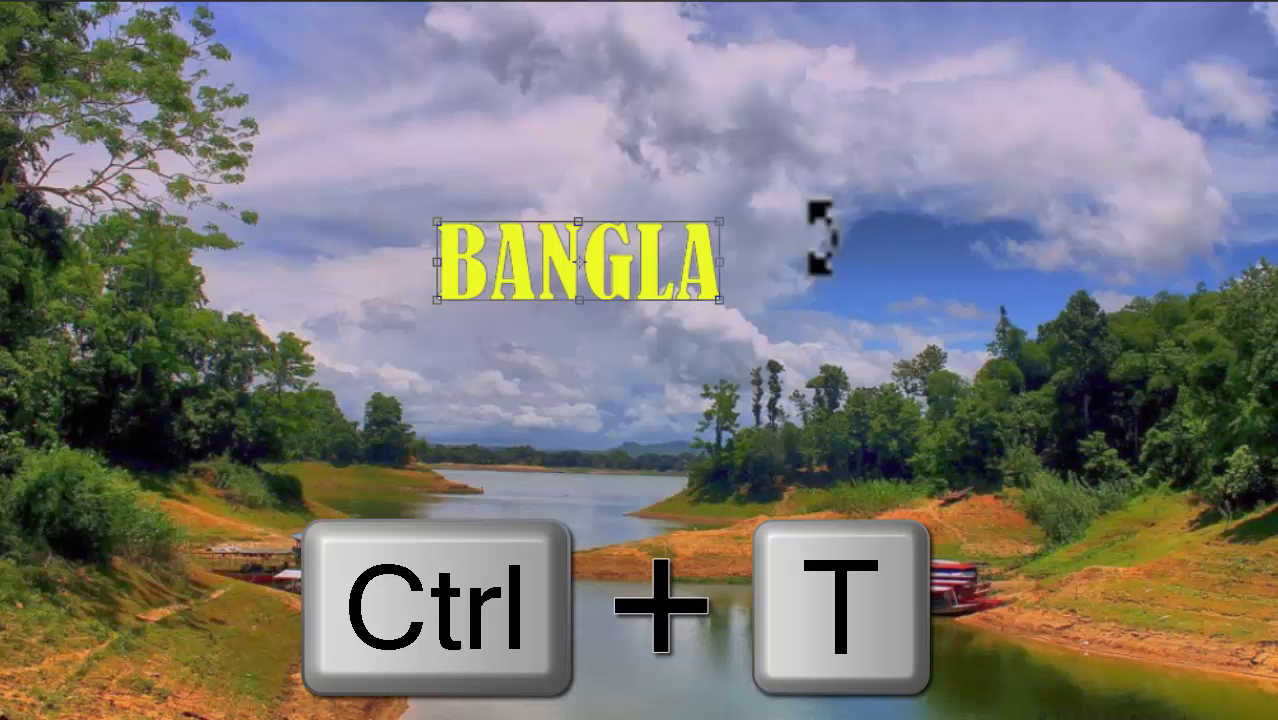
# Scale the BANGLA shape to about 223% height, warp its upper and lower edges inward, flare both corners beside the B outward, and commit
pyautogui.moveTo(722, 220); pyautogui.dragTo(980, 150)
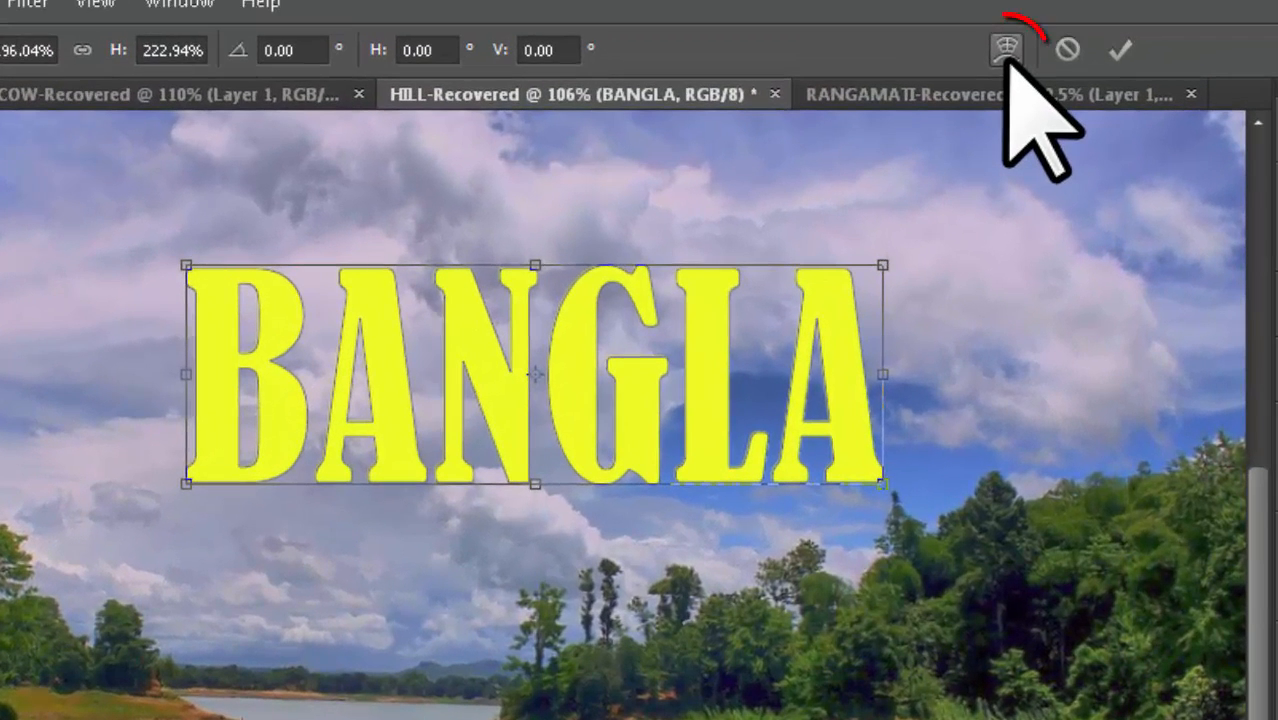
pyautogui.click(1006, 57)
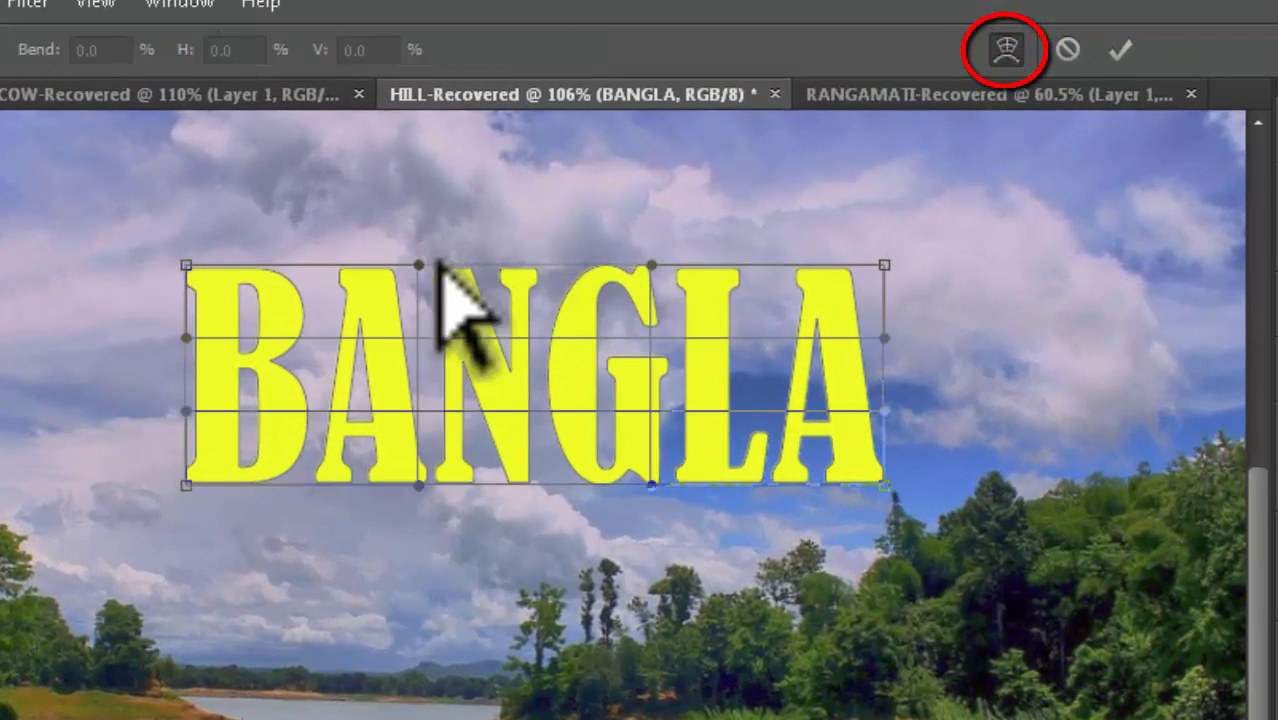
pyautogui.moveTo(422, 266); pyautogui.dragTo(424, 341)
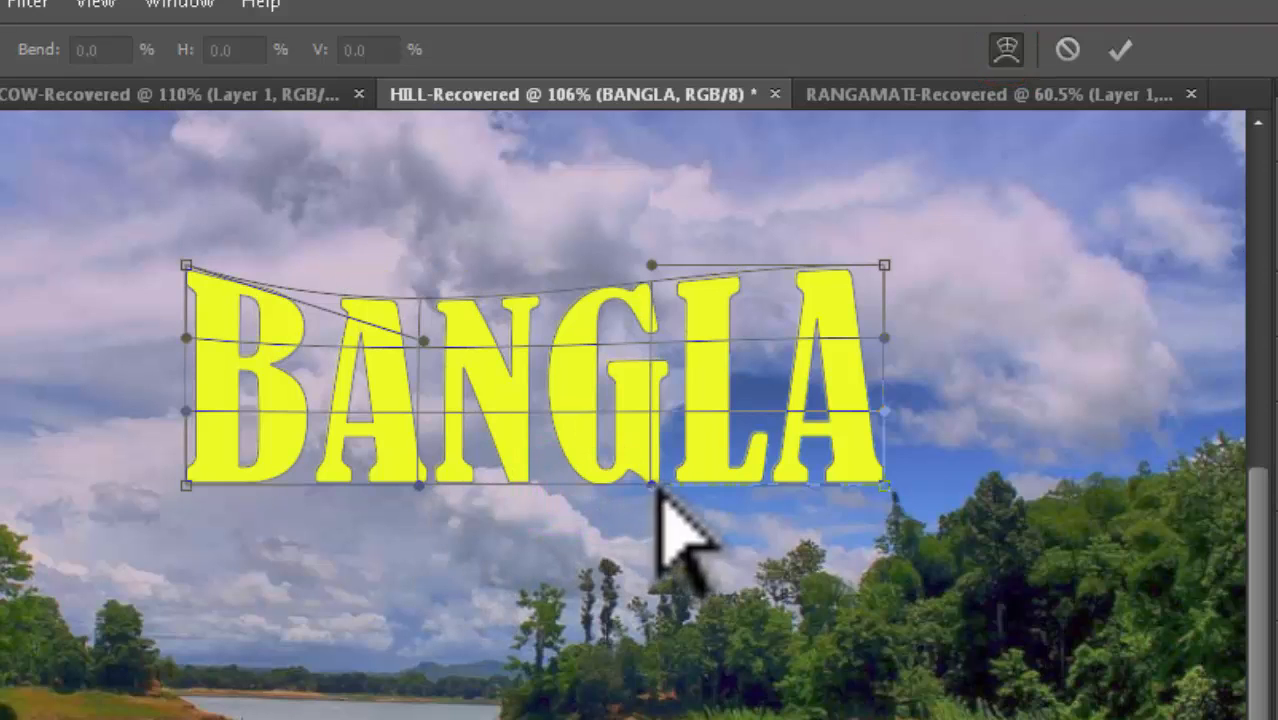
pyautogui.moveTo(645, 452); pyautogui.dragTo(643, 394)
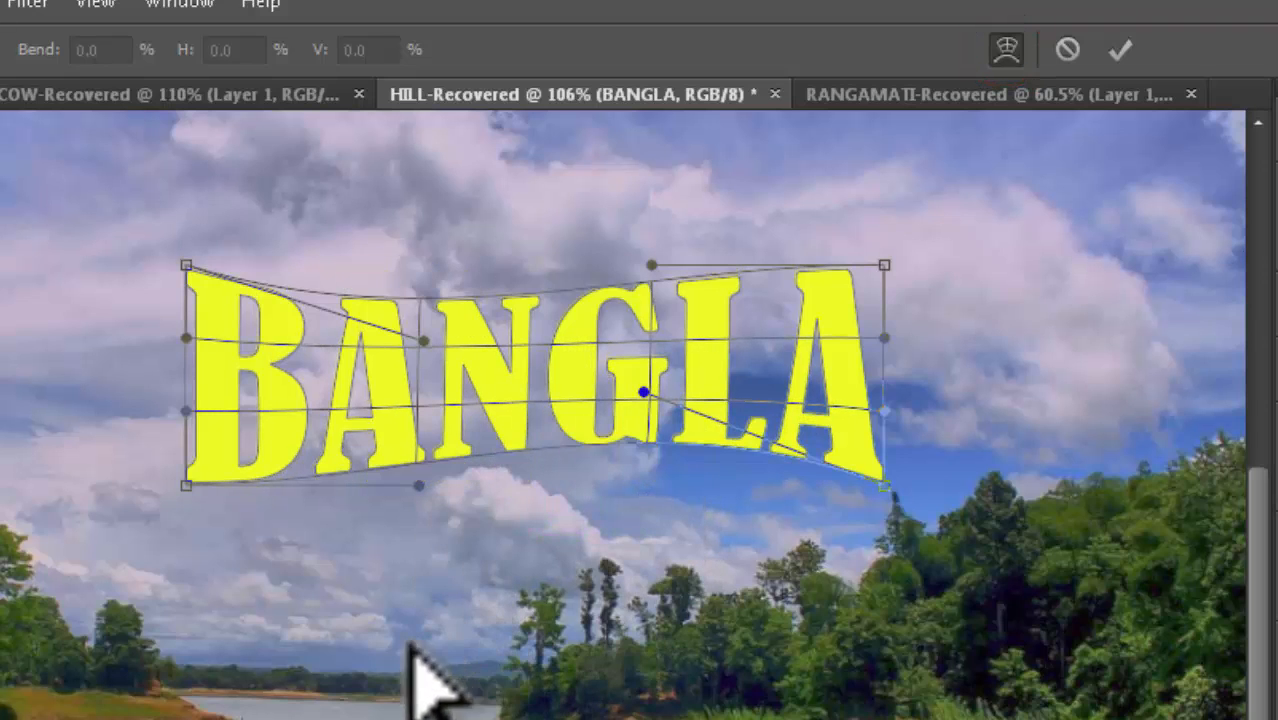
pyautogui.moveTo(186, 485); pyautogui.dragTo(100, 632)
pyautogui.moveTo(187, 266); pyautogui.dragTo(58, 192)
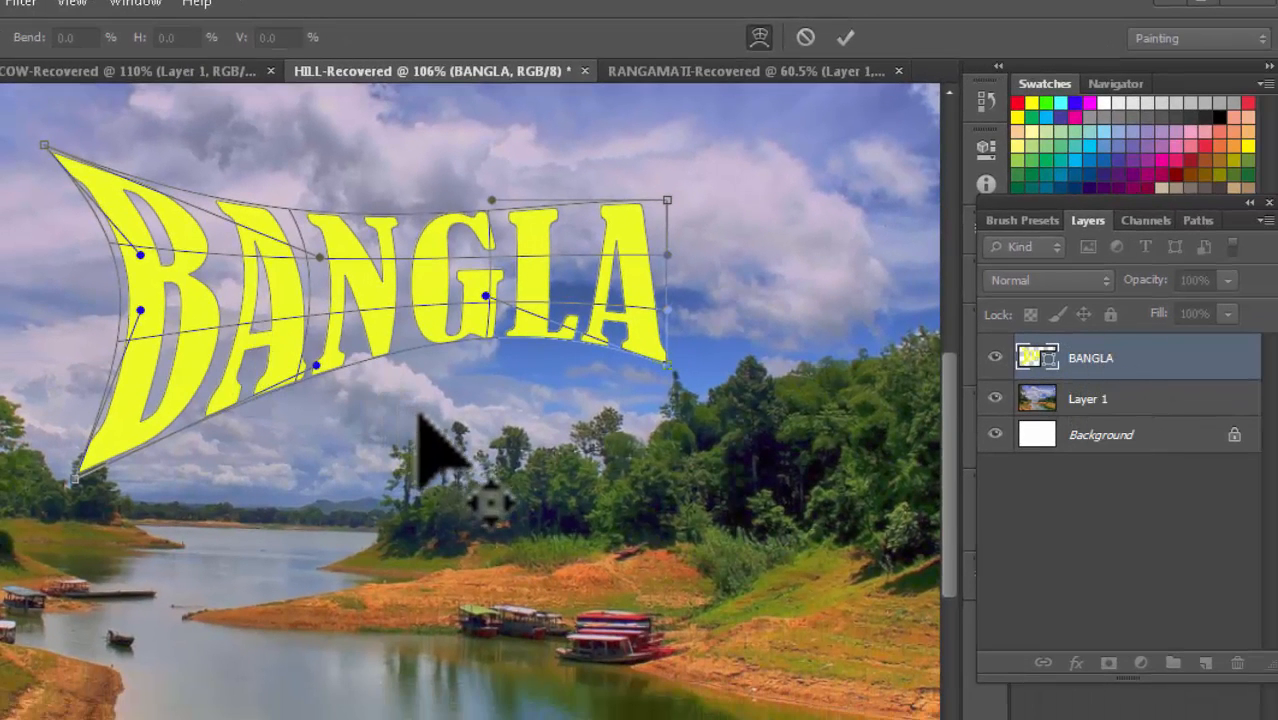
pyautogui.click(845, 37)
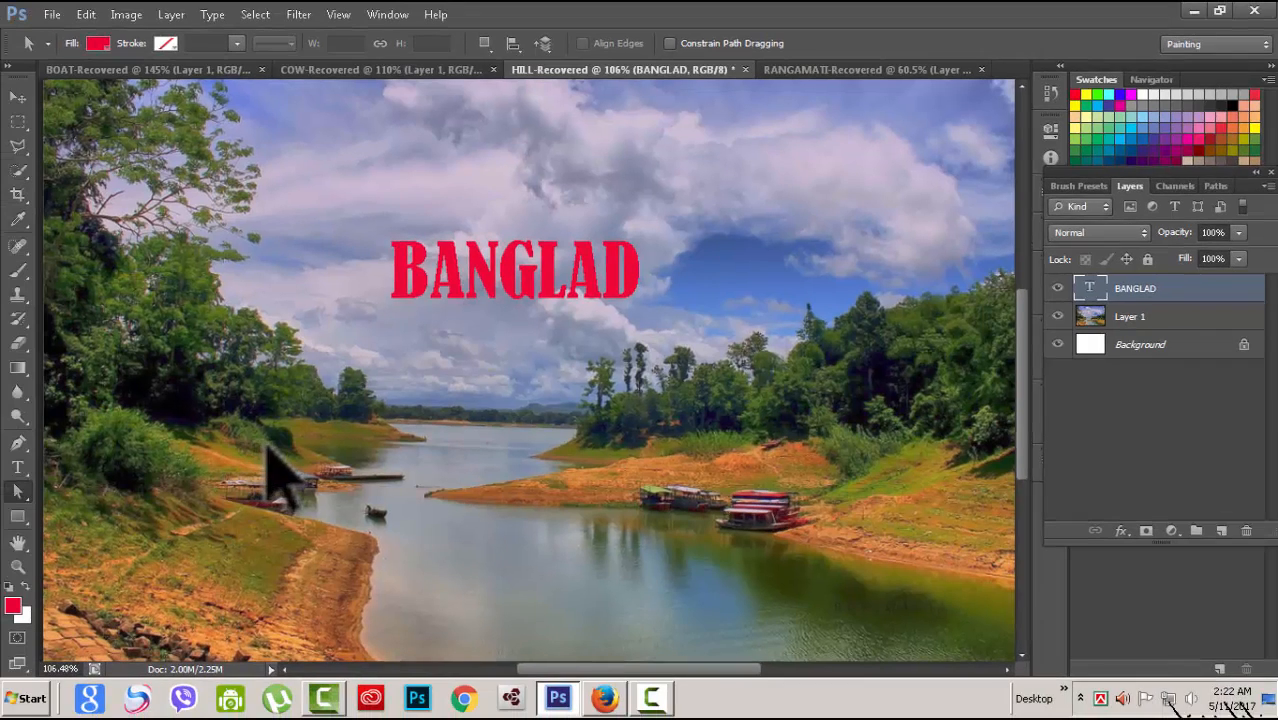
# Try to freely warp the BANGLAD type layer in Free Transform, undo the shift of the text, and commit
pyautogui.hotkey('ctrl', 't')
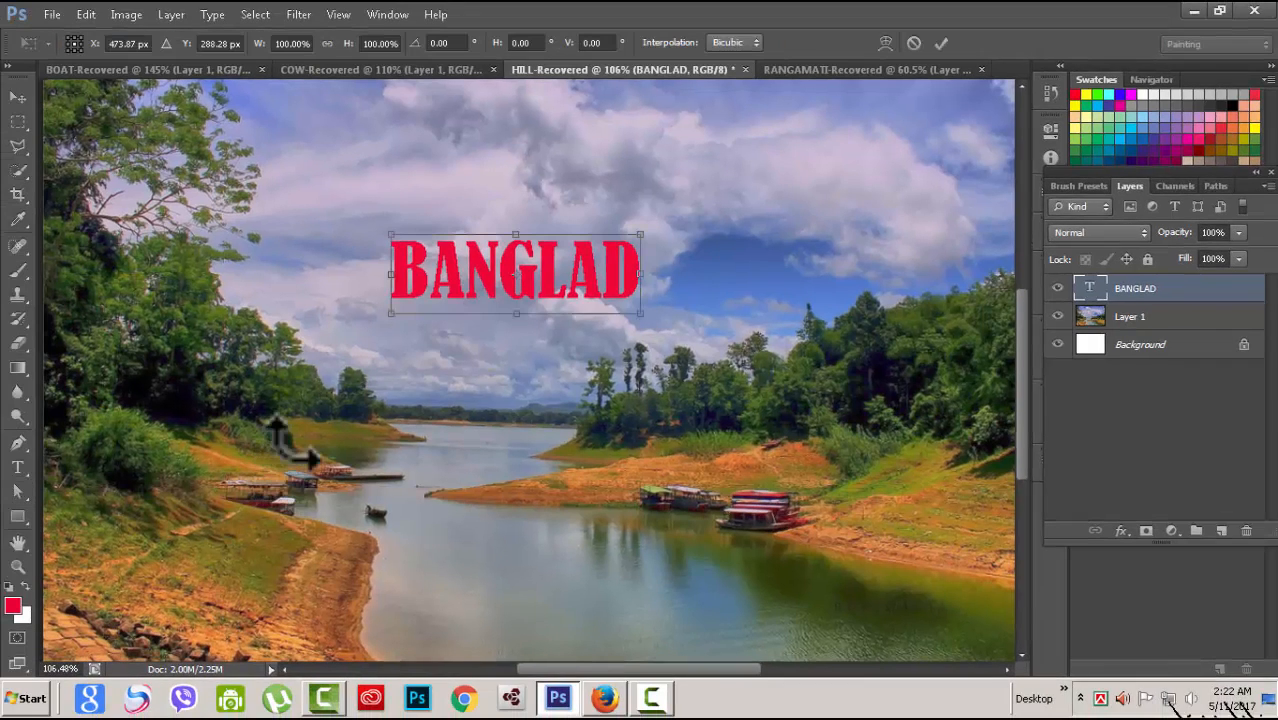
pyautogui.click(885, 43)
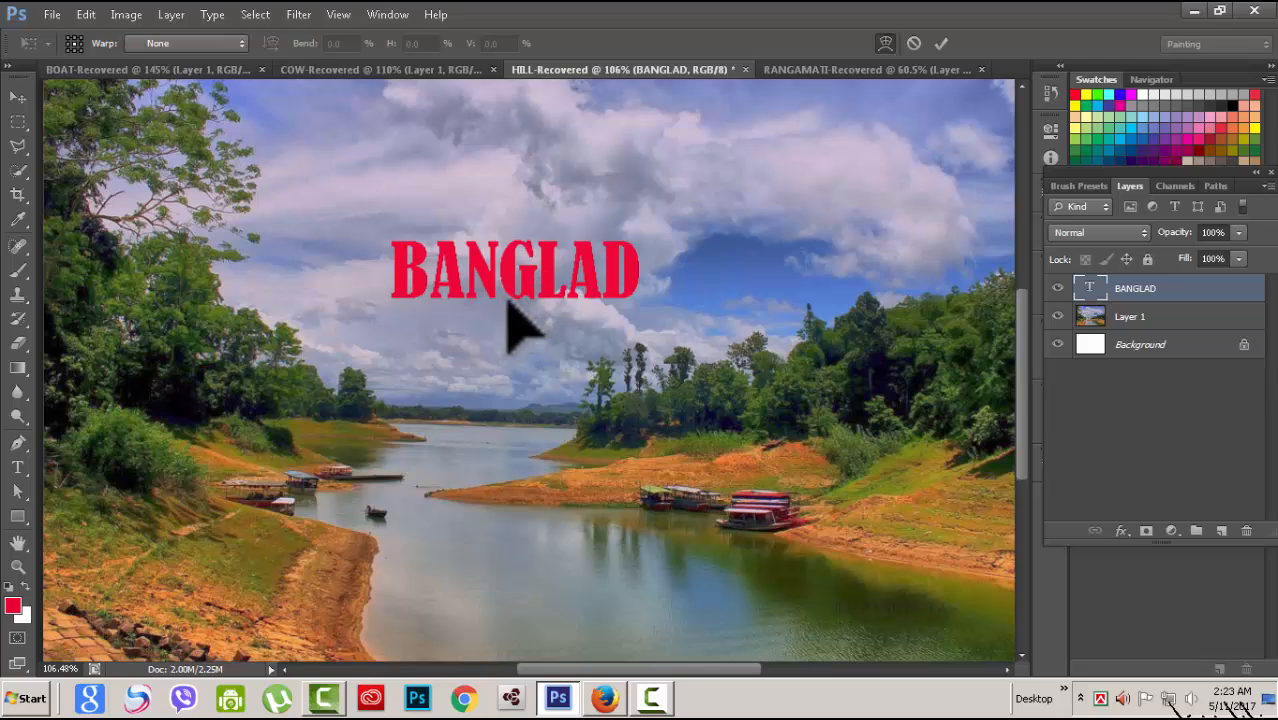
pyautogui.moveTo(507, 291); pyautogui.dragTo(529, 346)
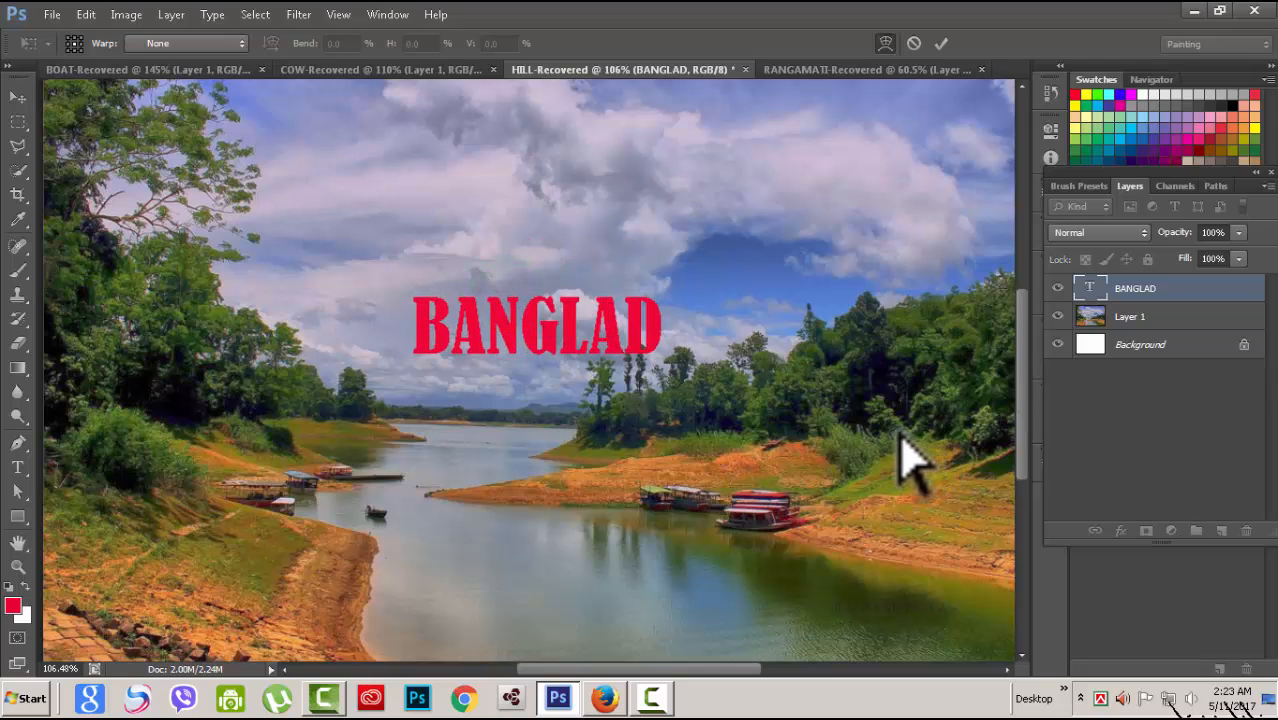
pyautogui.hotkey('ctrl', 'z')
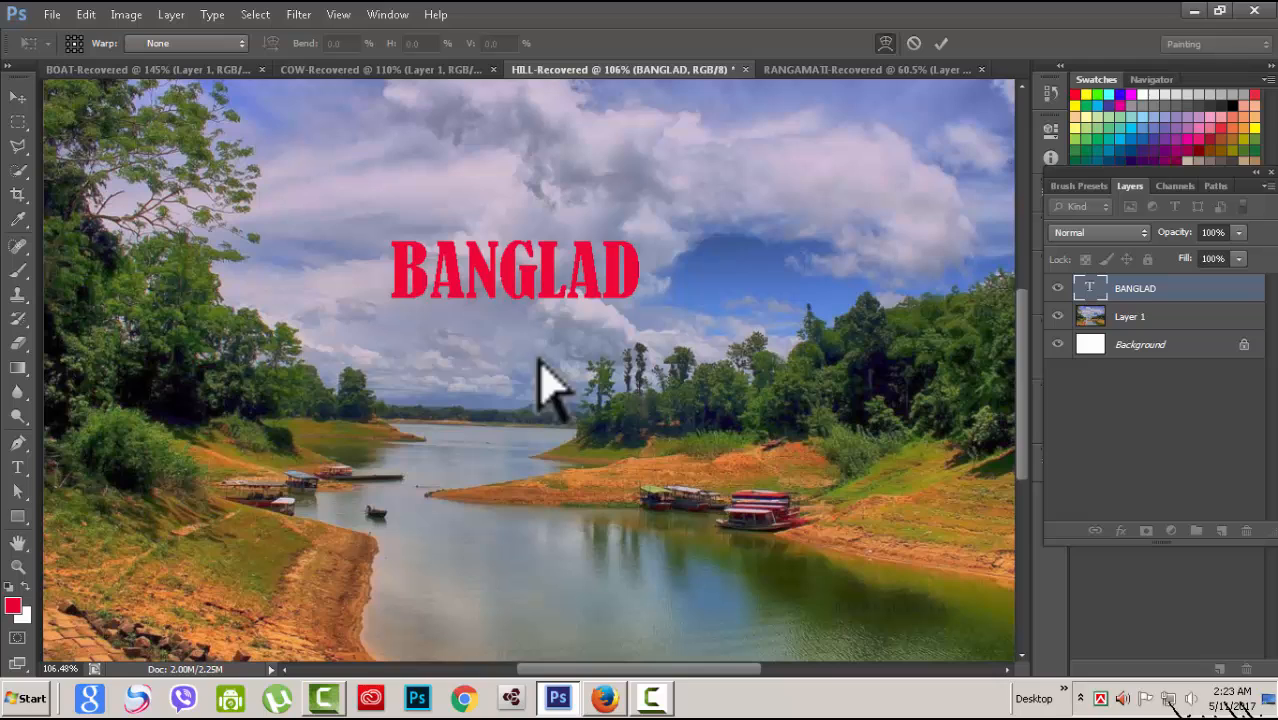
pyautogui.click(941, 43)
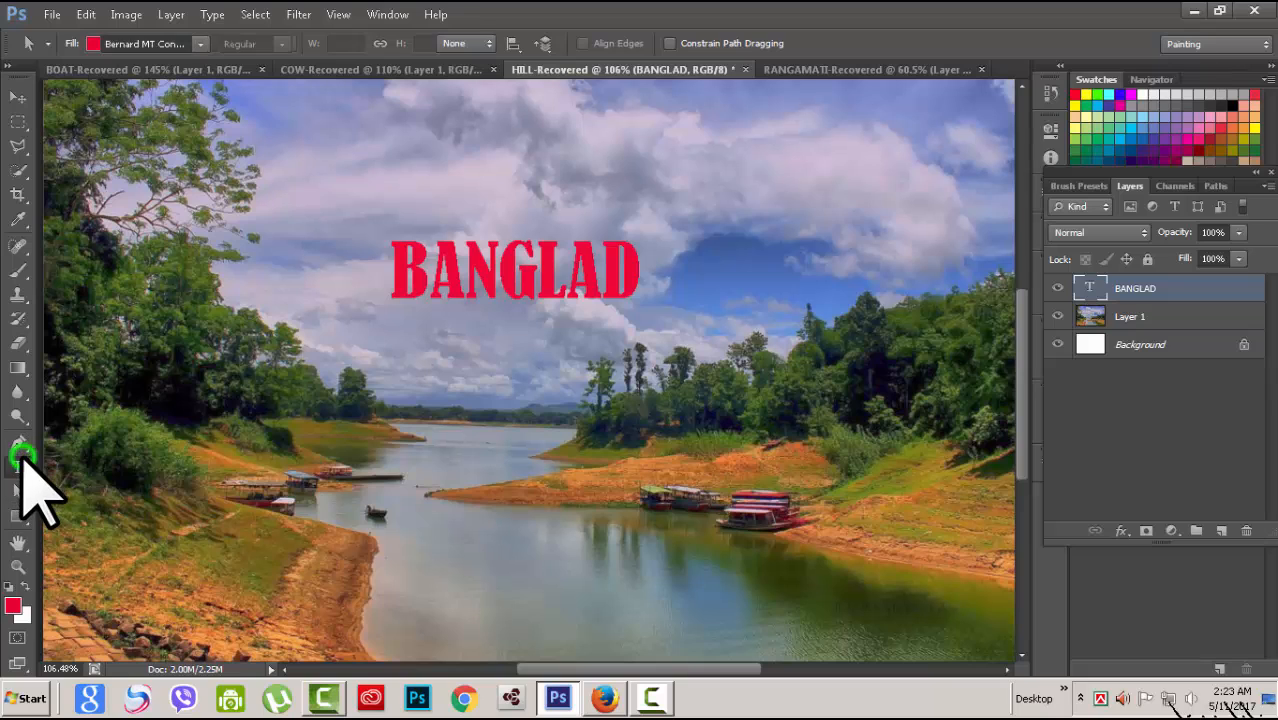
# Try green and pale lavender as the BANGLAD text colour, and set the text to yellow
pyautogui.click(19, 464)
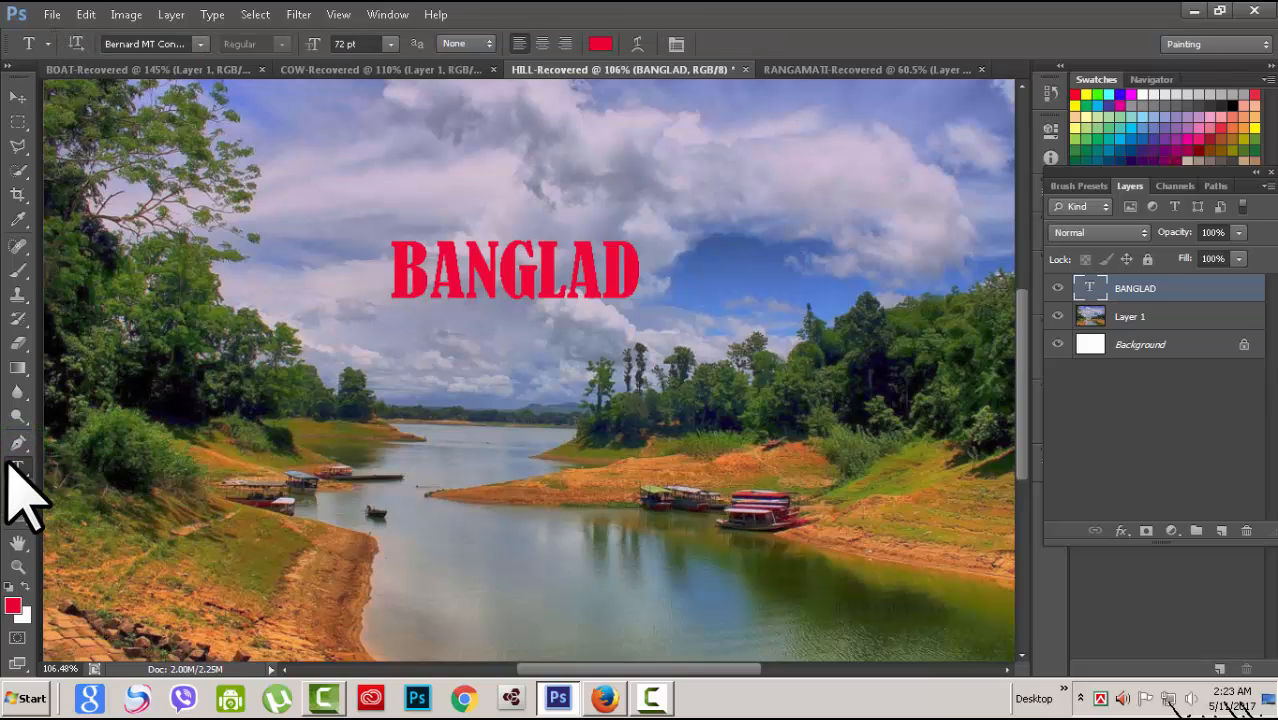
pyautogui.click(600, 45)
pyautogui.click(877, 285)
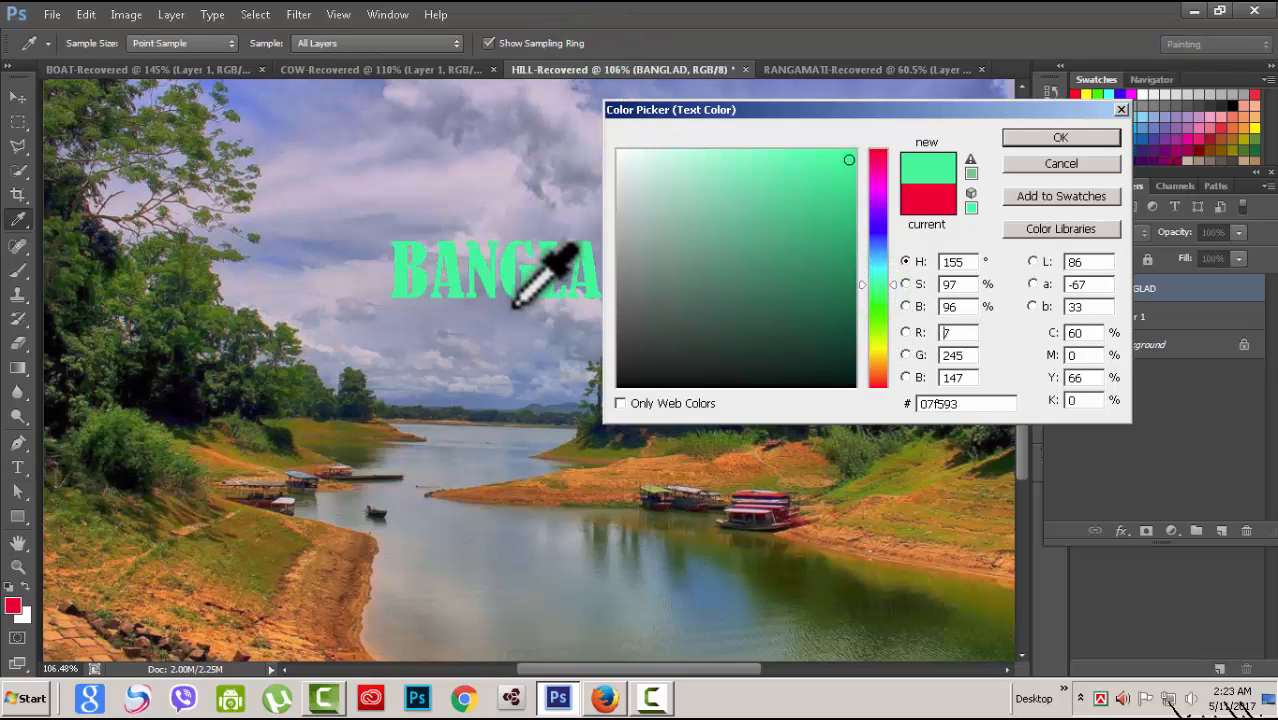
pyautogui.click(877, 158)
pyautogui.moveTo(877, 378); pyautogui.dragTo(877, 228)
pyautogui.click(776, 186)
pyautogui.click(661, 171)
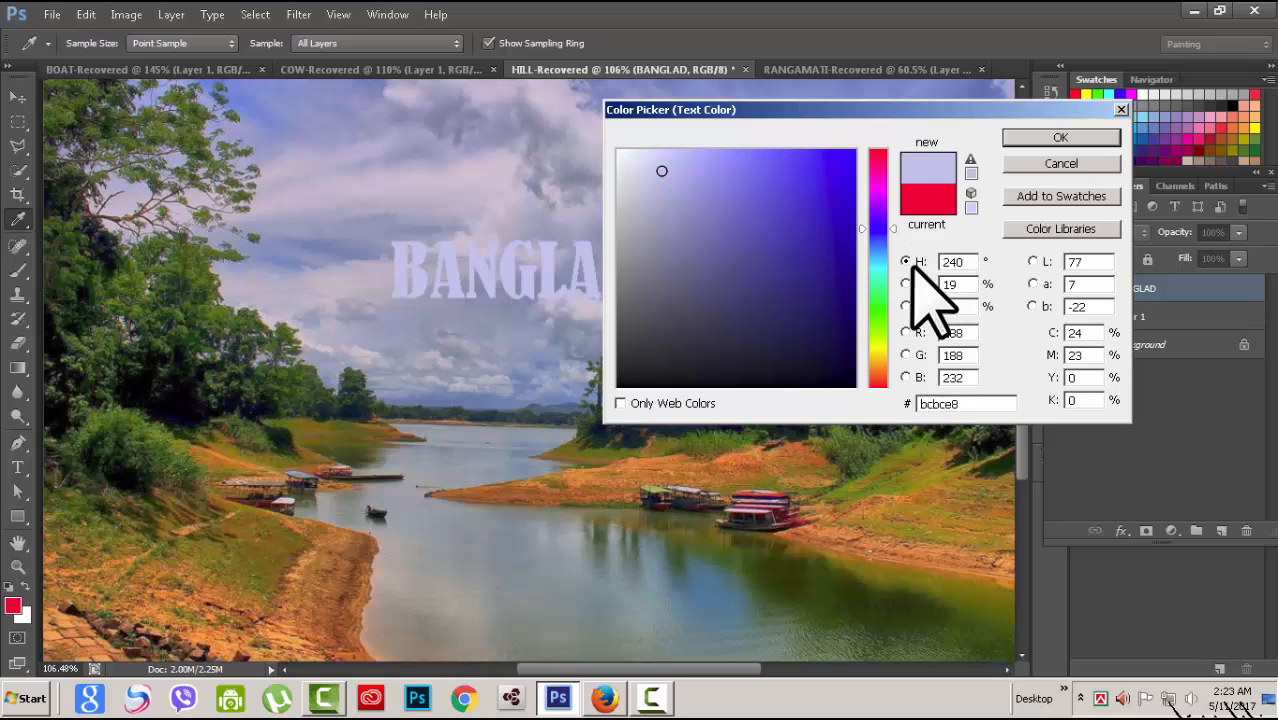
pyautogui.click(877, 261)
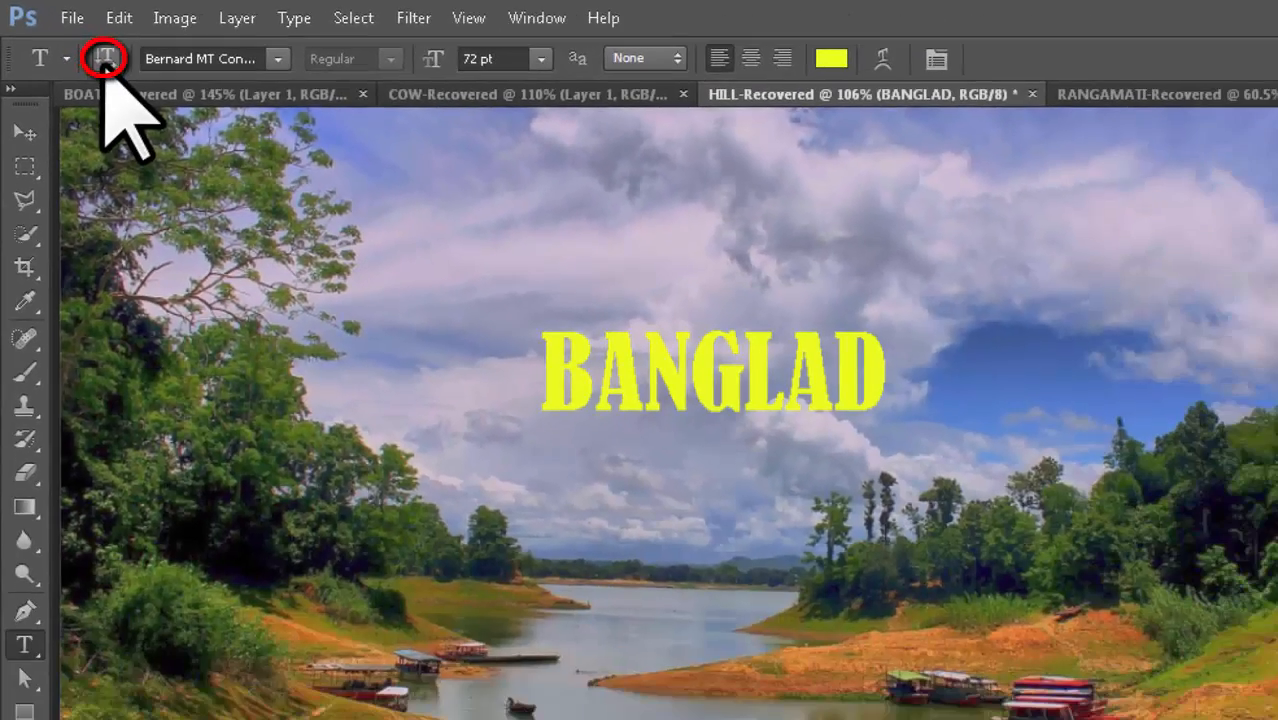
# Switch the BANGLAD text to vertical orientation and move it up so all its letters fit within the photo
pyautogui.click(106, 60)
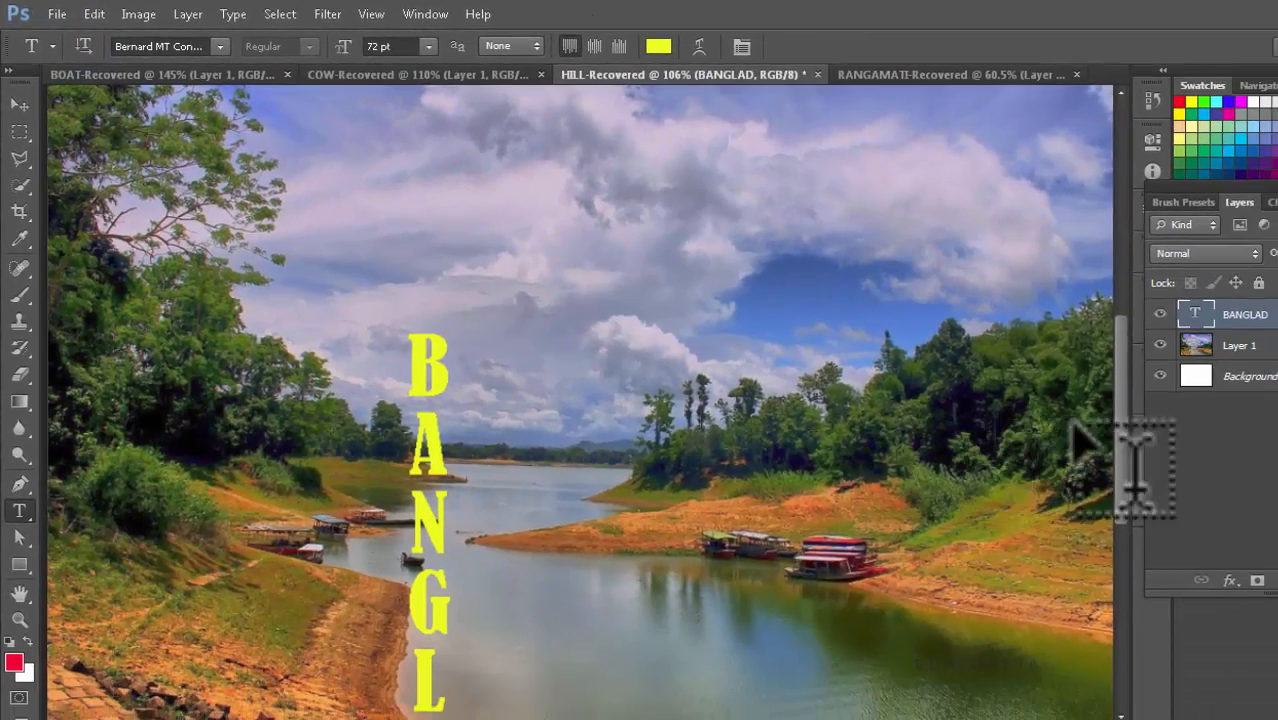
pyautogui.moveTo(1120, 480); pyautogui.dragTo(1123, 525)
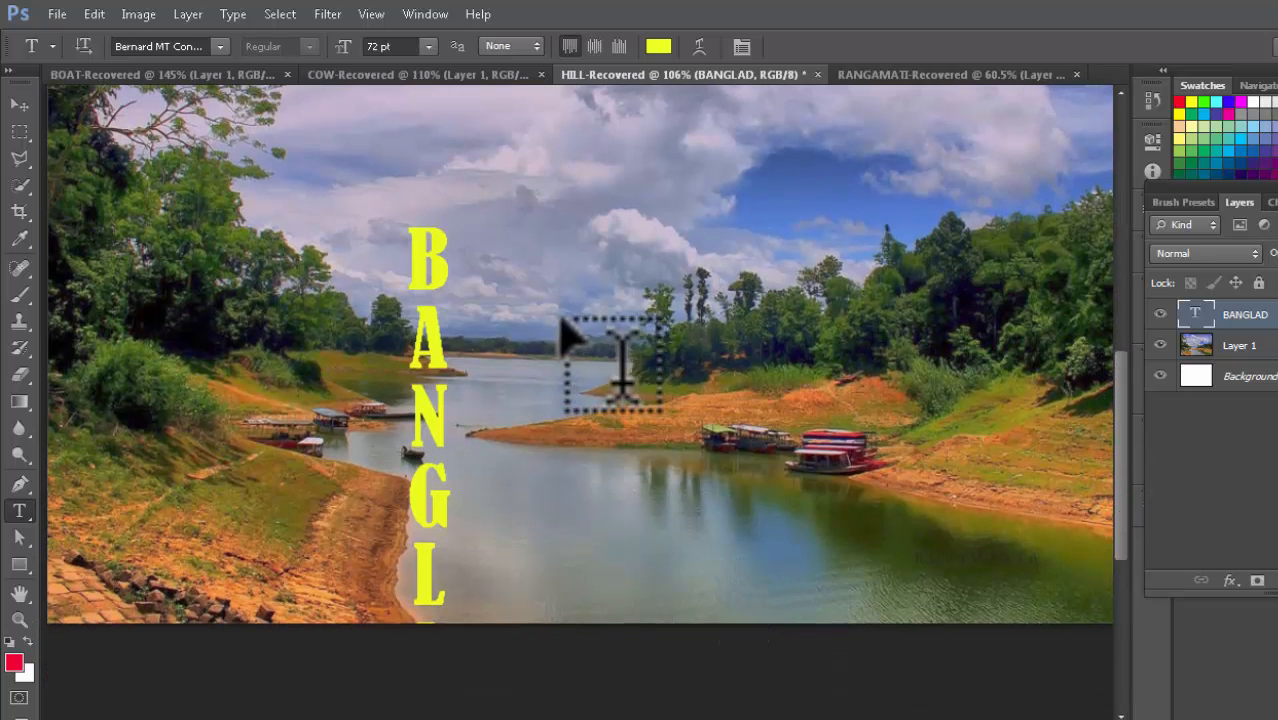
pyautogui.click(19, 103)
pyautogui.moveTo(430, 370); pyautogui.dragTo(456, 235)
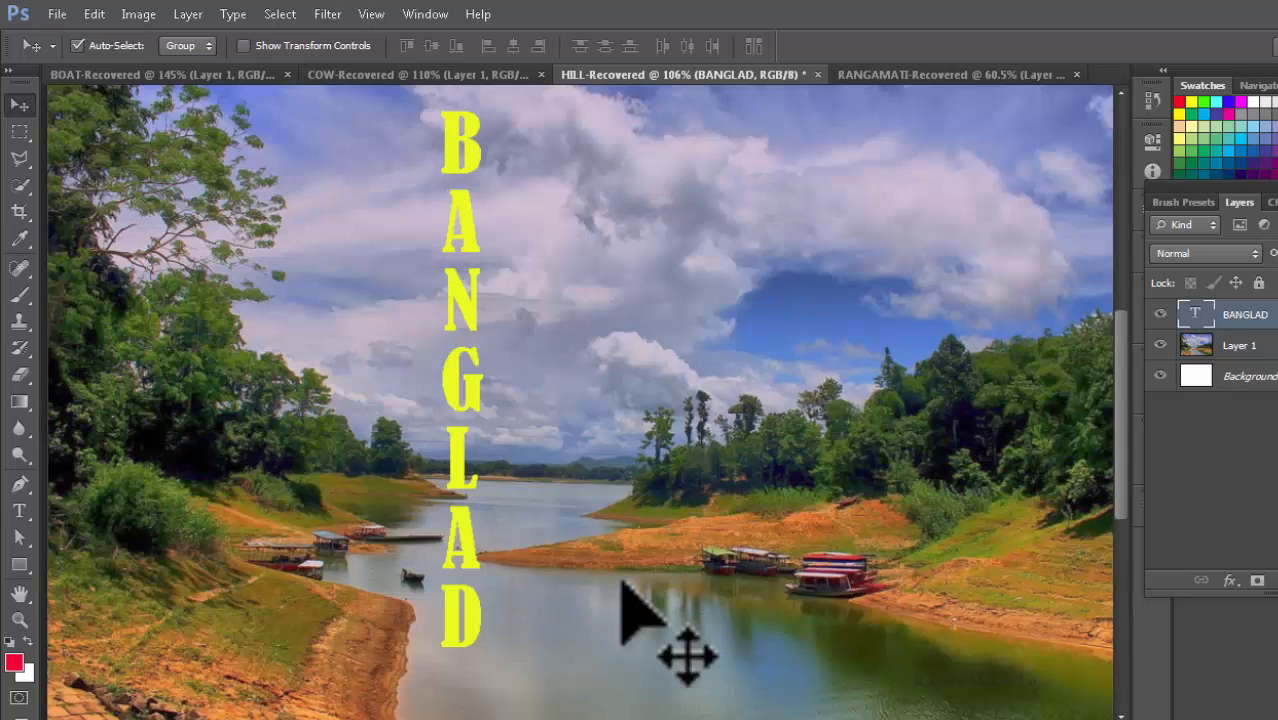
# Select all of the BANGLAD text and switch it back to horizontal orientation
pyautogui.doubleClick(1196, 316)
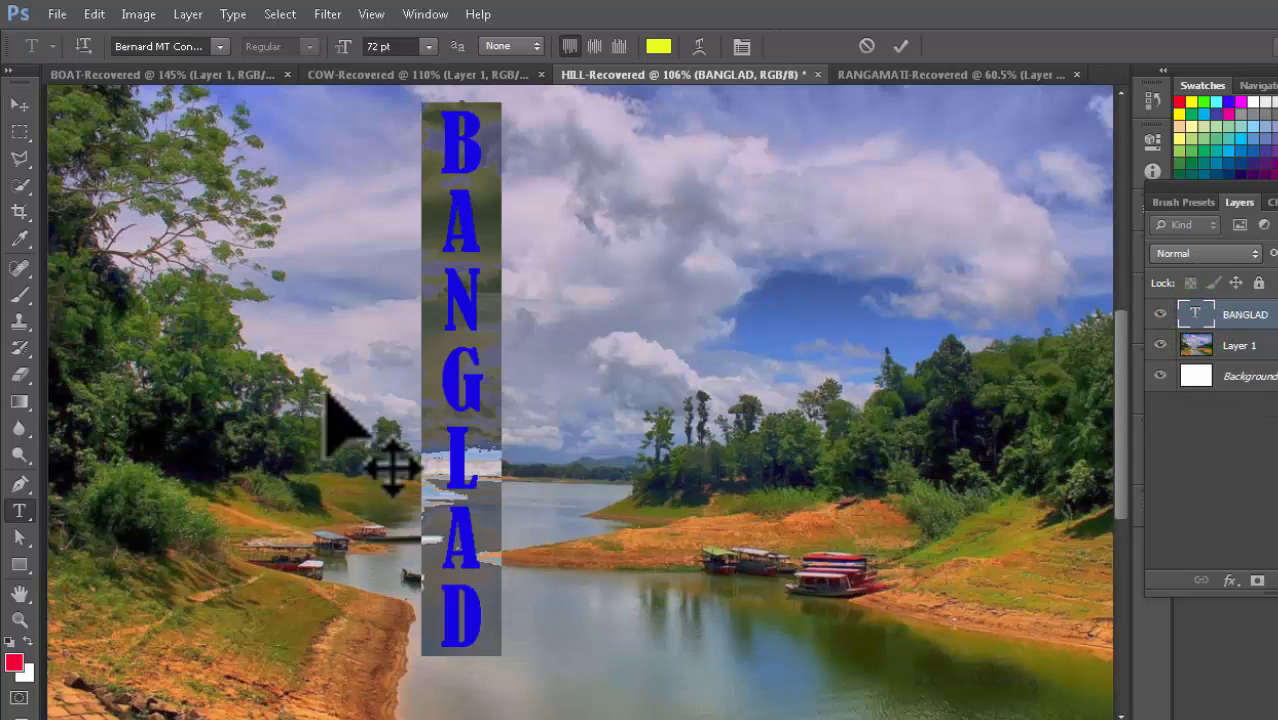
pyautogui.click(84, 46)
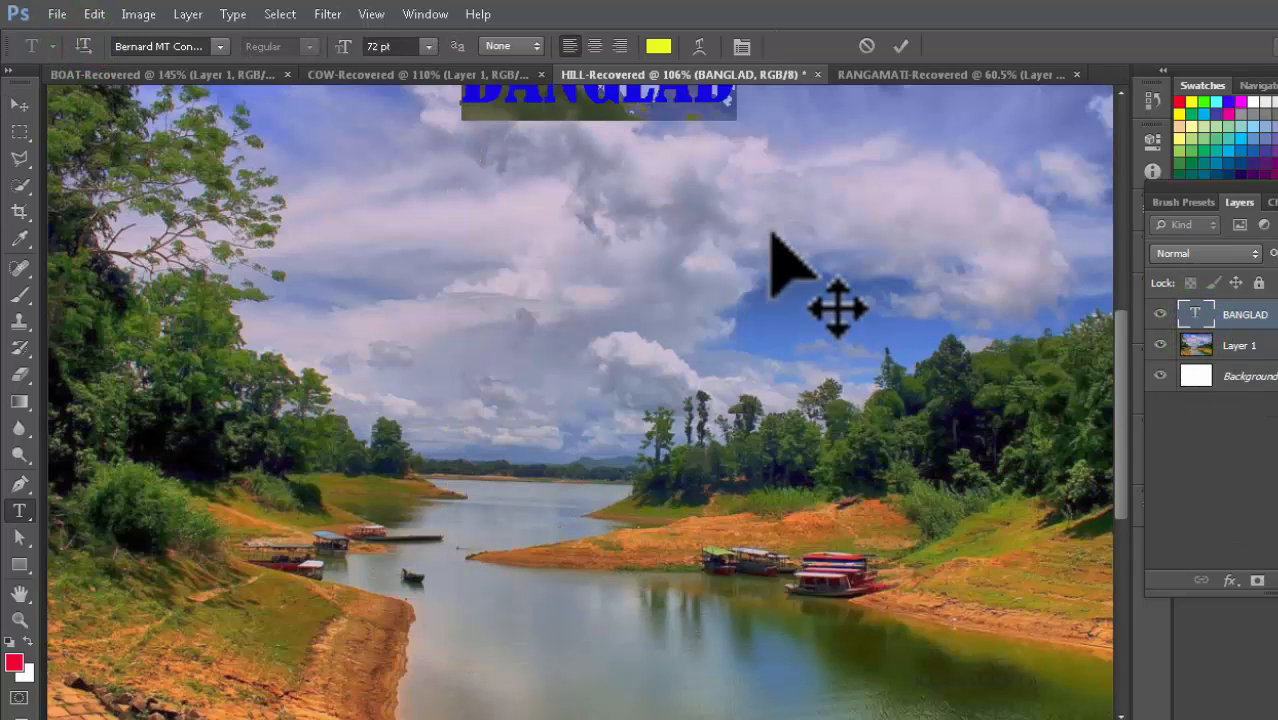
pyautogui.scroll(-3, 907, 485)
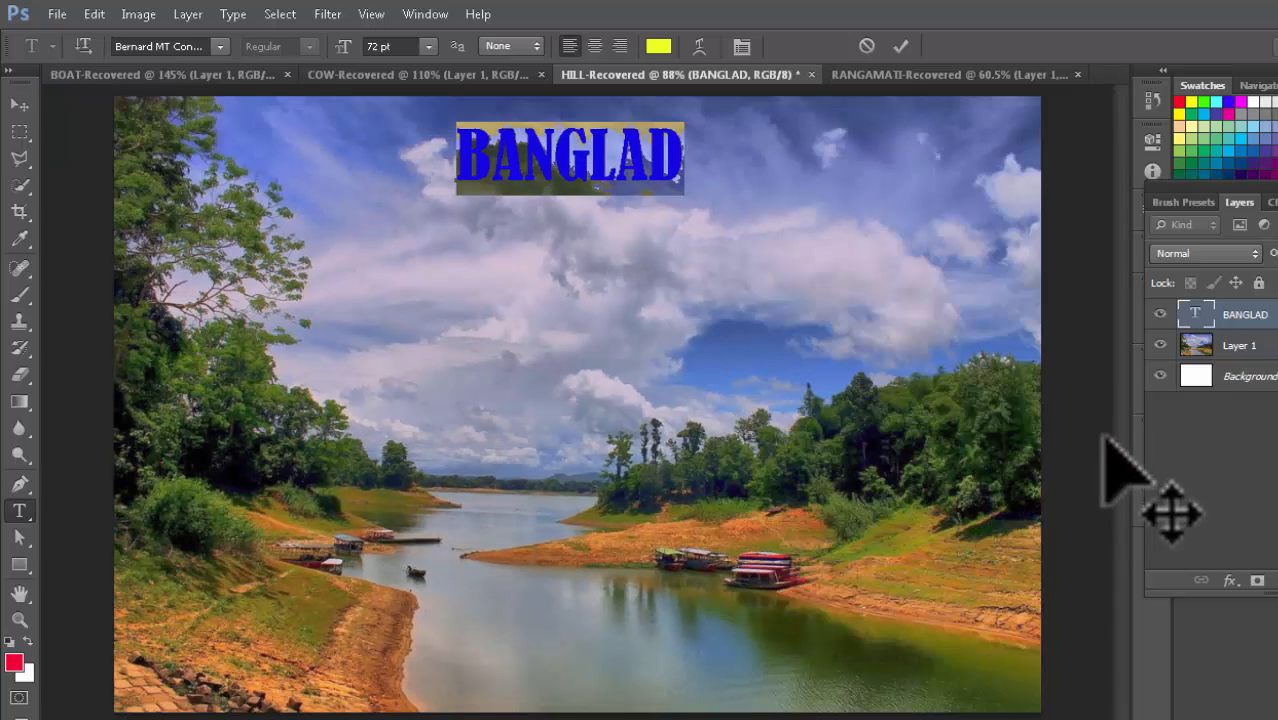
# Shorten the horizontal text to BANGLA, commit it, and move it down to just above the distant shoreline
pyautogui.click(682, 165)
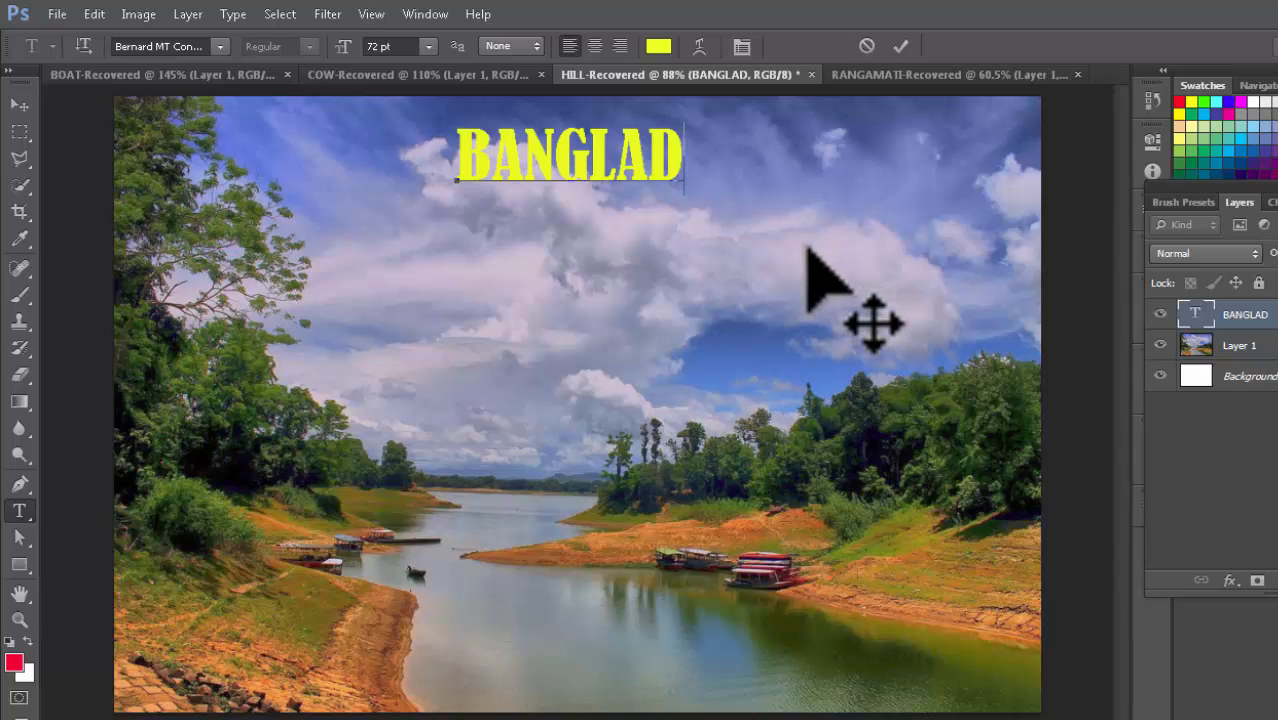
pyautogui.press('BackSpace')
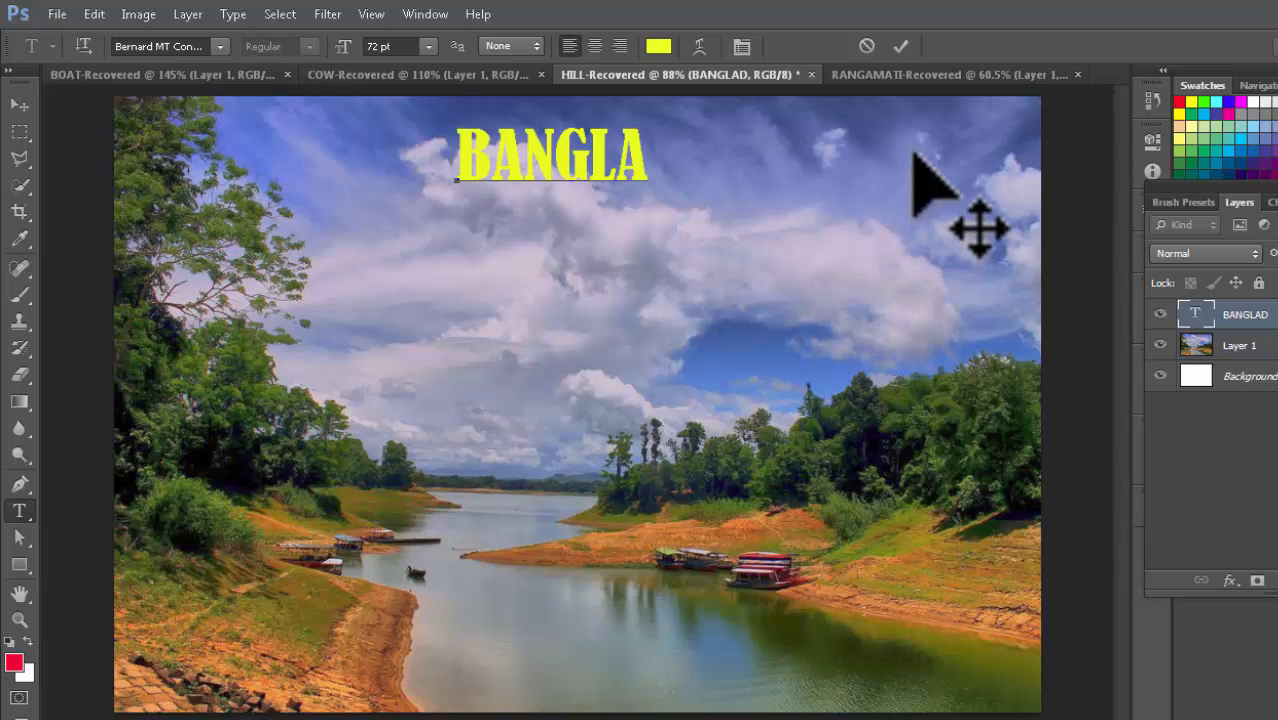
pyautogui.click(905, 45)
pyautogui.press('v')
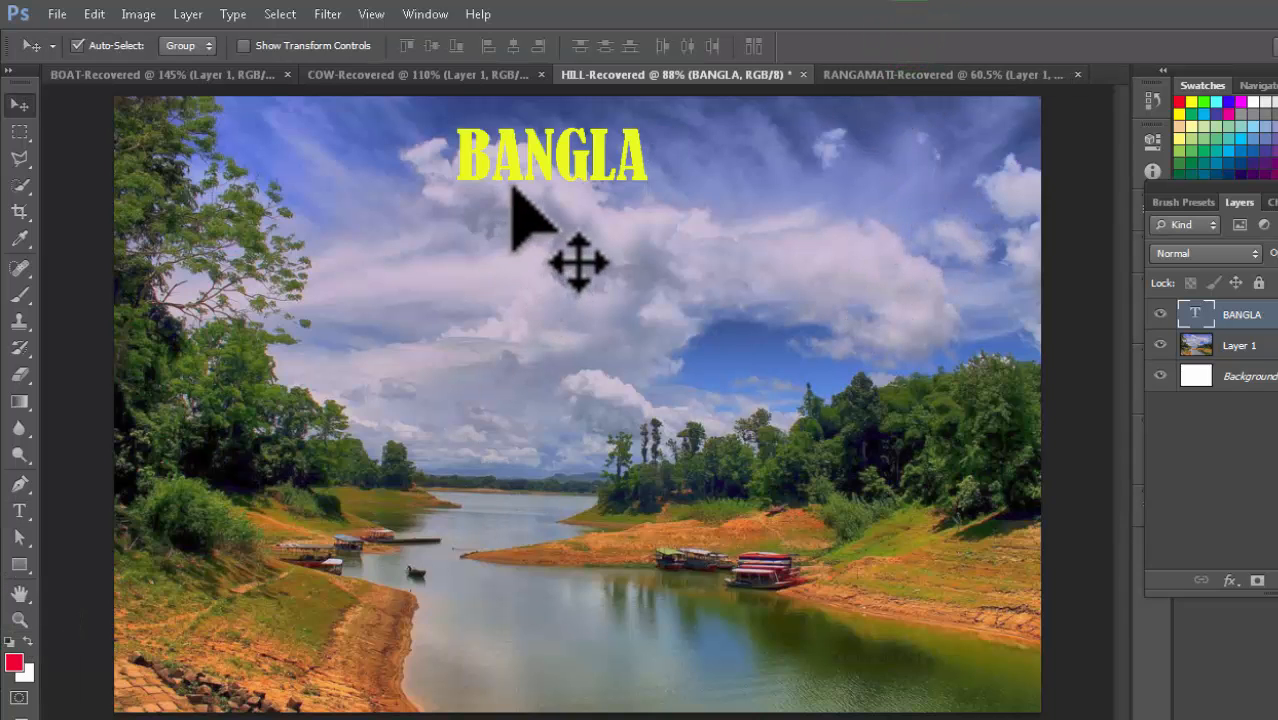
pyautogui.moveTo(512, 190); pyautogui.dragTo(525, 408)
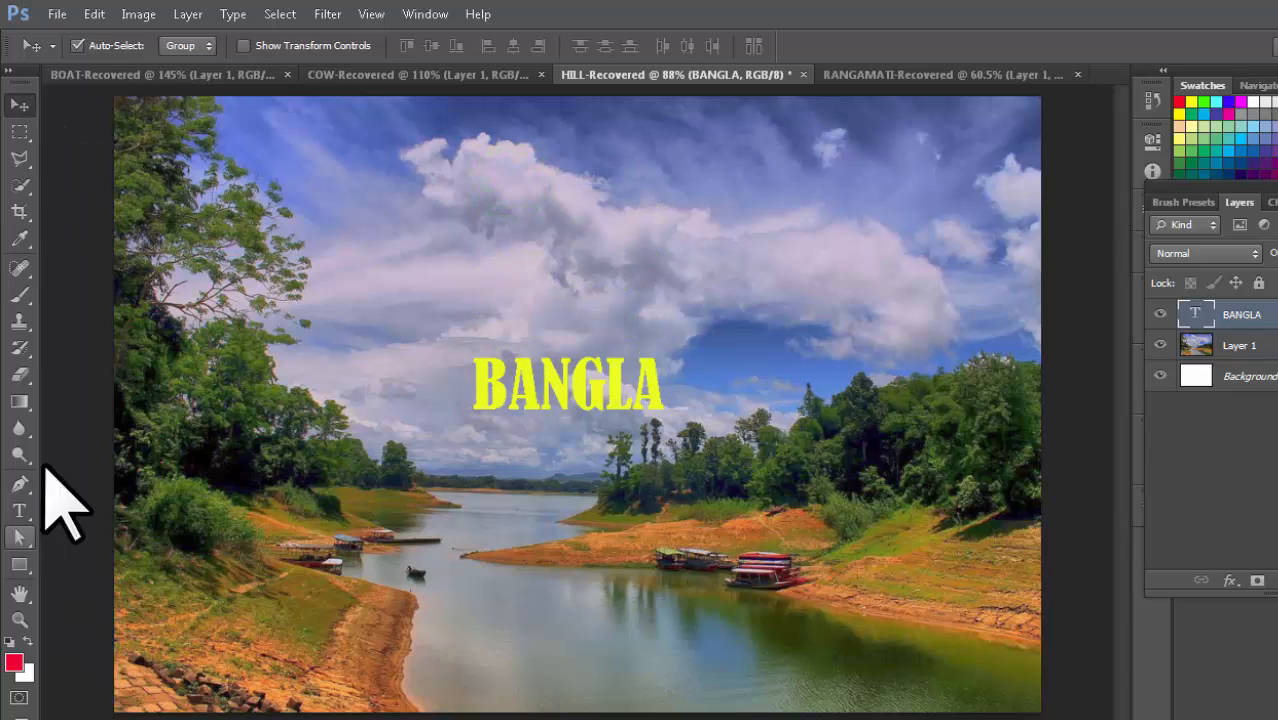
# Add a vertical text layer reading BANGLADESH with the Vertical Type tool and move it up over the photo's right side
pyautogui.click(20, 508)
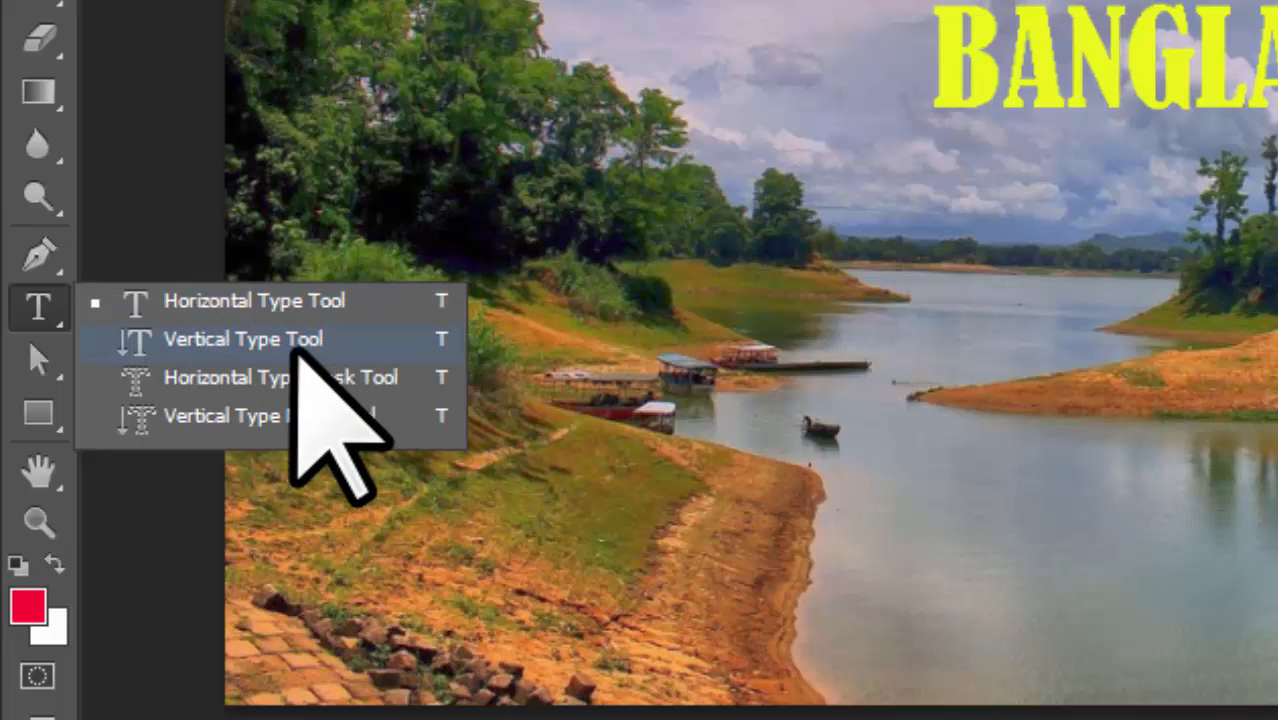
pyautogui.click(290, 340)
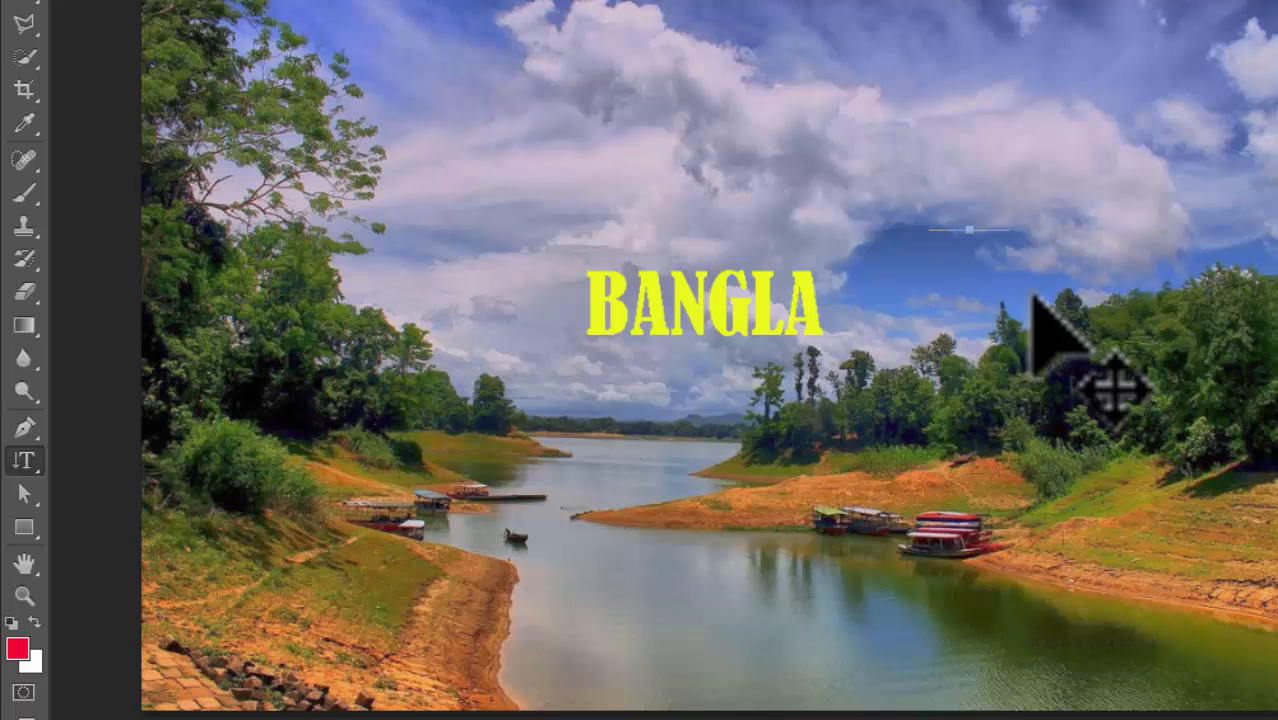
pyautogui.write('BANGLA')
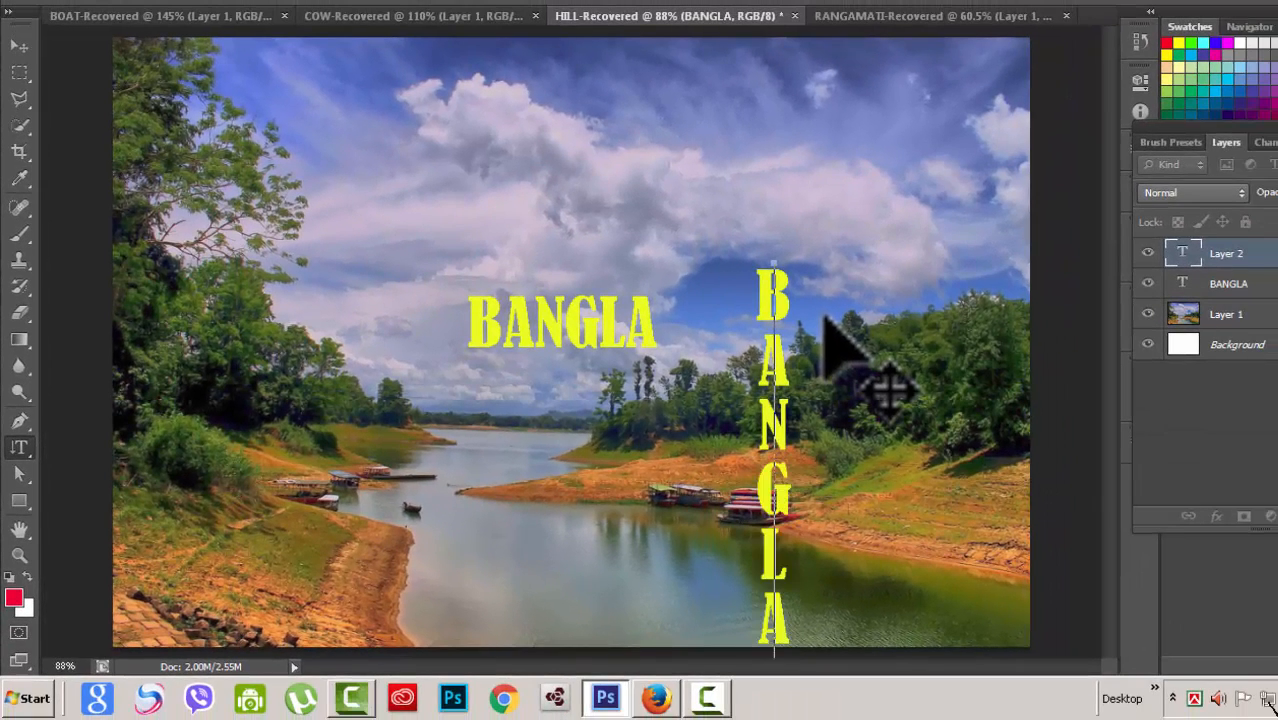
pyautogui.click(20, 46)
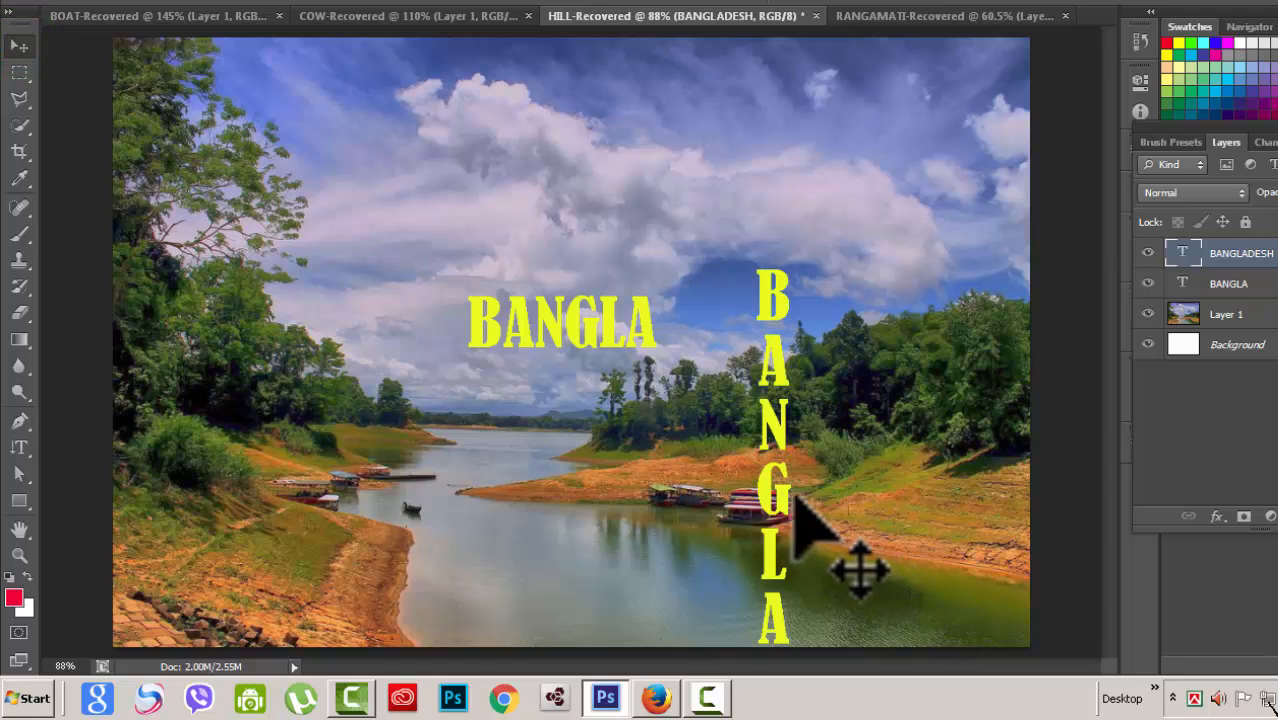
pyautogui.moveTo(792, 498); pyautogui.dragTo(845, 265)
pyautogui.hotkey('ctrl', '-')
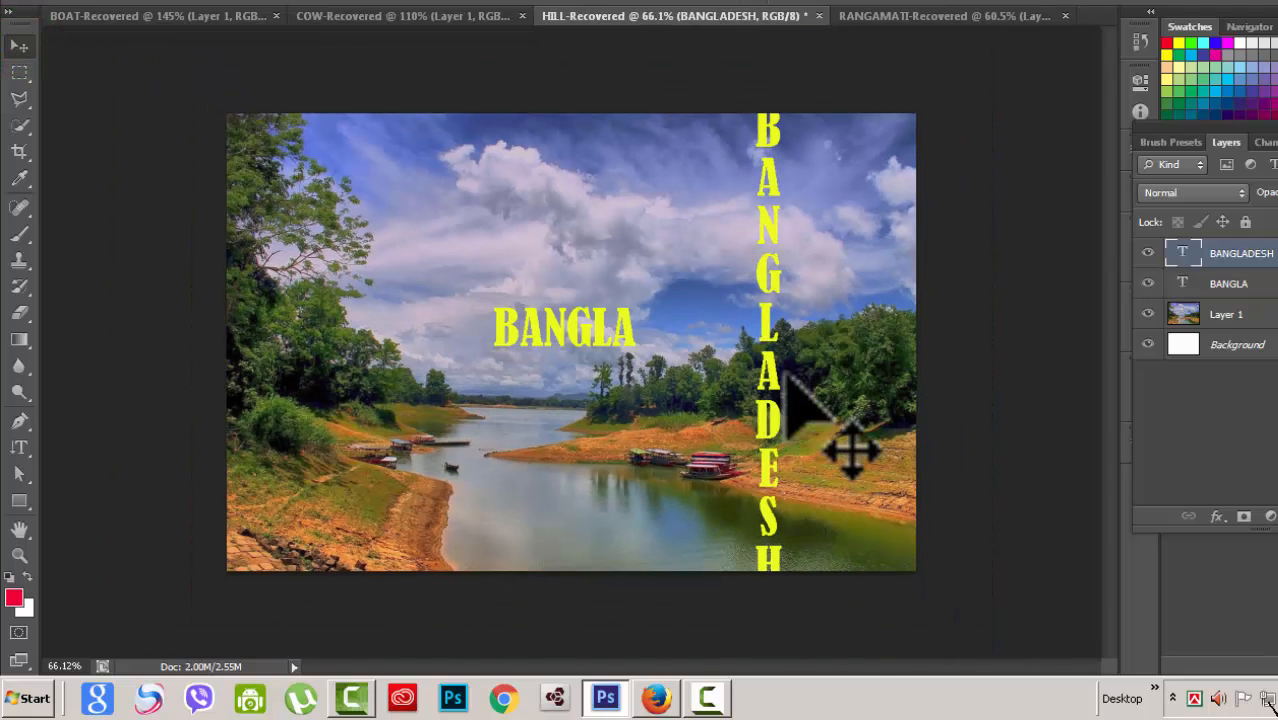
# Set the font size of the vertical BANGLADESH text layer to 24 pt
pyautogui.doubleClick(1182, 253)
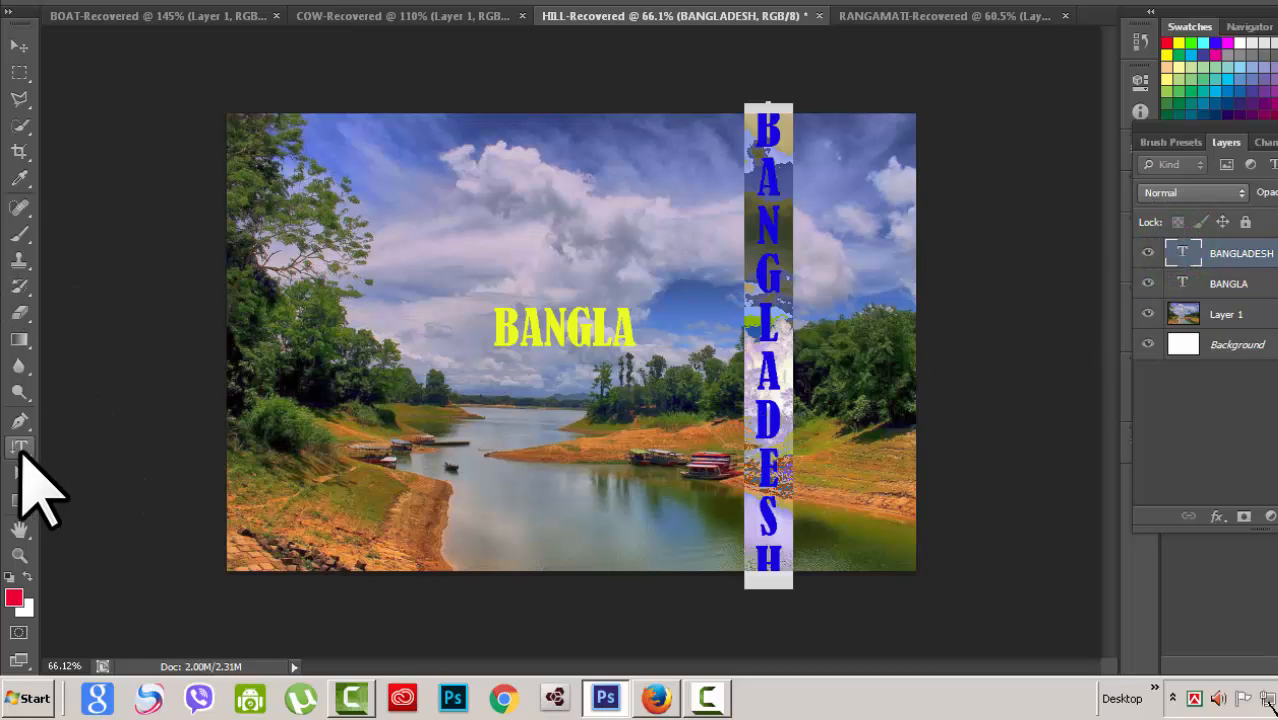
pyautogui.click(20, 448)
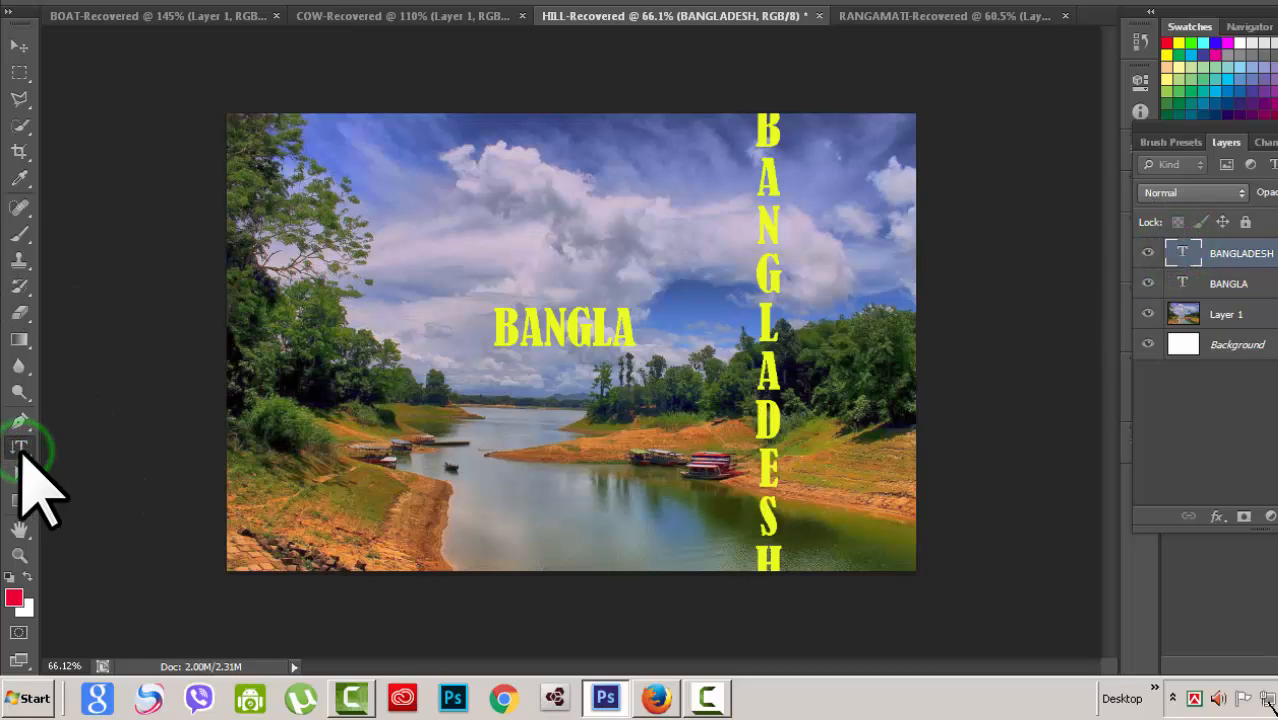
pyautogui.doubleClick(1182, 250)
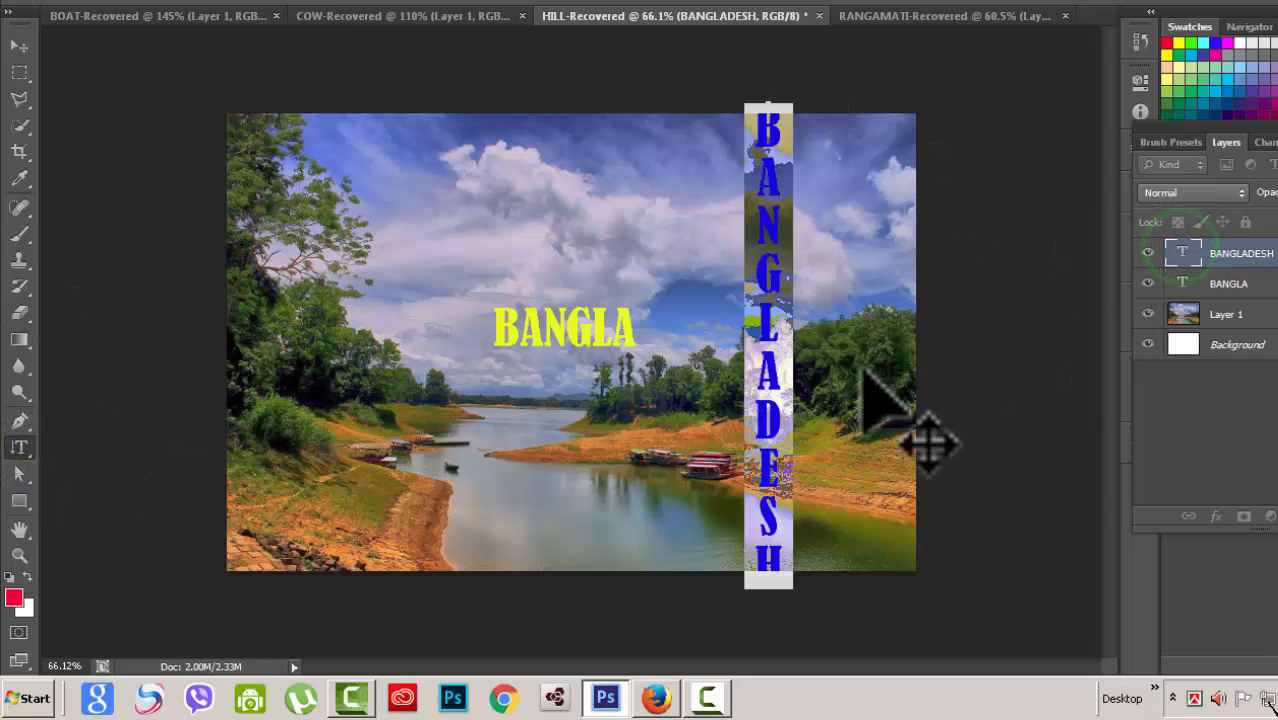
pyautogui.click(886, 2)
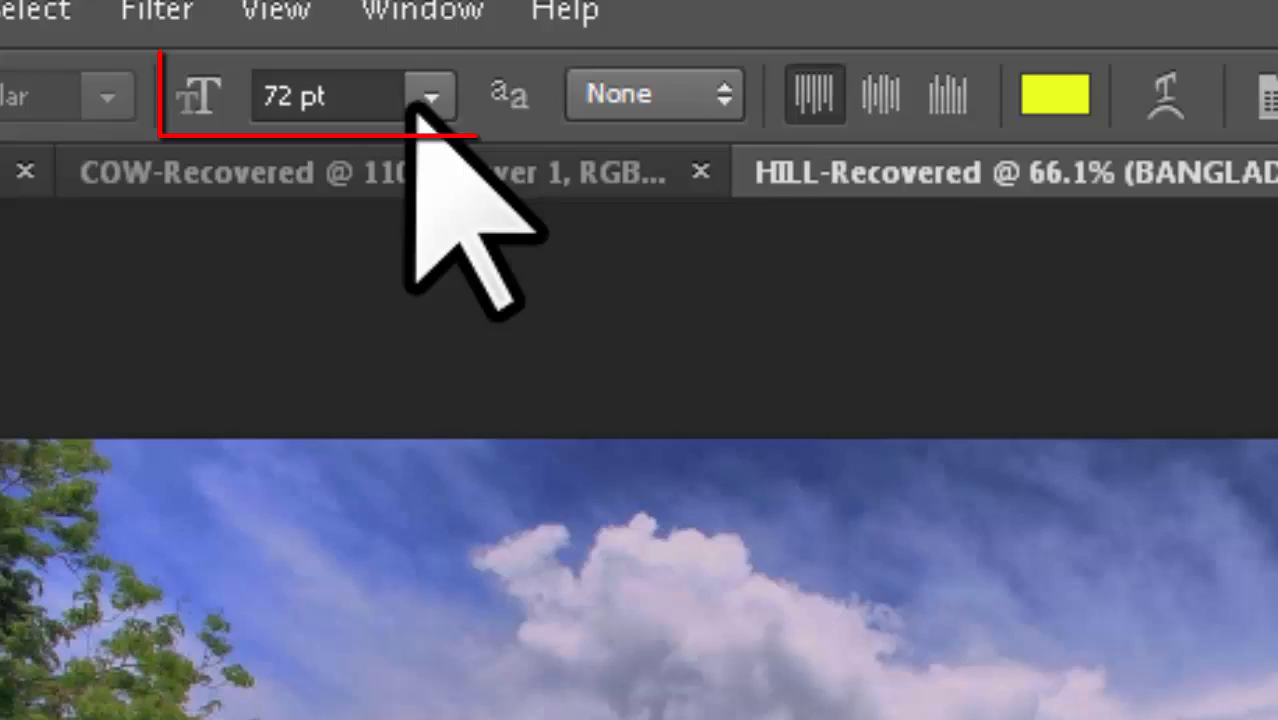
pyautogui.click(373, 32)
pyautogui.click(265, 484)
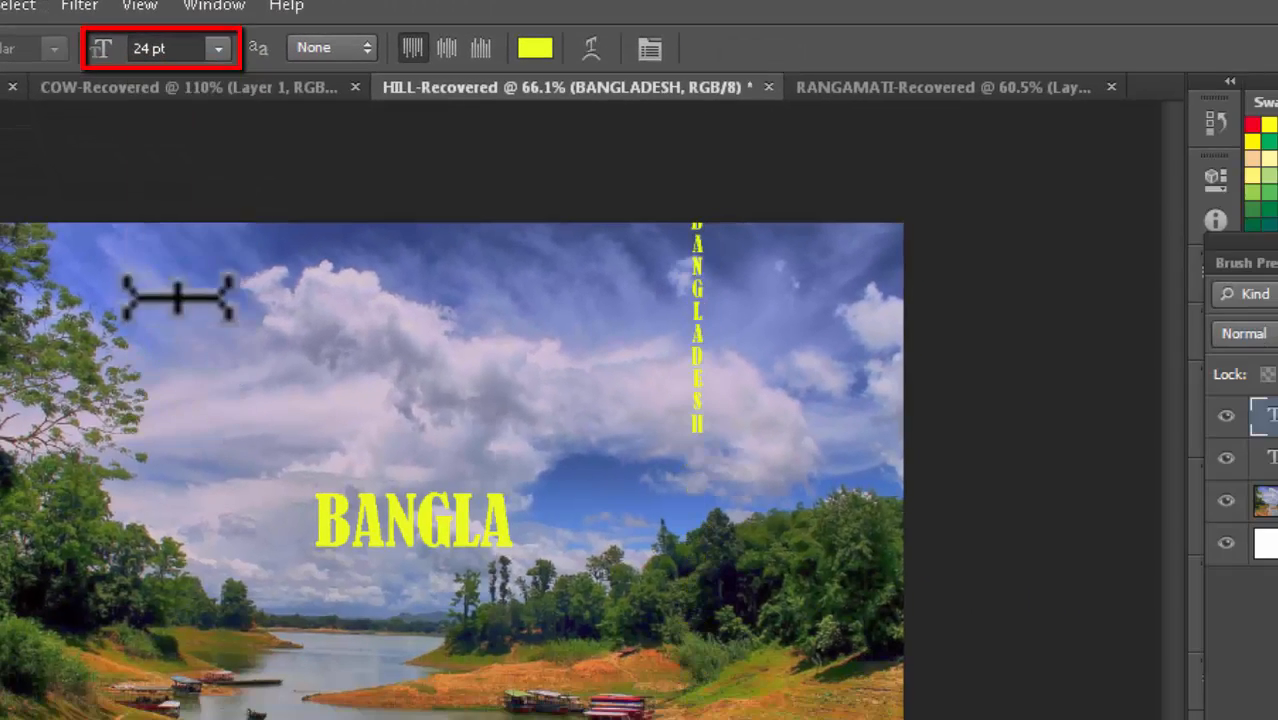
# Try 30 pt on the vertical BANGLADESH text, set it to 60 pt, and move it down so the whole word fits in the photo
pyautogui.click(215, 50)
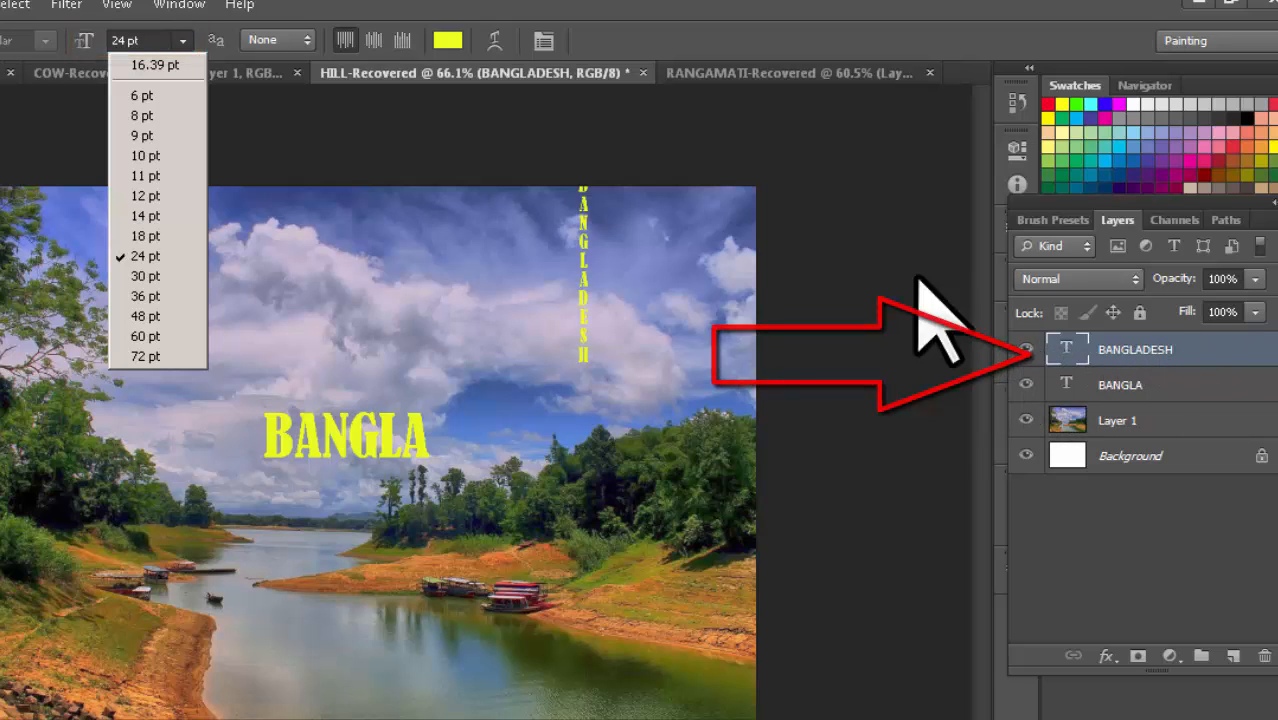
pyautogui.click(160, 277)
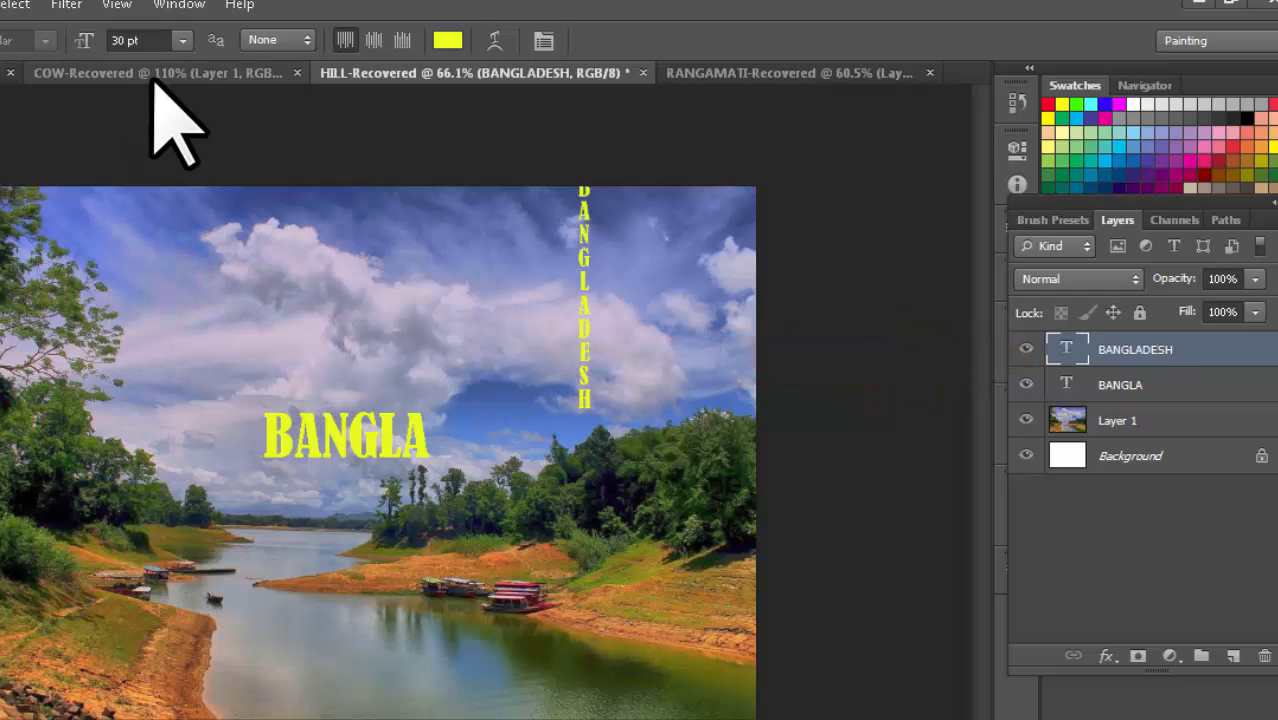
pyautogui.click(182, 40)
pyautogui.click(183, 331)
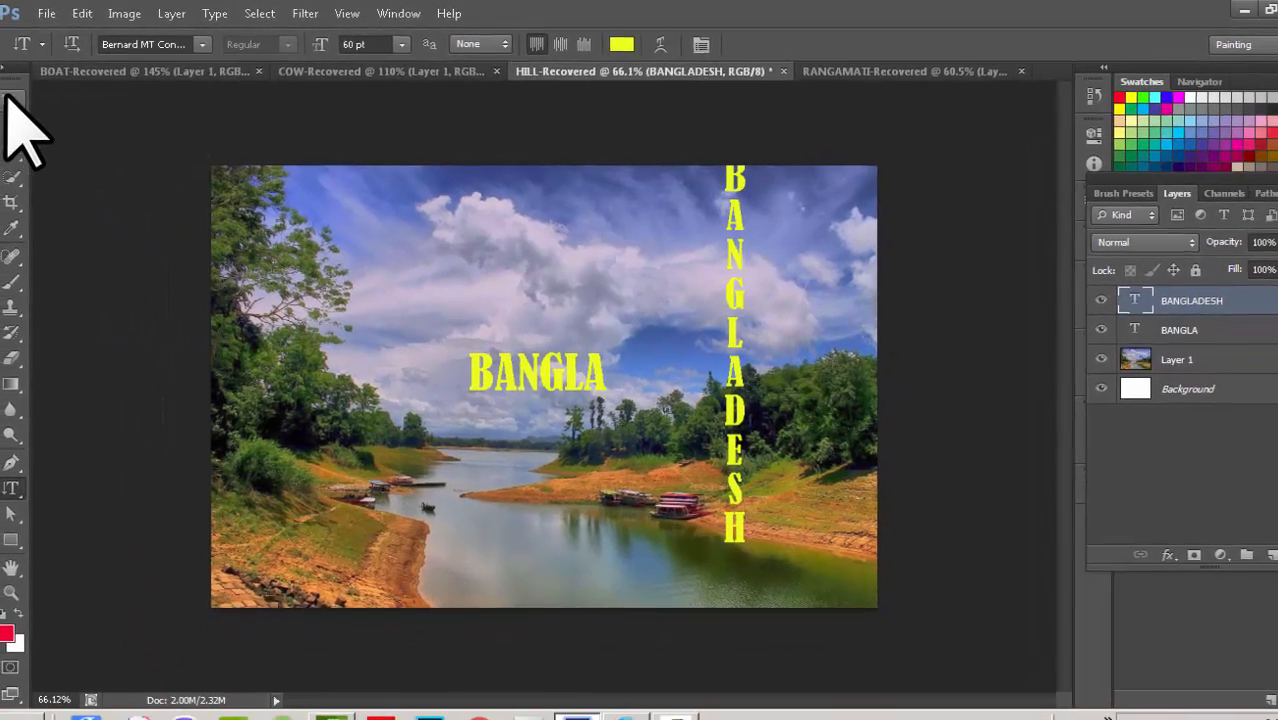
pyautogui.click(4, 104)
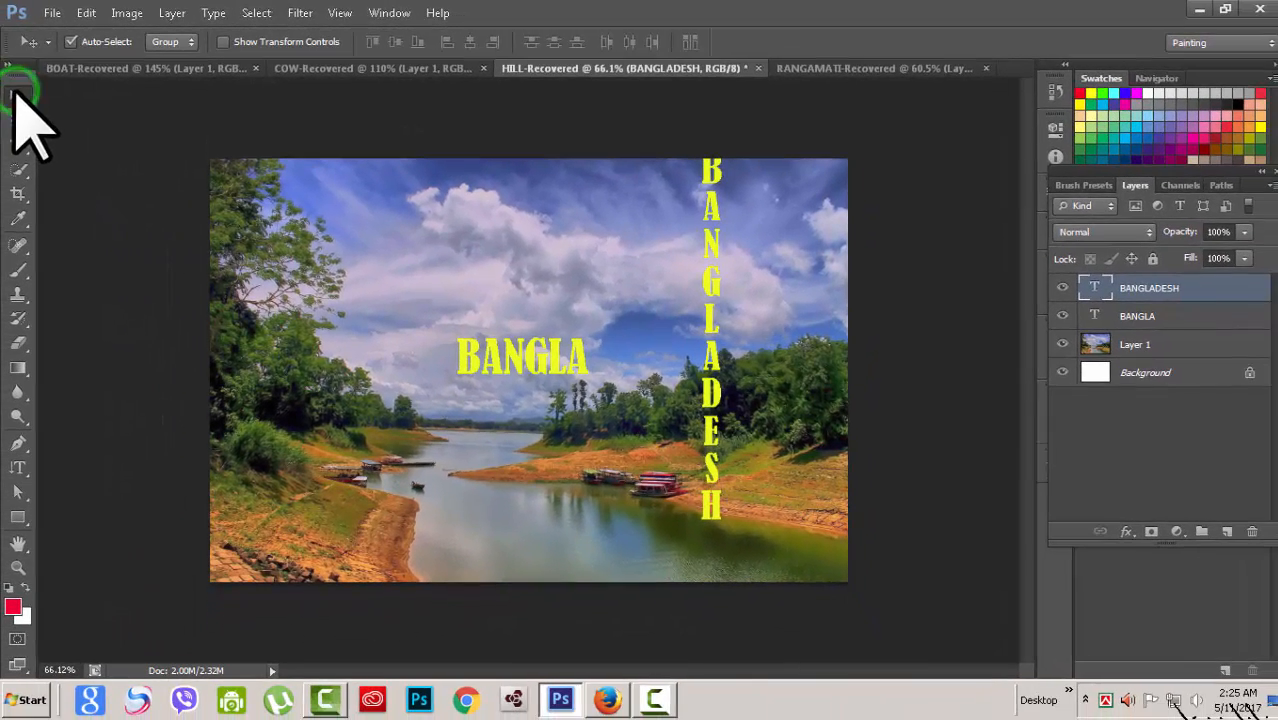
pyautogui.moveTo(712, 365); pyautogui.dragTo(729, 408)
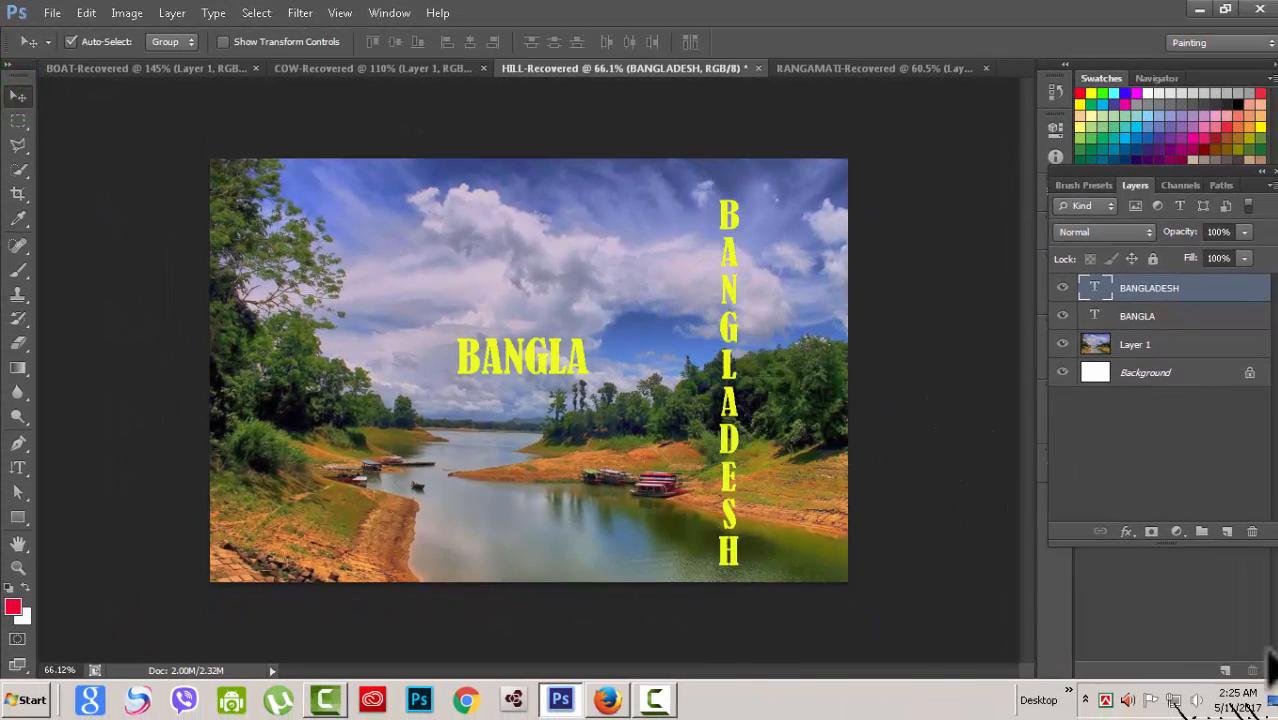
# Switch the BANGLADESH text to horizontal orientation and move it left so the whole word fits inside the photo
pyautogui.click(19, 467)
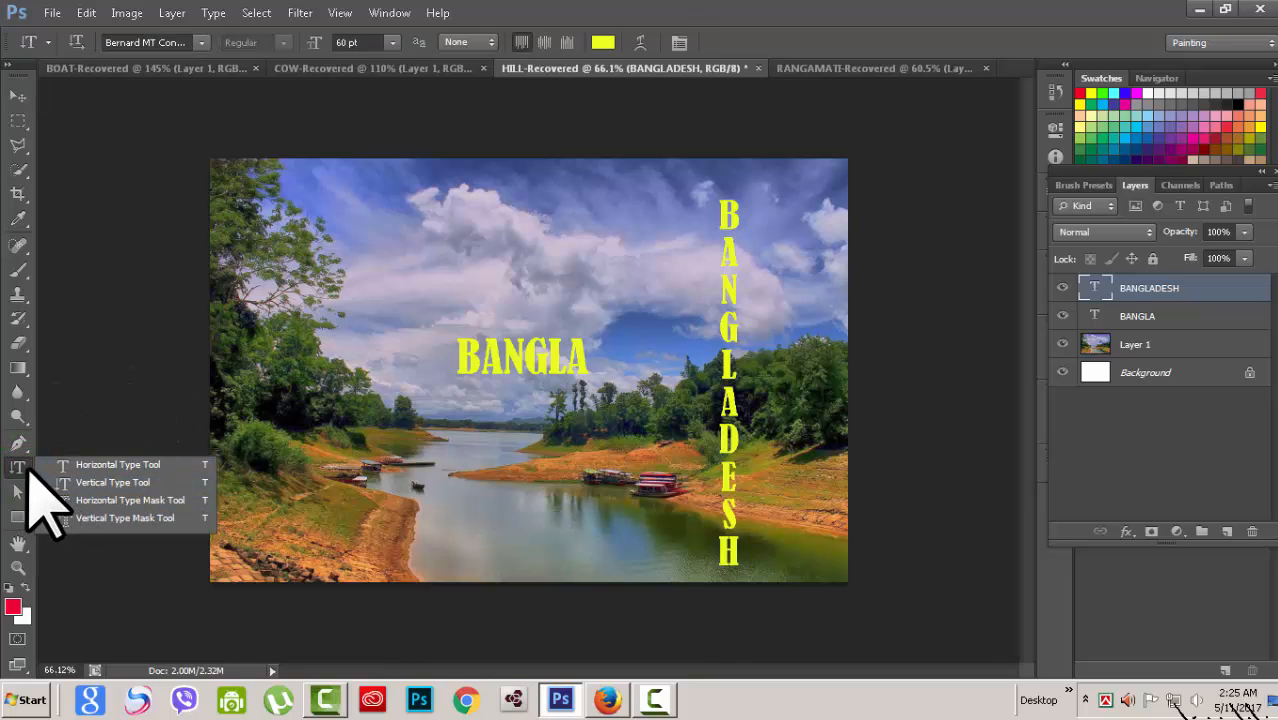
pyautogui.click(84, 464)
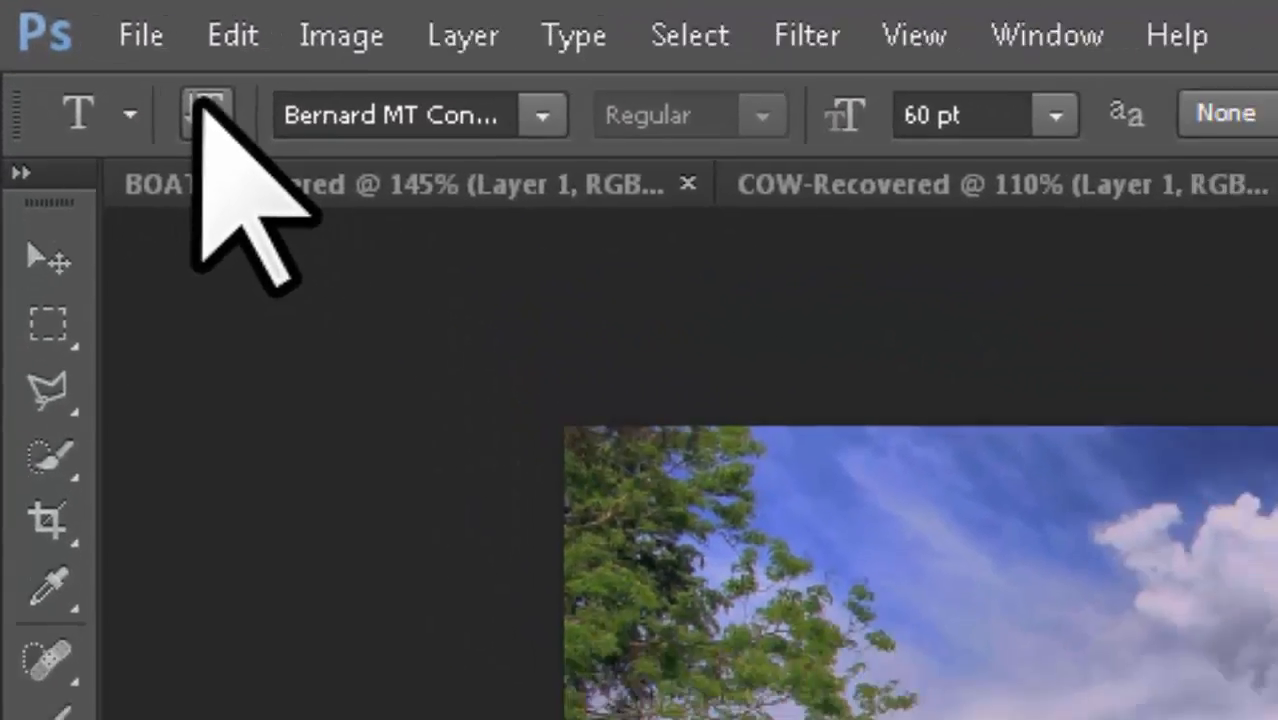
pyautogui.click(76, 42)
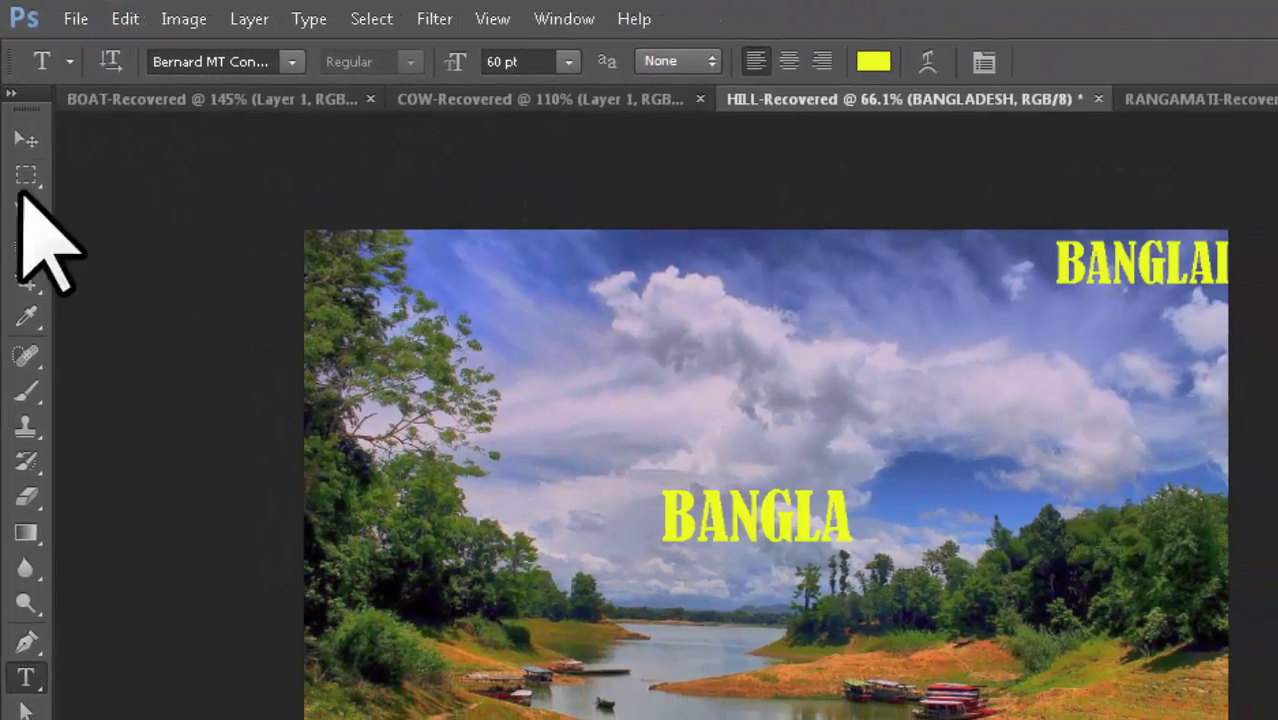
pyautogui.click(20, 136)
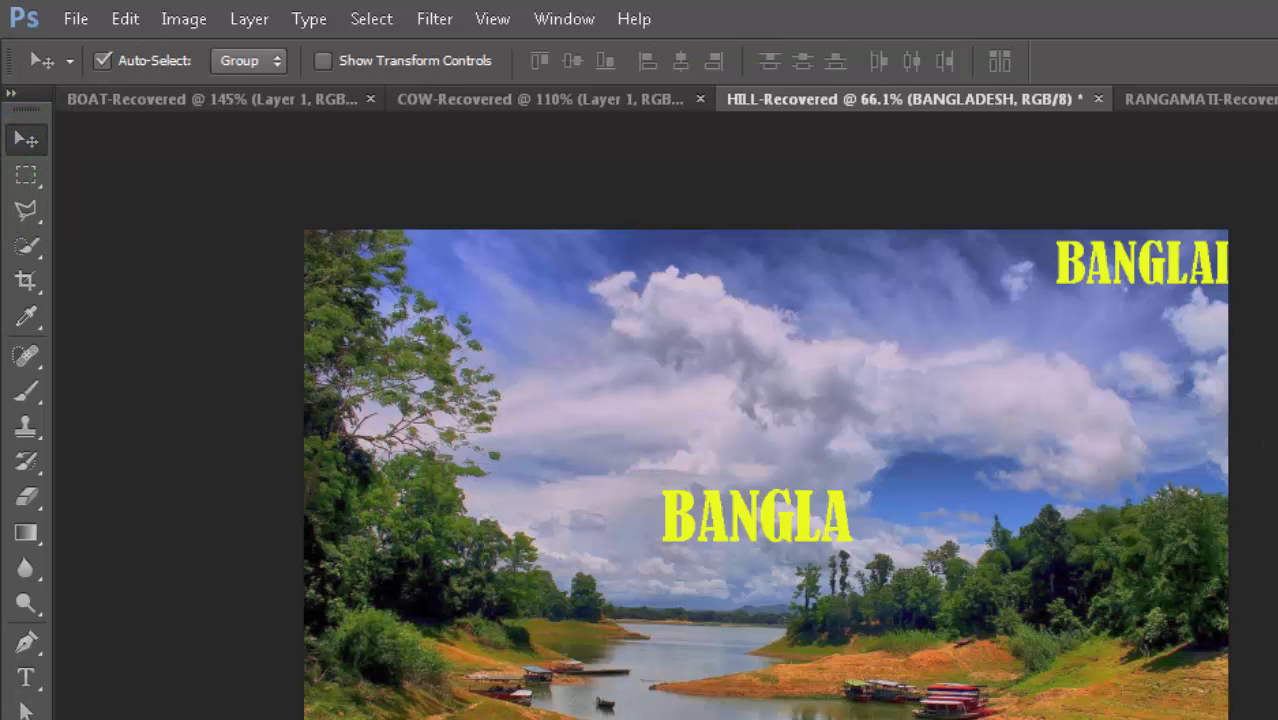
pyautogui.moveTo(1150, 320); pyautogui.dragTo(992, 322)
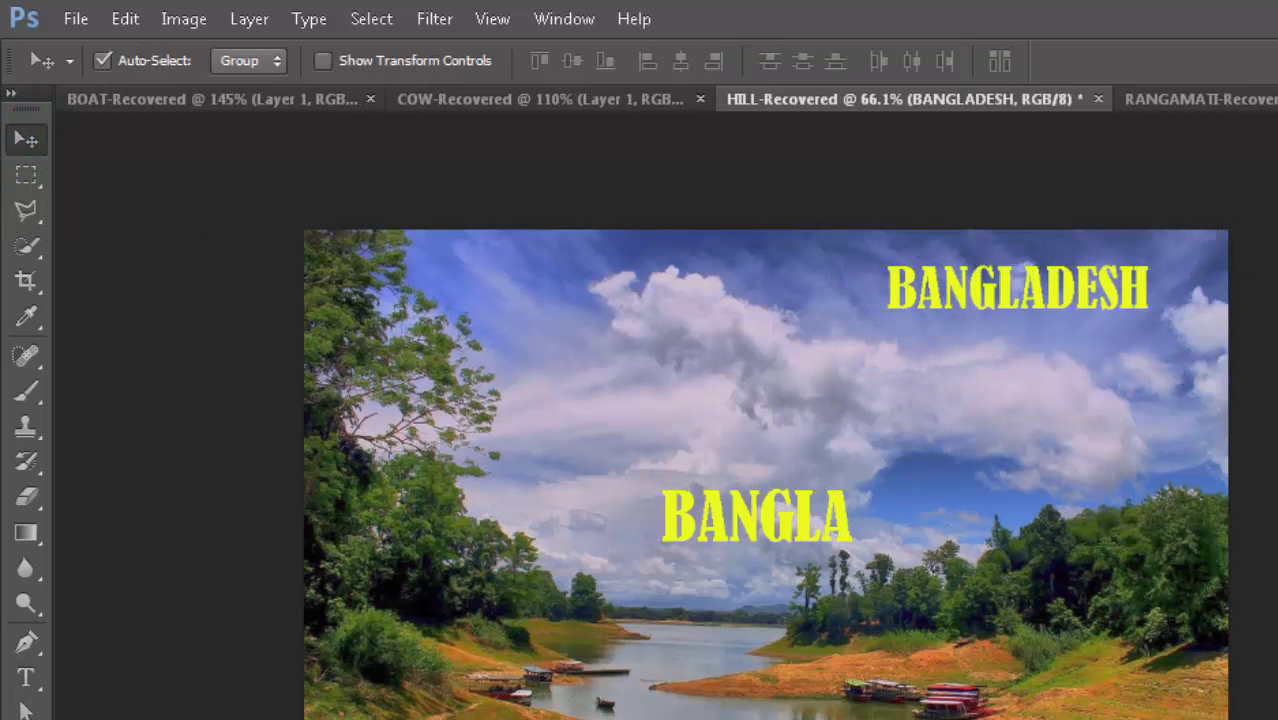
# Toggle the BANGLADESH layer's visibility, switch its text back to vertical, and move it toward the photo's right edge
pyautogui.click(26, 678)
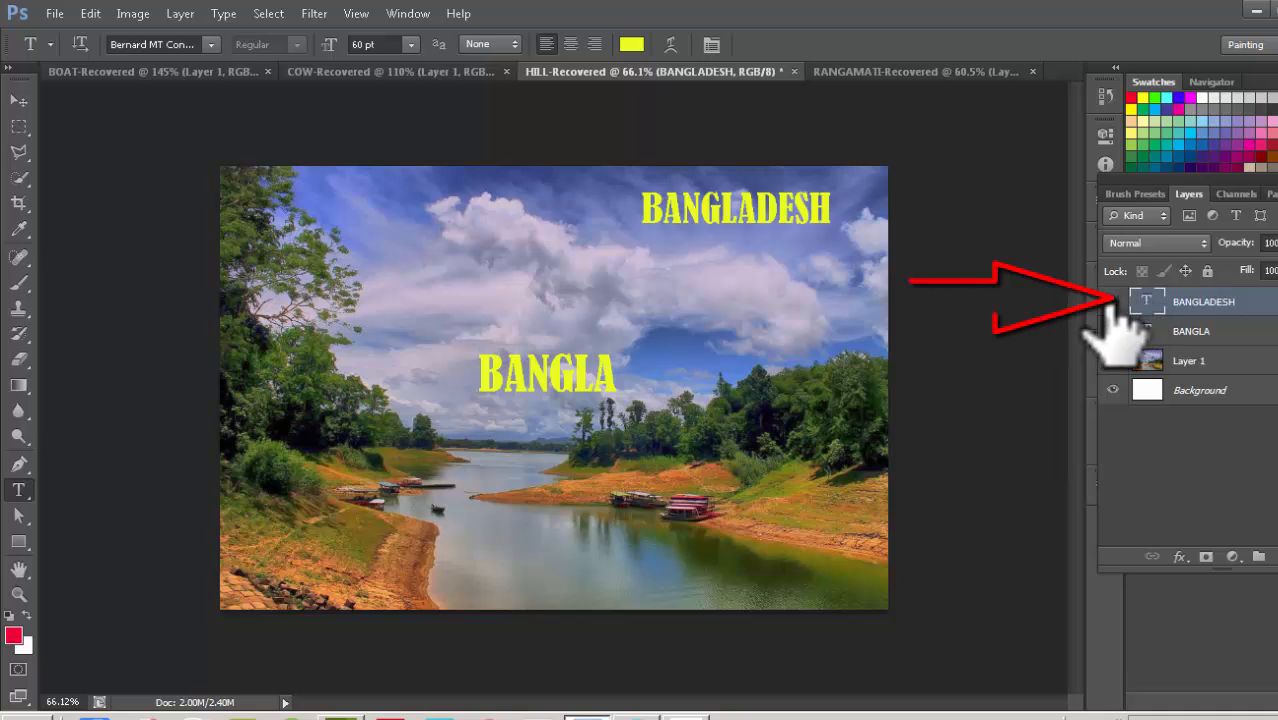
pyautogui.click(1112, 301)
pyautogui.click(1112, 301)
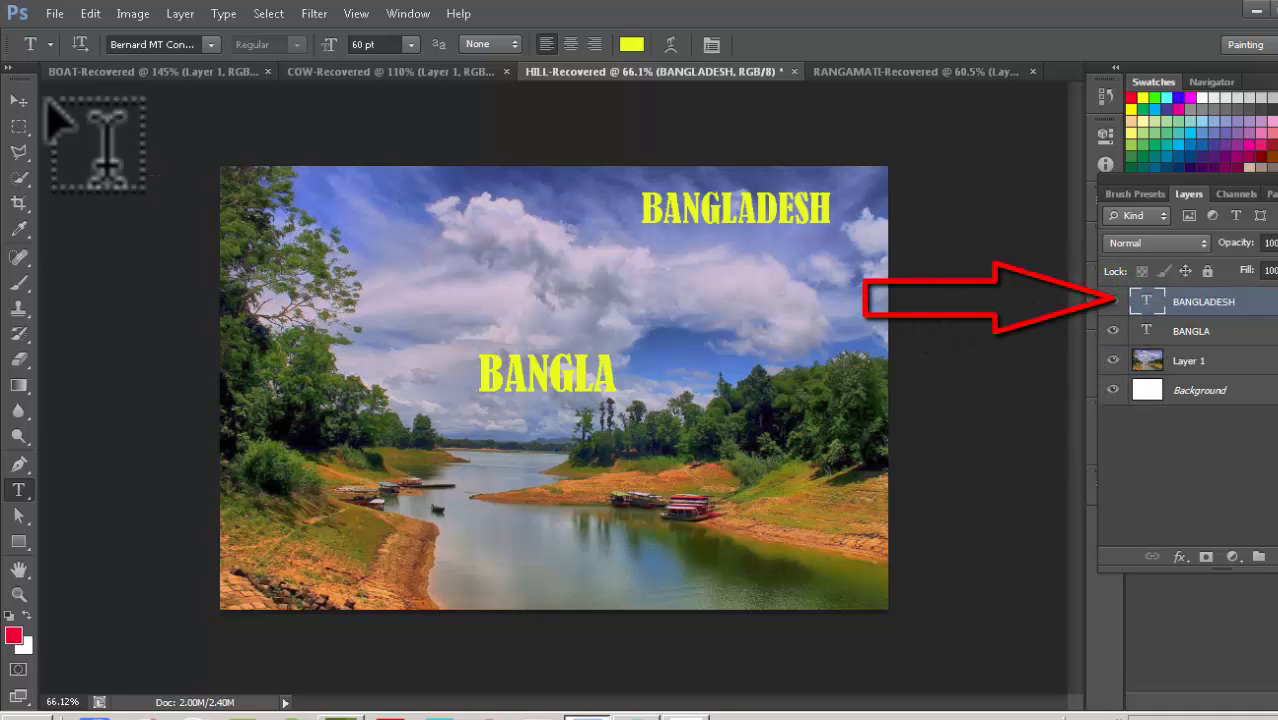
pyautogui.click(80, 44)
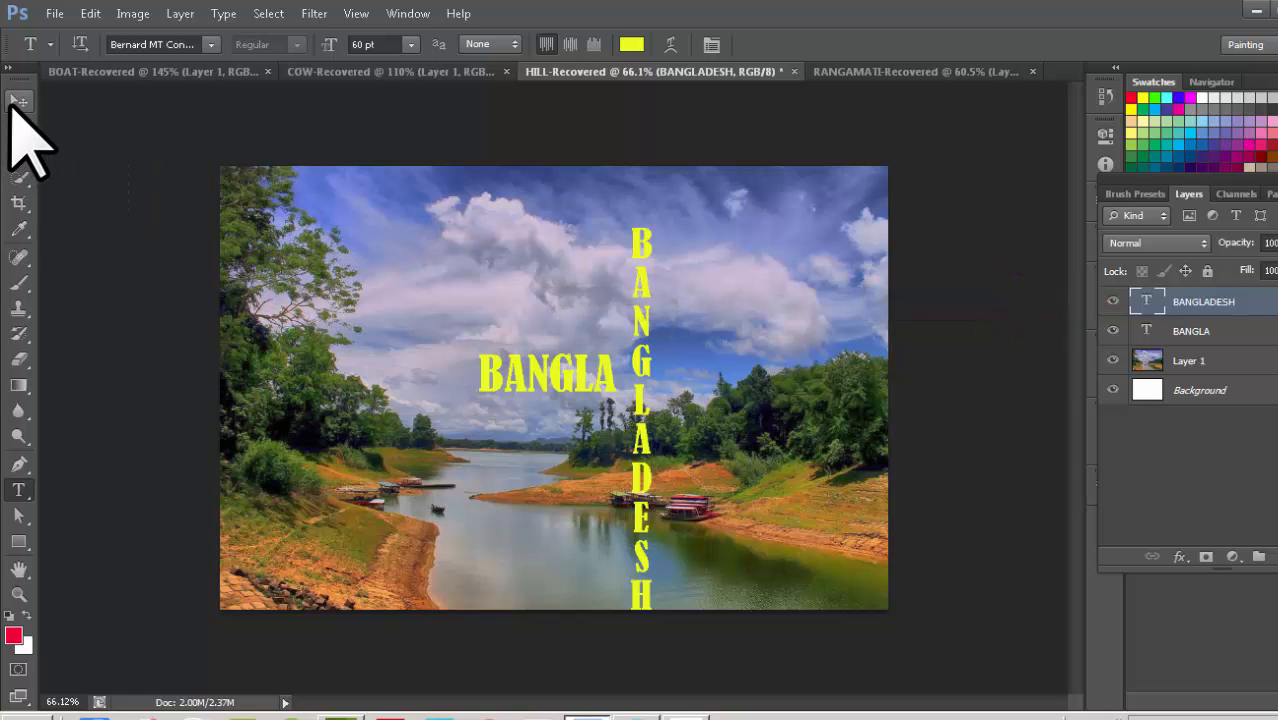
pyautogui.click(17, 102)
pyautogui.moveTo(648, 371); pyautogui.dragTo(788, 345)
# Switch the BANGLA text layer to vertical orientation and move it up so all its letters fit within the photo
pyautogui.click(1210, 332)
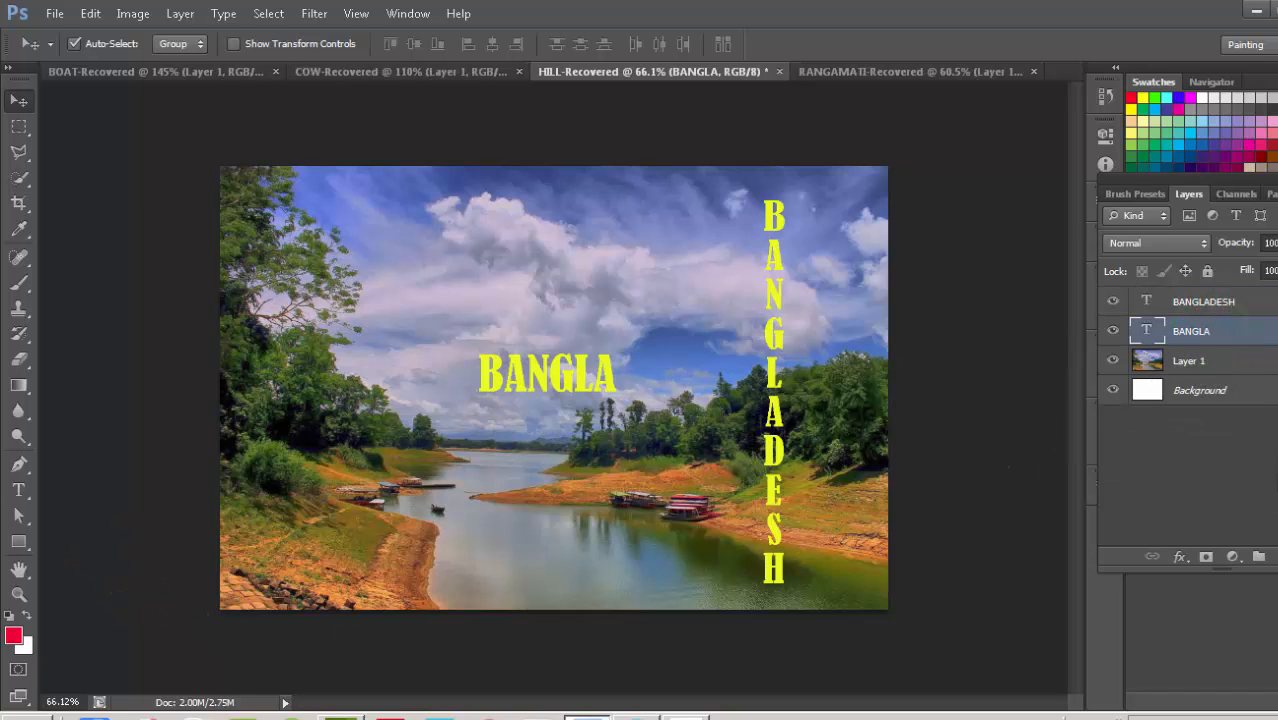
pyautogui.click(18, 490)
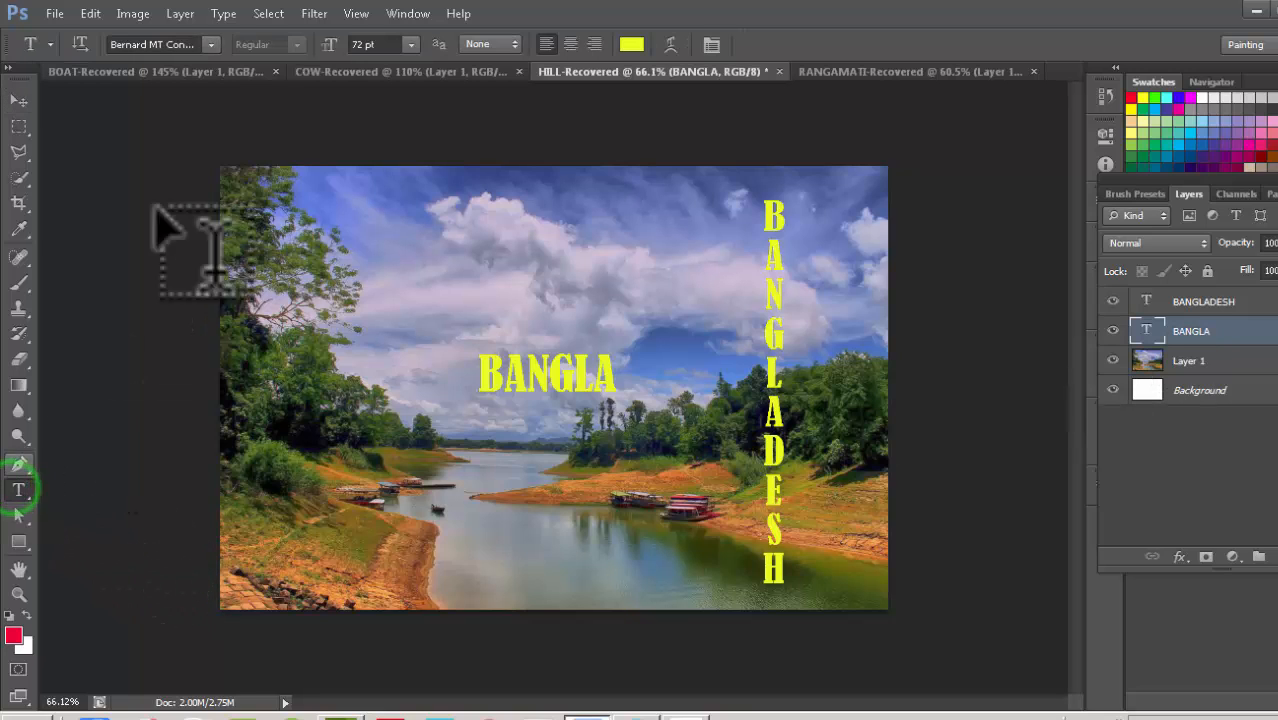
pyautogui.click(78, 44)
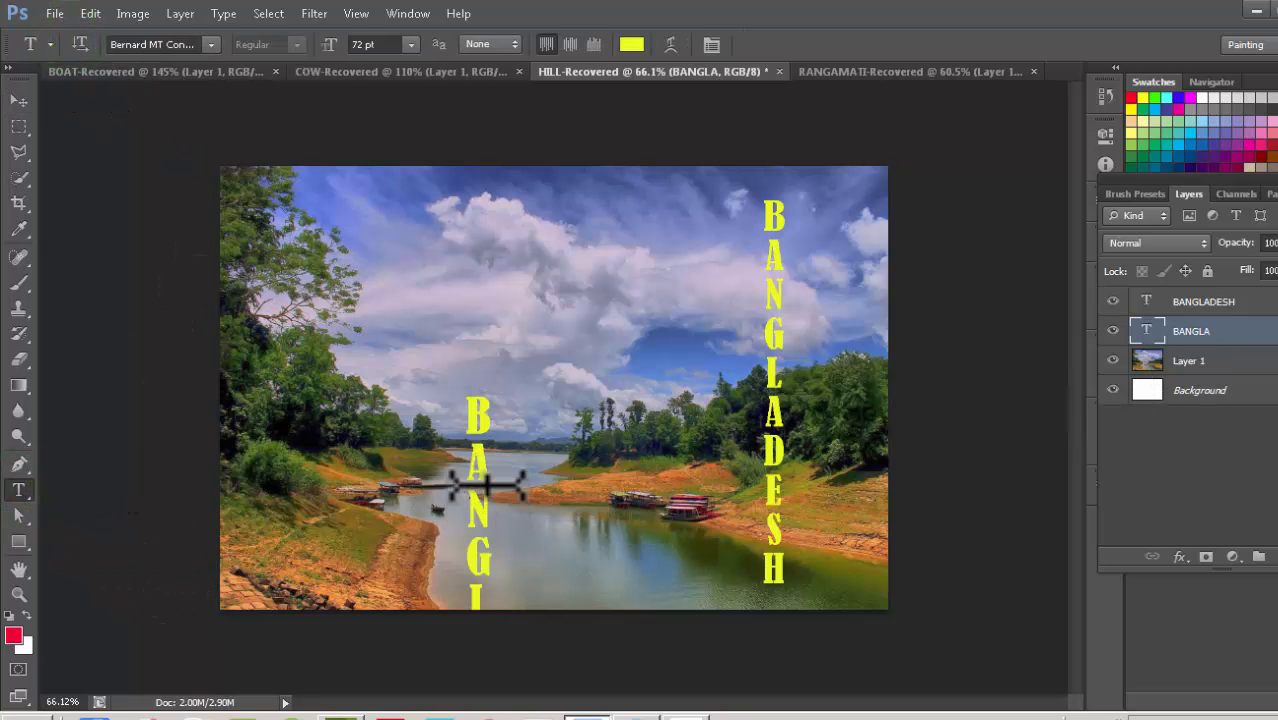
pyautogui.click(18, 100)
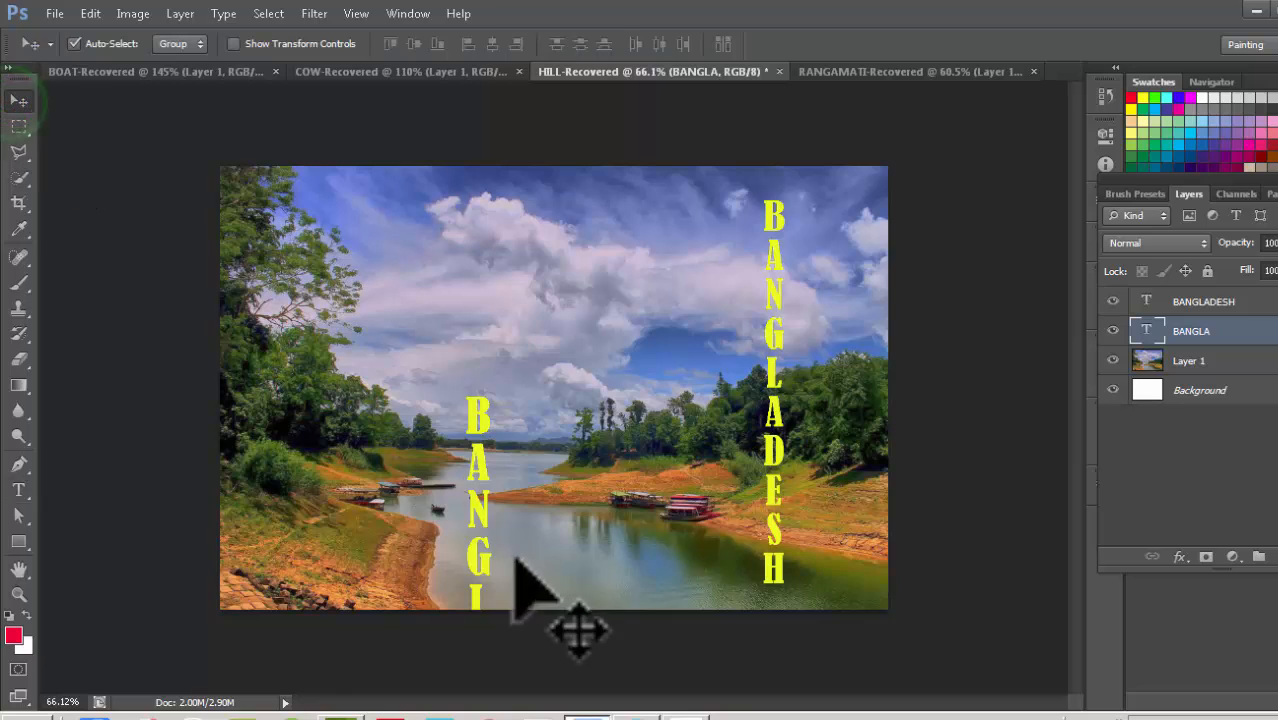
pyautogui.moveTo(475, 505); pyautogui.dragTo(455, 335)
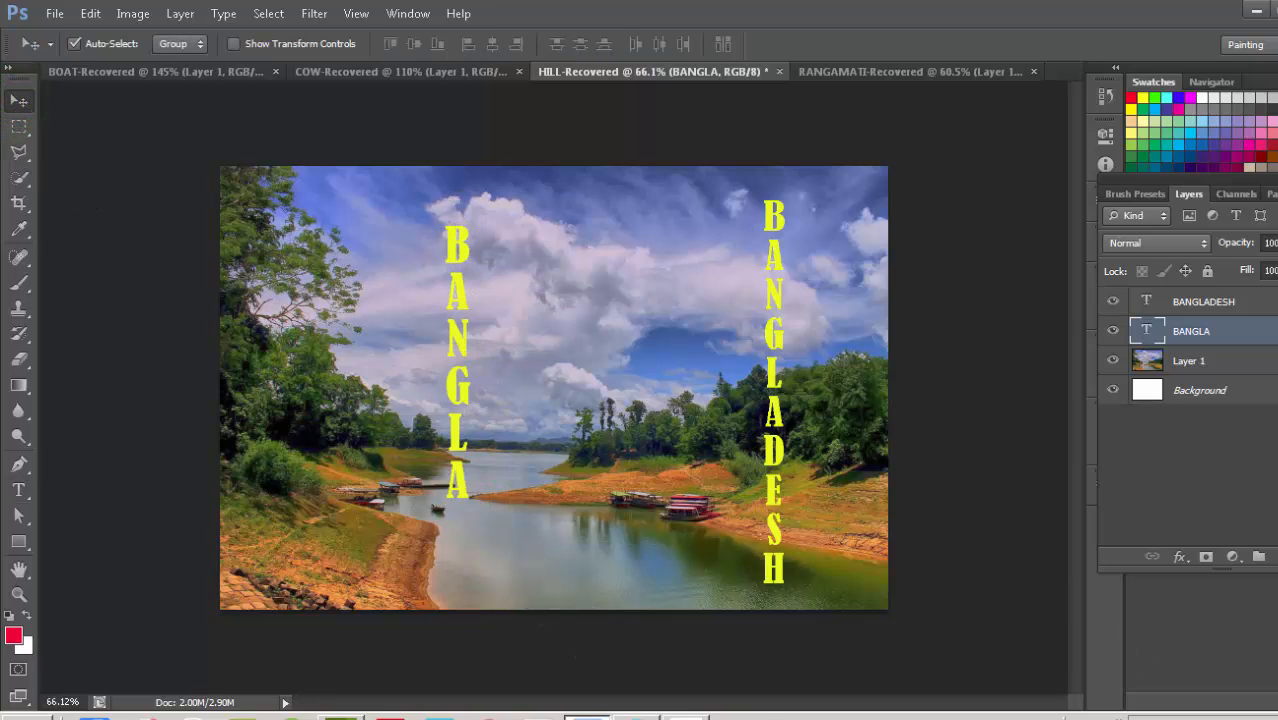
# Activate the Horizontal Type tool with the BANGLA layer selected and review the available type tool variants
pyautogui.click(18, 490)
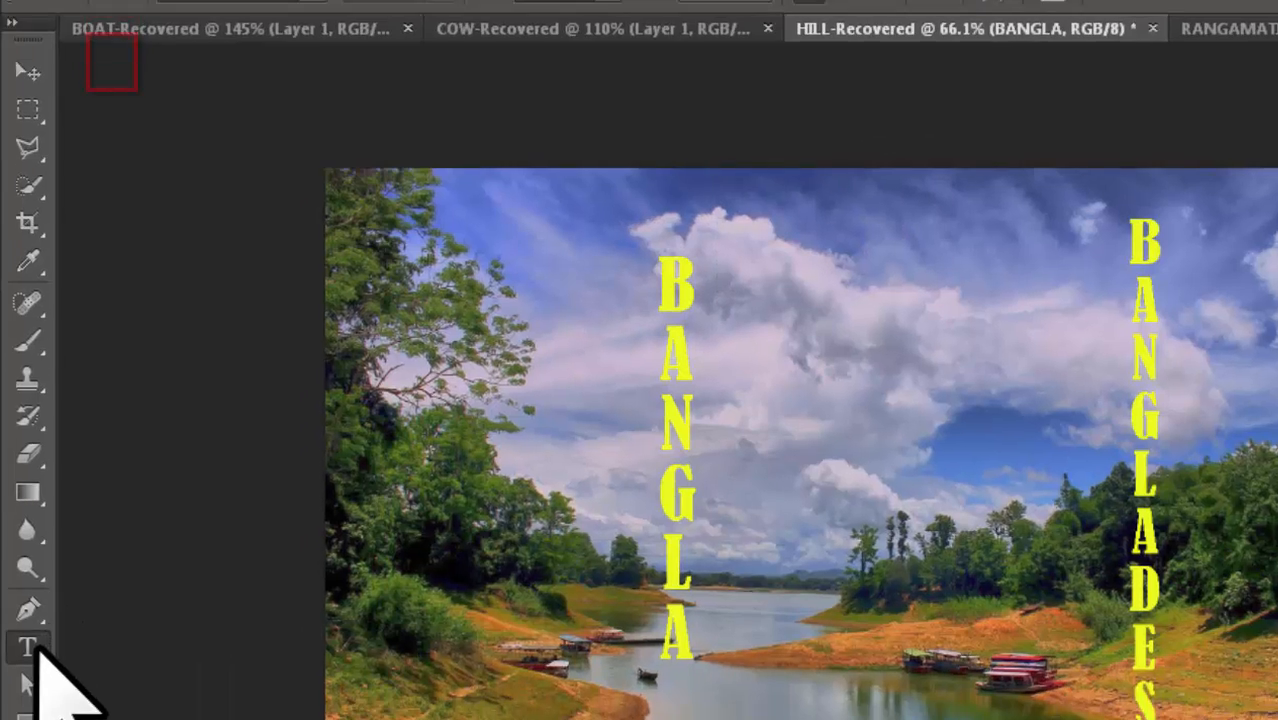
pyautogui.click(28, 695)
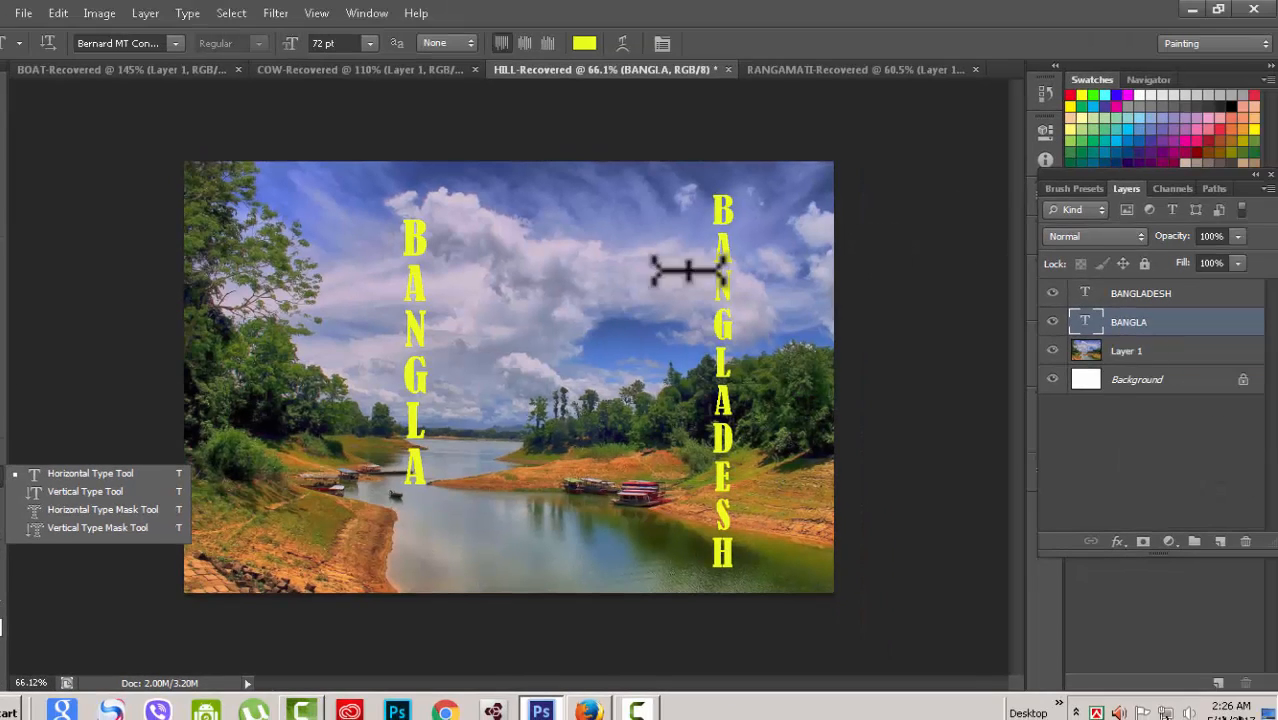
pyautogui.click(852, 42)
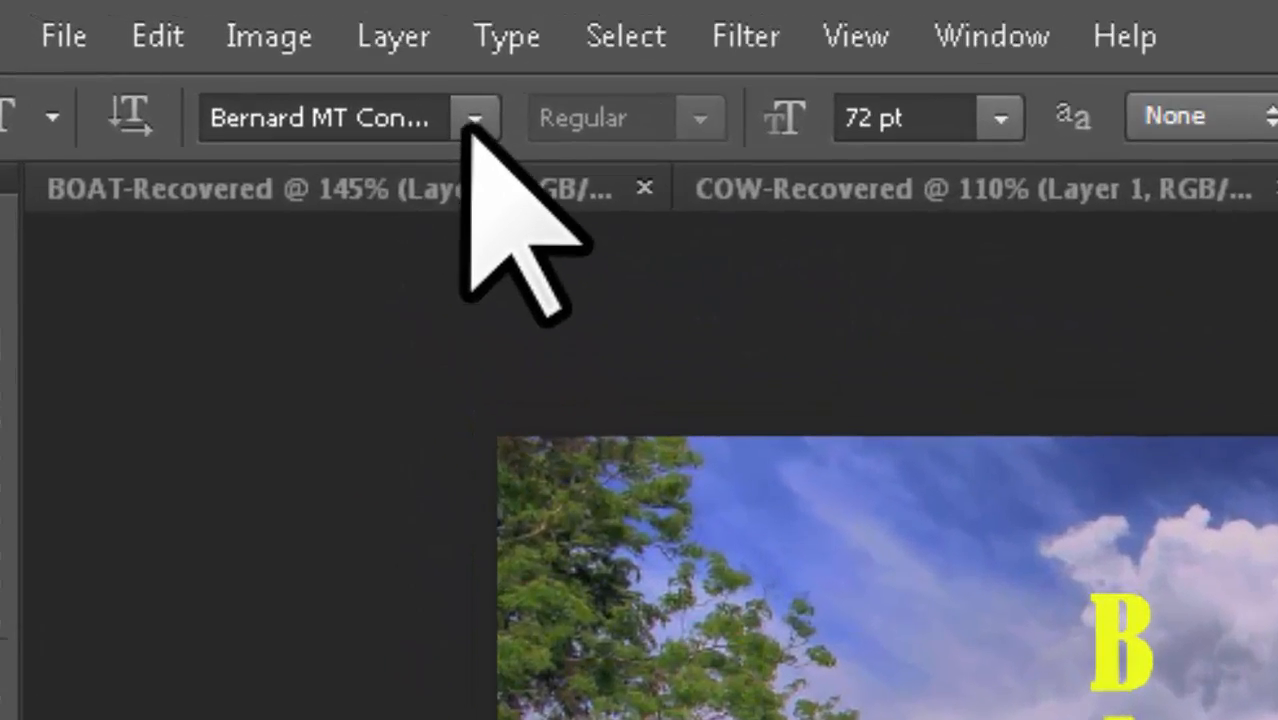
# Browse the list of available fonts and their samples for the BANGLA layer without choosing one
pyautogui.click(472, 120)
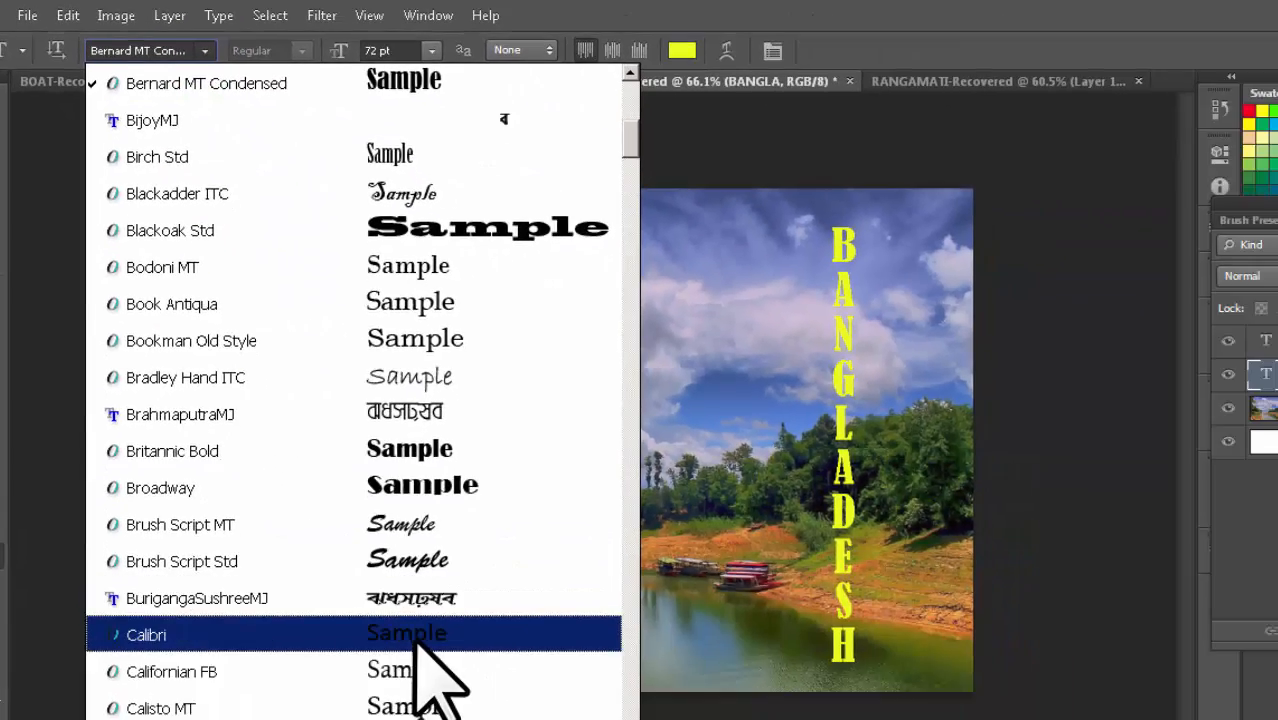
pyautogui.scroll(5, 424, 655)
pyautogui.scroll(2, 424, 655)
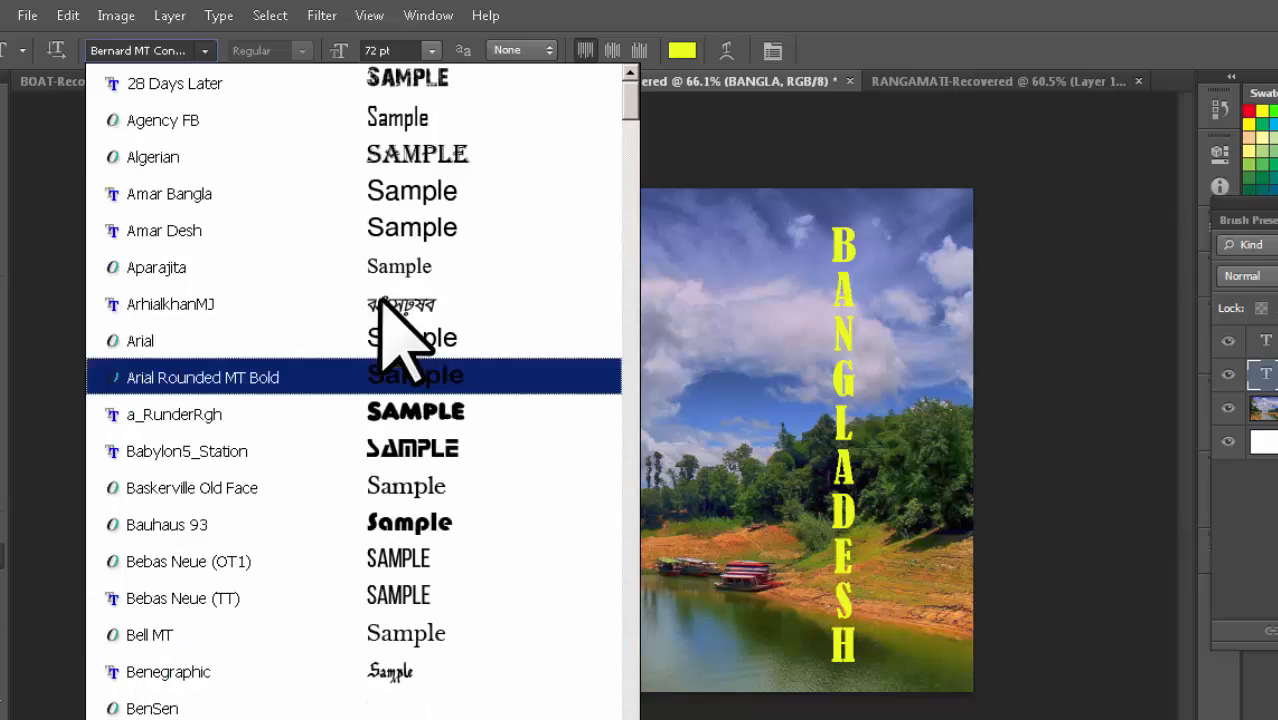
pyautogui.scroll(-20, 407, 478)
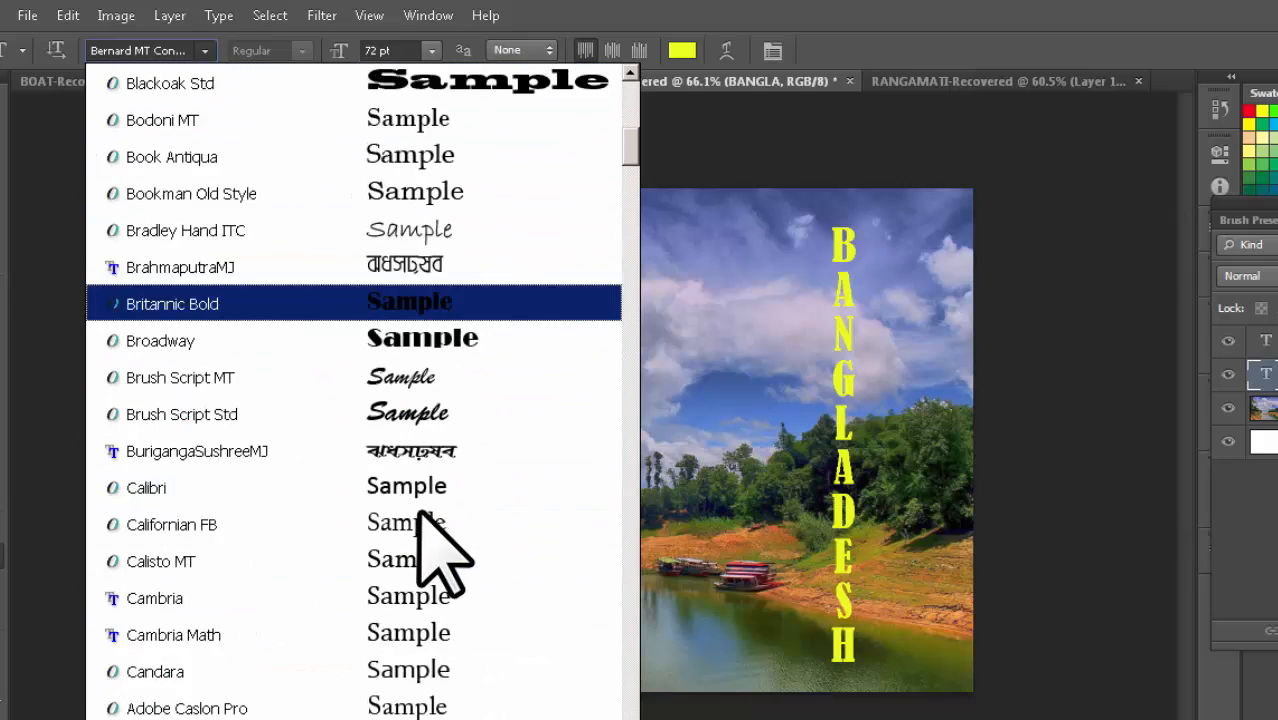
pyautogui.scroll(-4, 419, 518)
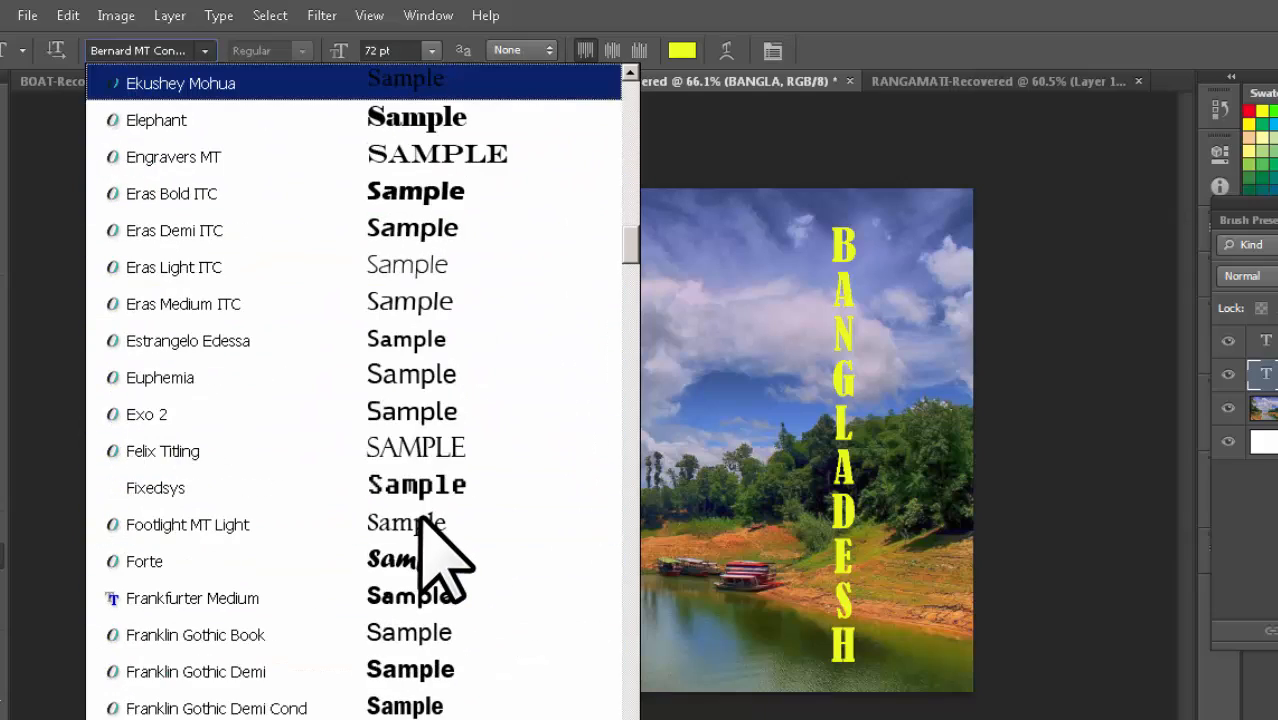
pyautogui.click(879, 40)
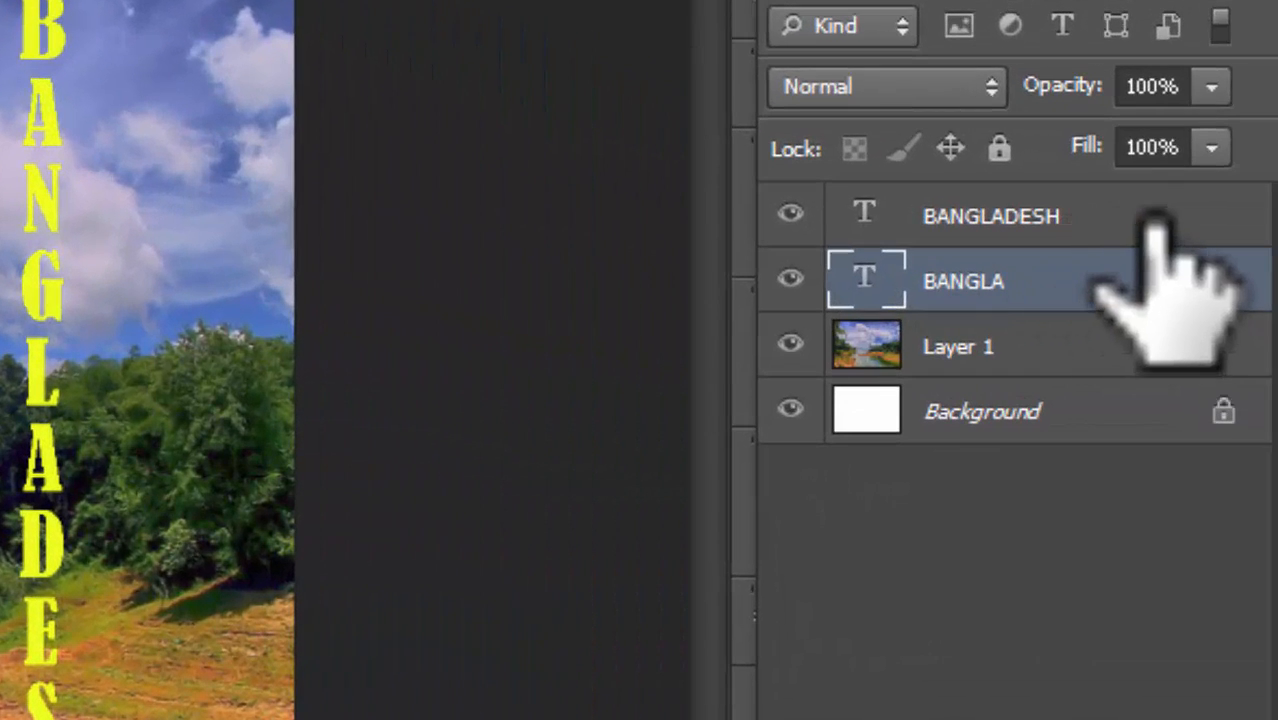
# Select all the text of the BANGLADESH layer for editing and set its font to Birch Std
pyautogui.click(1270, 340)
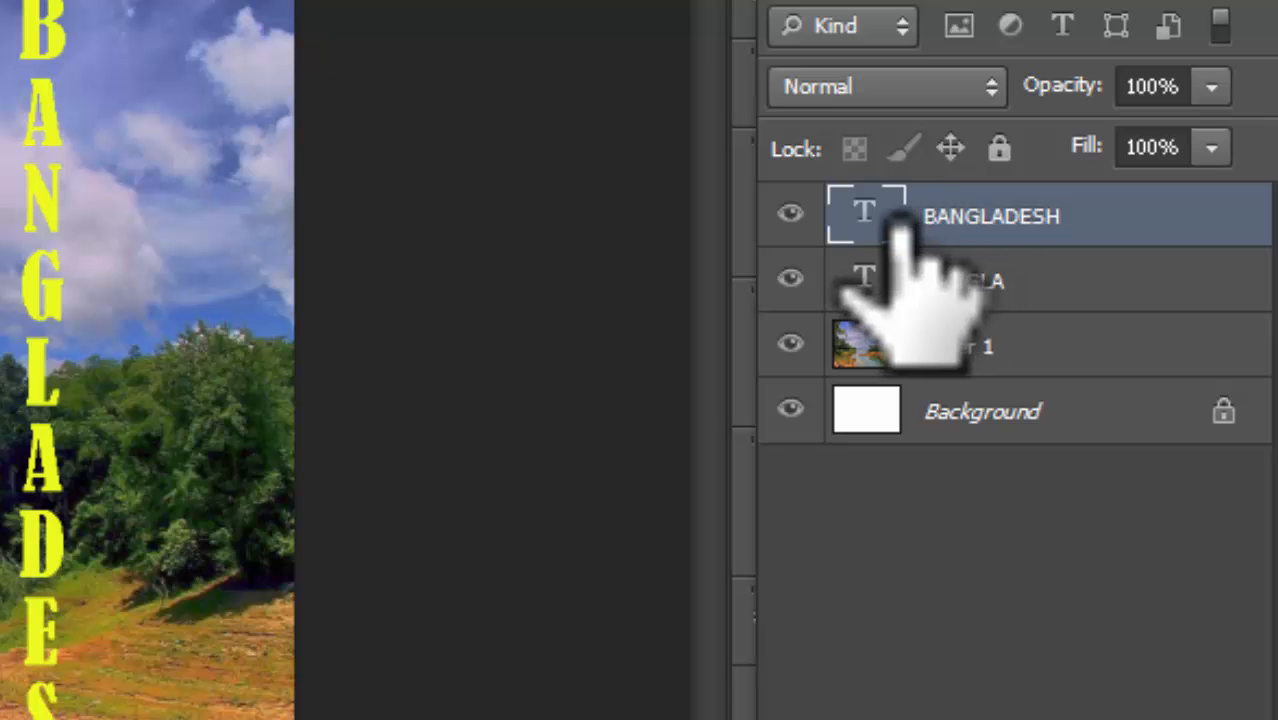
pyautogui.doubleClick(866, 220)
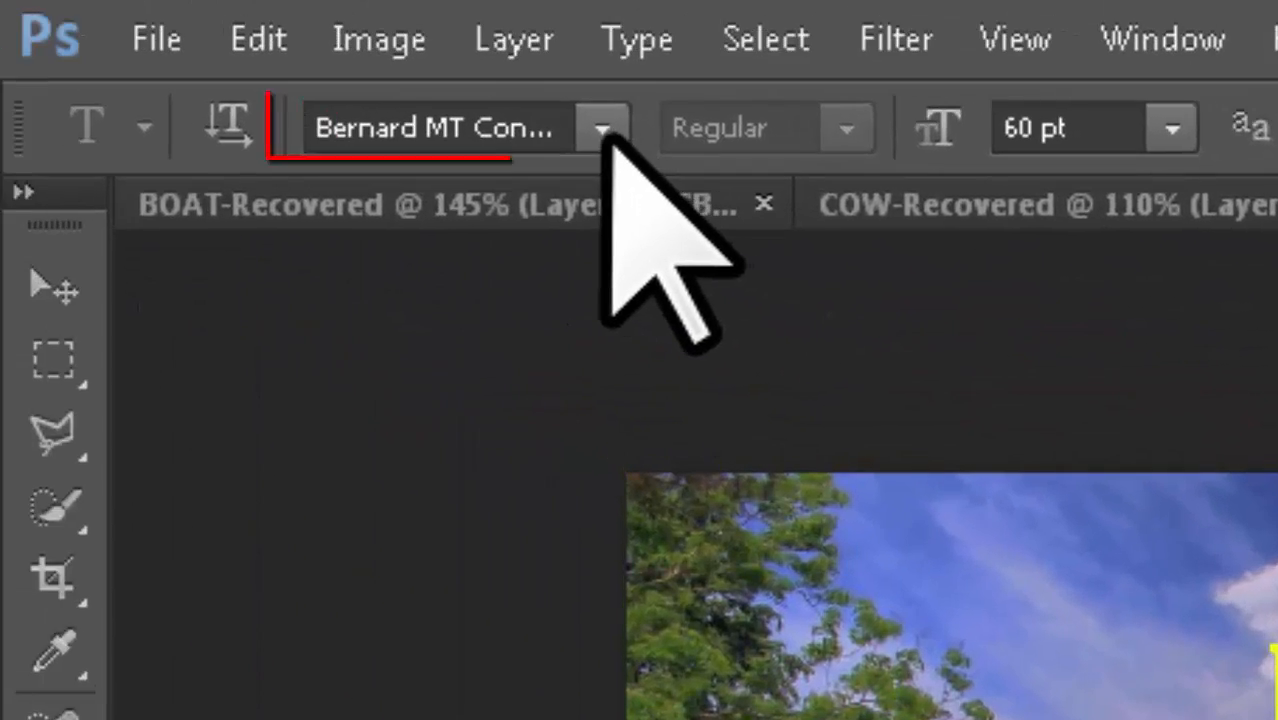
pyautogui.click(337, 61)
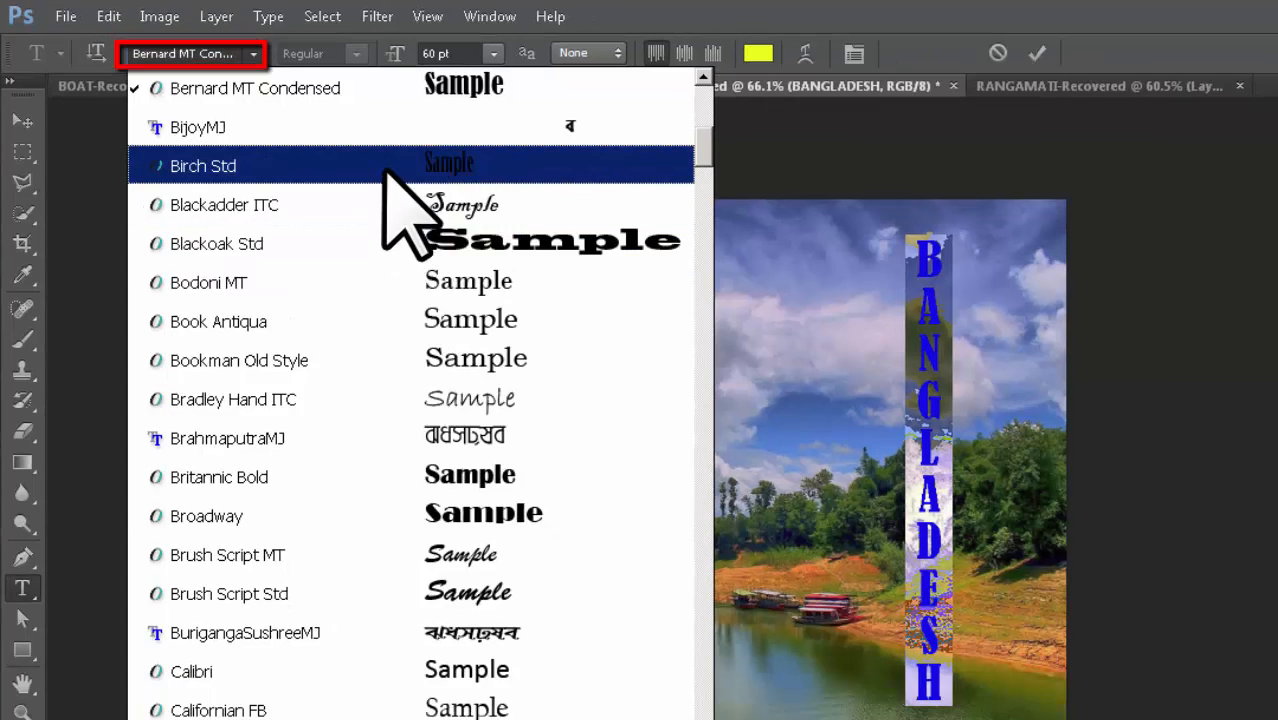
pyautogui.click(383, 166)
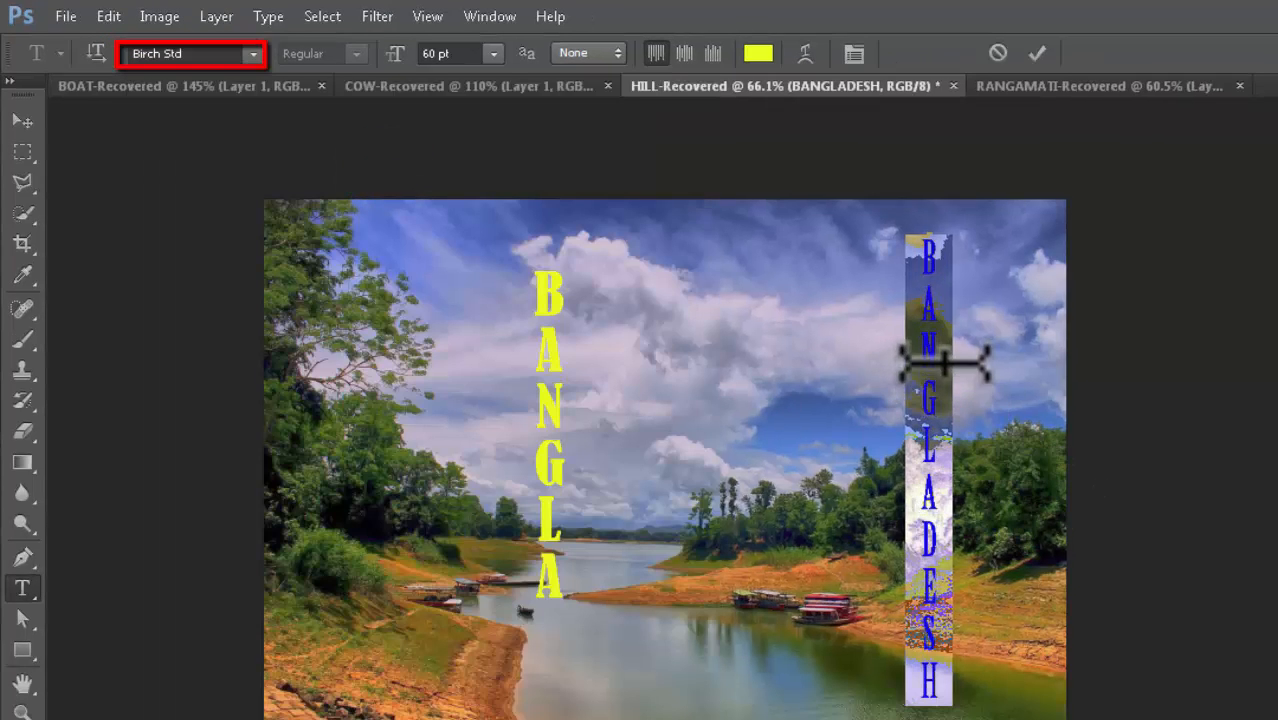
# Try the fonts Agency FB, 28 Days Later and Bebas Neue (OT1) on the selected BANGLADESH text
pyautogui.click(254, 56)
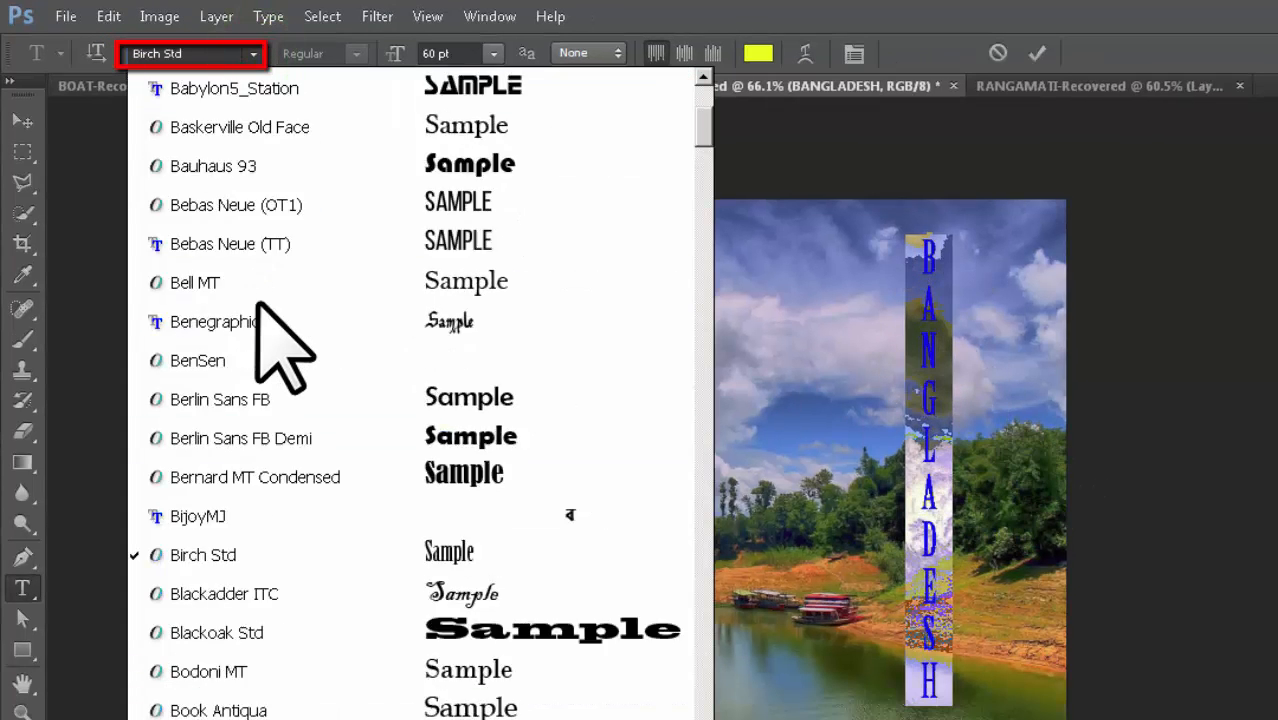
pyautogui.scroll(4, 271, 342)
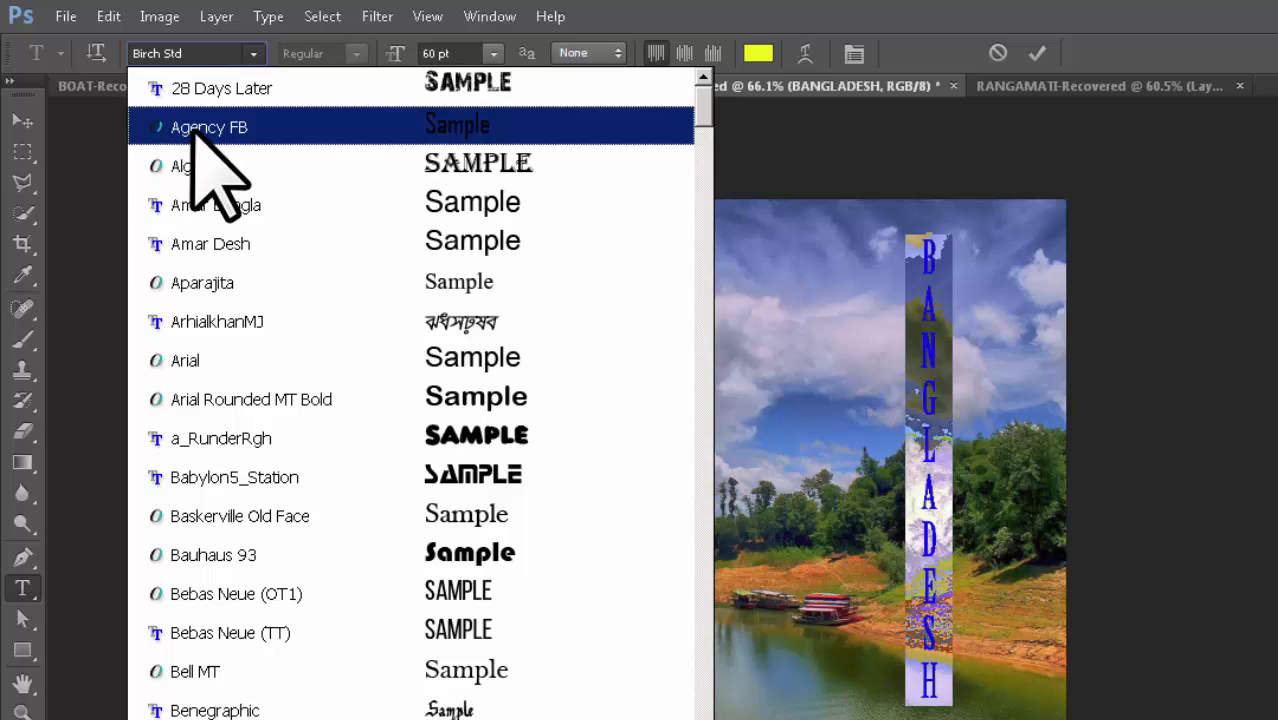
pyautogui.click(494, 129)
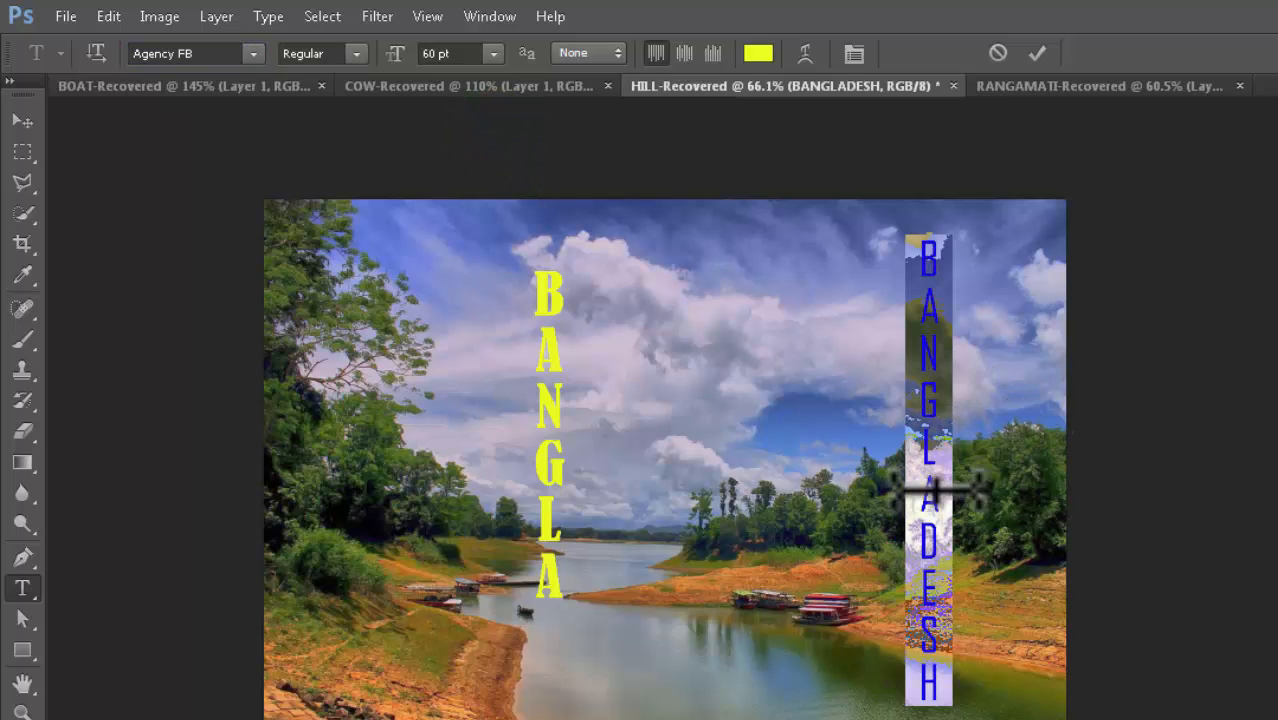
pyautogui.click(252, 58)
pyautogui.scroll(1, 277, 412)
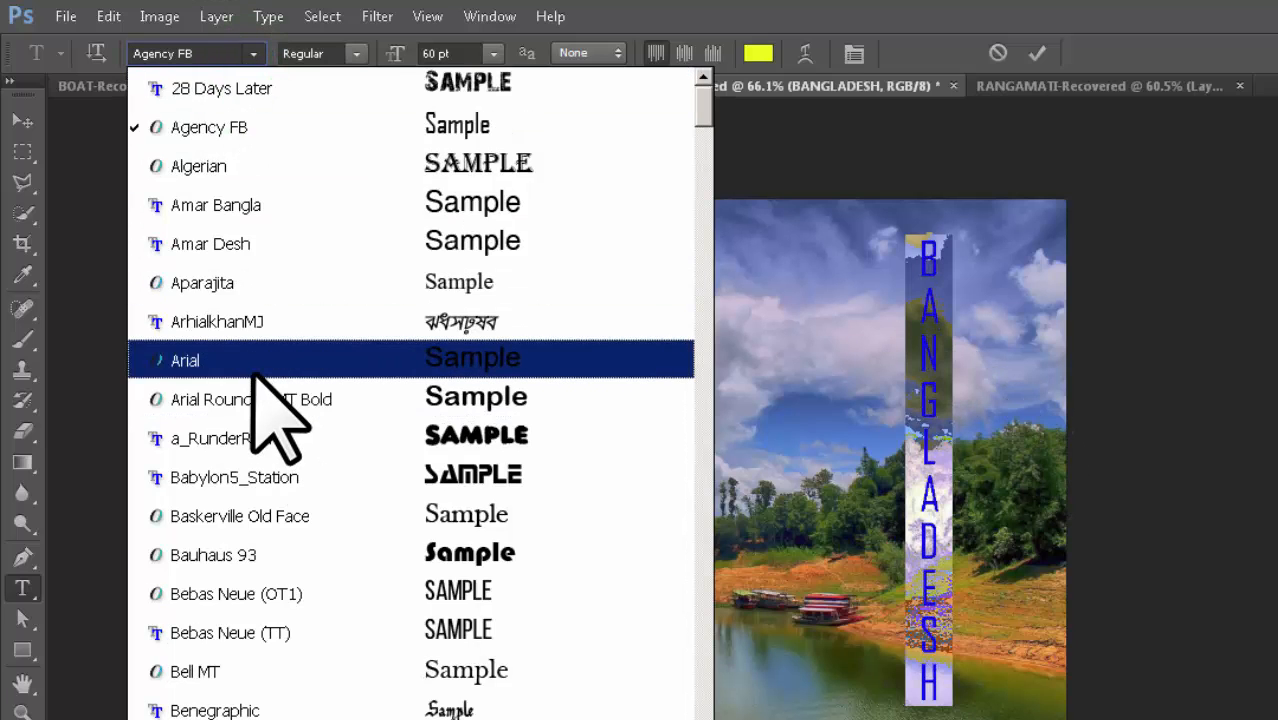
pyautogui.click(568, 90)
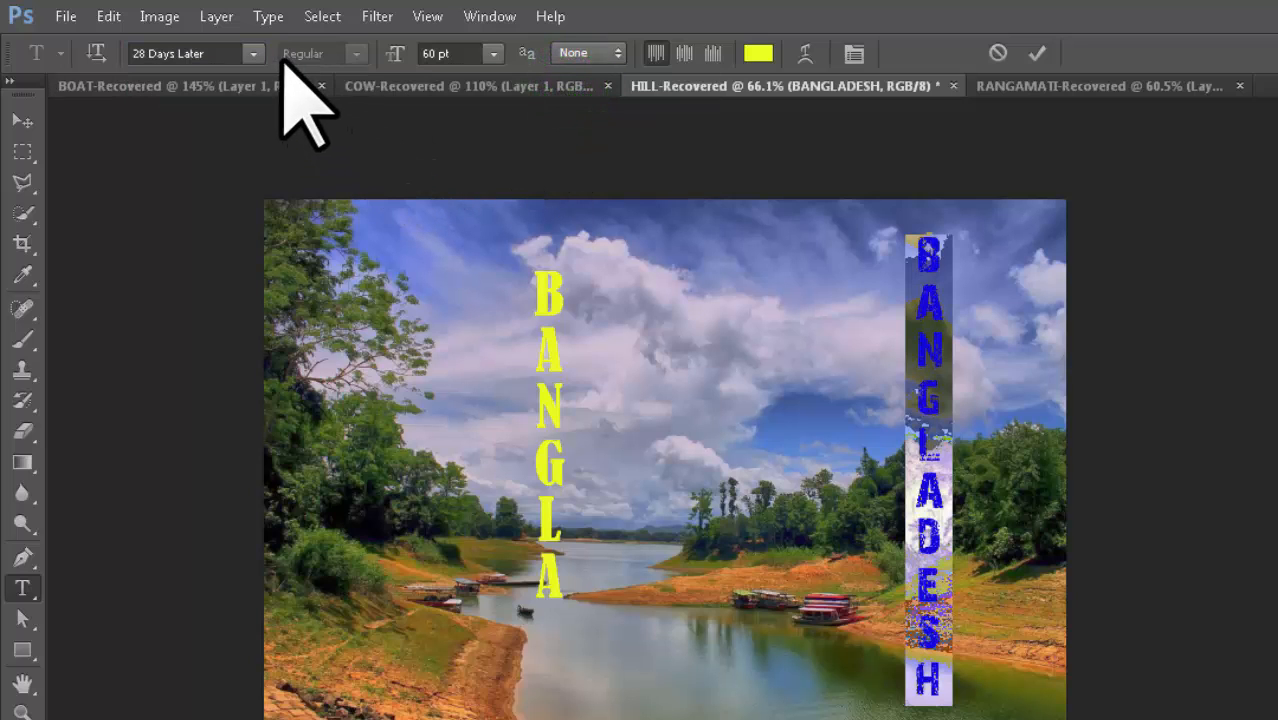
pyautogui.click(254, 53)
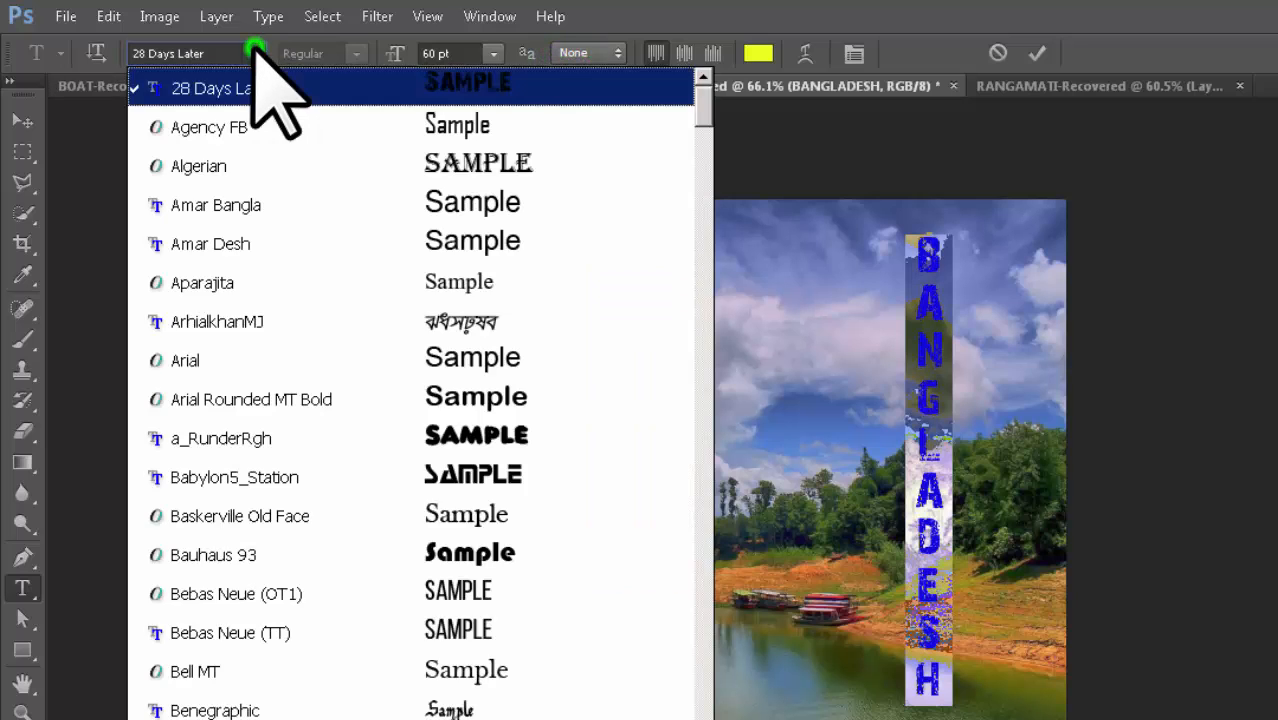
pyautogui.click(457, 597)
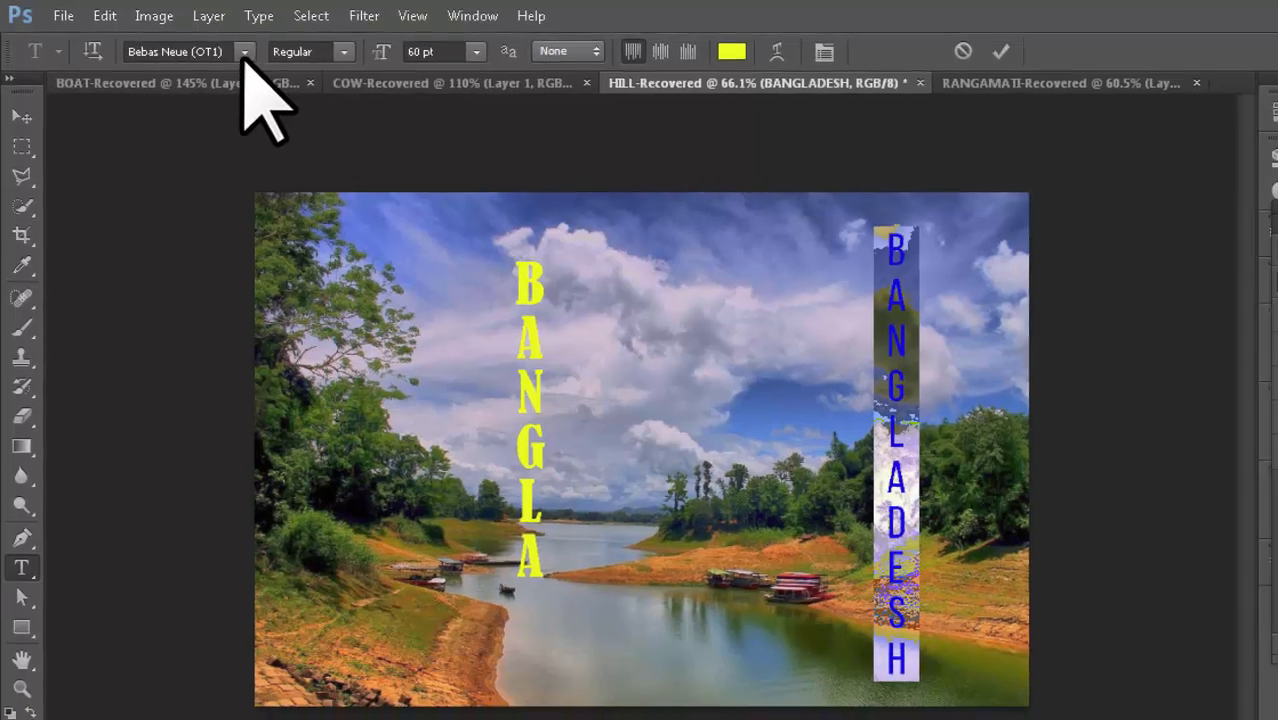
# Set the BANGLADESH text's font to Broadway and commit the edit
pyautogui.click(253, 53)
pyautogui.click(425, 684)
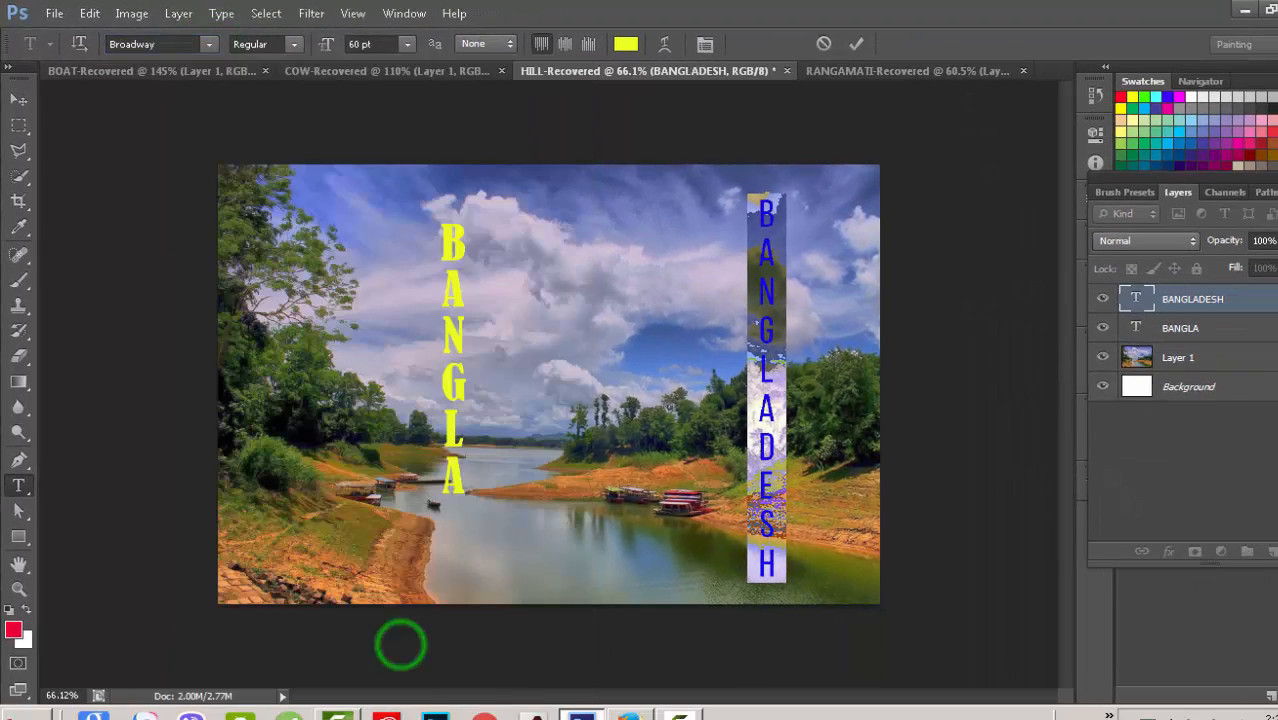
pyautogui.click(859, 43)
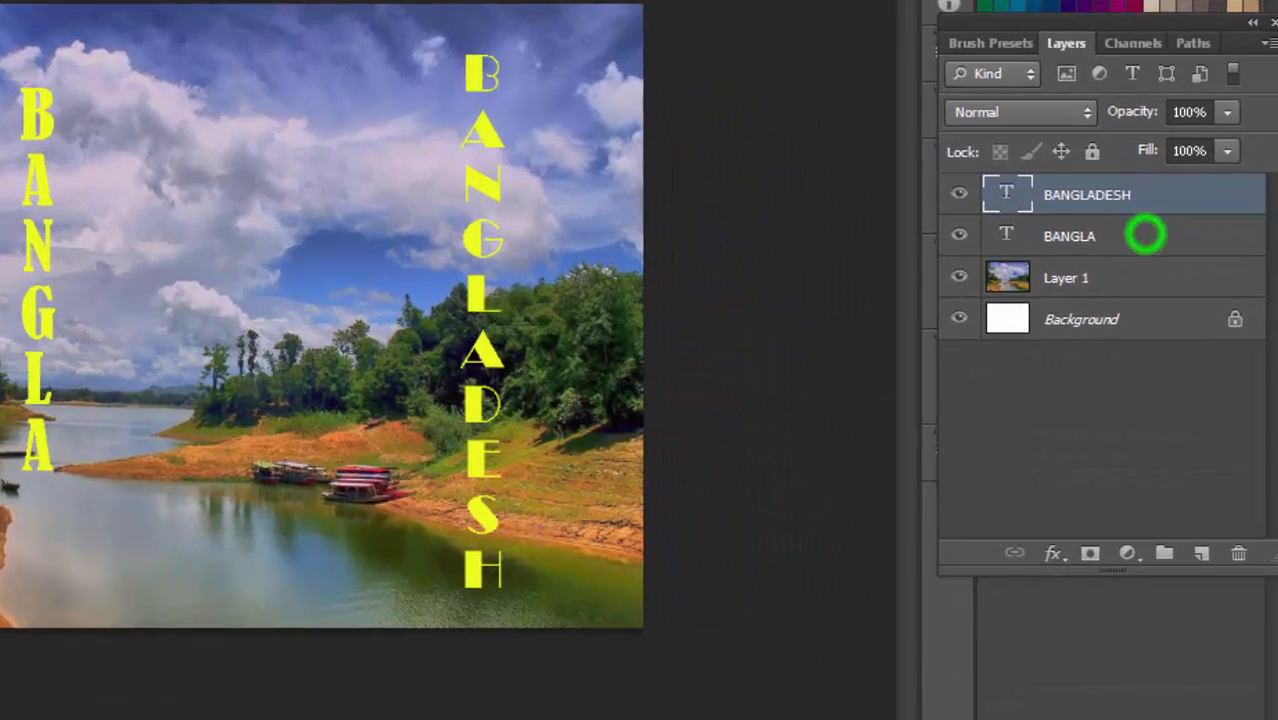
# Select all the text of the BANGLA layer for editing and set its font to Fixedsys
pyautogui.click(1228, 327)
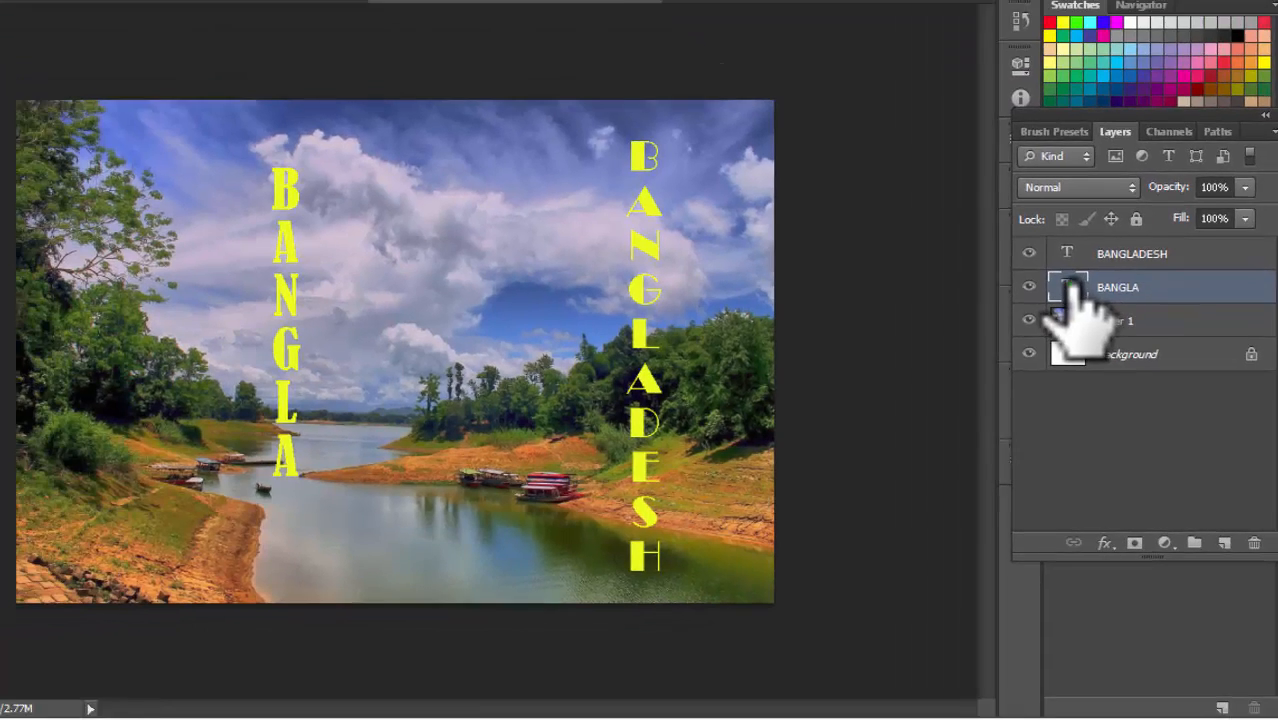
pyautogui.doubleClick(1008, 237)
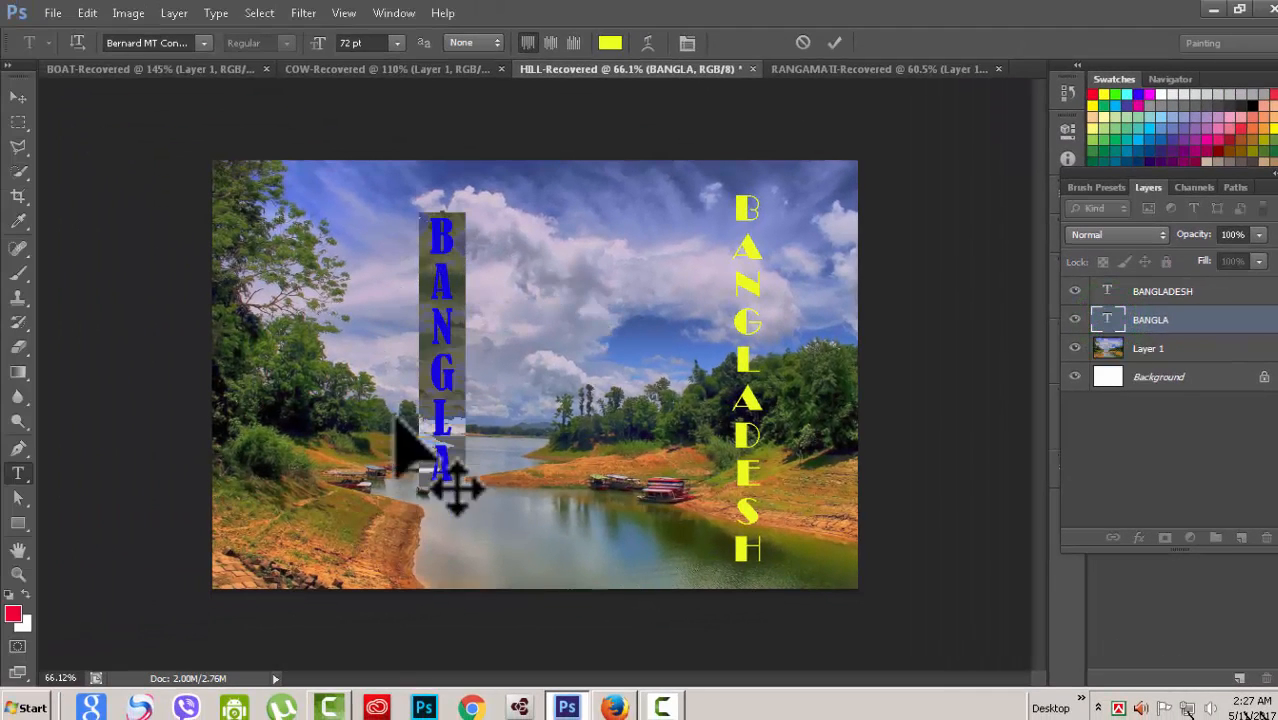
pyautogui.click(203, 45)
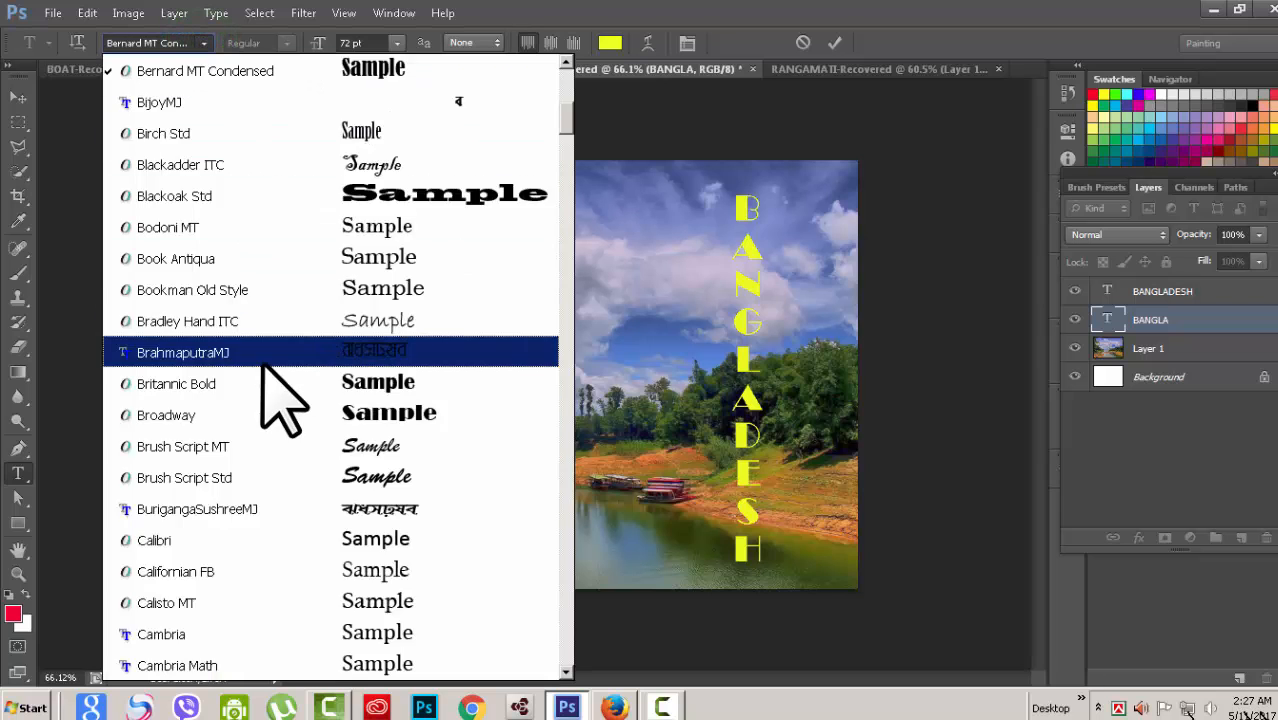
pyautogui.scroll(-10, 290, 410)
pyautogui.scroll(-6, 314, 451)
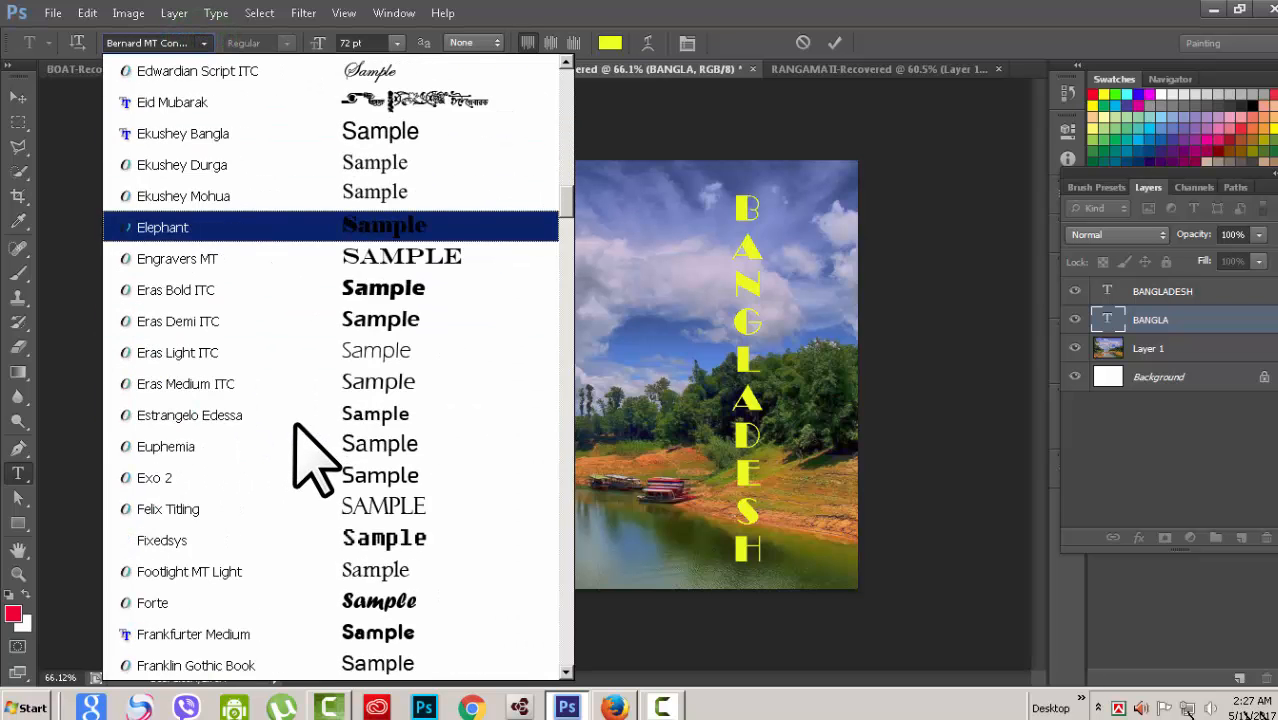
pyautogui.click(358, 537)
# Set the BANGLA text's font to Gill Sans Ultra Bold and commit the edit
pyautogui.click(204, 44)
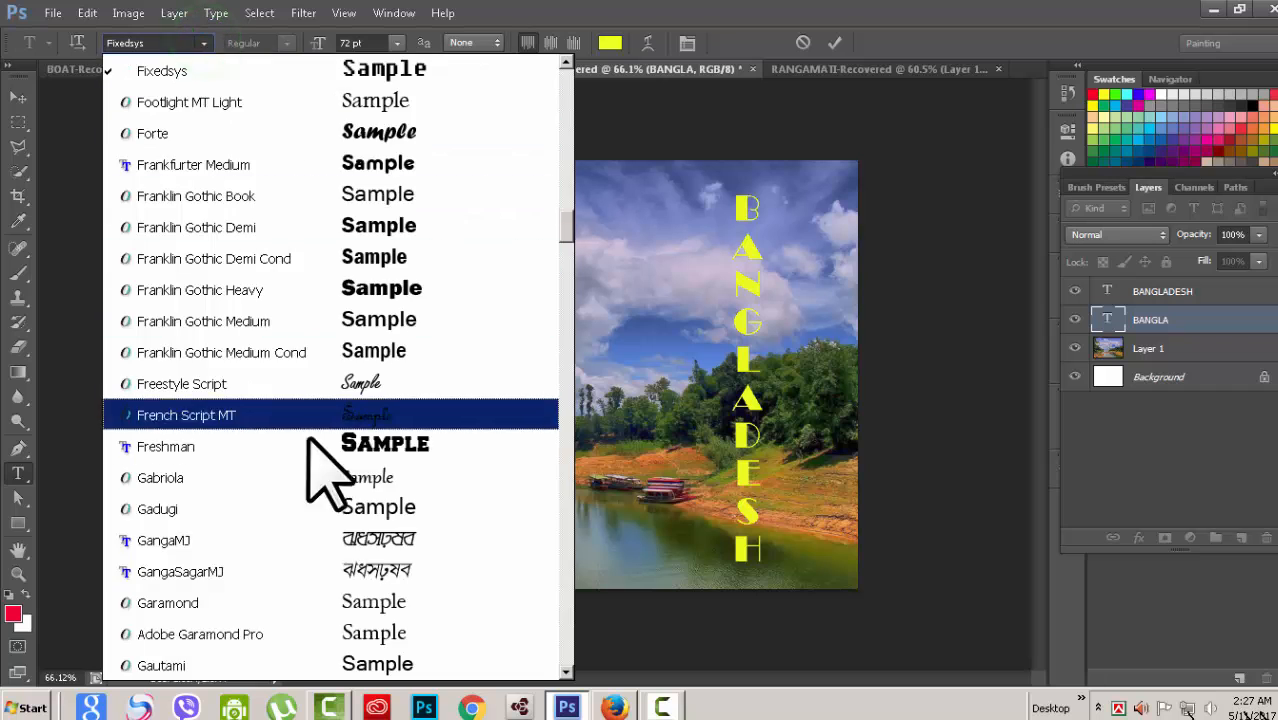
pyautogui.scroll(-7, 320, 465)
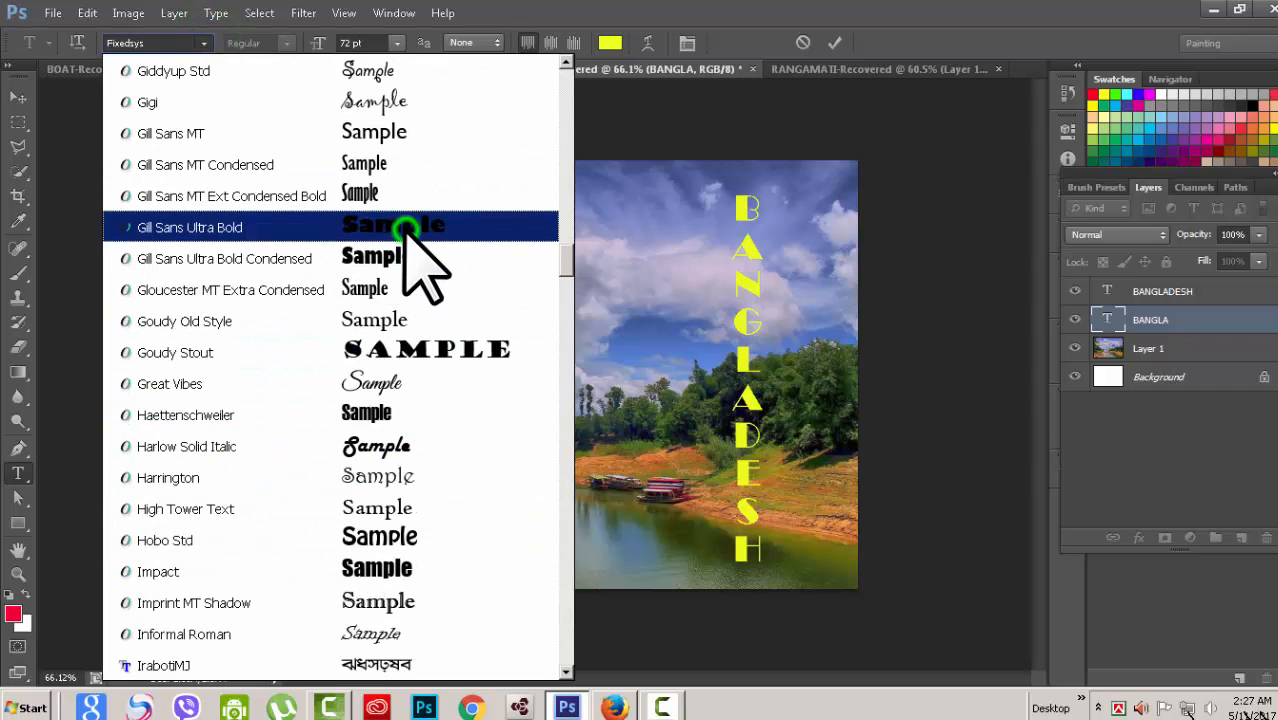
pyautogui.click(405, 228)
pyautogui.click(835, 43)
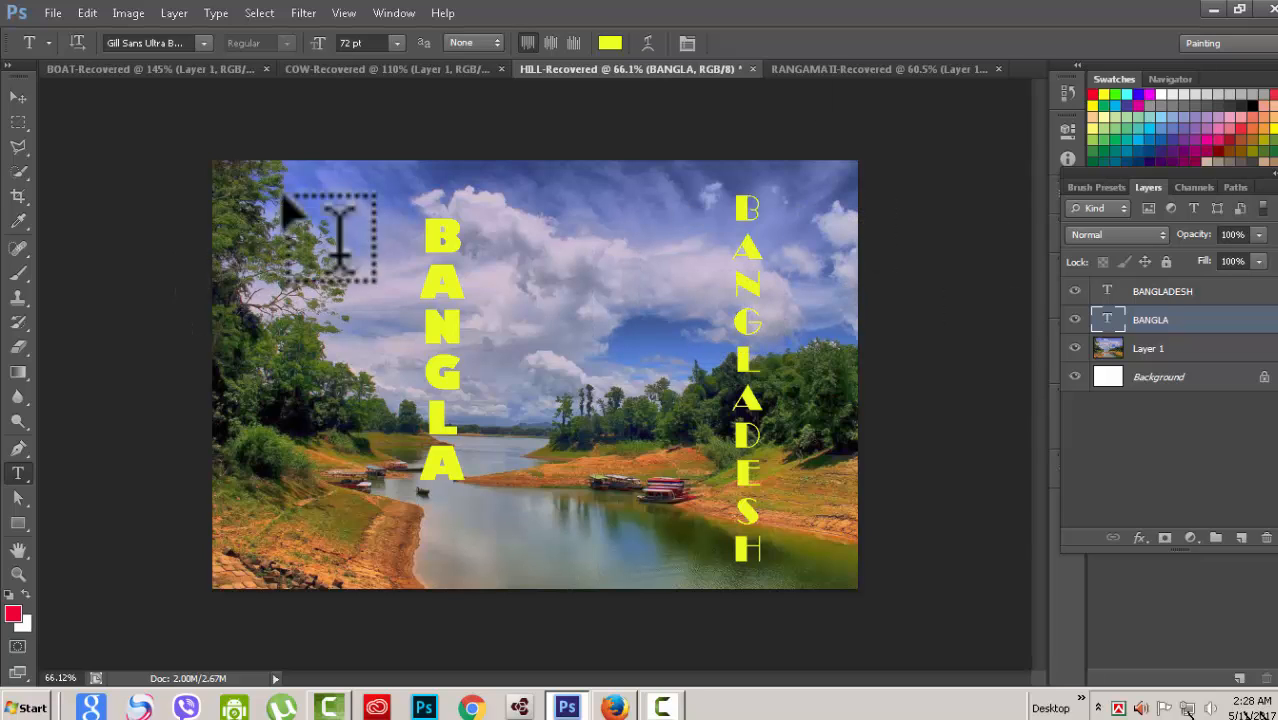
# Select the BANGLA text again and set its font to Impact in the Character settings, closing them when done
pyautogui.doubleClick(1108, 320)
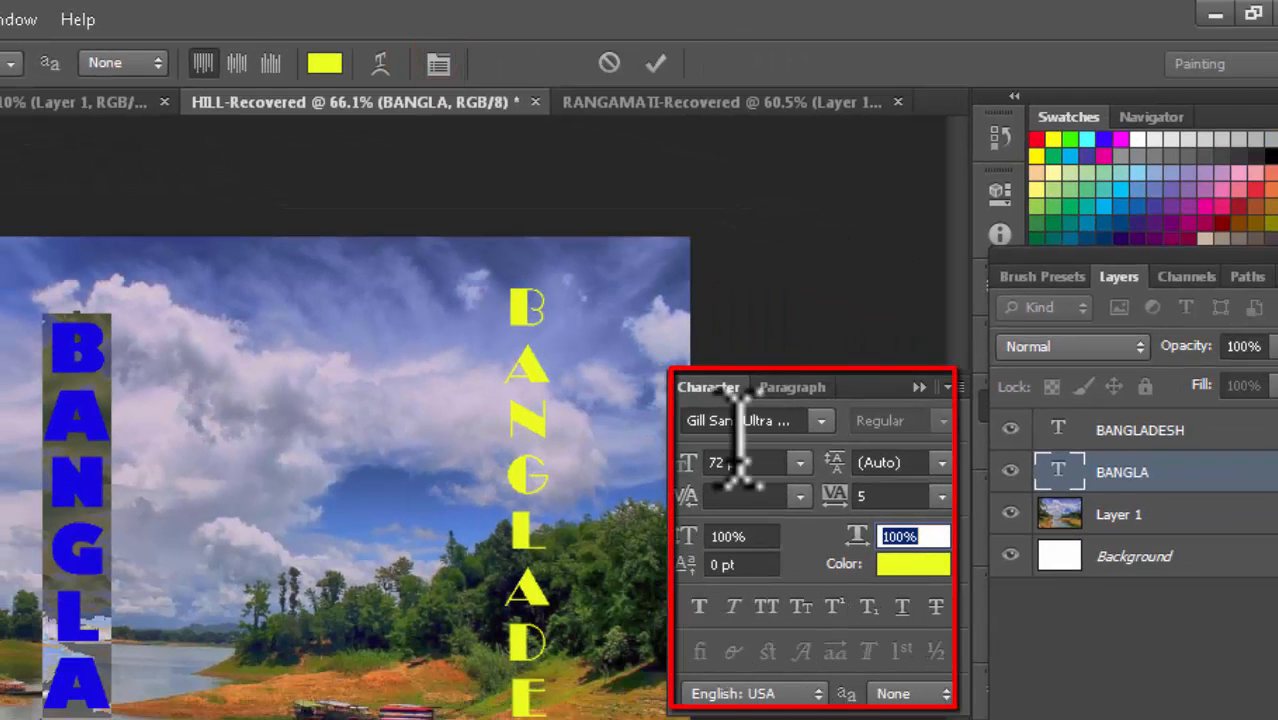
pyautogui.click(821, 421)
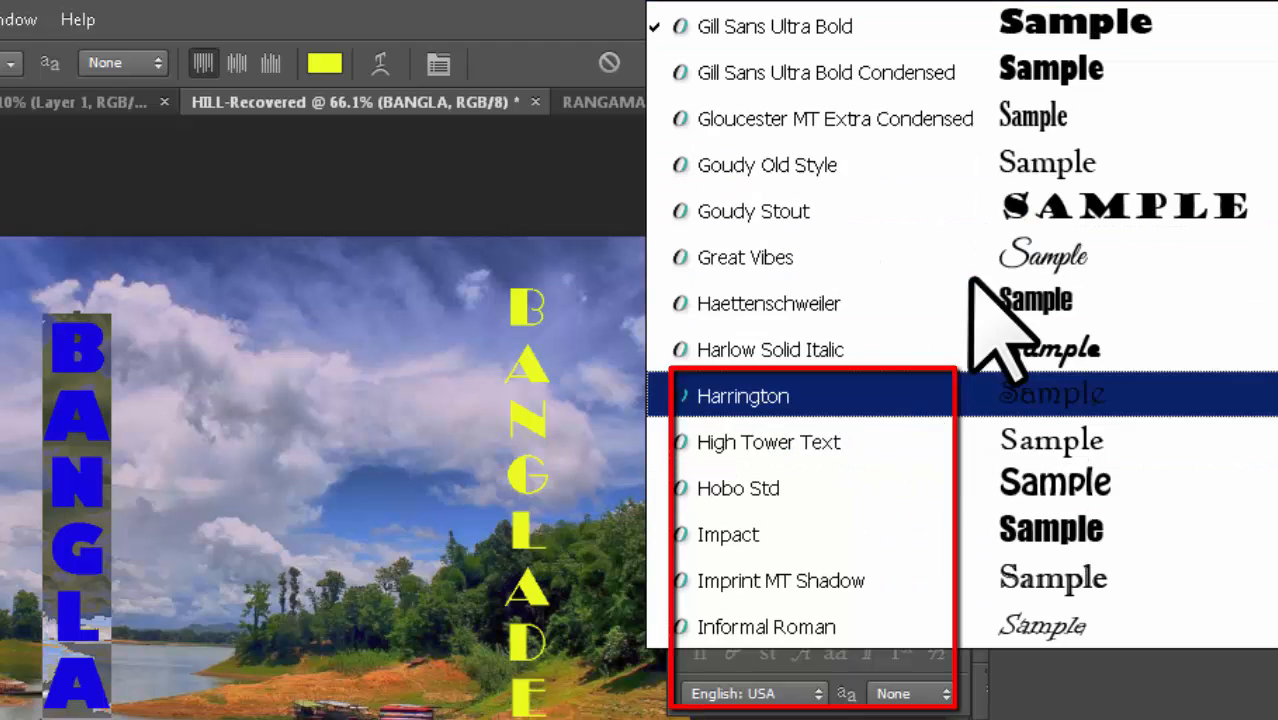
pyautogui.click(1072, 520)
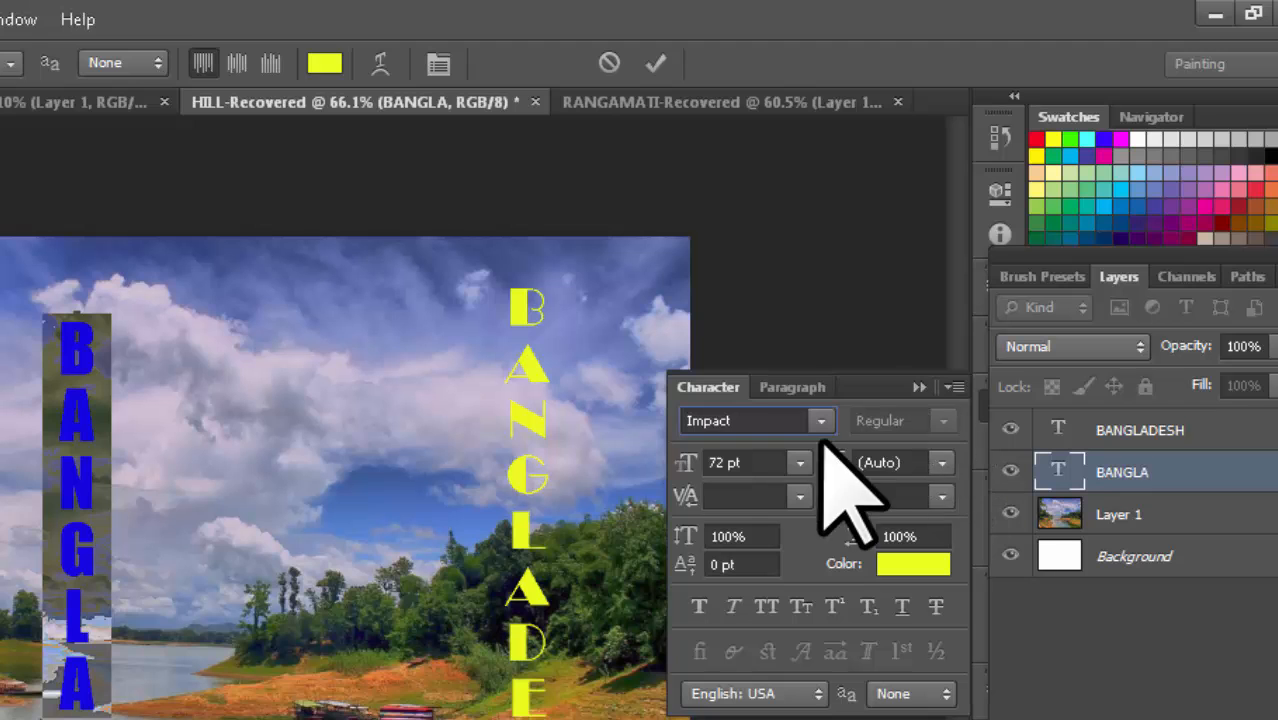
pyautogui.click(918, 387)
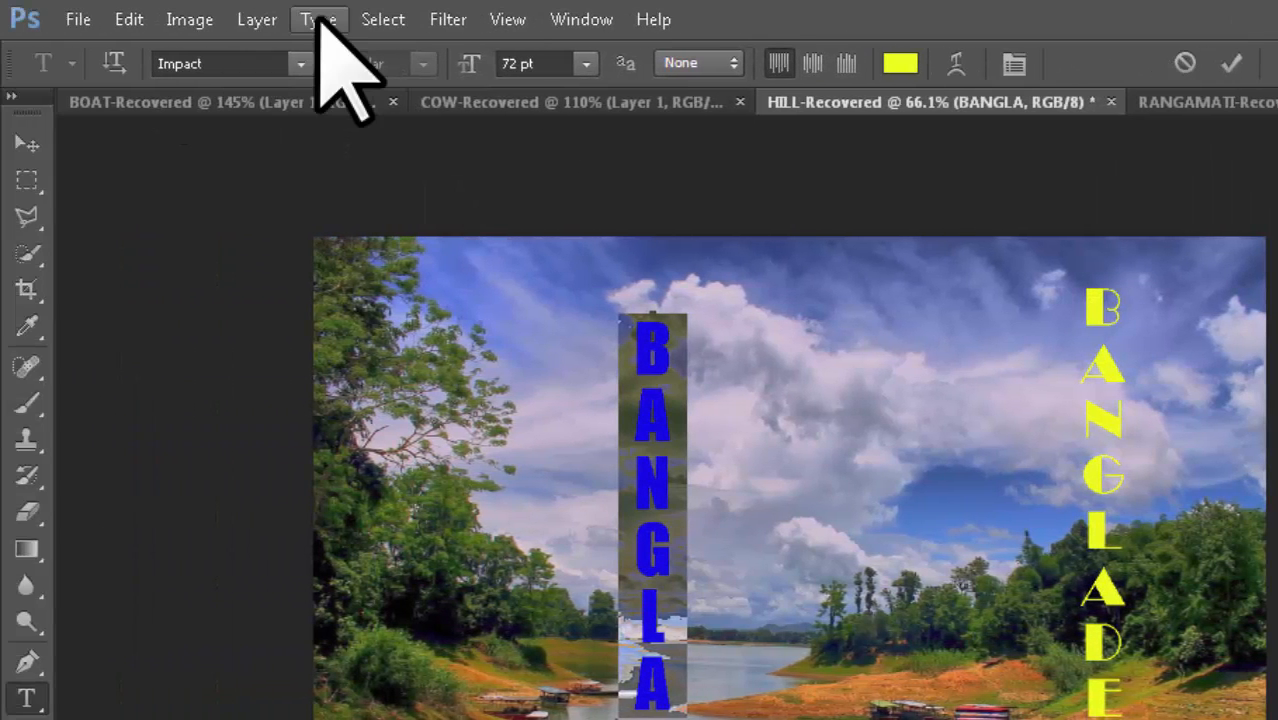
# Review the type commands for the BANGLA text, including the Panels, Anti-Alias and Orientation options
pyautogui.click(320, 18)
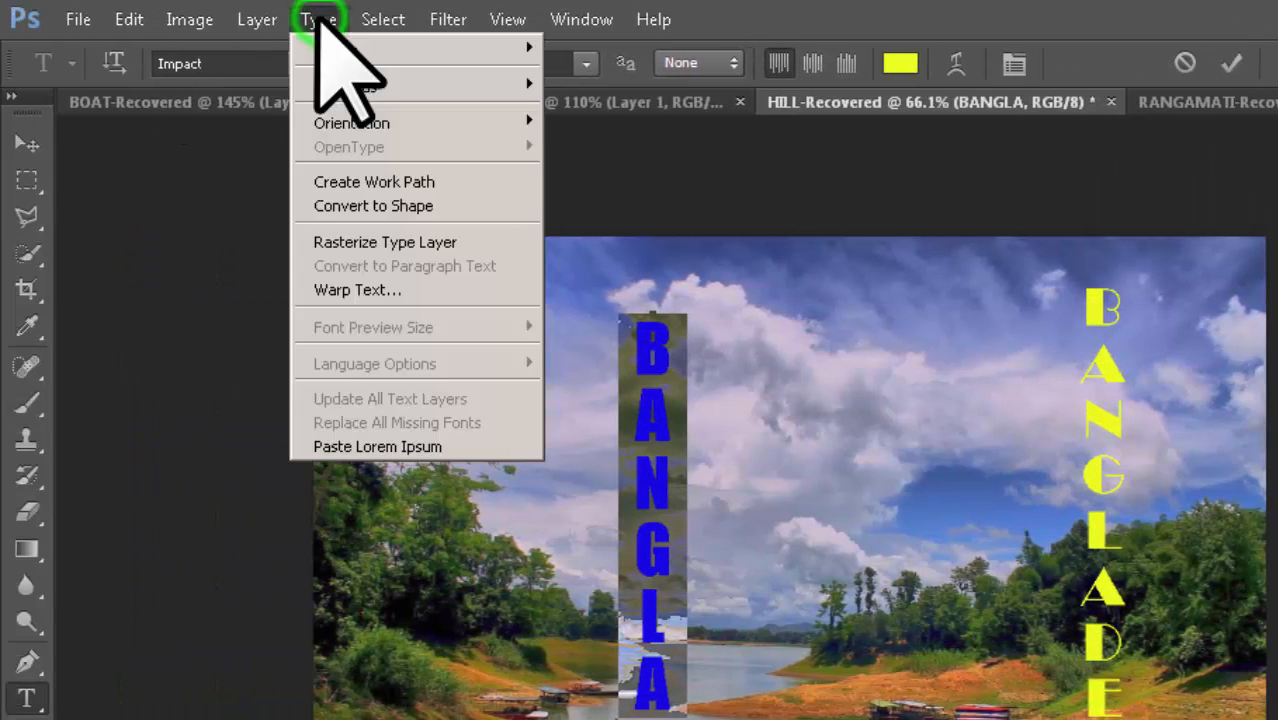
pyautogui.moveTo(313, 52)
pyautogui.moveTo(324, 82)
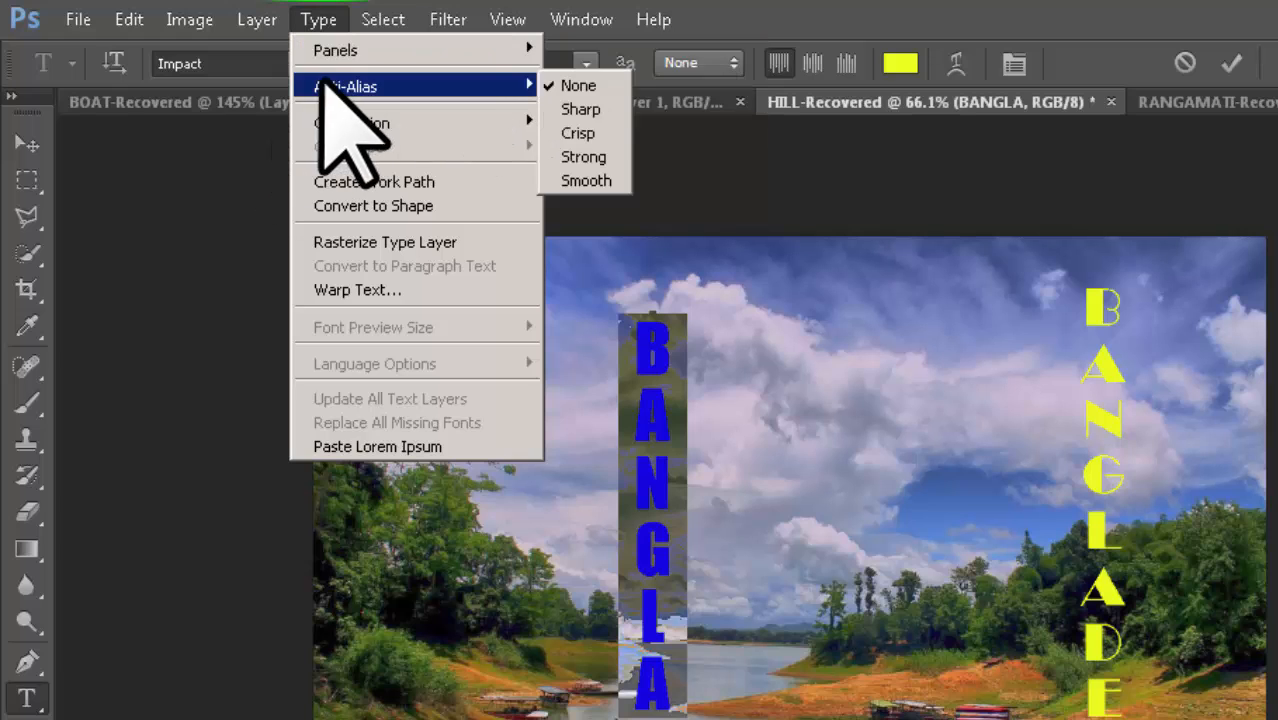
pyautogui.moveTo(327, 127)
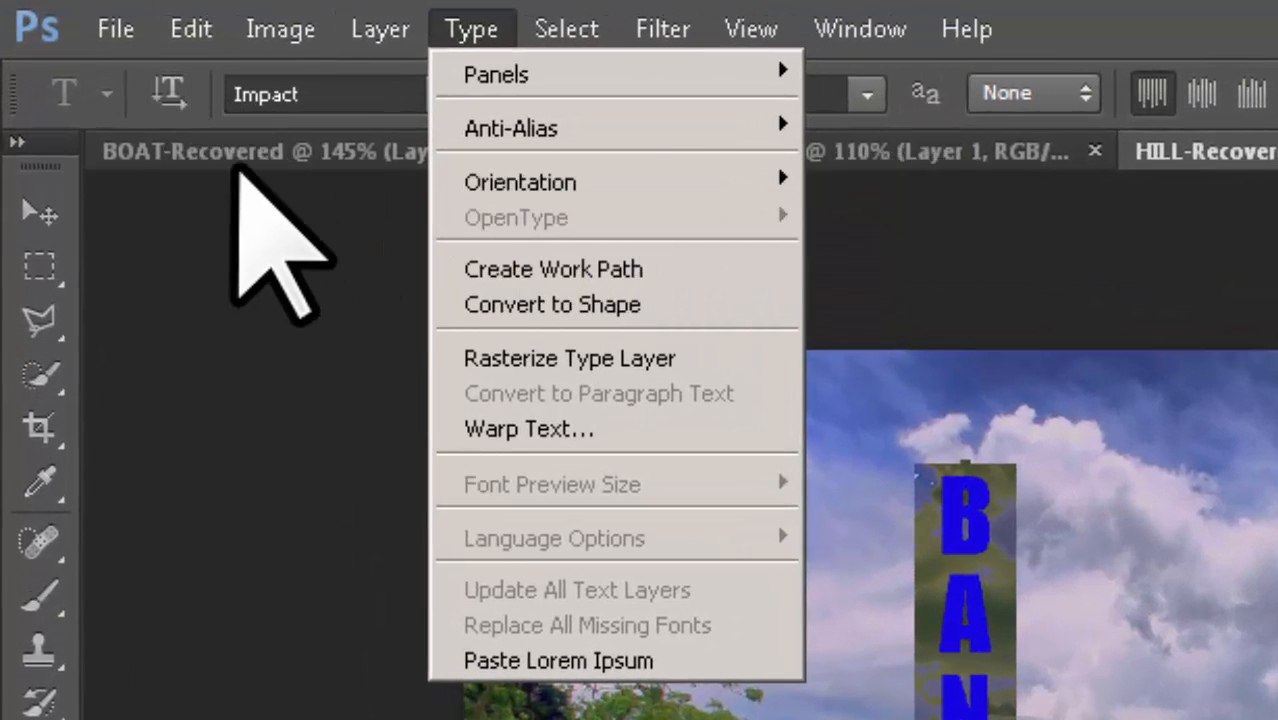
pyautogui.moveTo(600, 181)
pyautogui.press('Escape')
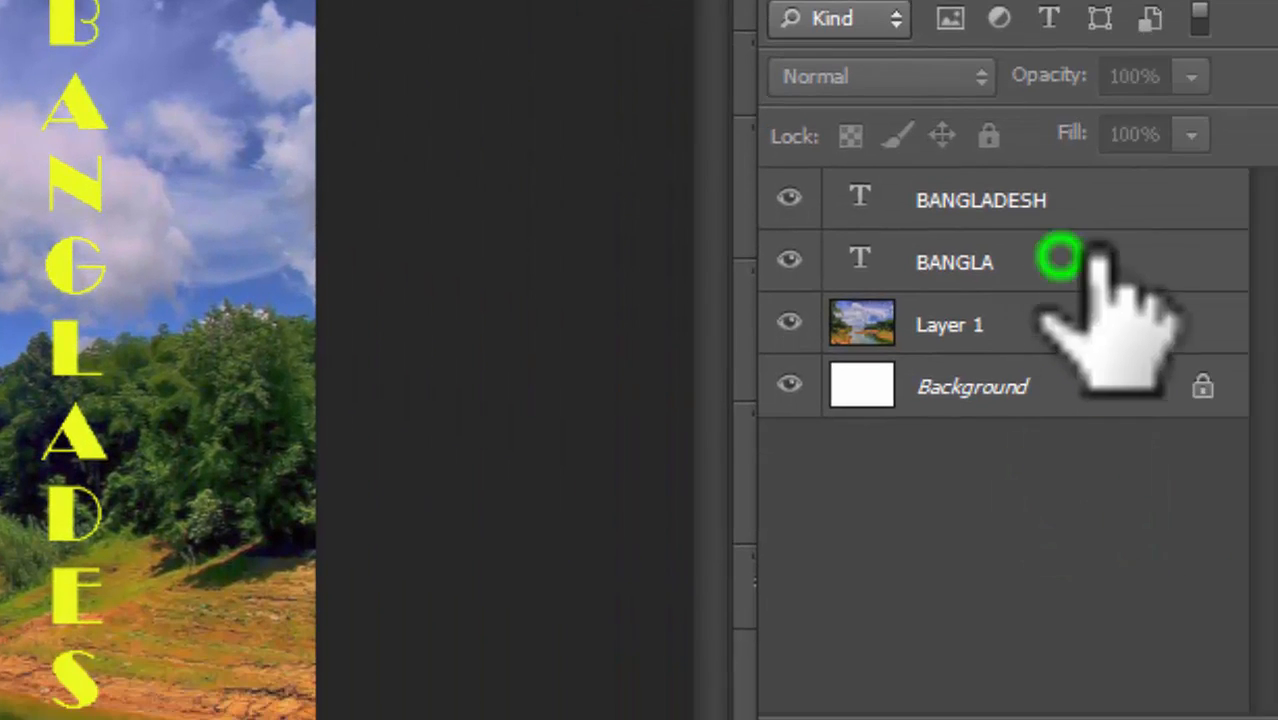
# Select the BANGLA layer and toggle its visibility off and back on
pyautogui.click(1060, 258)
pyautogui.click(799, 262)
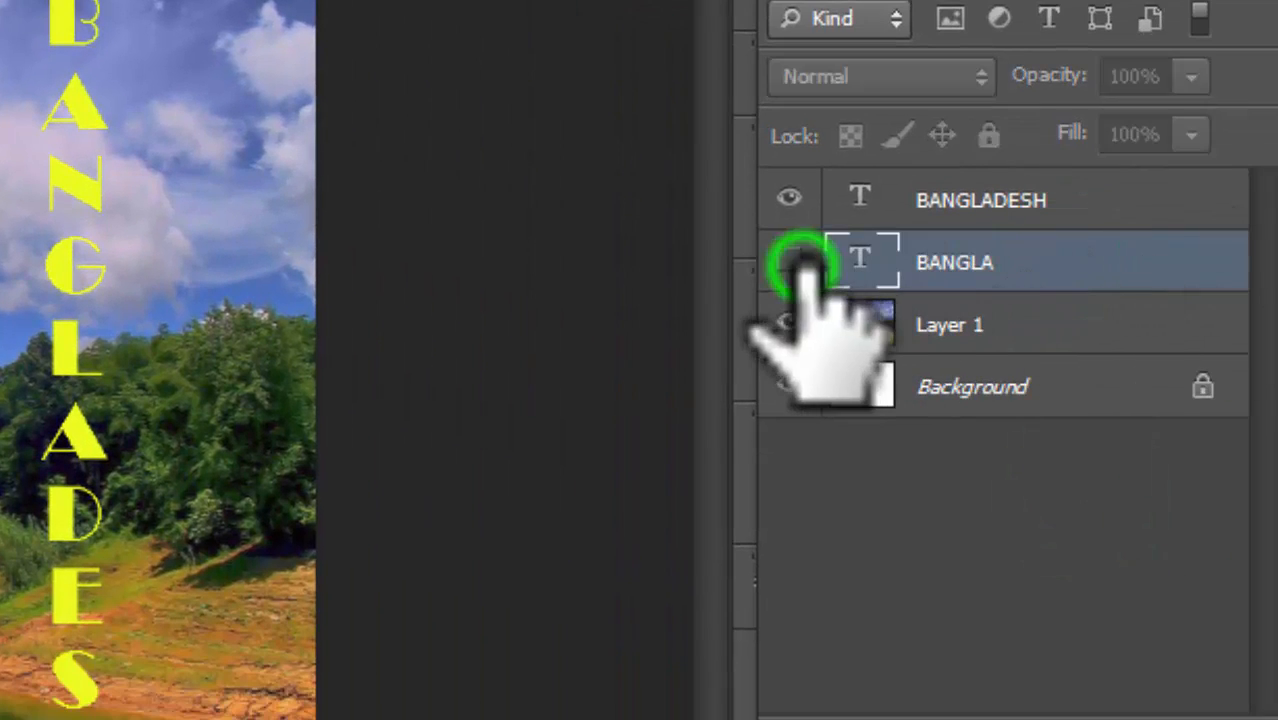
pyautogui.click(799, 262)
pyautogui.click(792, 263)
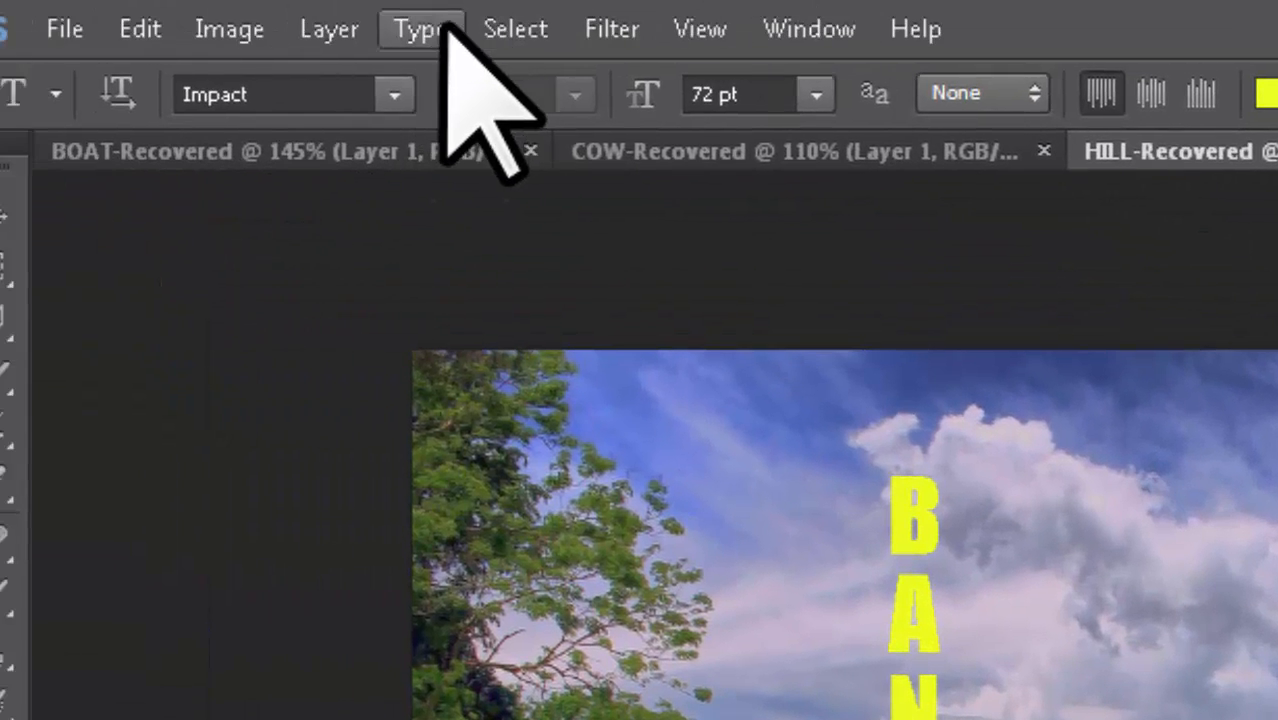
# Switch the BANGLA text's orientation to Horizontal and return it to Vertical
pyautogui.click(446, 26)
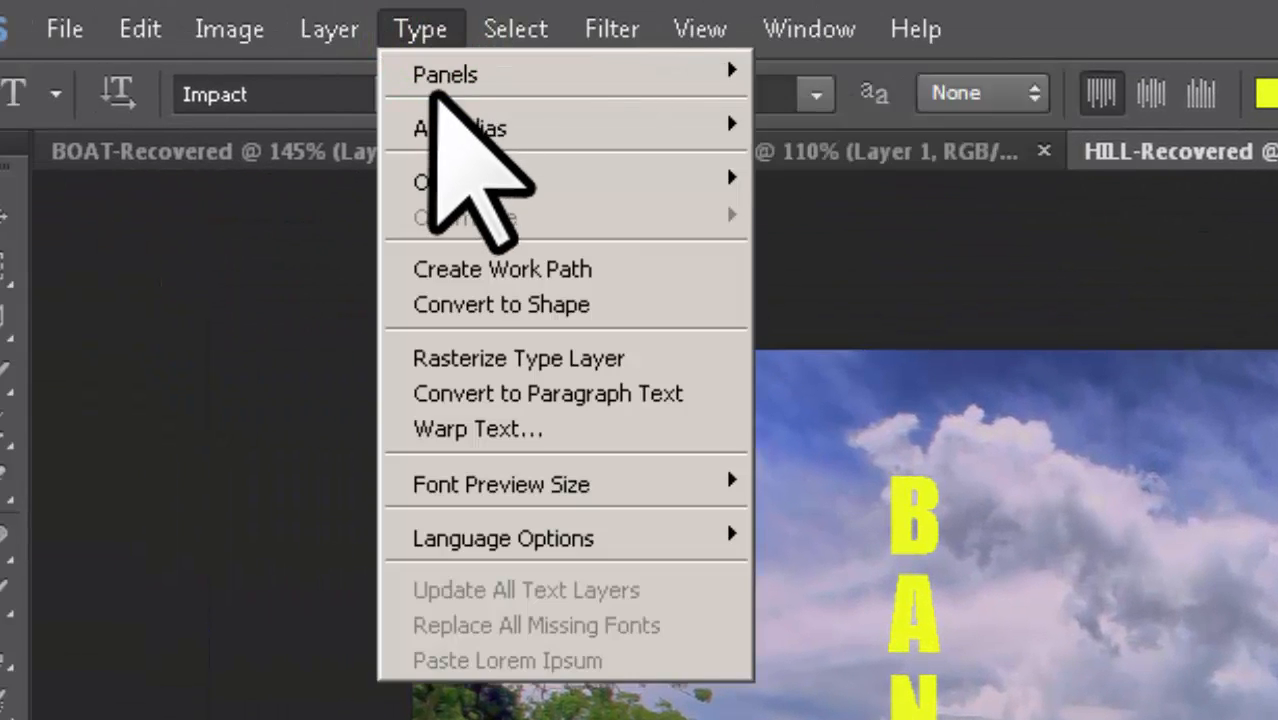
pyautogui.moveTo(457, 143)
pyautogui.moveTo(462, 182)
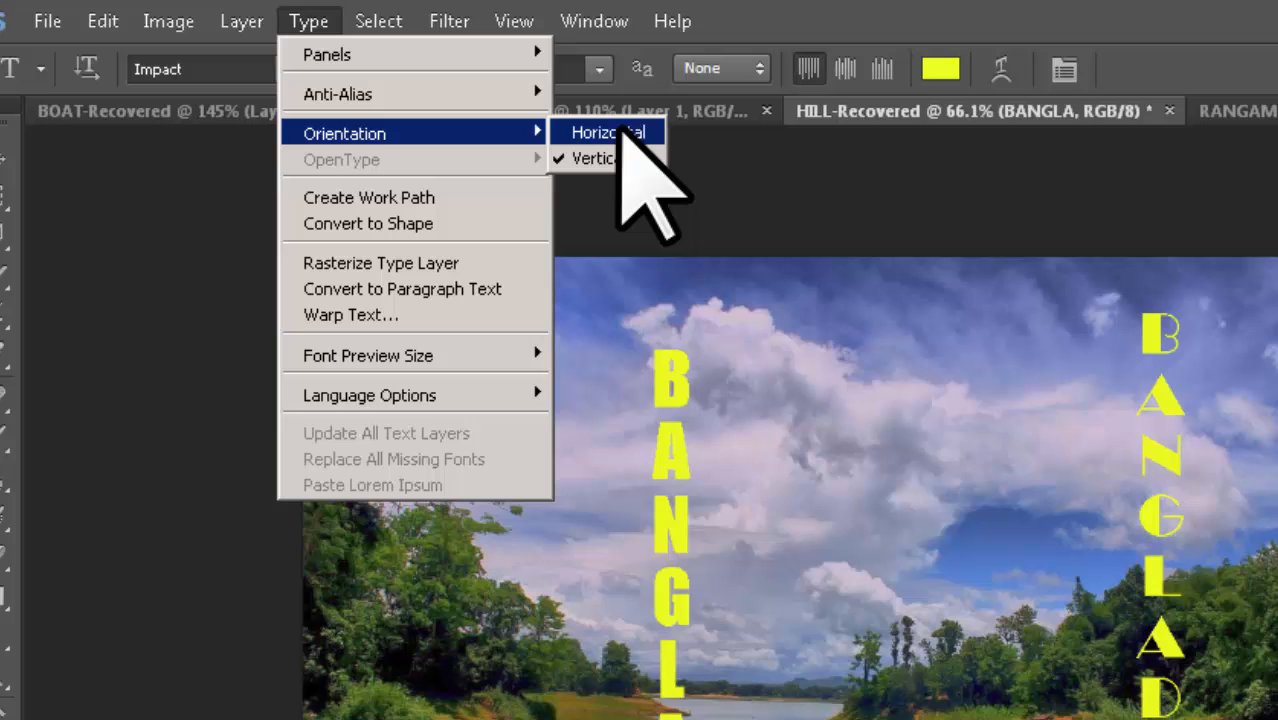
pyautogui.click(845, 182)
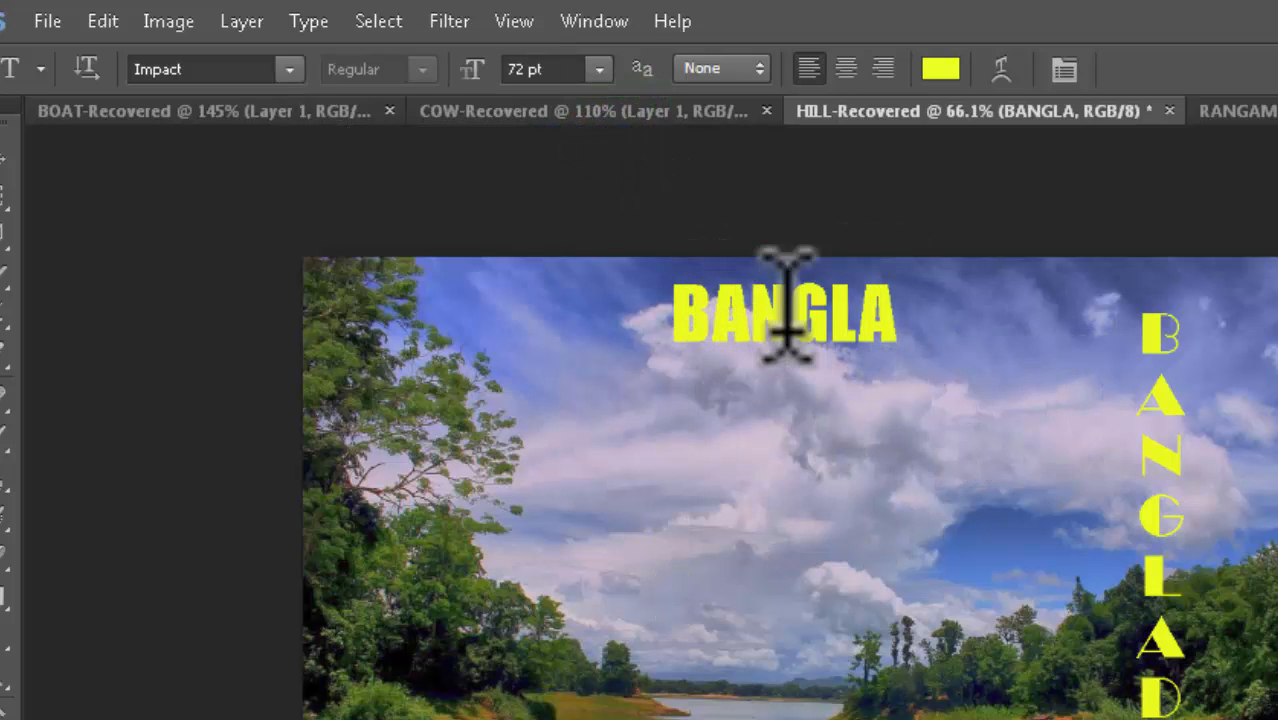
pyautogui.click(308, 21)
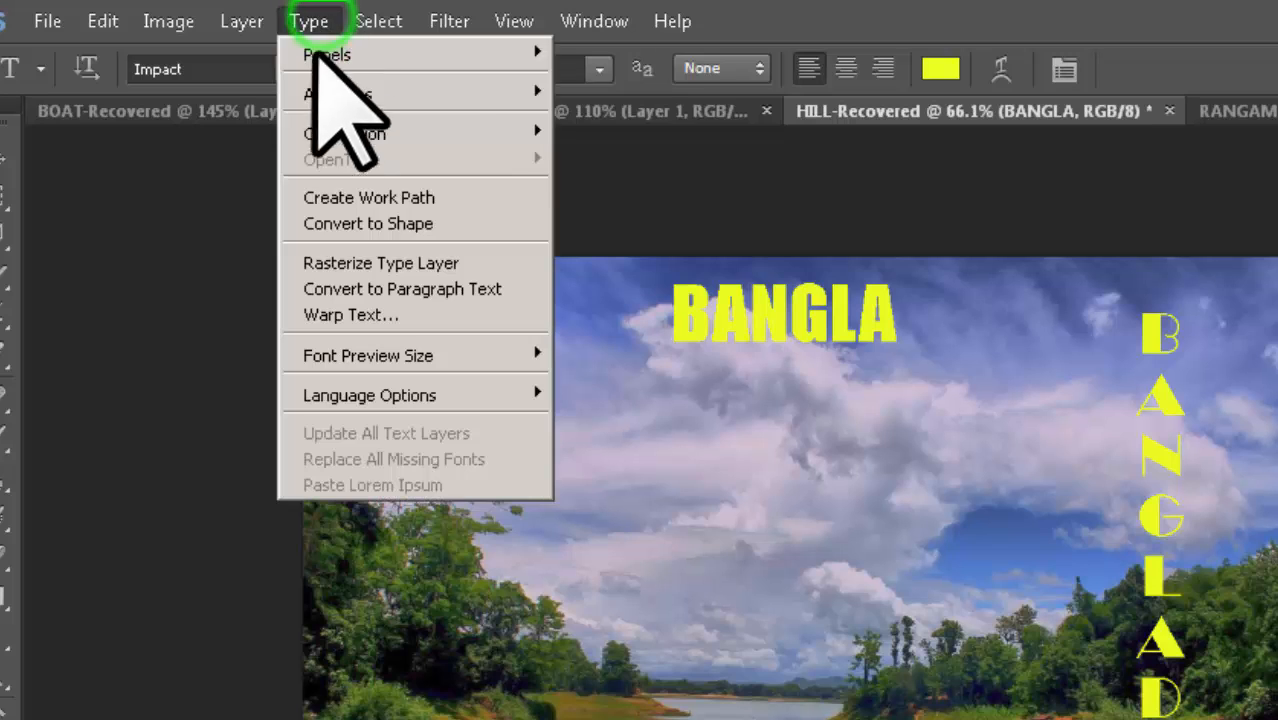
pyautogui.moveTo(508, 135)
pyautogui.click(607, 158)
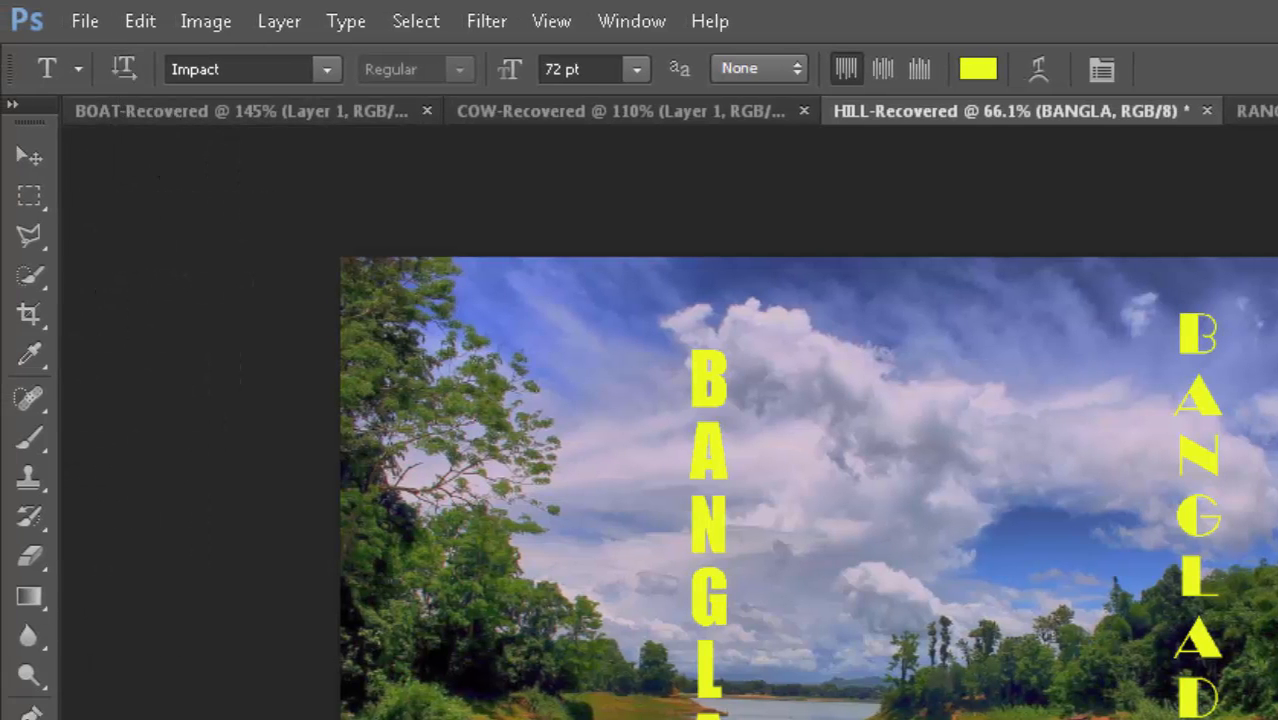
# Review the available type tools and the Orientation options for the BANGLA text, keeping Vertical
pyautogui.rightClick(31, 607)
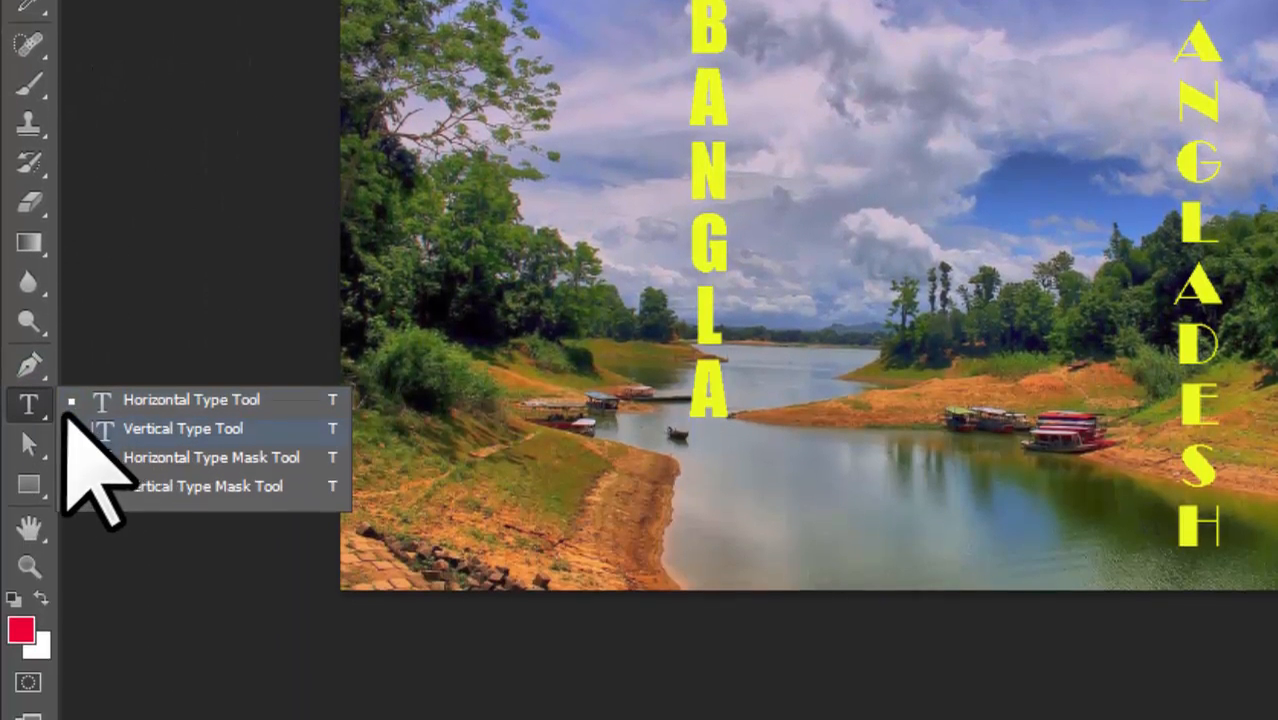
pyautogui.click(39, 348)
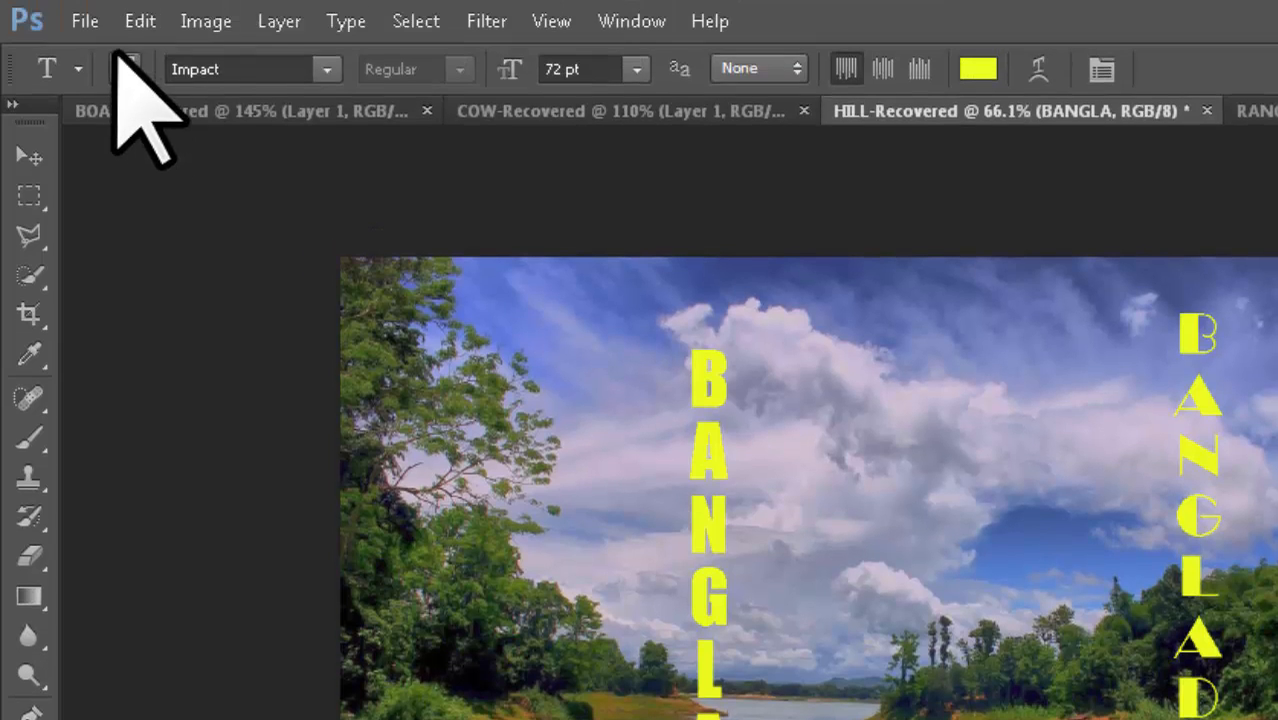
pyautogui.click(346, 21)
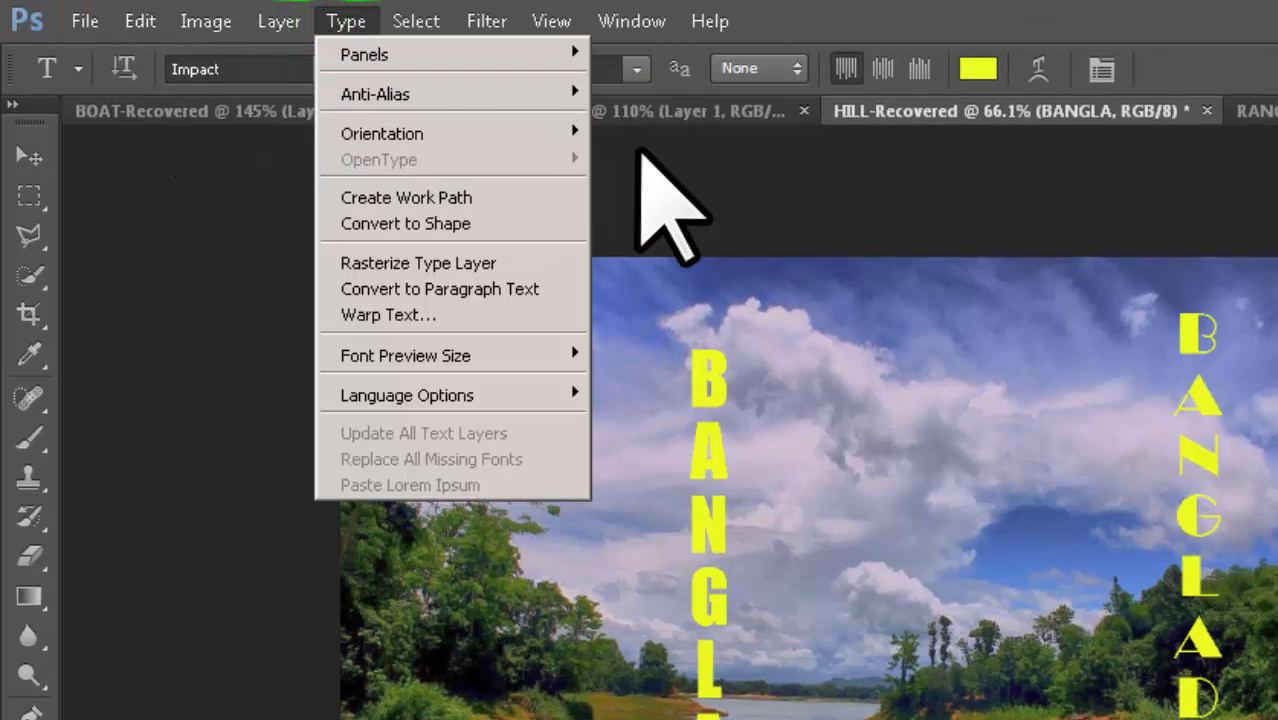
pyautogui.moveTo(540, 140)
pyautogui.click(636, 158)
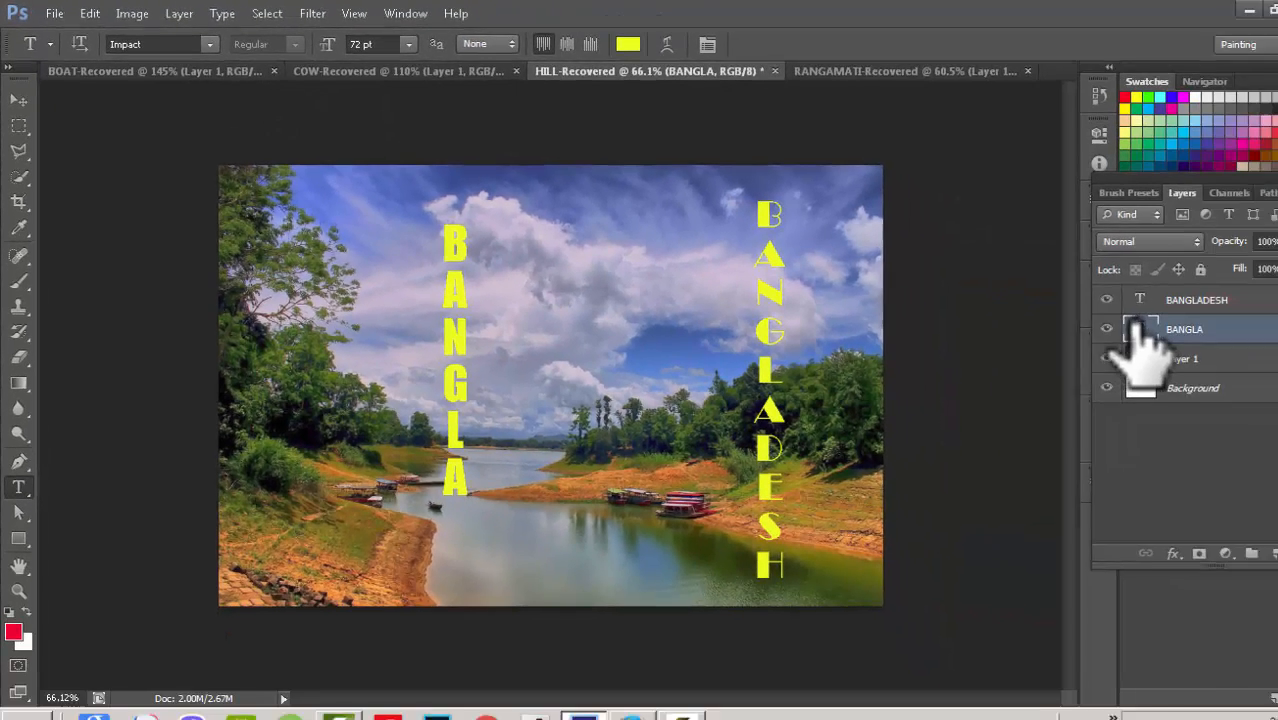
# Select all of the BANGLA text and try to set its anti-aliasing to Smooth
pyautogui.click(1093, 316)
pyautogui.doubleClick(1093, 316)
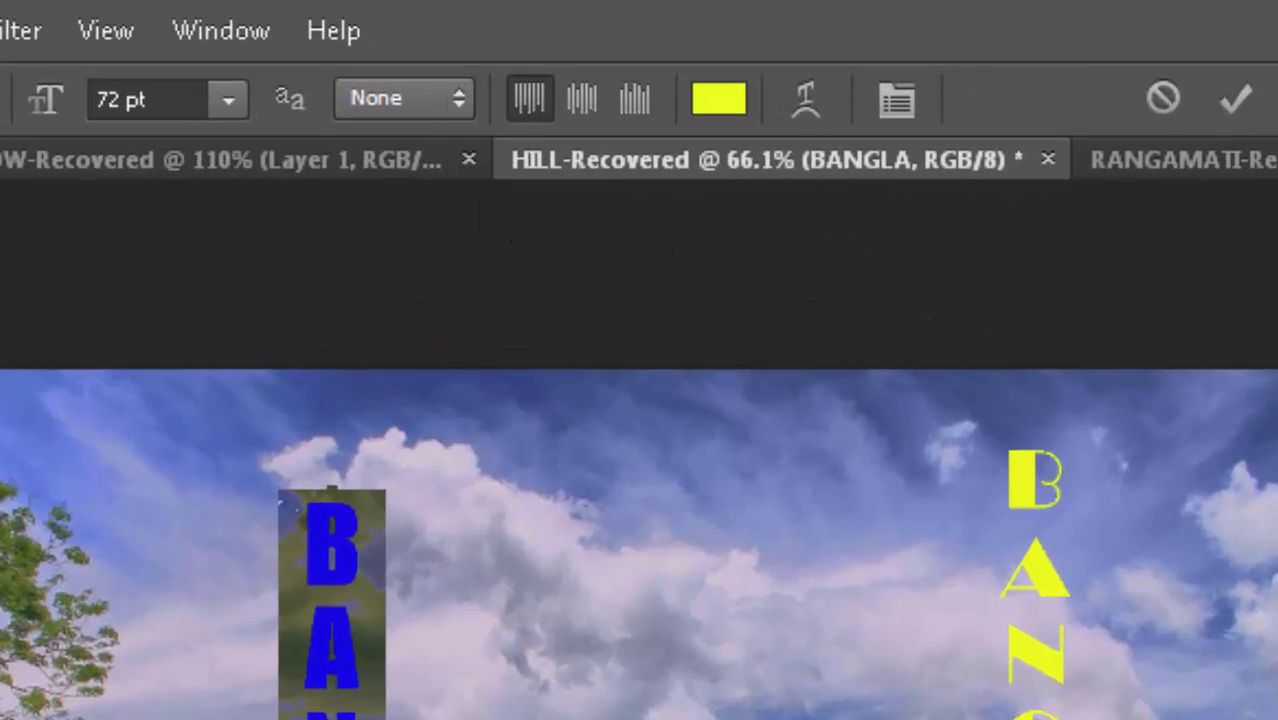
pyautogui.click(456, 99)
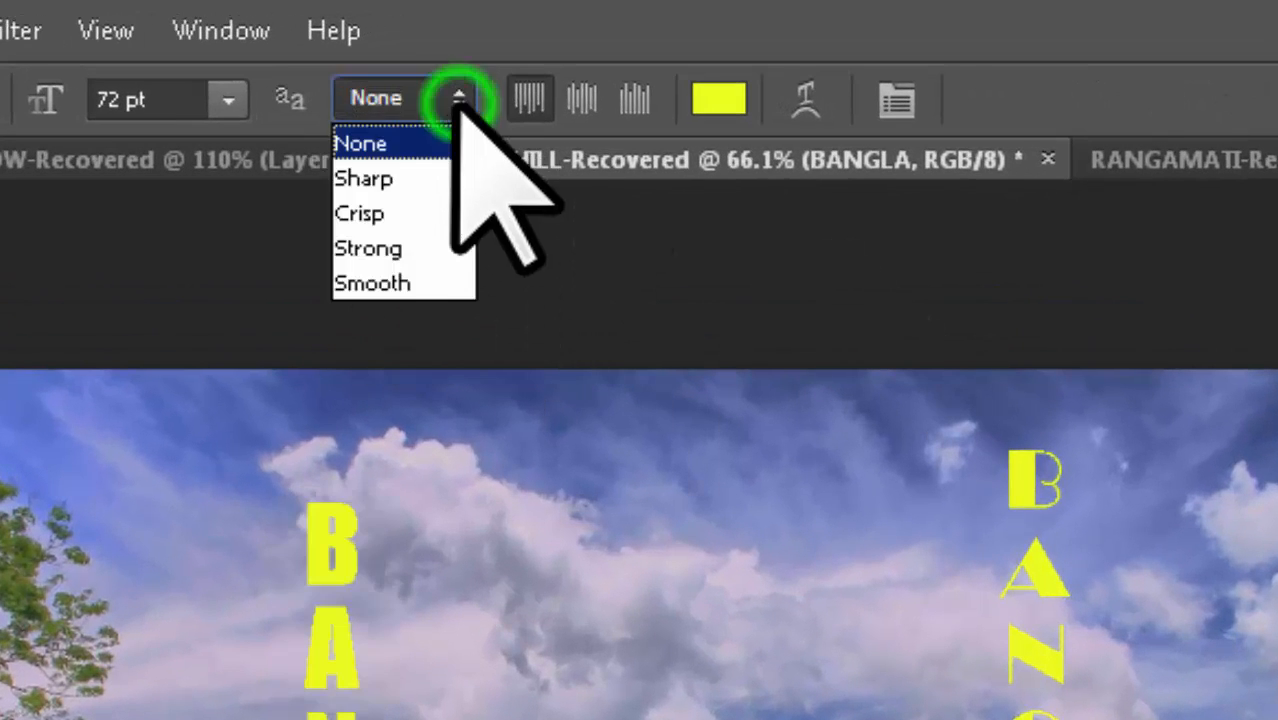
pyautogui.click(398, 284)
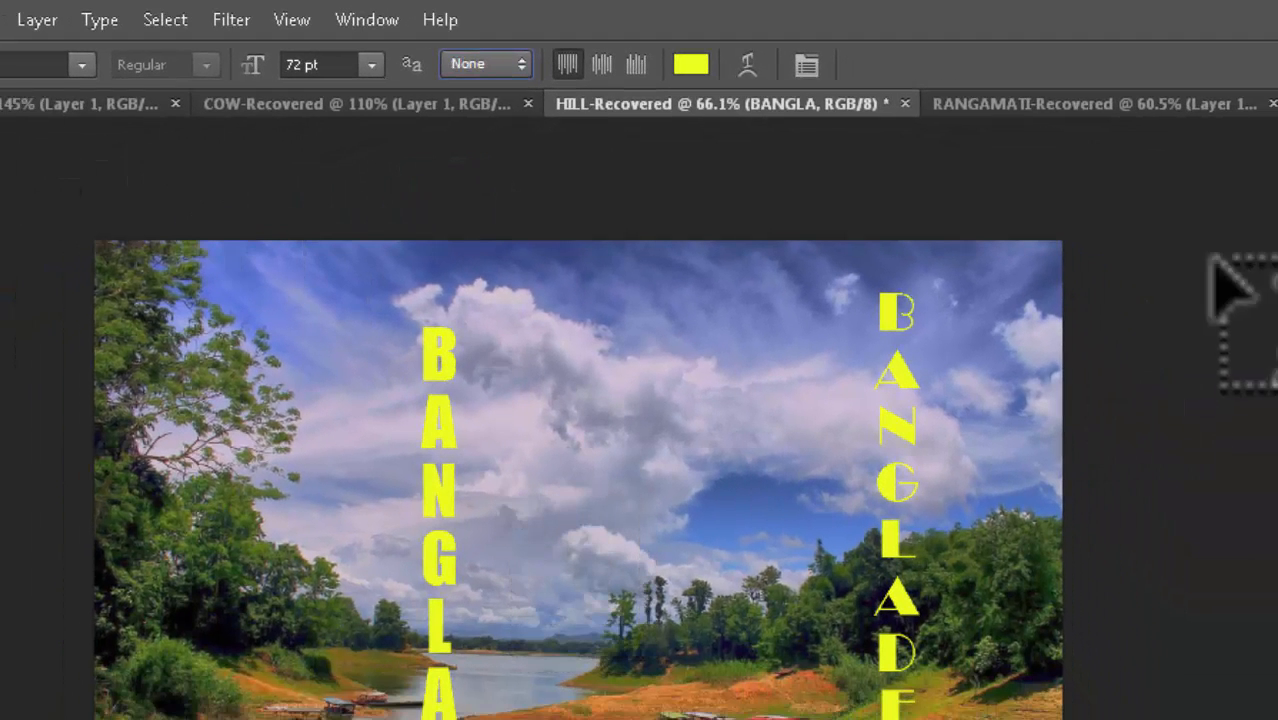
# Reselect the BANGLA layer with the Type tool and set its anti-aliasing to Strong
pyautogui.click(1244, 234)
pyautogui.click(3, 150)
pyautogui.scroll(5, 870, 472)
pyautogui.scroll(2, 348, 492)
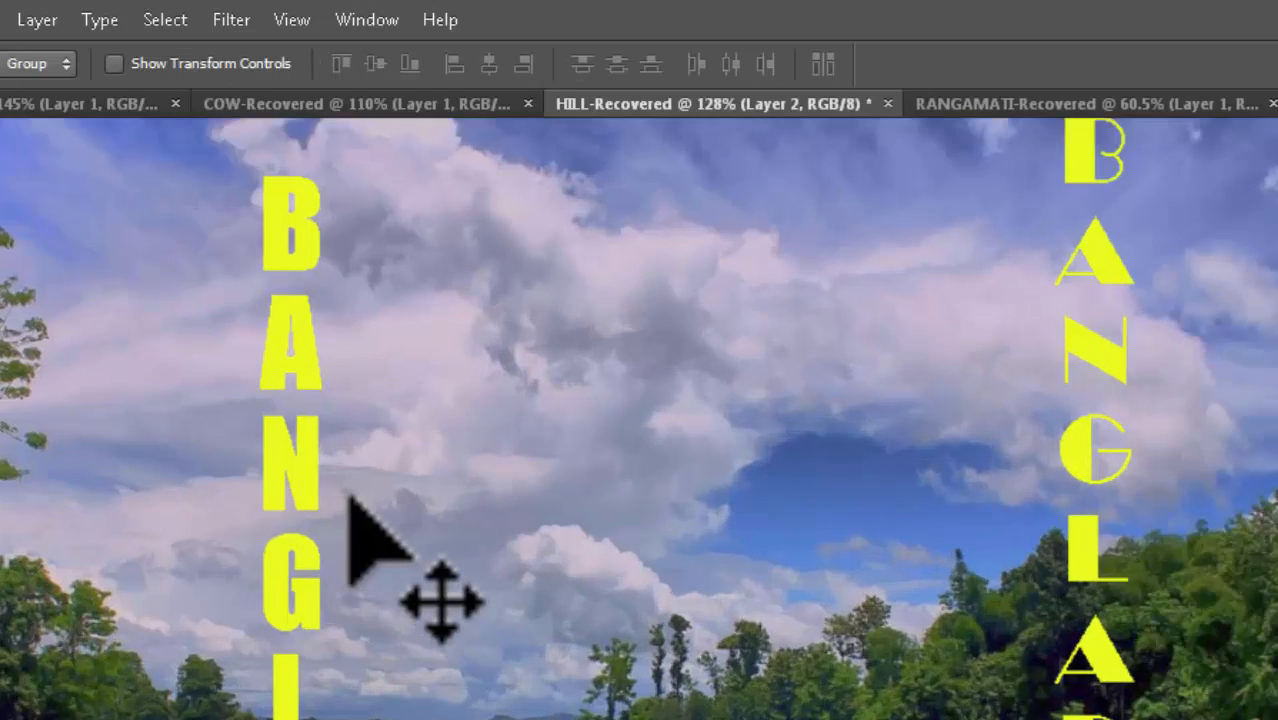
pyautogui.scroll(-1, 350, 495)
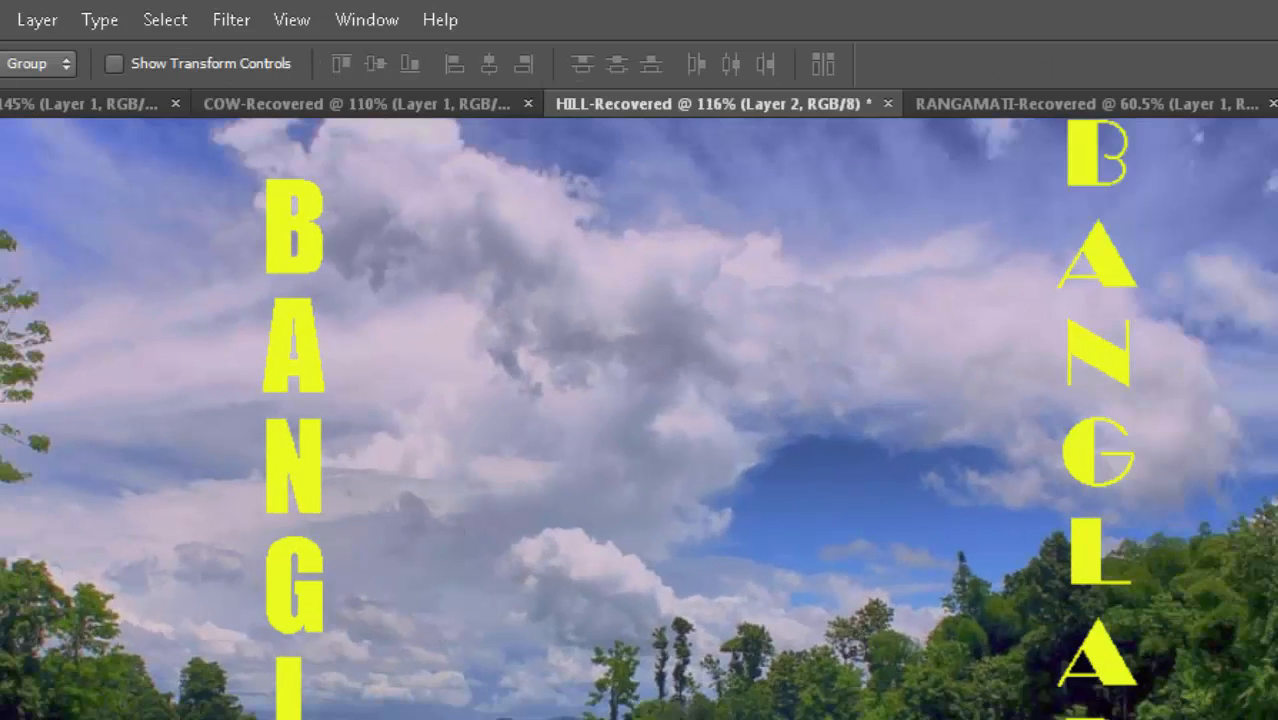
pyautogui.press('t')
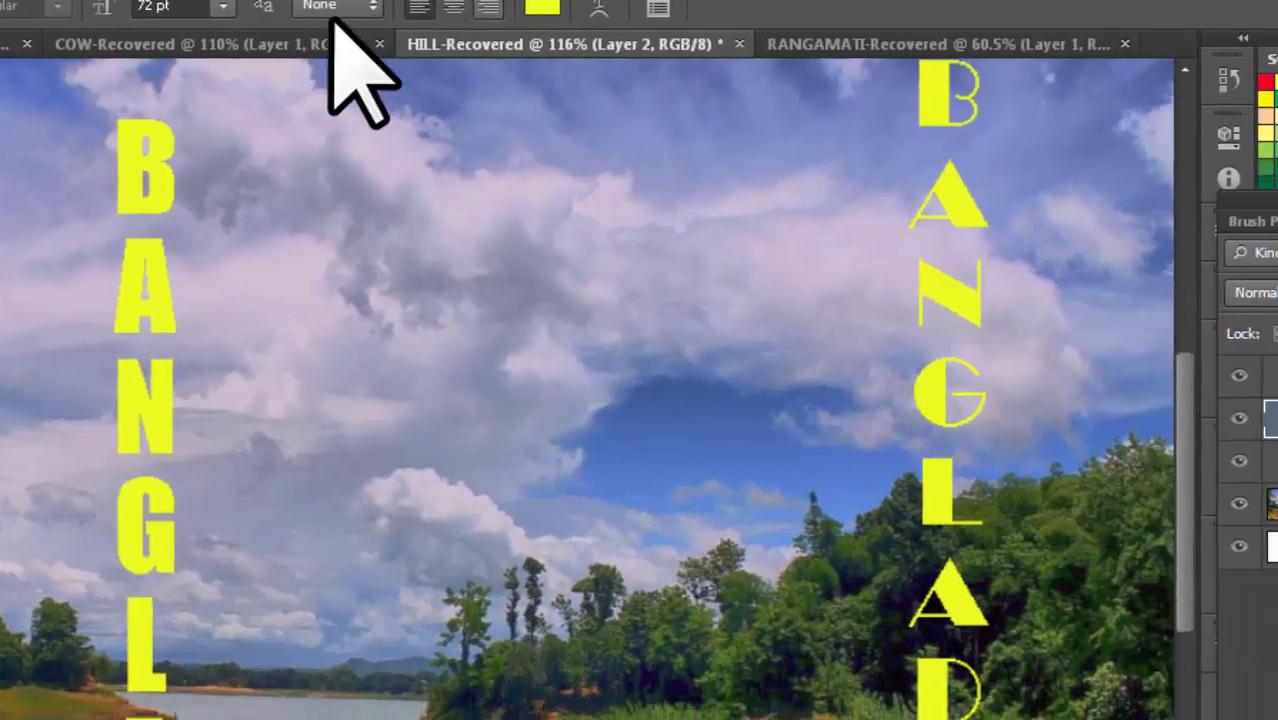
pyautogui.click(1020, 323)
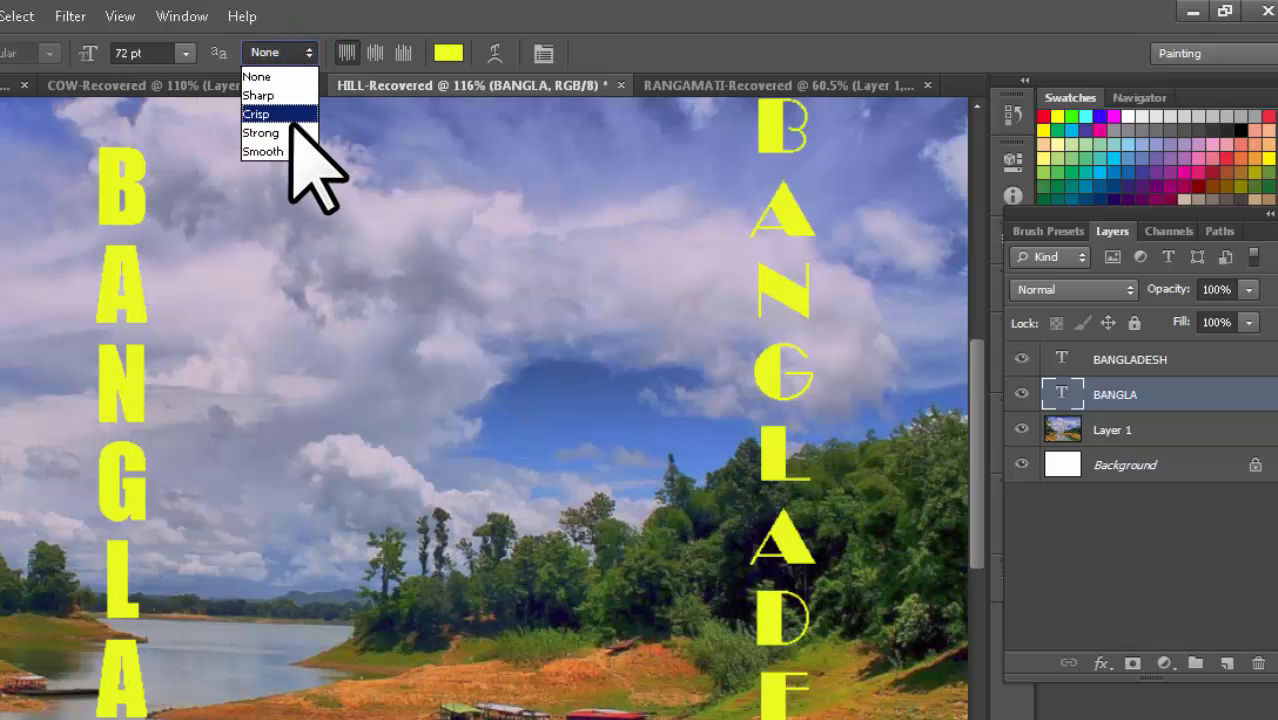
pyautogui.click(265, 151)
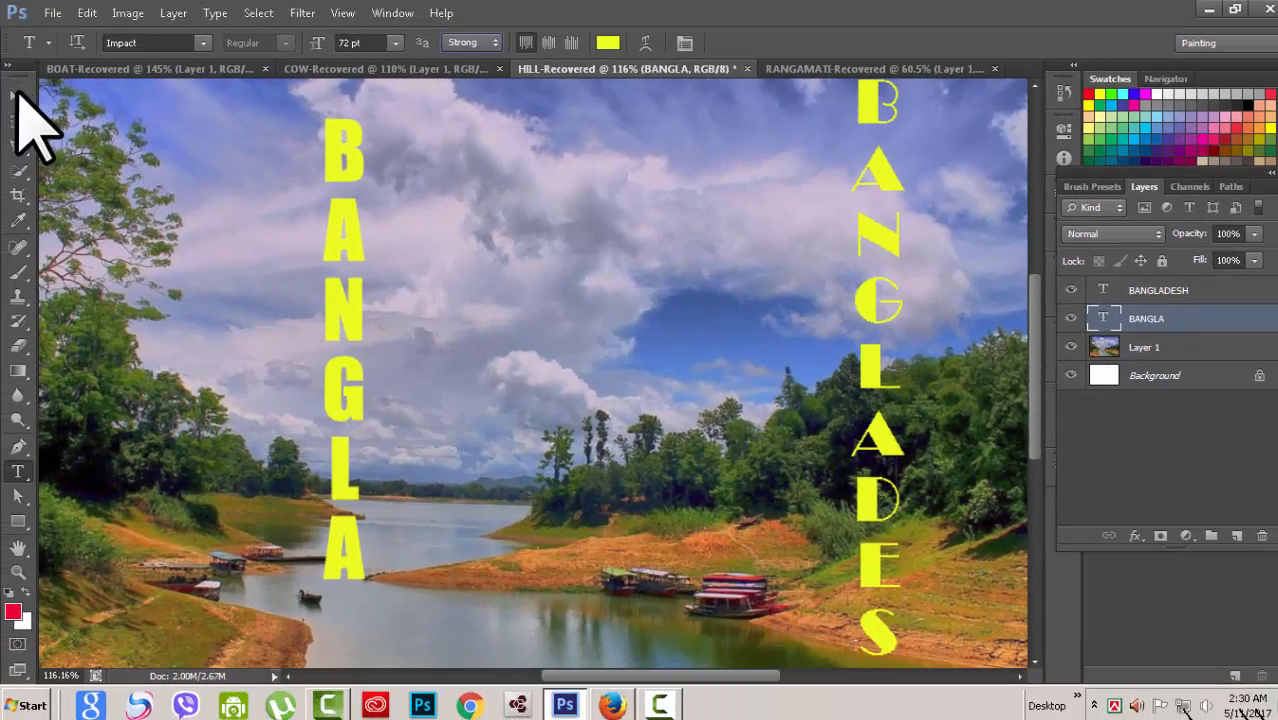
# Examine the edges of the BANGLA text's letter B up close and change the anti-aliasing to Smooth
pyautogui.click(18, 96)
pyautogui.scroll(5, 371, 324)
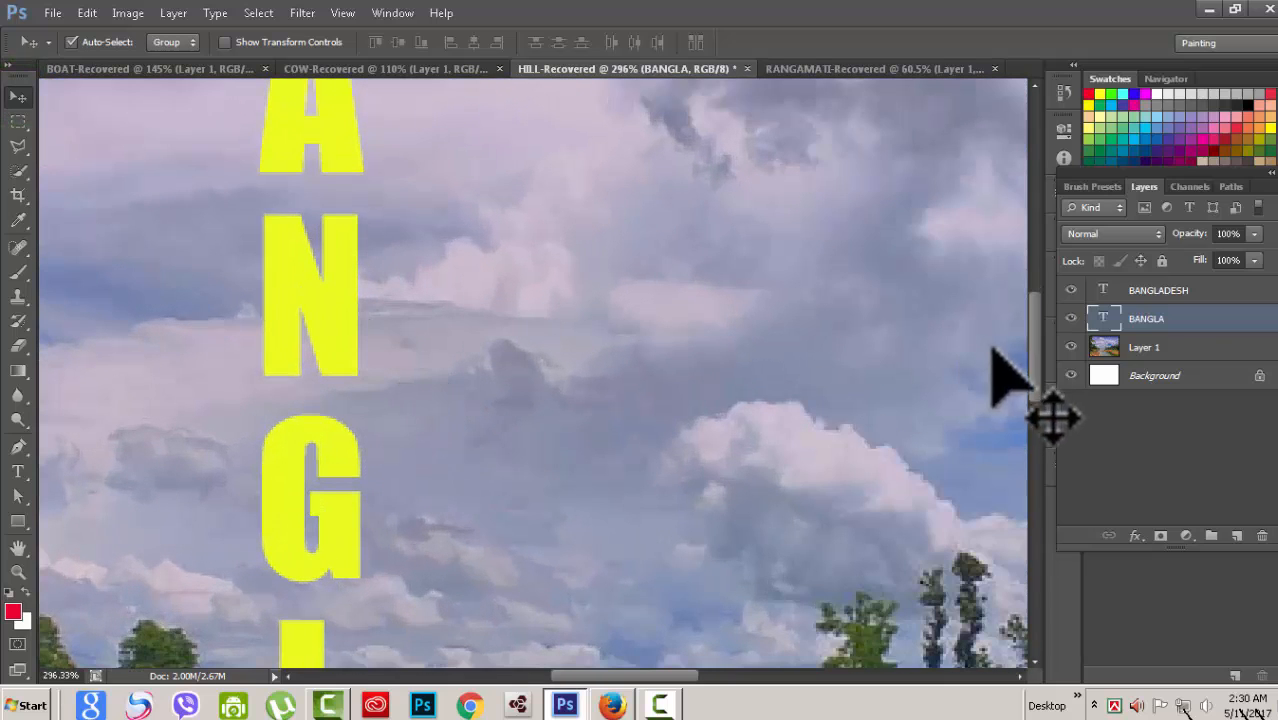
pyautogui.moveTo(1030, 377); pyautogui.dragTo(1033, 314)
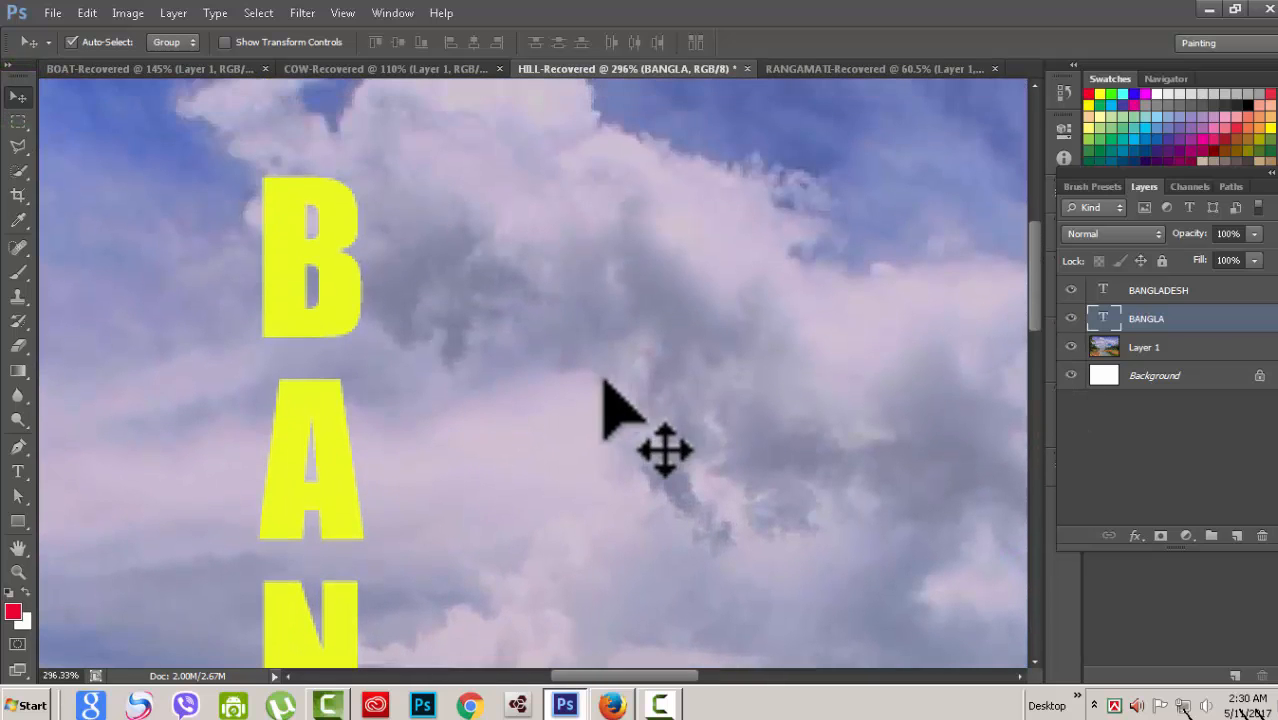
pyautogui.scroll(2, 683, 372)
pyautogui.moveTo(610, 676); pyautogui.dragTo(555, 677)
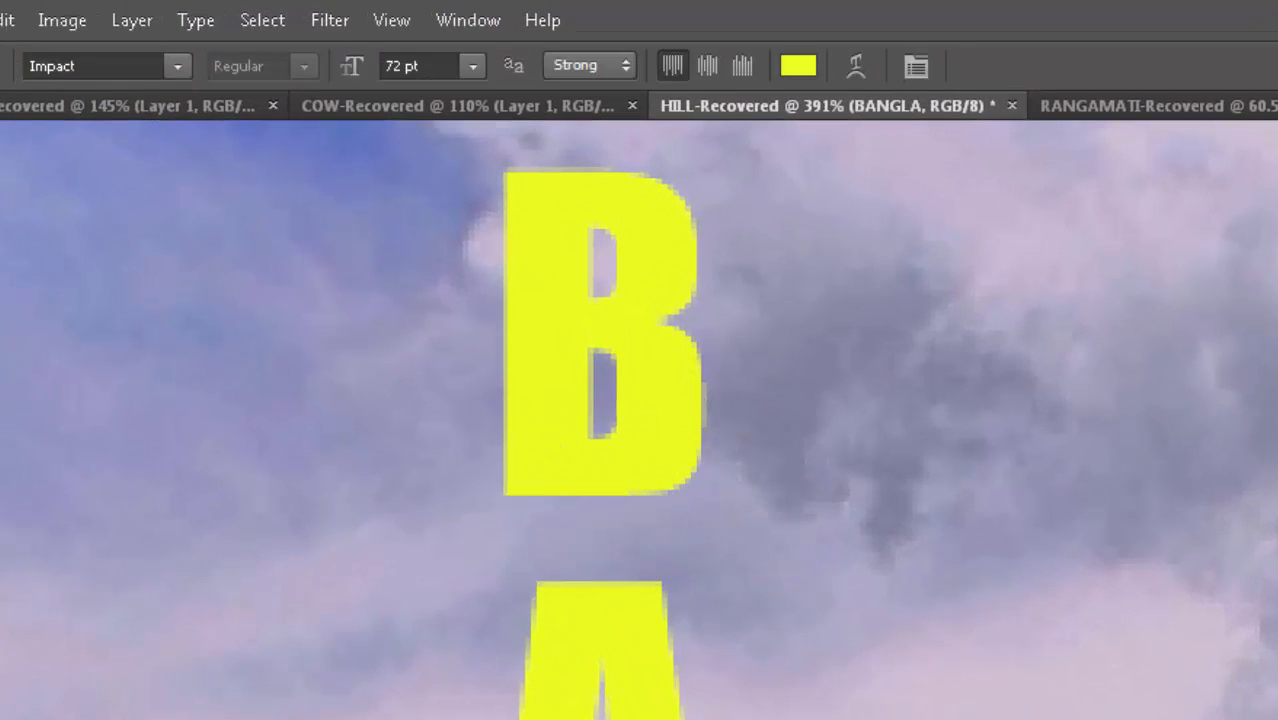
pyautogui.hotkey('ctrl', ',')
pyautogui.hotkey('ctrl', ',')
pyautogui.click(622, 66)
pyautogui.click(580, 188)
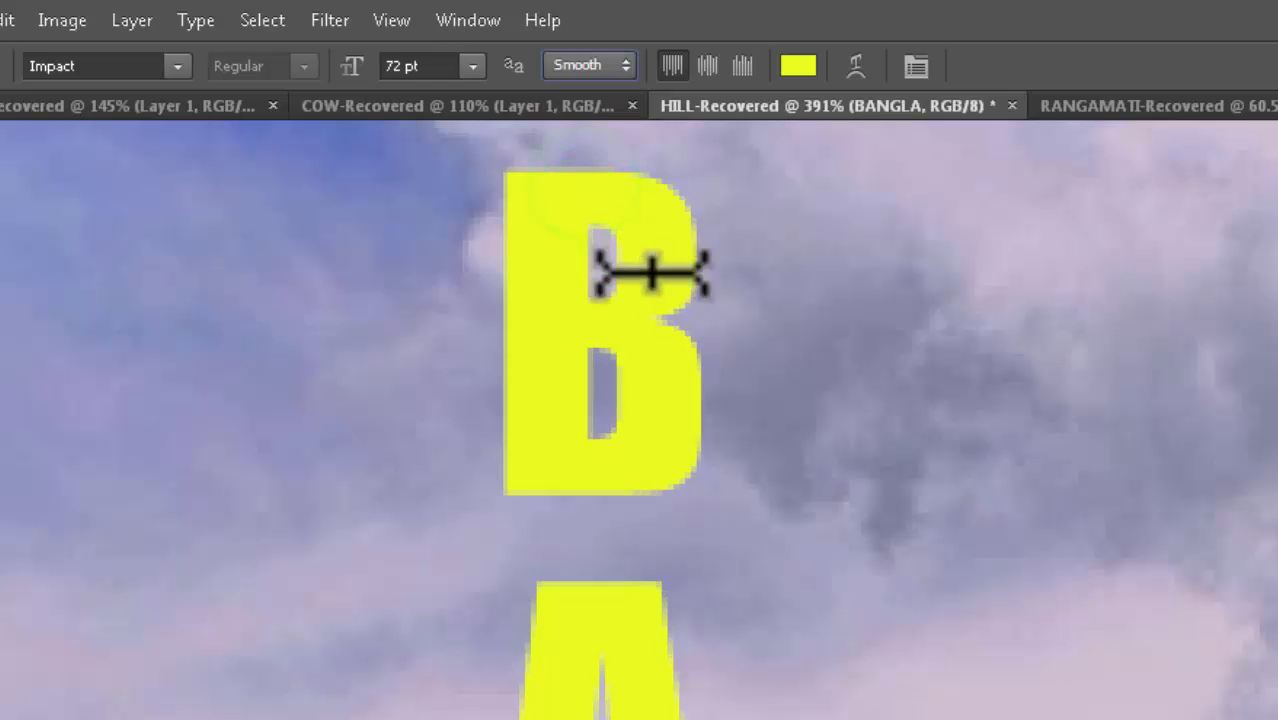
# Compare the Crisp, Sharp and None anti-aliasing settings on the BANGLA text, ending on Sharp
pyautogui.click(615, 66)
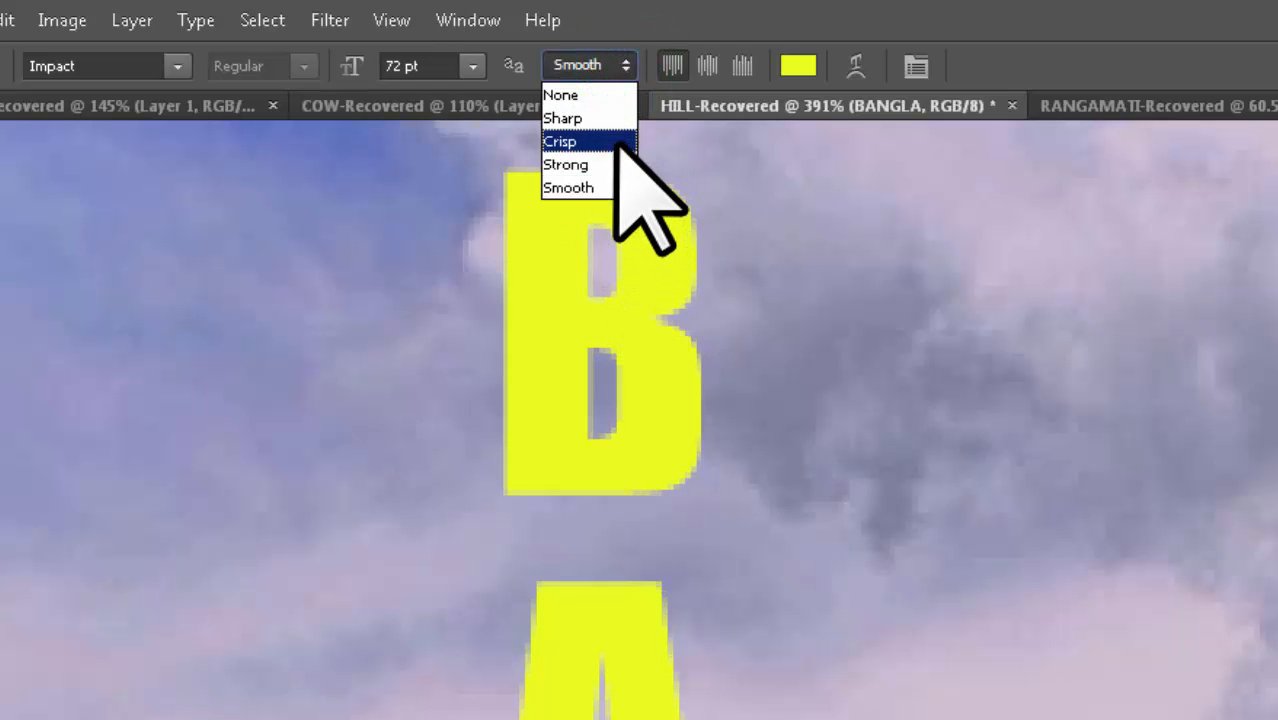
pyautogui.click(612, 143)
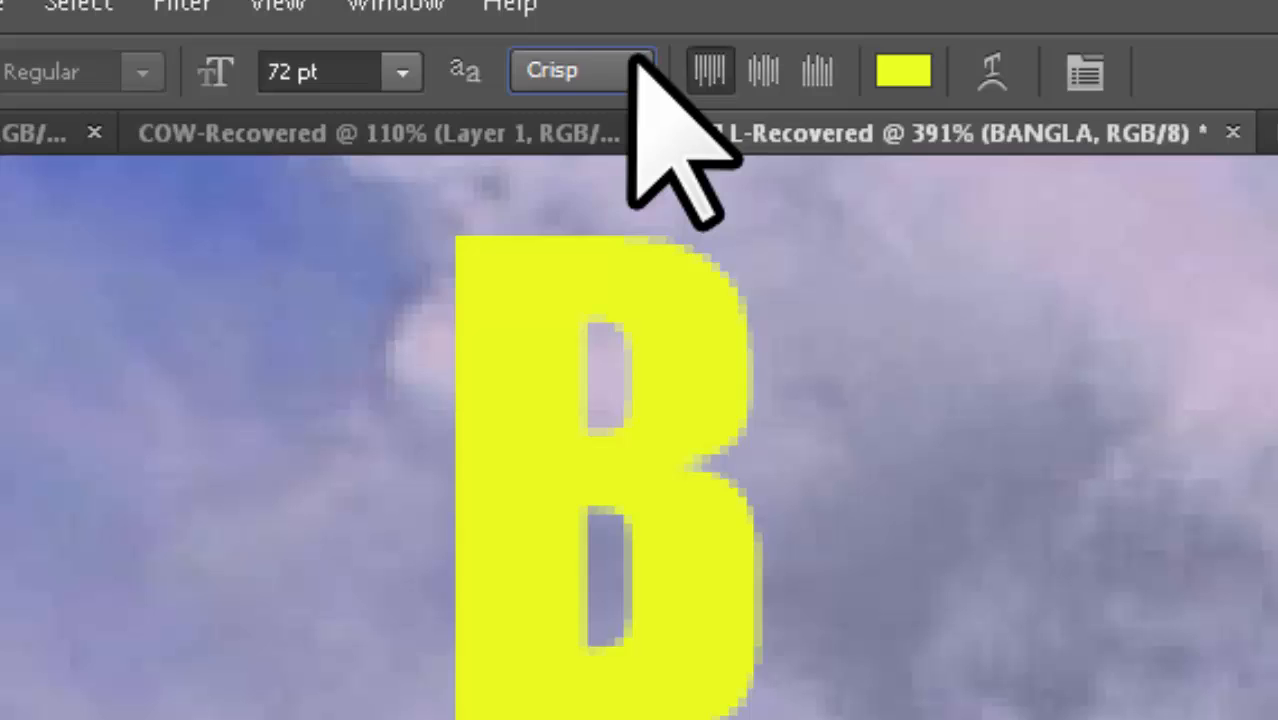
pyautogui.click(632, 62)
pyautogui.click(612, 150)
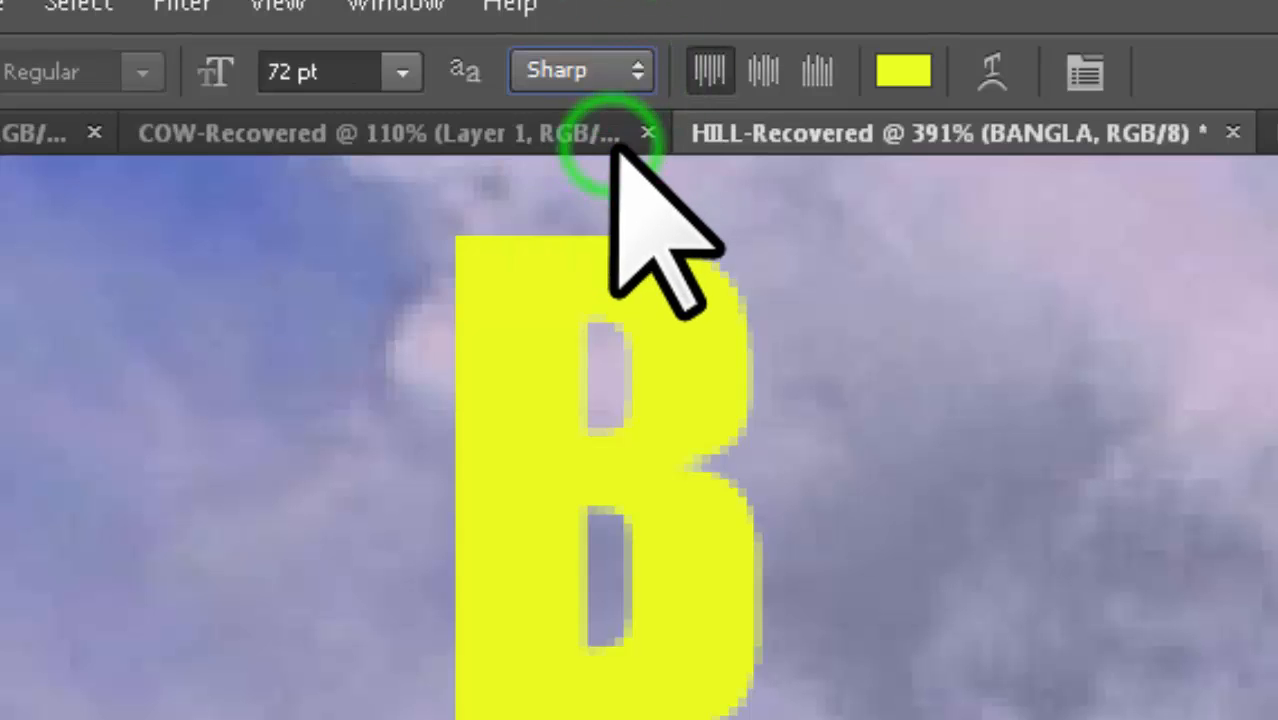
pyautogui.click(645, 66)
pyautogui.click(622, 116)
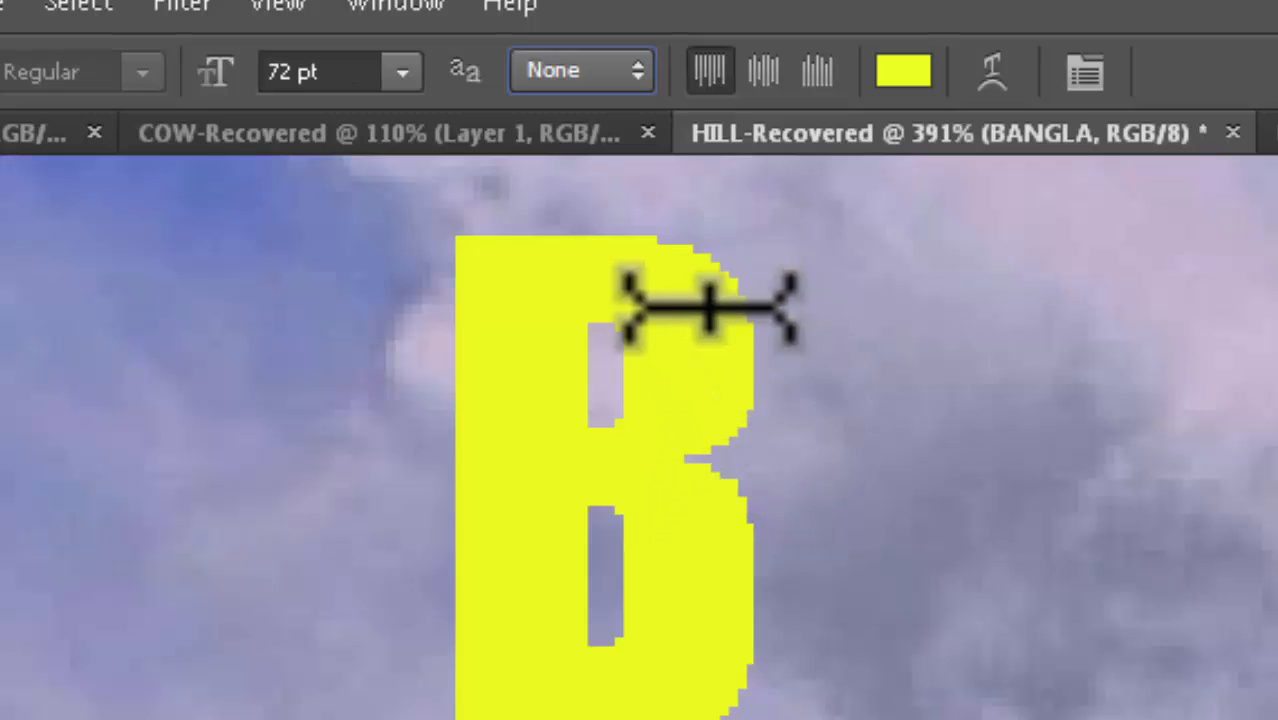
pyautogui.click(625, 66)
pyautogui.click(606, 150)
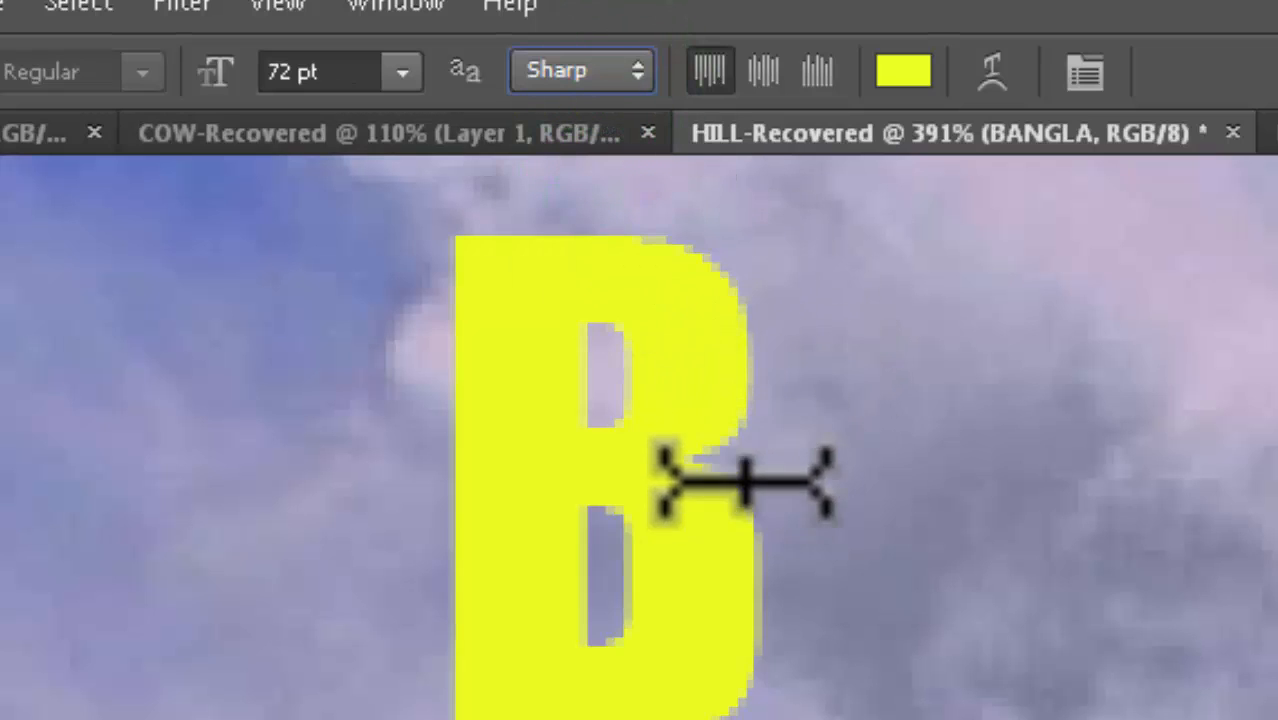
# Try Crisp and Strong anti-aliasing on the BANGLA text, settle on Smooth, and return to the Move tool
pyautogui.click(650, 58)
pyautogui.click(620, 187)
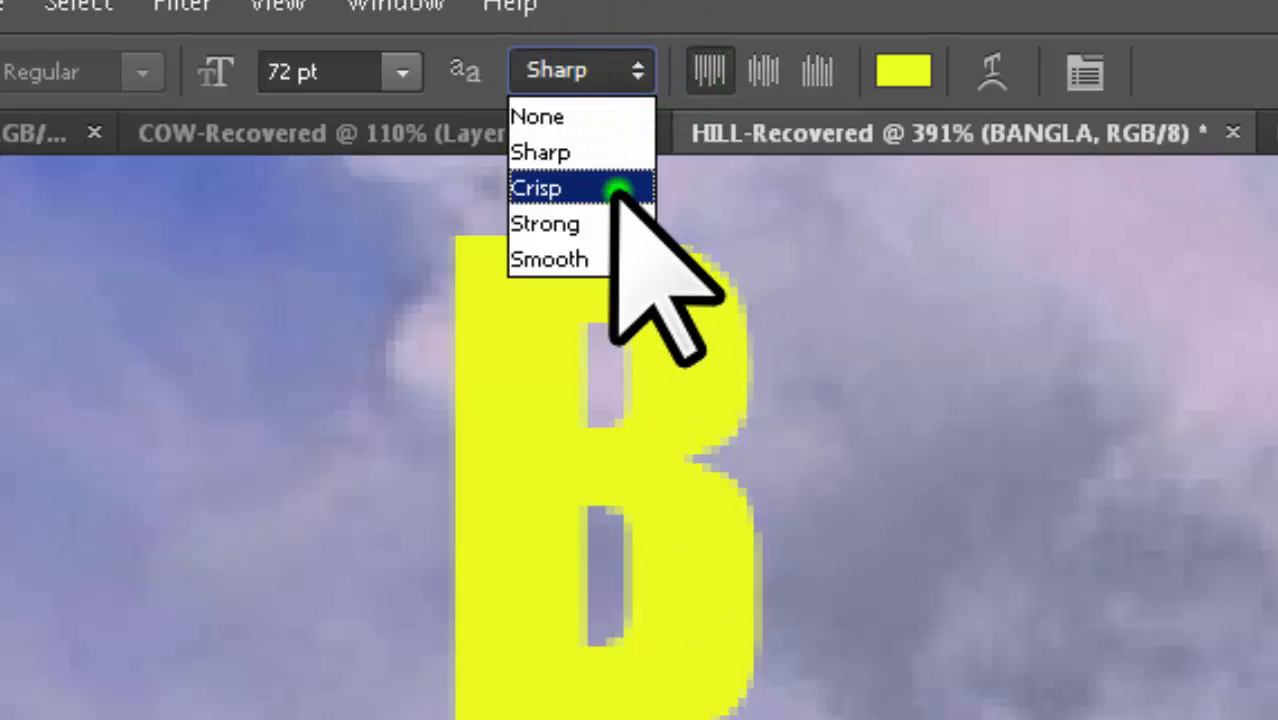
pyautogui.click(645, 63)
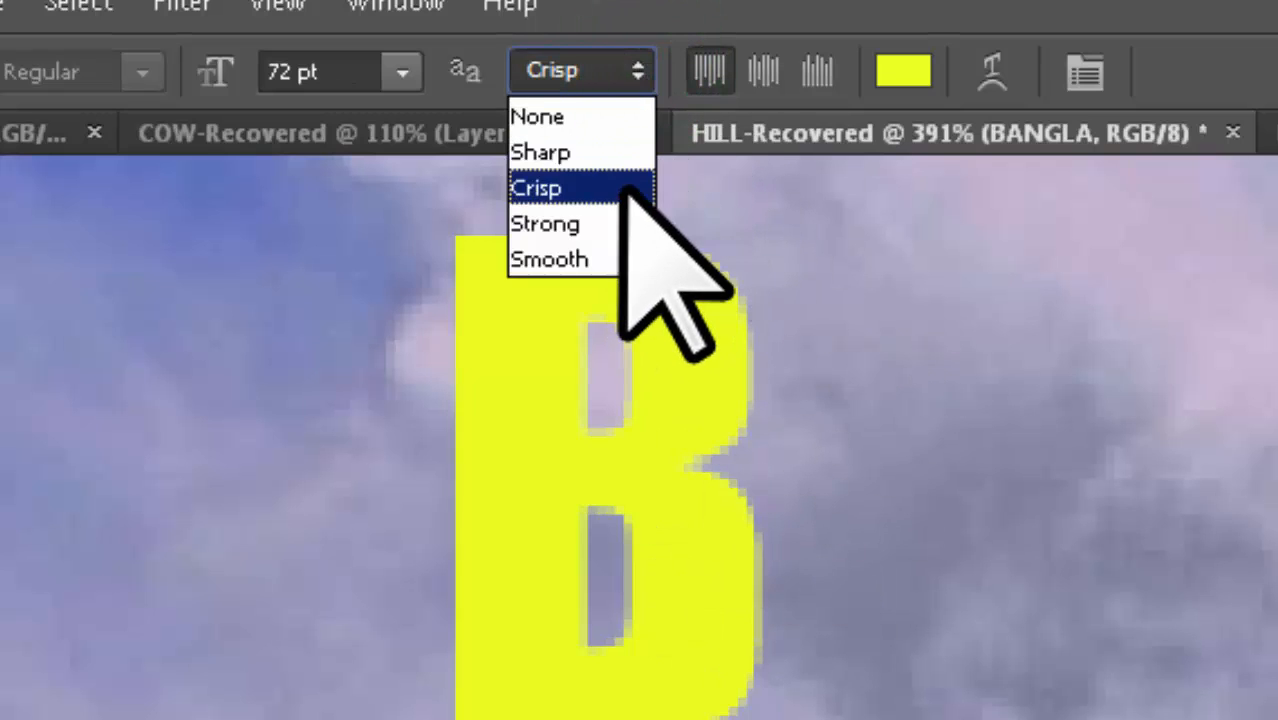
pyautogui.click(622, 218)
pyautogui.click(636, 68)
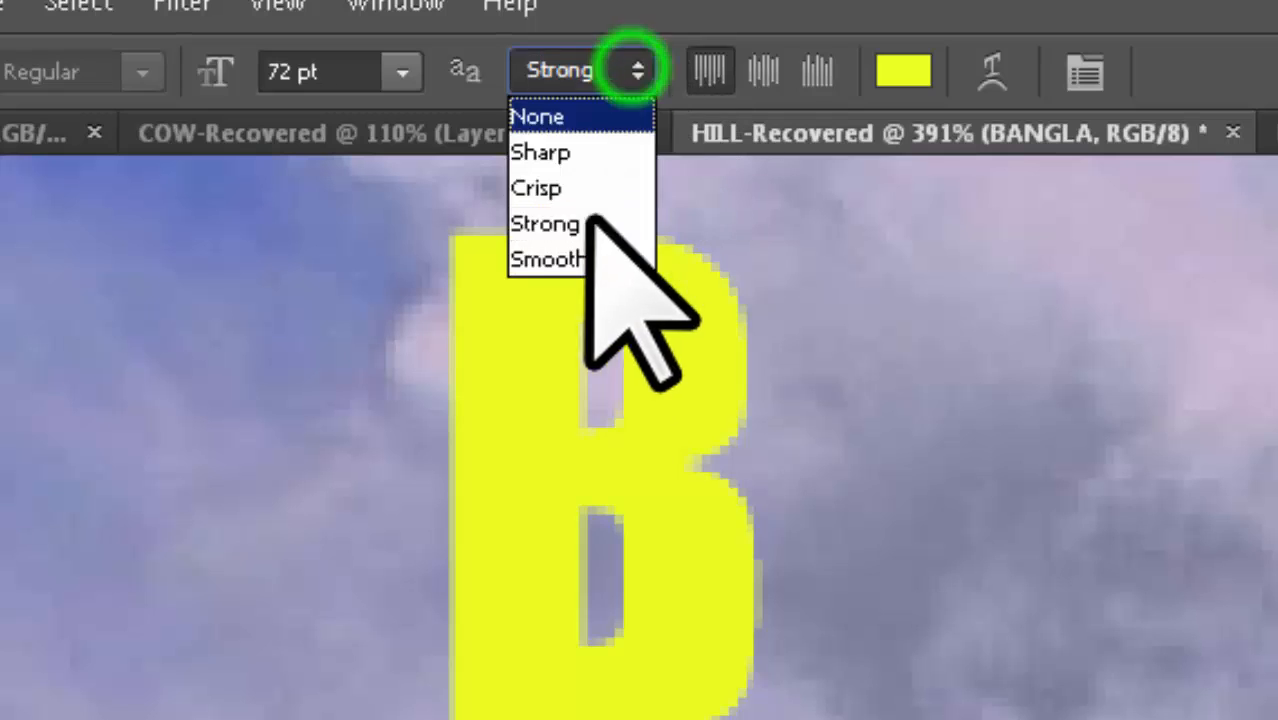
pyautogui.click(573, 258)
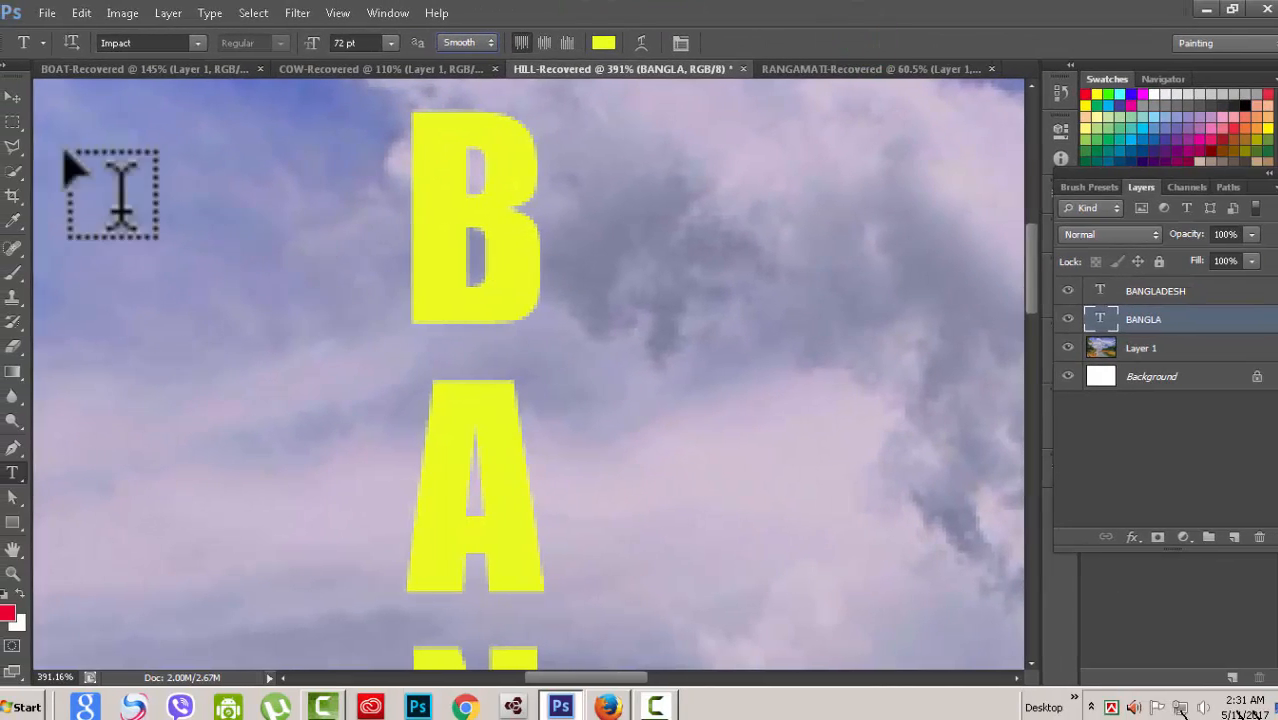
pyautogui.click(5, 97)
pyautogui.scroll(-1, 486, 306)
pyautogui.scroll(-5, 504, 306)
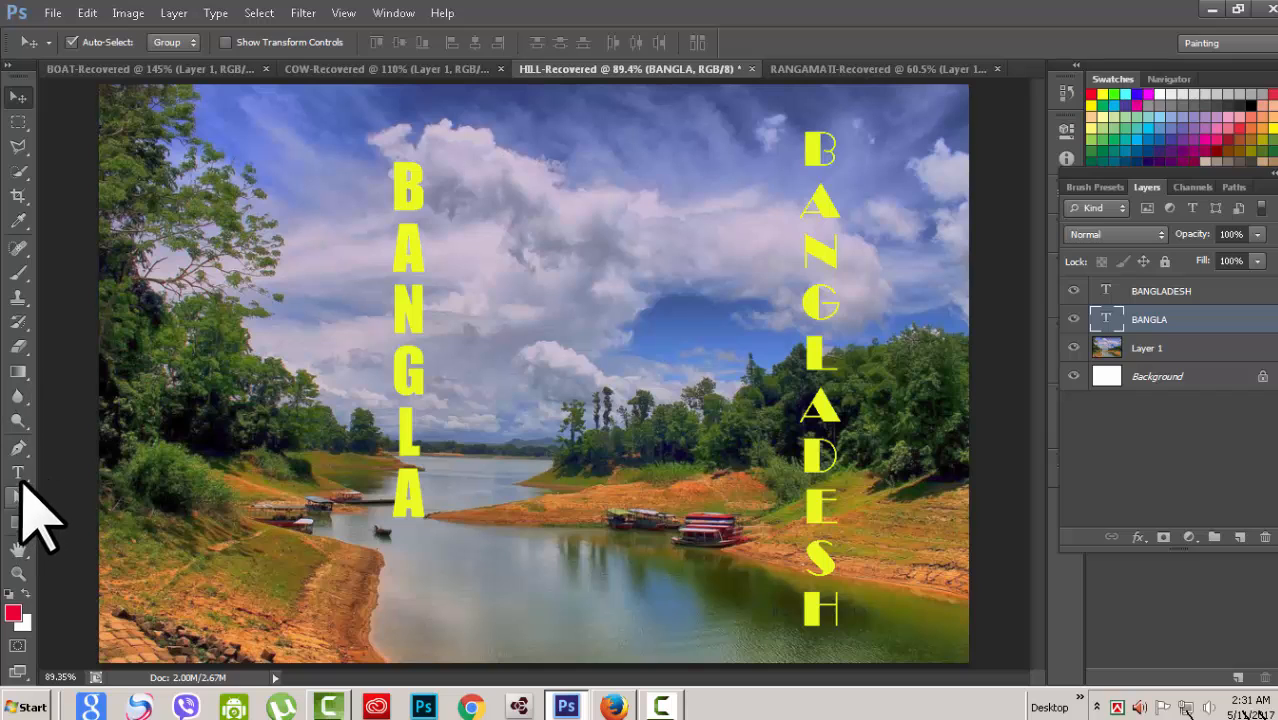
# Activate the Type tool and review the anti-aliasing methods available for the BANGLA text layer
pyautogui.click(18, 473)
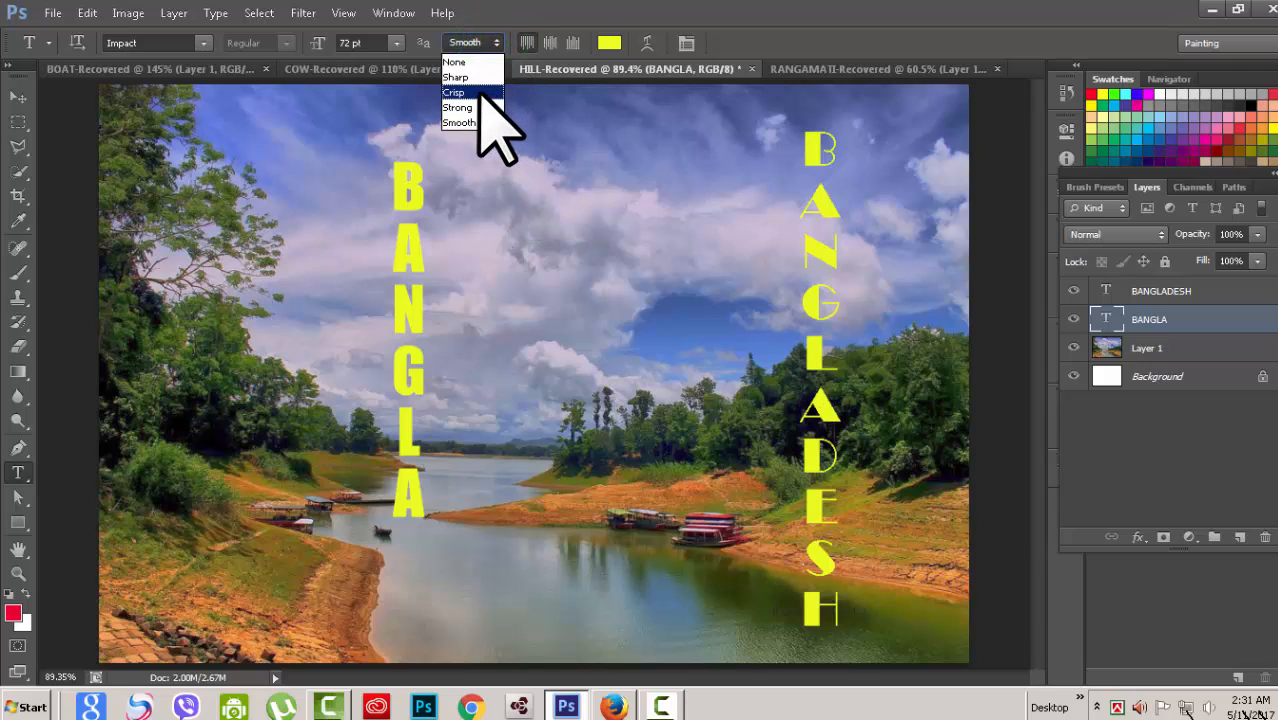
pyautogui.click(487, 45)
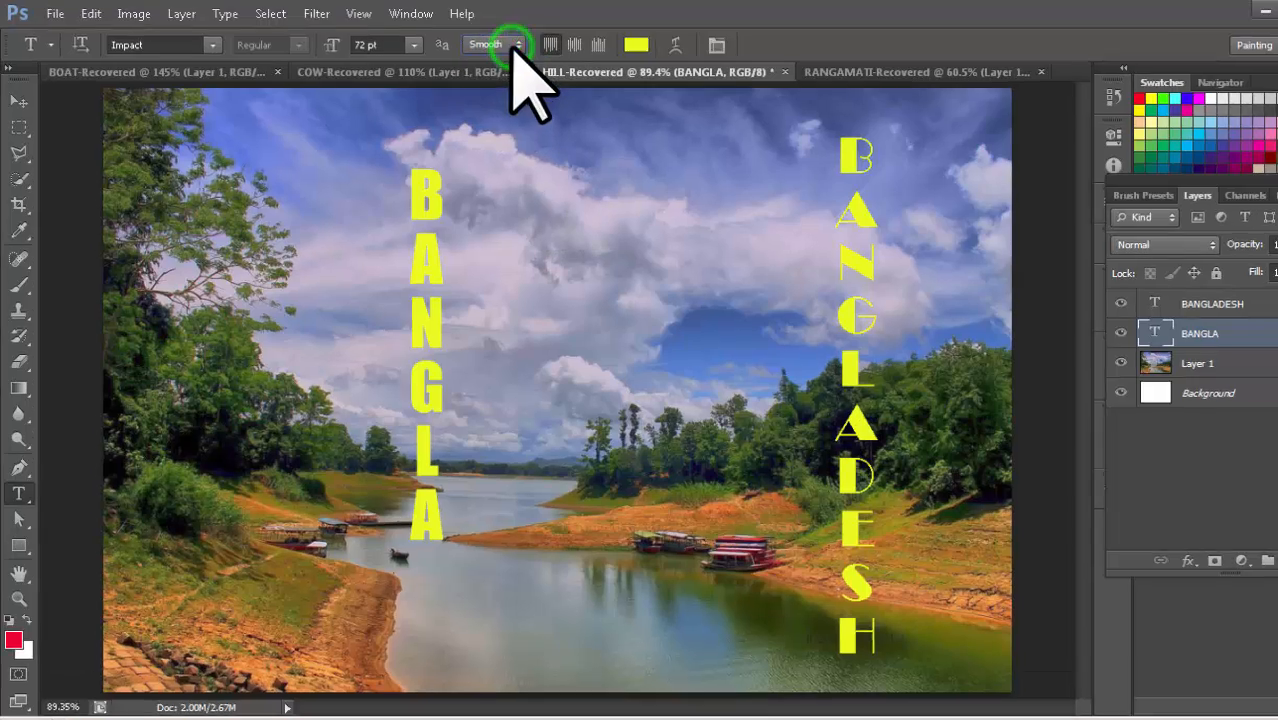
pyautogui.click(215, 13)
pyautogui.press('Escape')
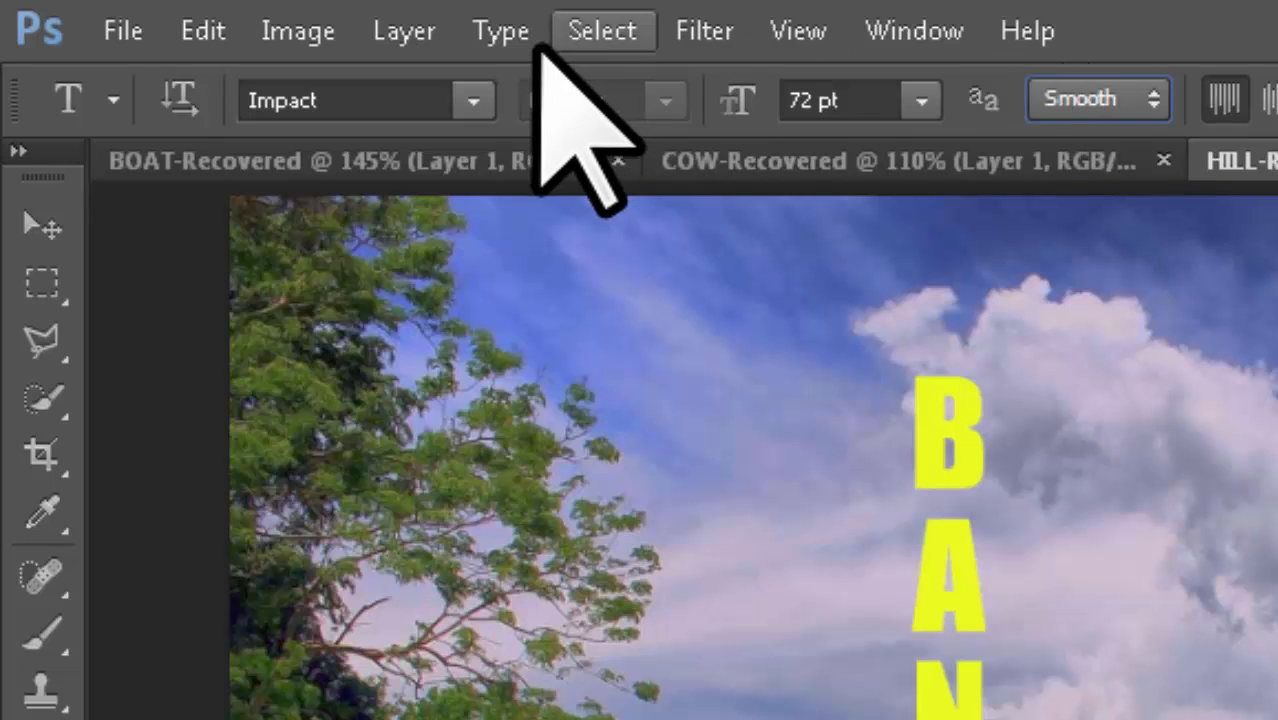
pyautogui.click(492, 34)
pyautogui.moveTo(525, 90)
pyautogui.moveTo(551, 137)
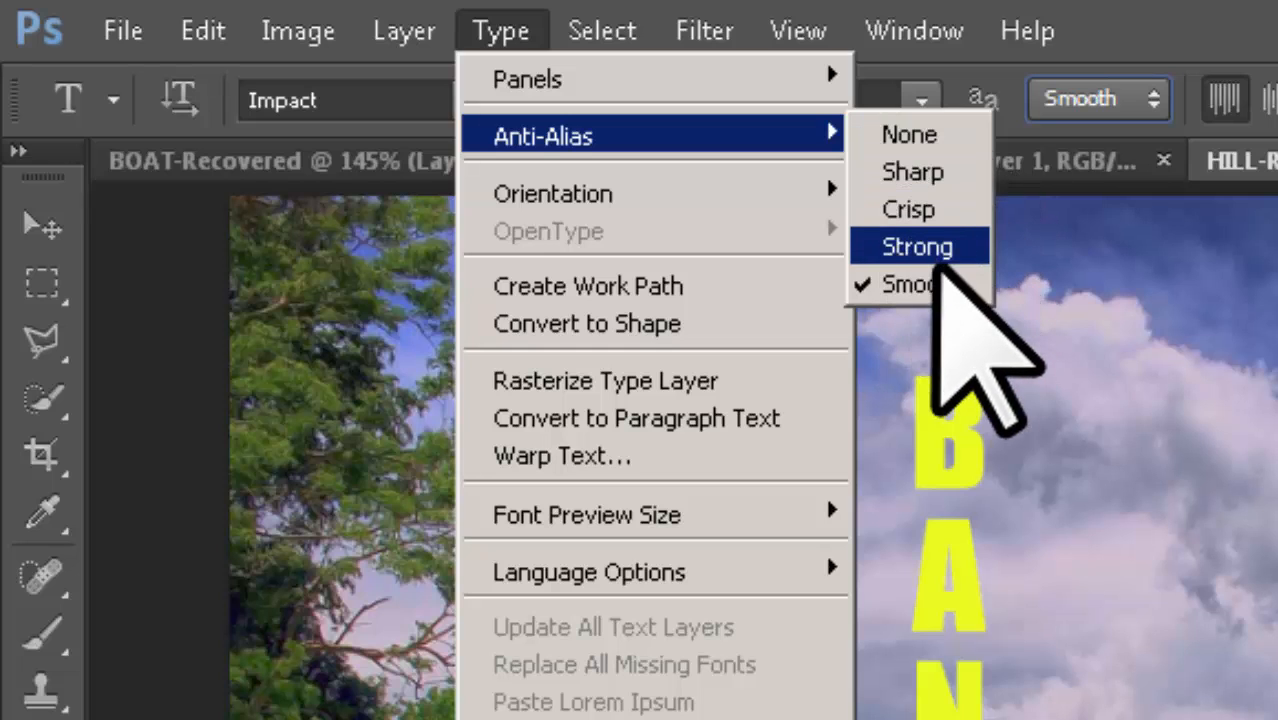
pyautogui.click(1040, 356)
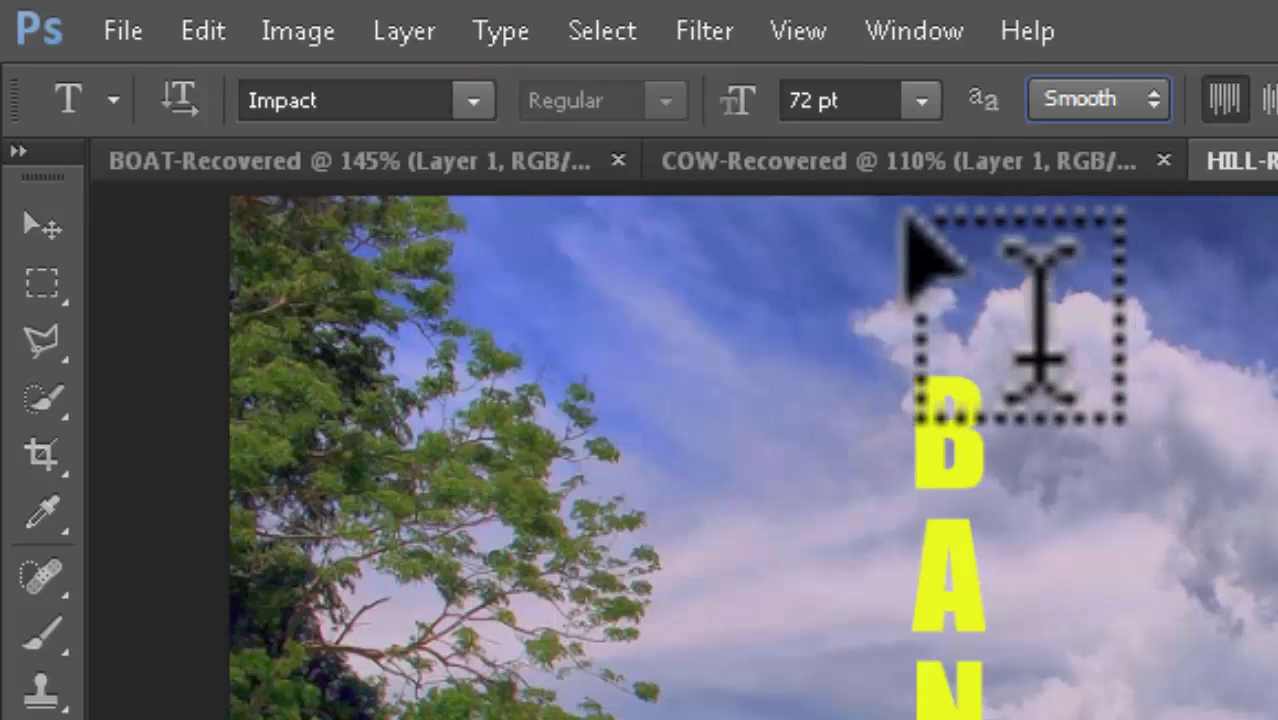
# Try Sharp anti-aliasing on the BANGLA text and settle on Crisp
pyautogui.click(1150, 98)
pyautogui.click(1075, 178)
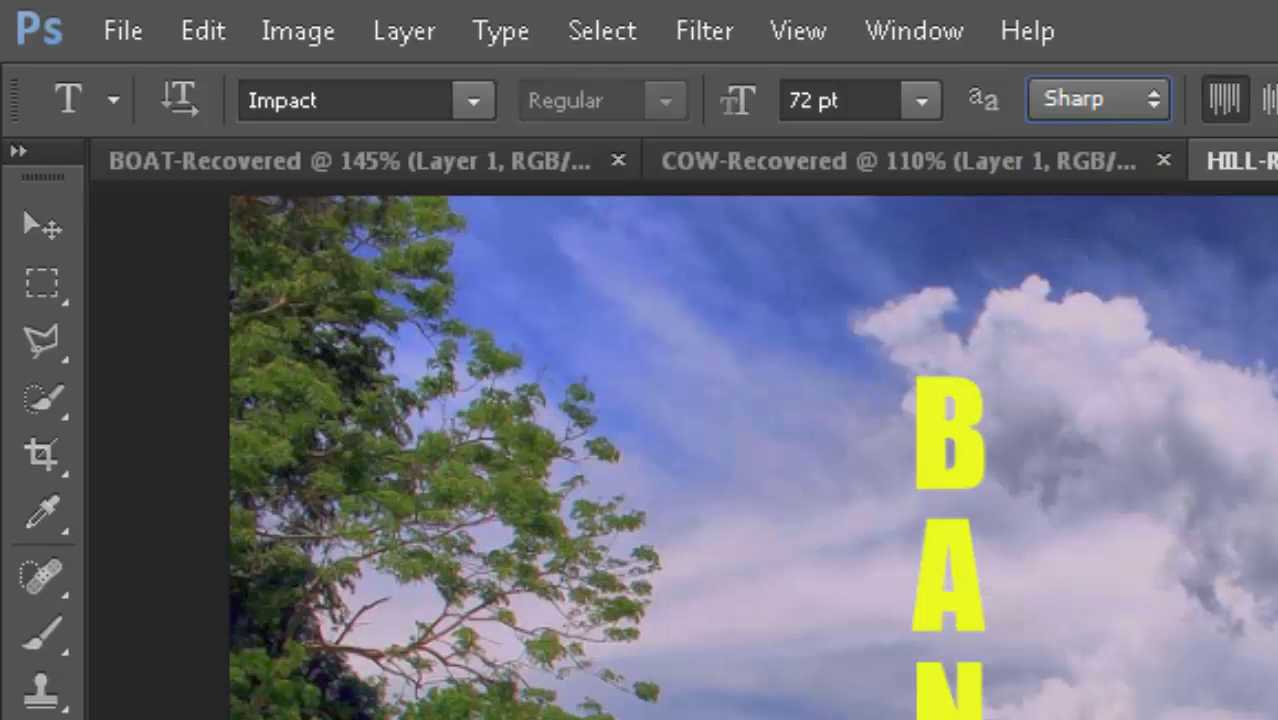
# Set the font preview size to Small and check the samples in the font list
pyautogui.click(500, 31)
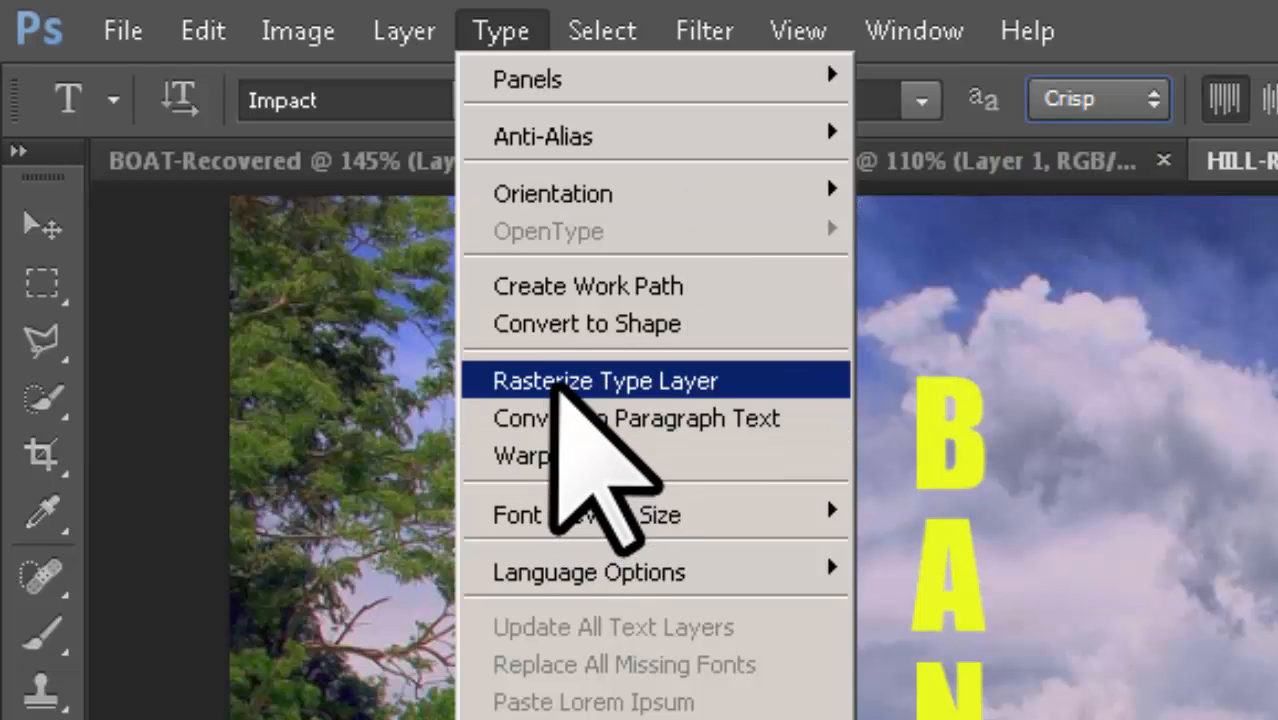
pyautogui.moveTo(506, 511)
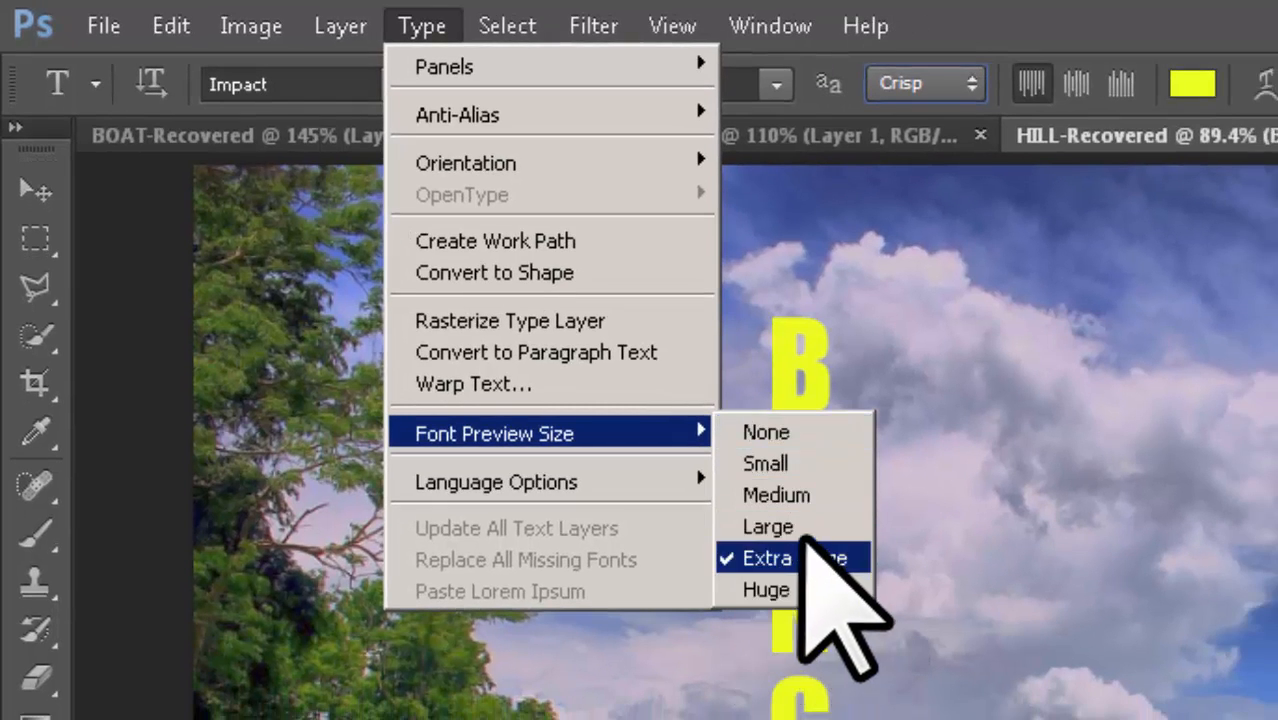
pyautogui.click(779, 463)
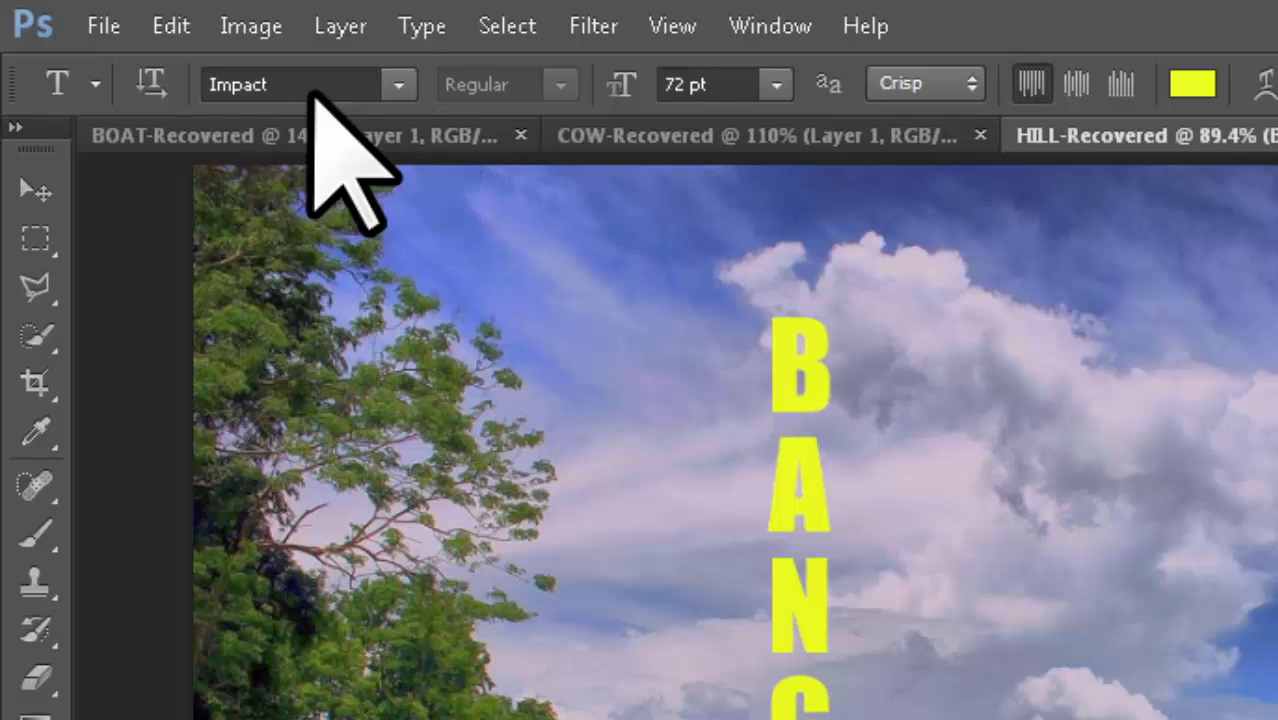
pyautogui.click(398, 86)
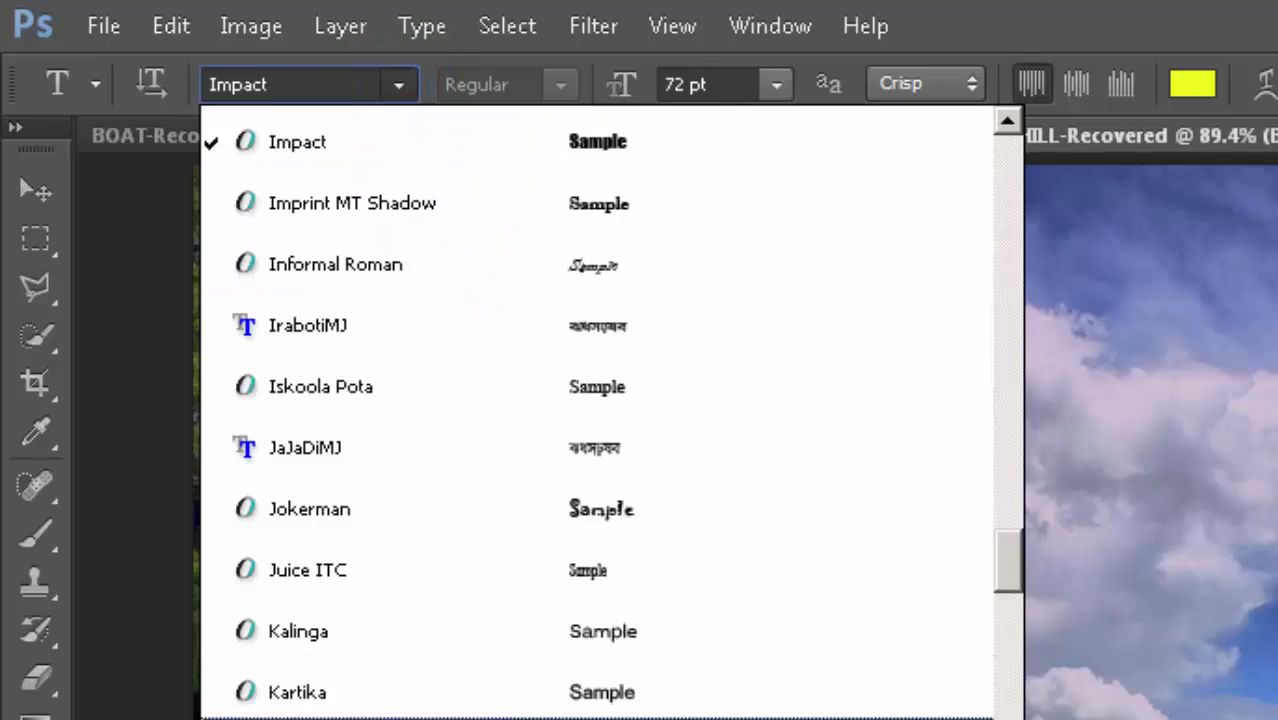
# Change the font preview size to Large and look at the samples in the font list
pyautogui.click(427, 22)
pyautogui.click(427, 22)
pyautogui.moveTo(494, 433)
pyautogui.click(796, 556)
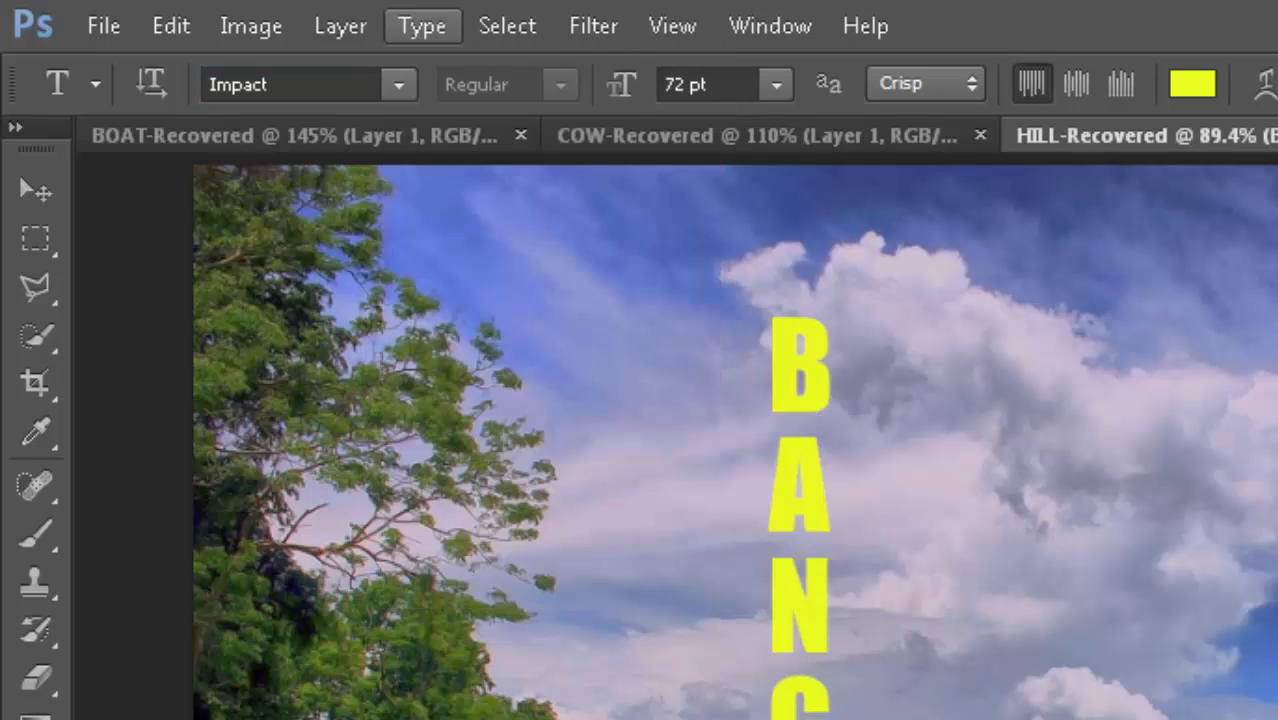
pyautogui.click(423, 26)
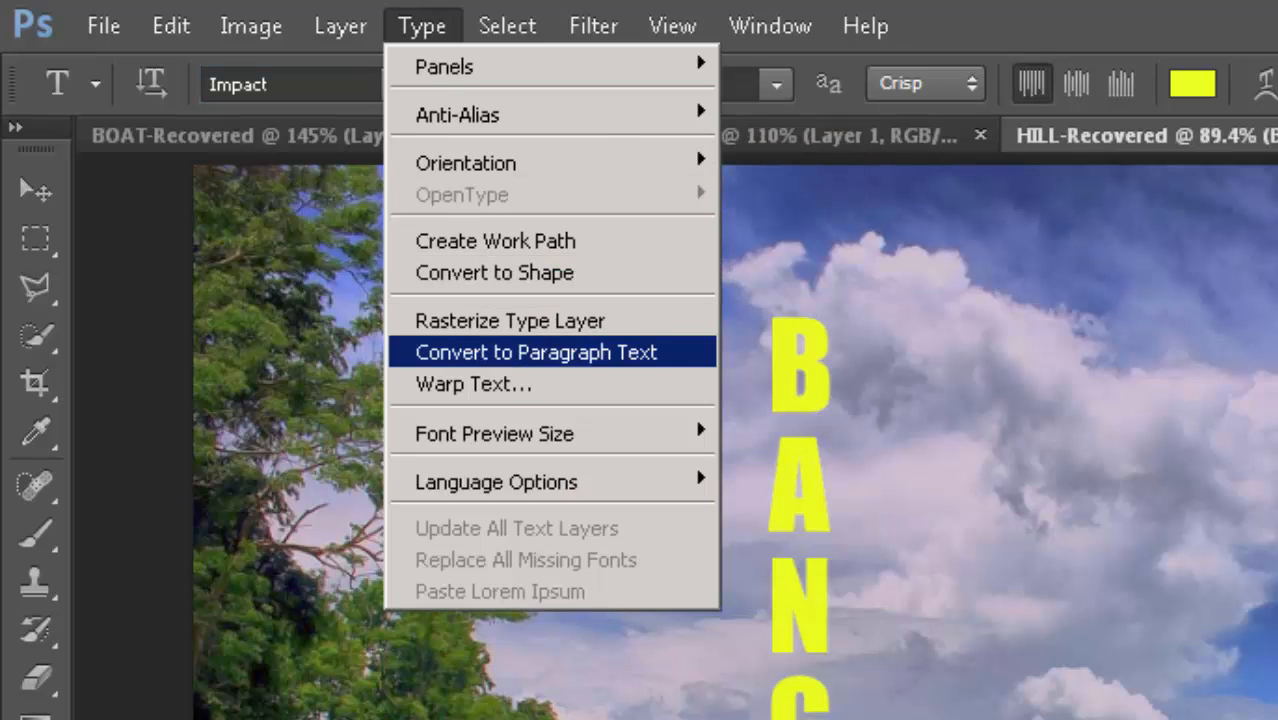
pyautogui.moveTo(494, 433)
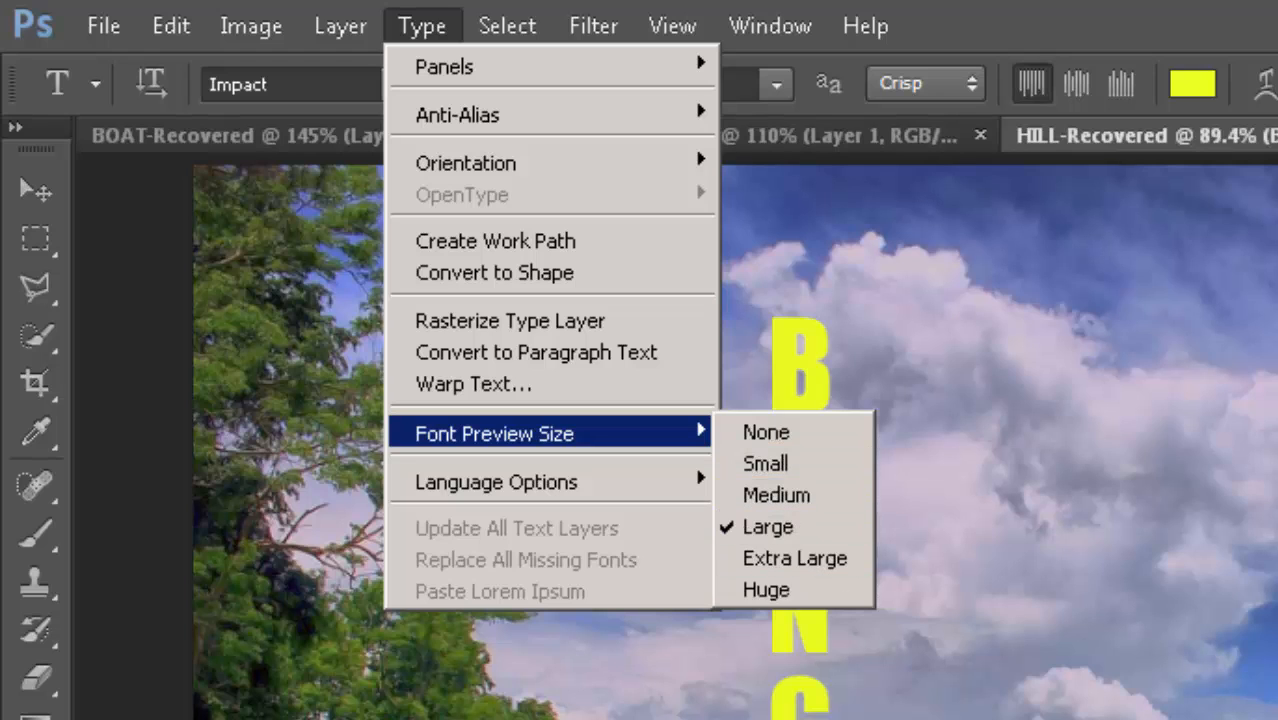
pyautogui.click(422, 26)
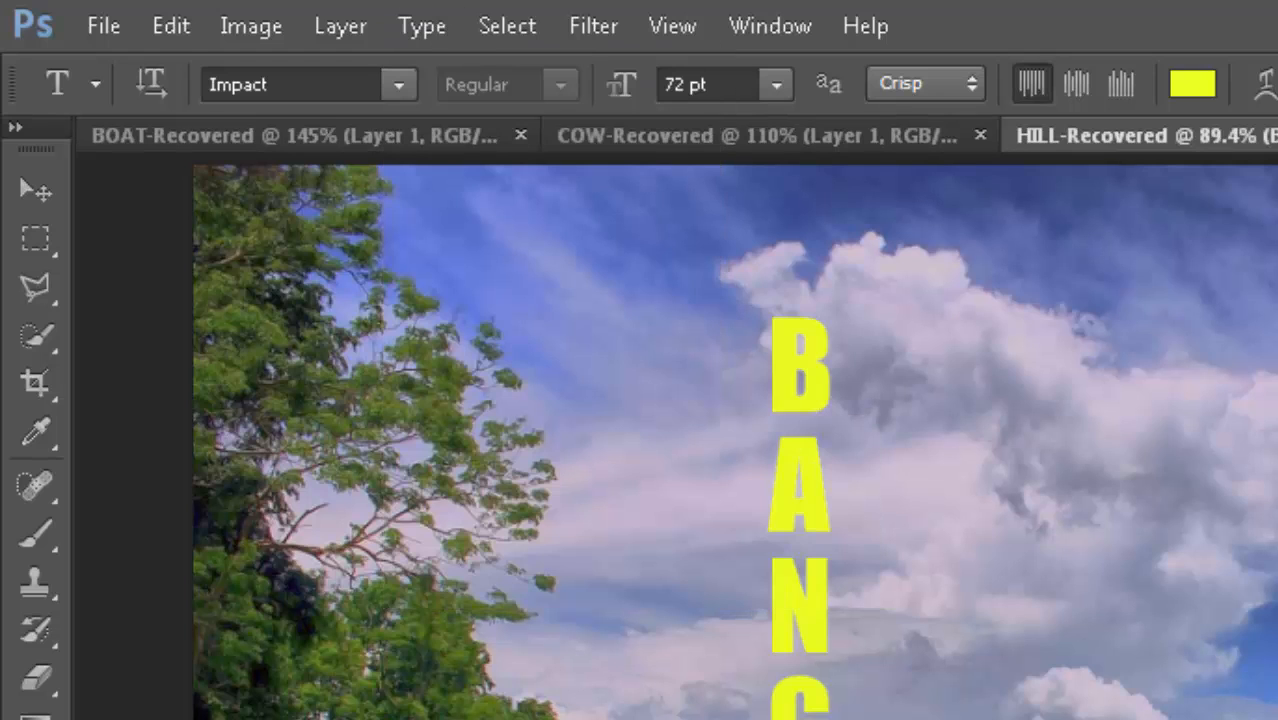
pyautogui.click(399, 85)
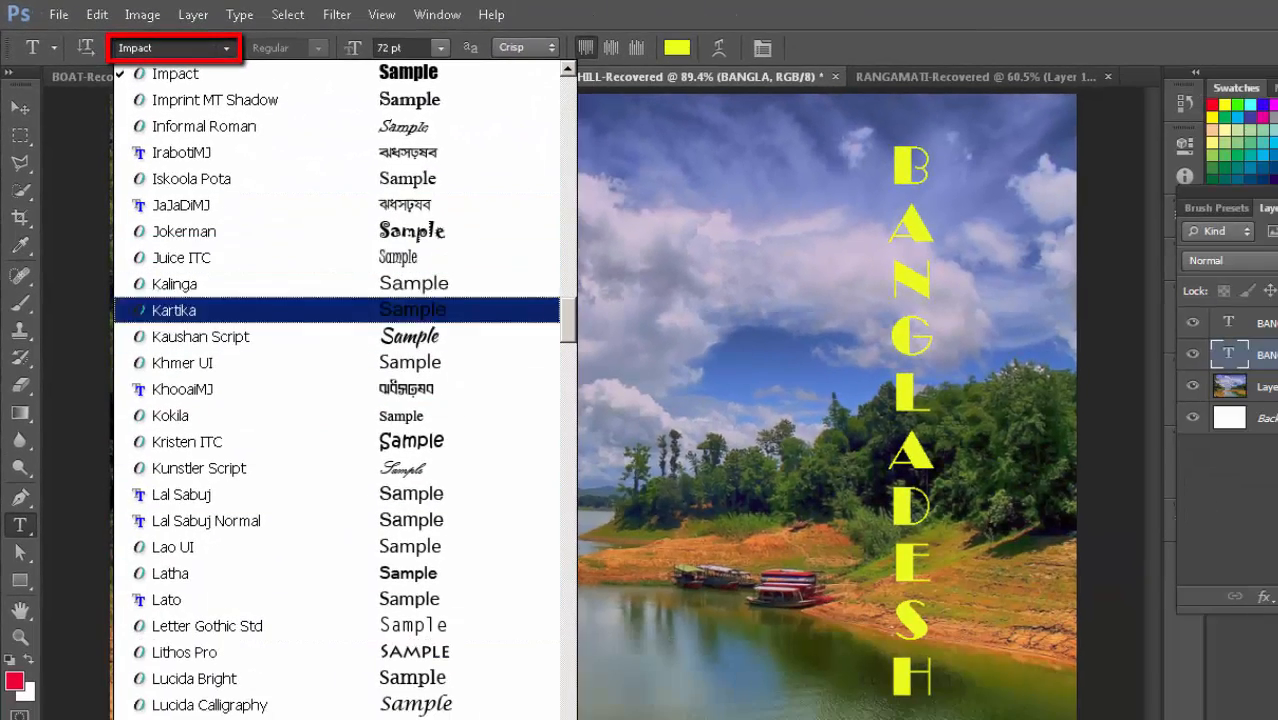
# Switch the font previews back to the Small size and inspect the font list again
pyautogui.click(240, 15)
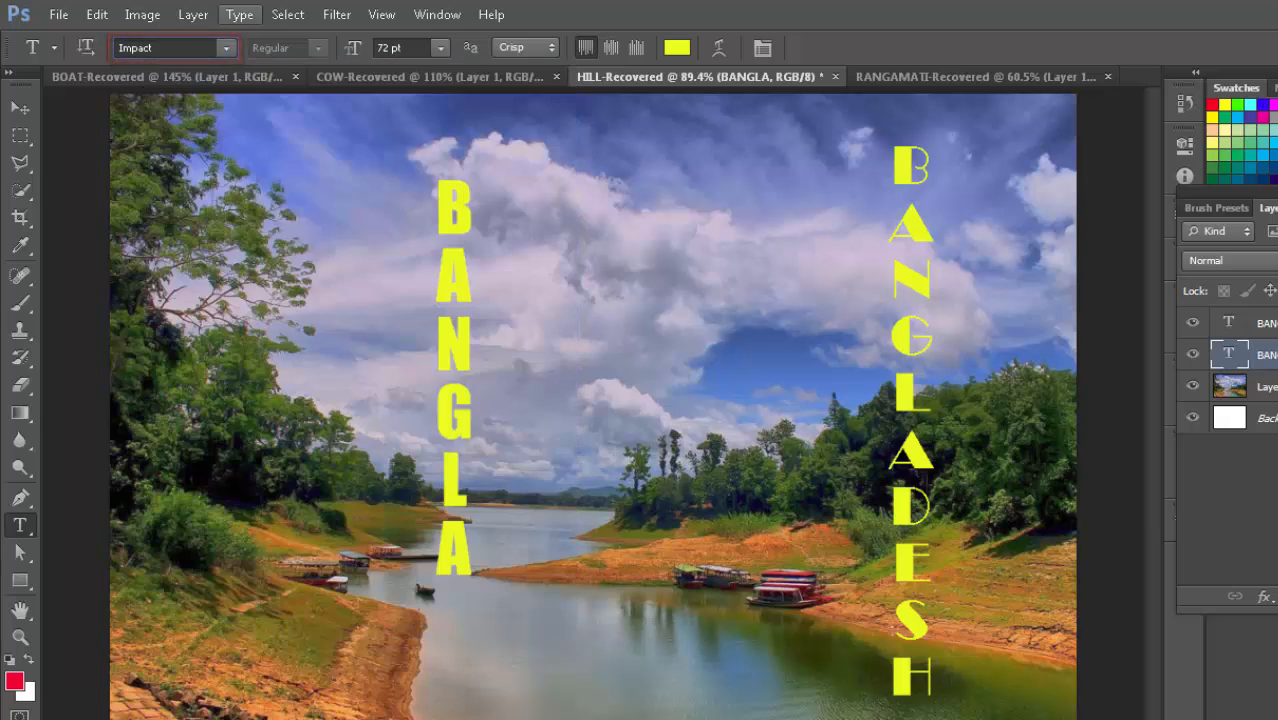
pyautogui.moveTo(290, 246)
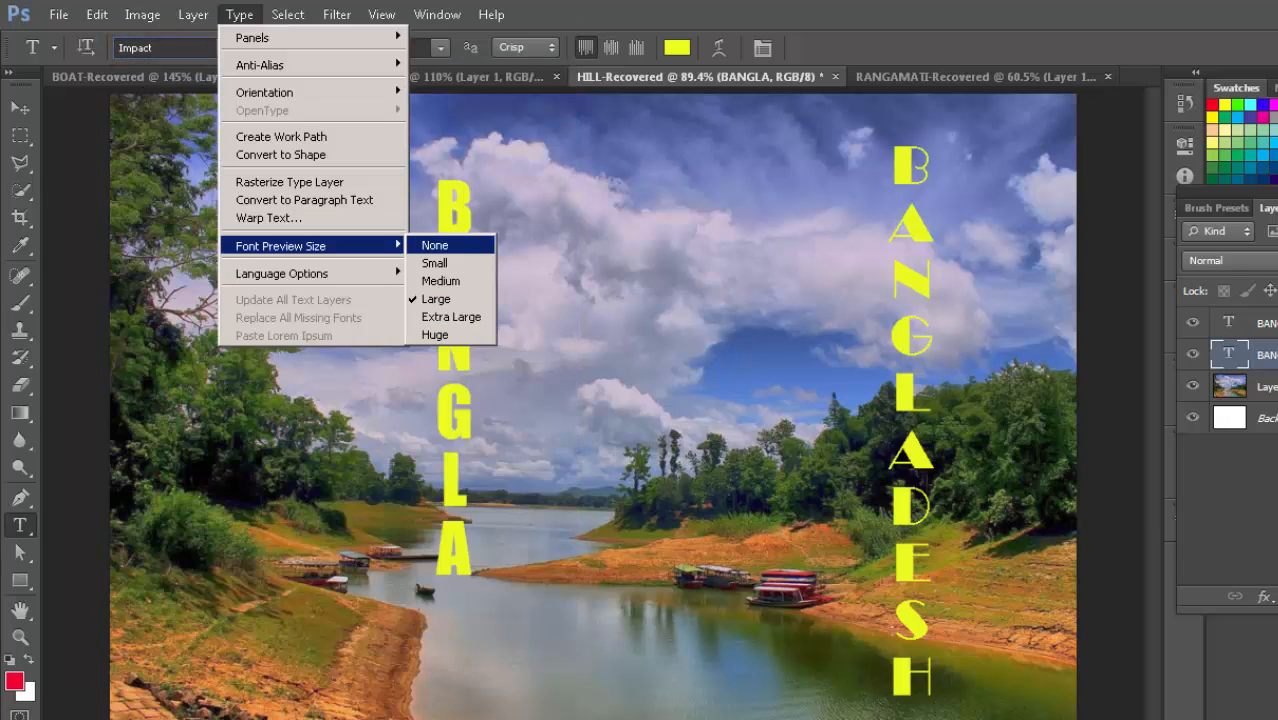
pyautogui.click(435, 263)
pyautogui.click(226, 48)
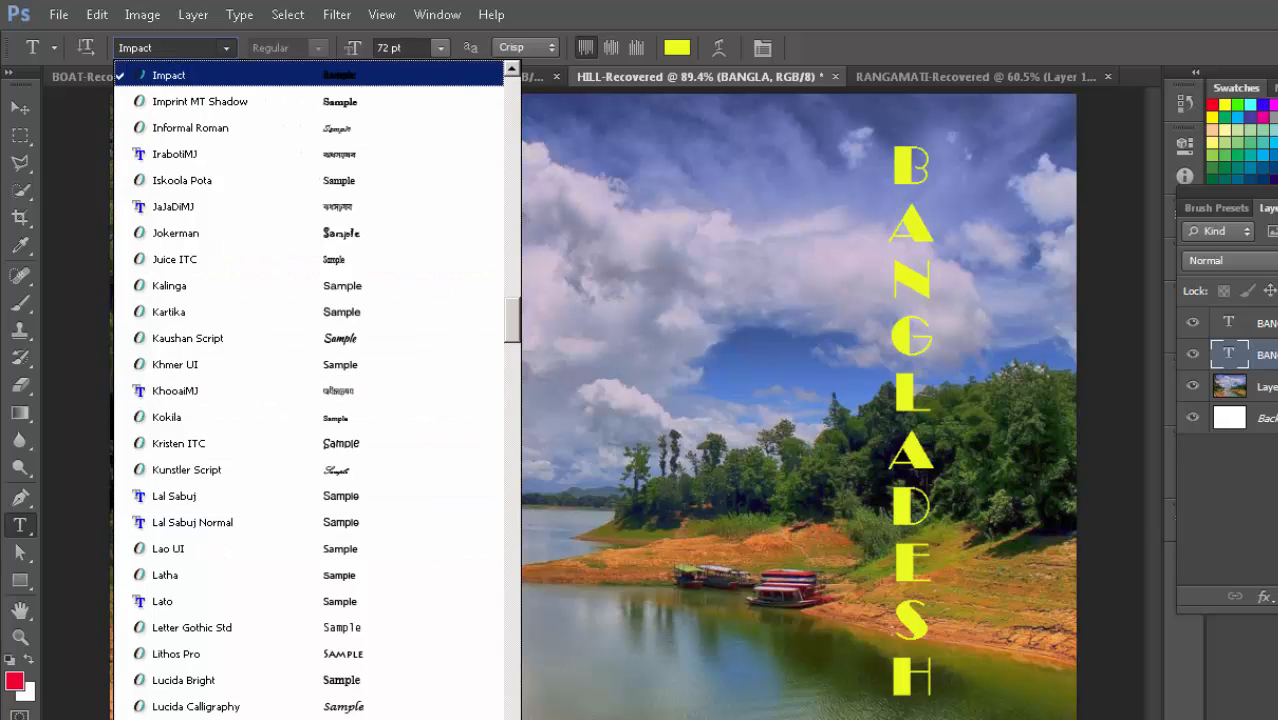
# Set the font preview size to Medium, view the font samples, and keep Impact as the font
pyautogui.click(239, 14)
pyautogui.moveTo(300, 245)
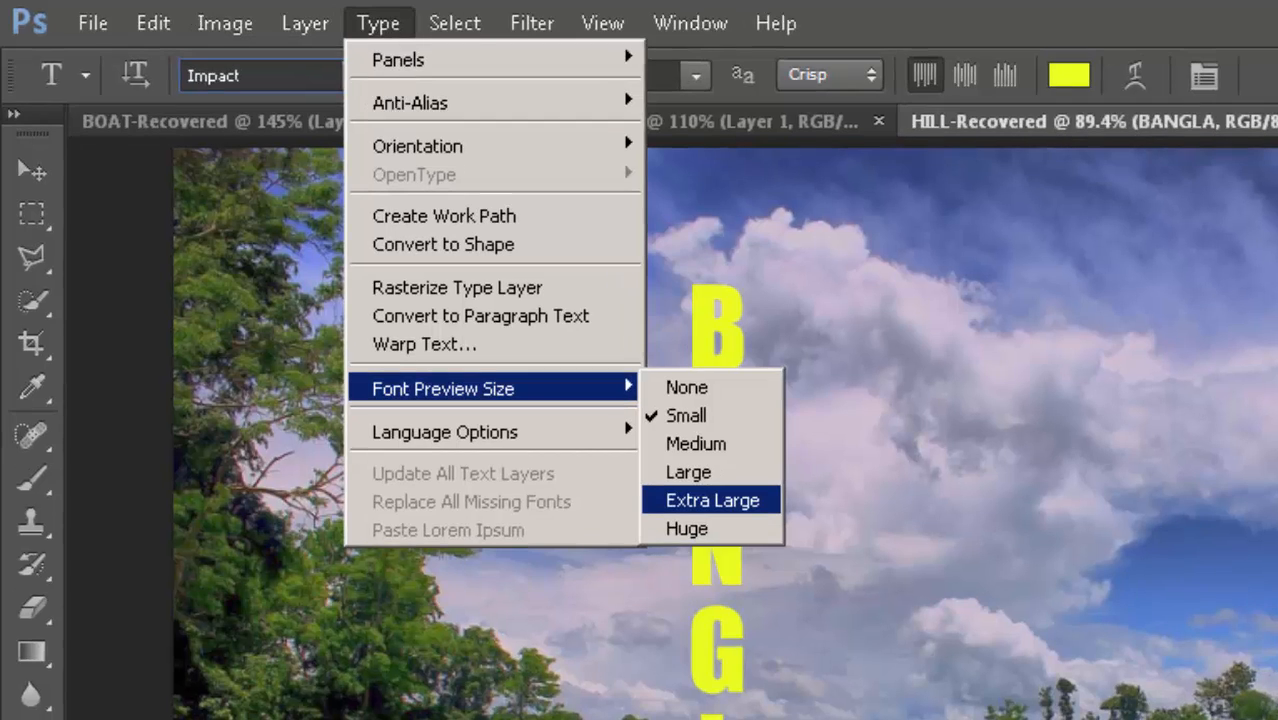
pyautogui.click(712, 500)
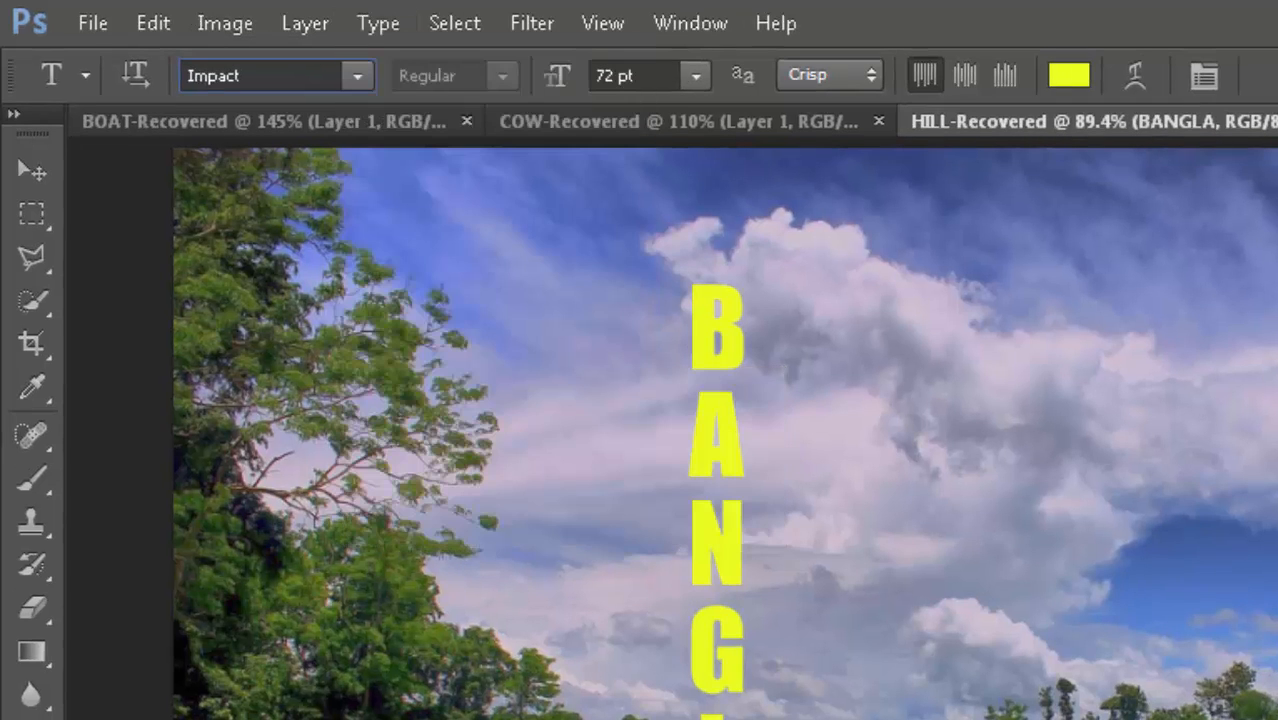
pyautogui.click(357, 75)
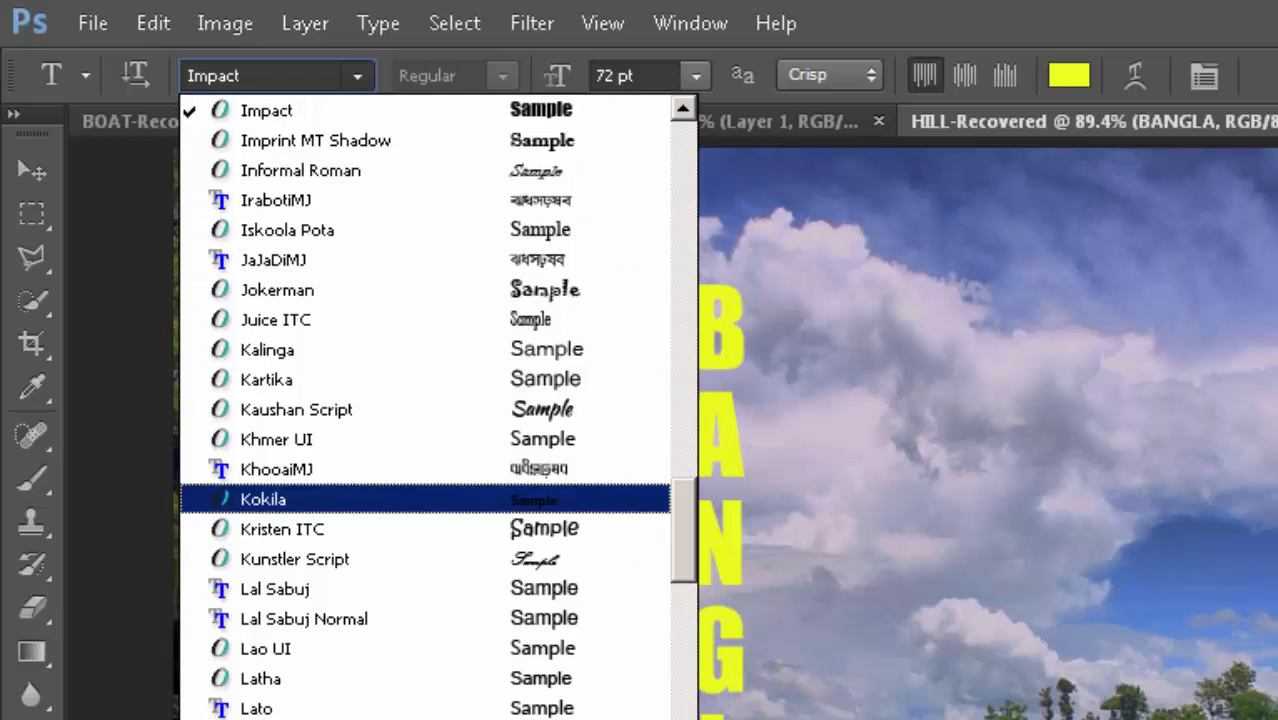
pyautogui.click(266, 110)
# Set the font preview size to Small
pyautogui.click(378, 22)
pyautogui.moveTo(500, 388)
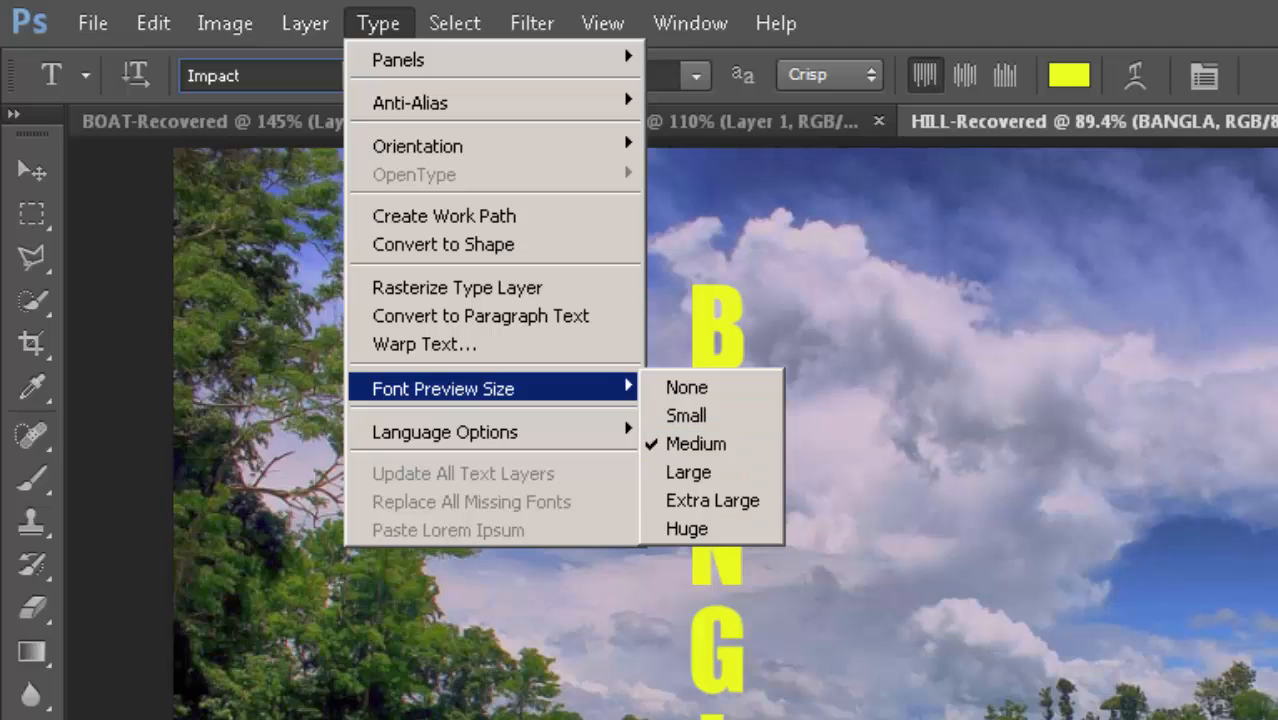
pyautogui.click(686, 415)
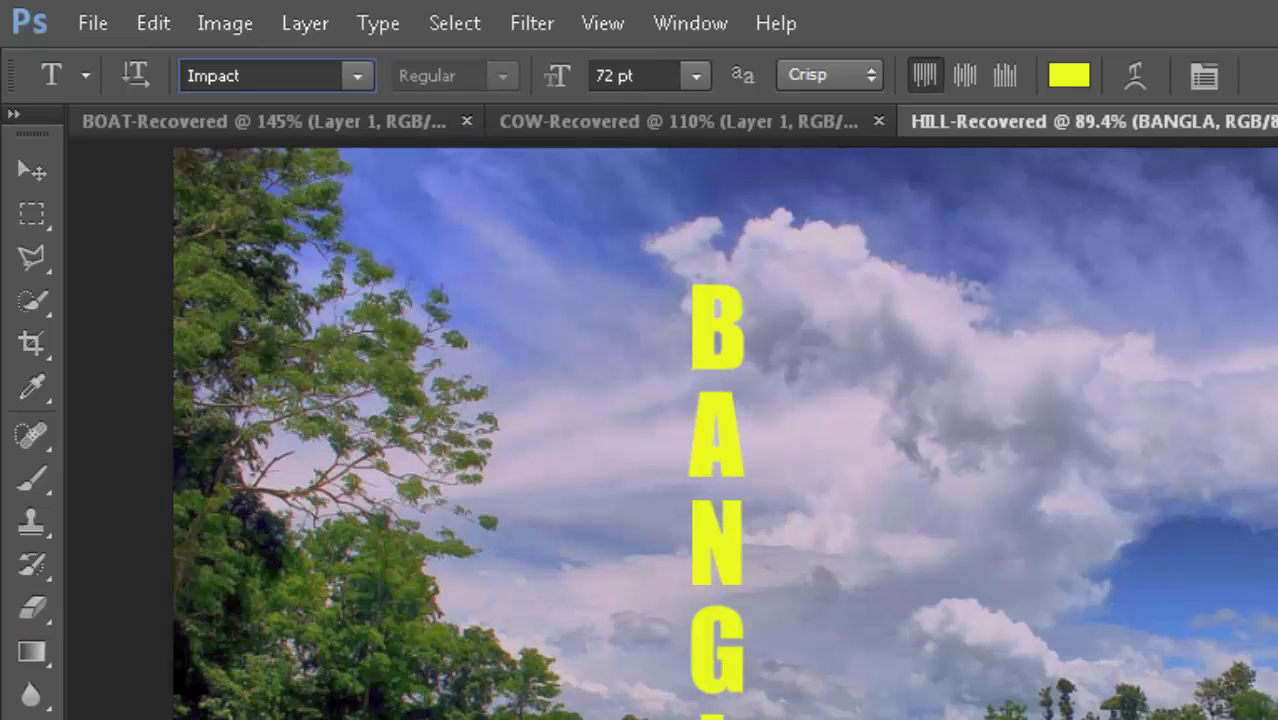
# Show the Character panel for the BANGLA text and collapse it, two times in a row
pyautogui.click(378, 22)
pyautogui.moveTo(445, 431)
pyautogui.moveTo(398, 59)
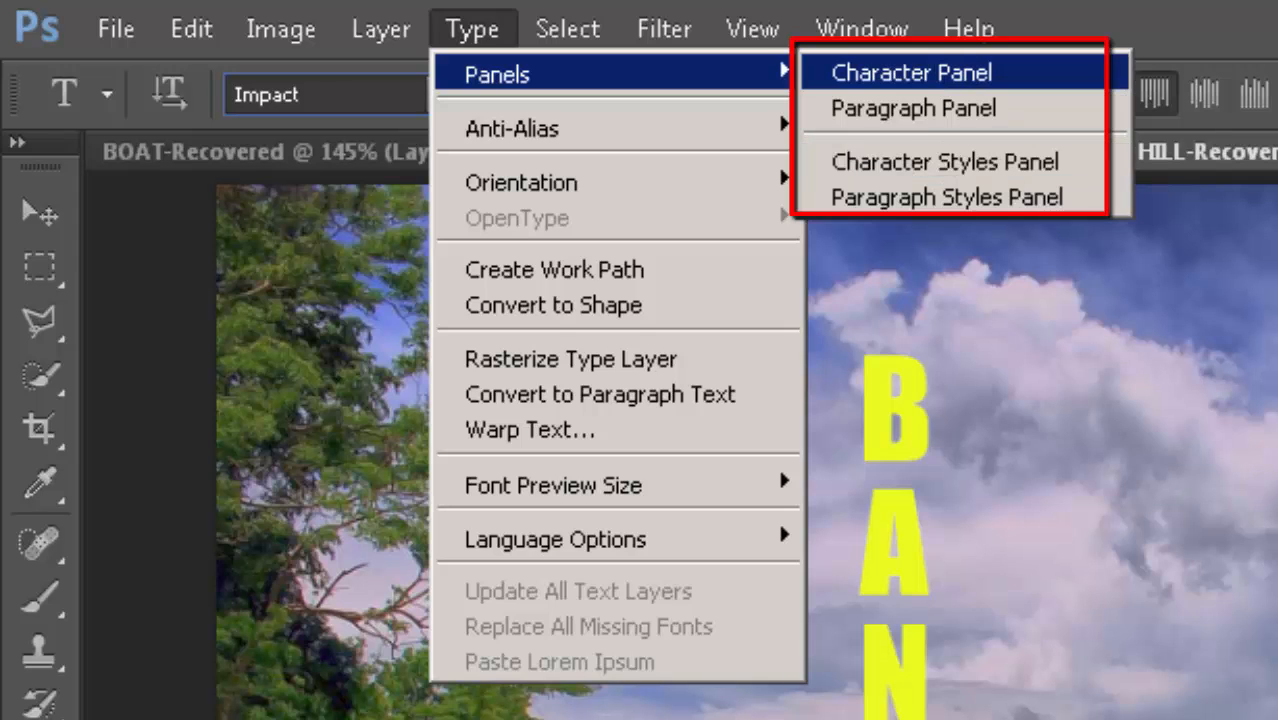
pyautogui.click(912, 73)
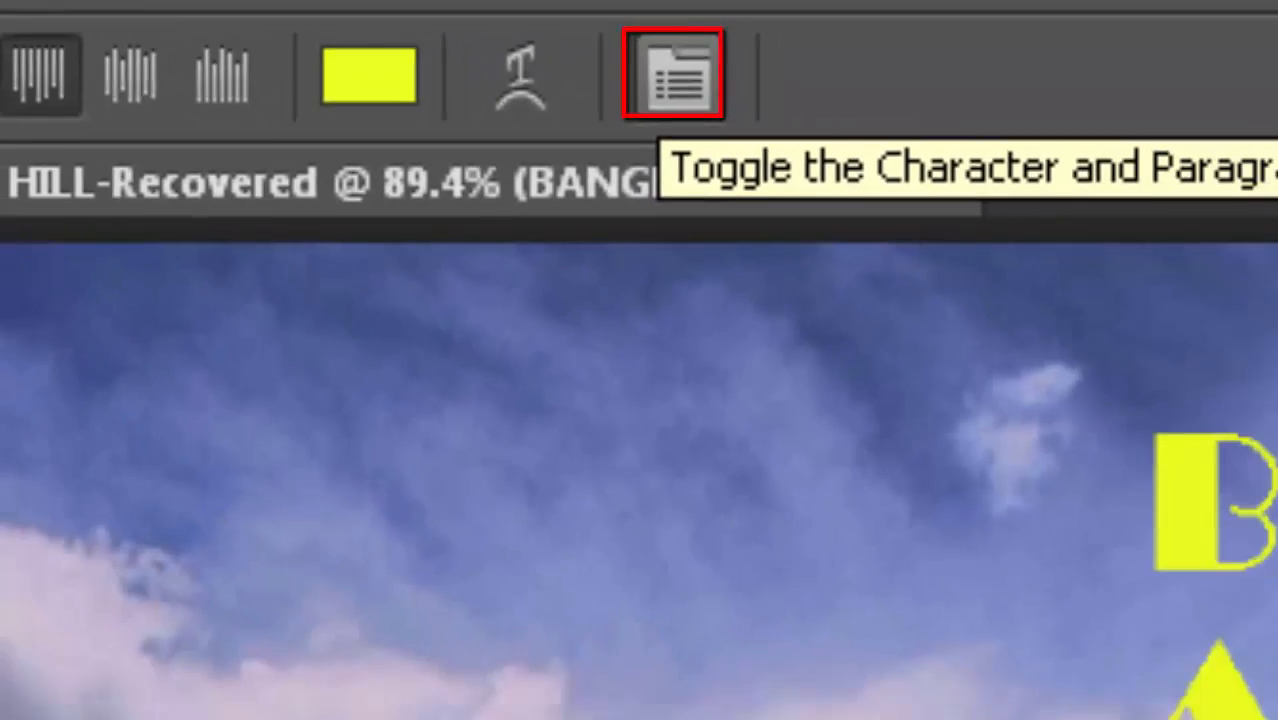
pyautogui.click(932, 112)
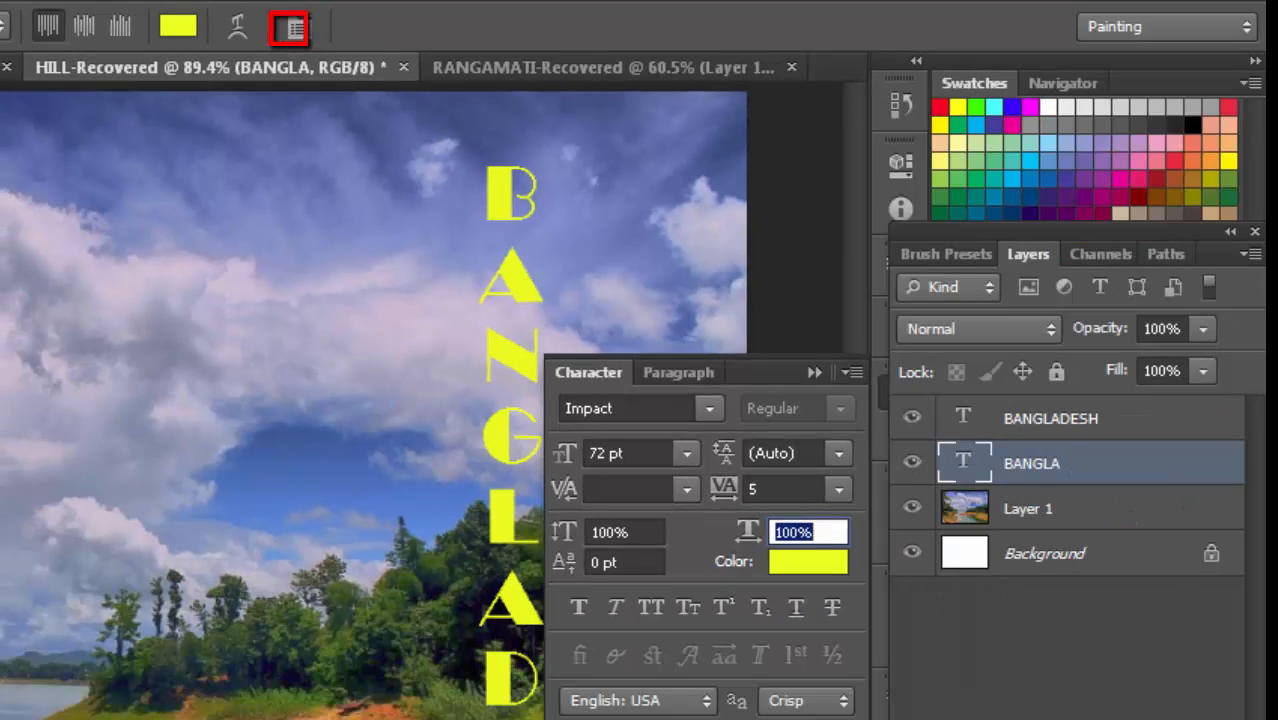
pyautogui.click(815, 372)
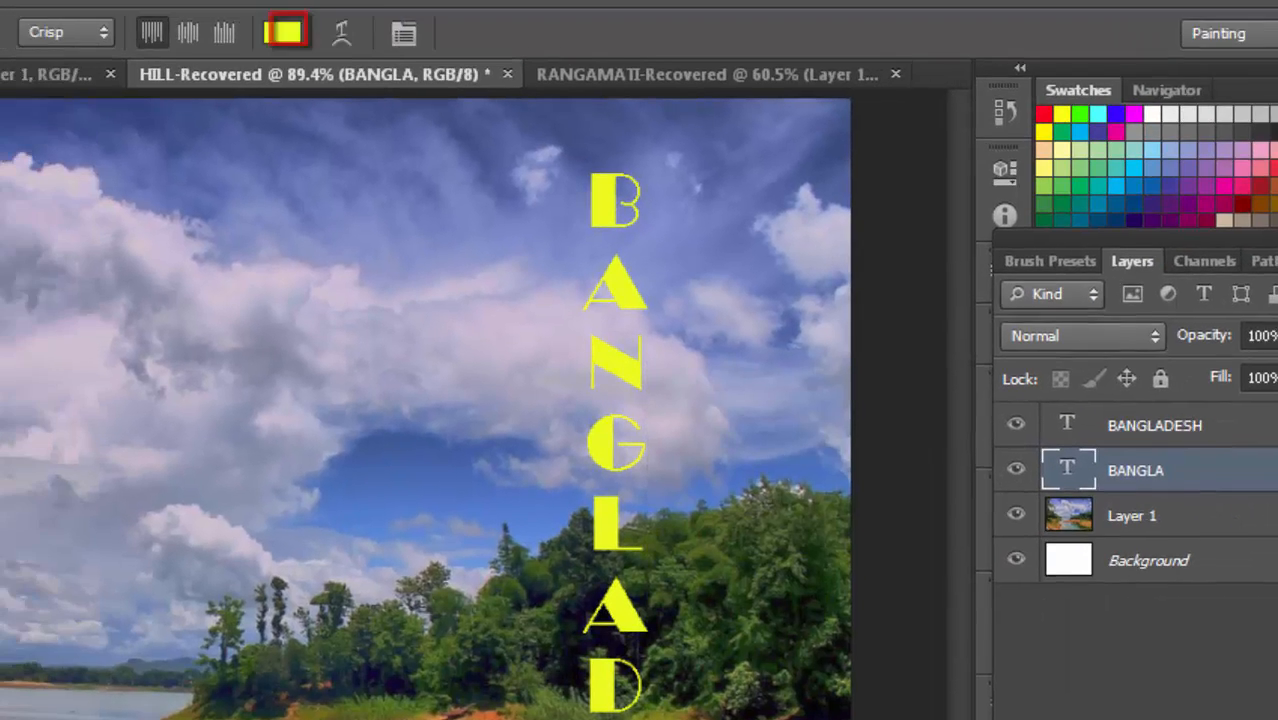
pyautogui.click(180, 20)
pyautogui.moveTo(198, 53)
pyautogui.click(496, 52)
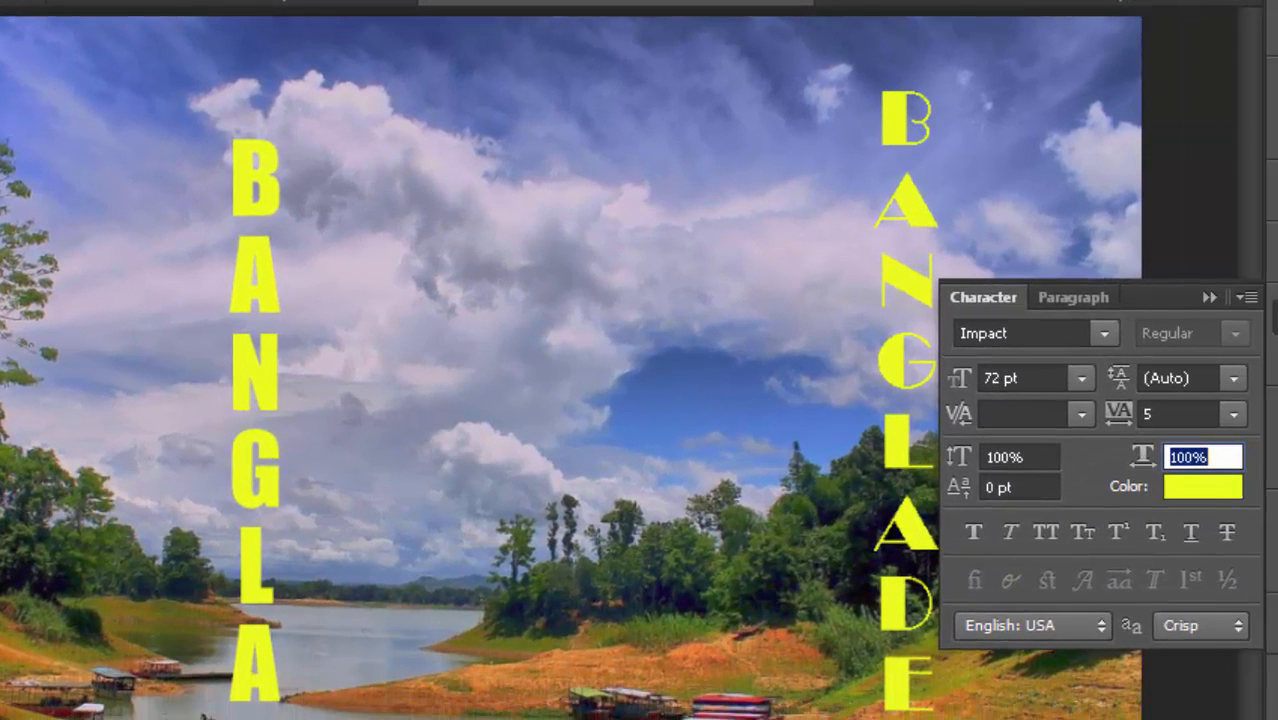
pyautogui.click(1209, 297)
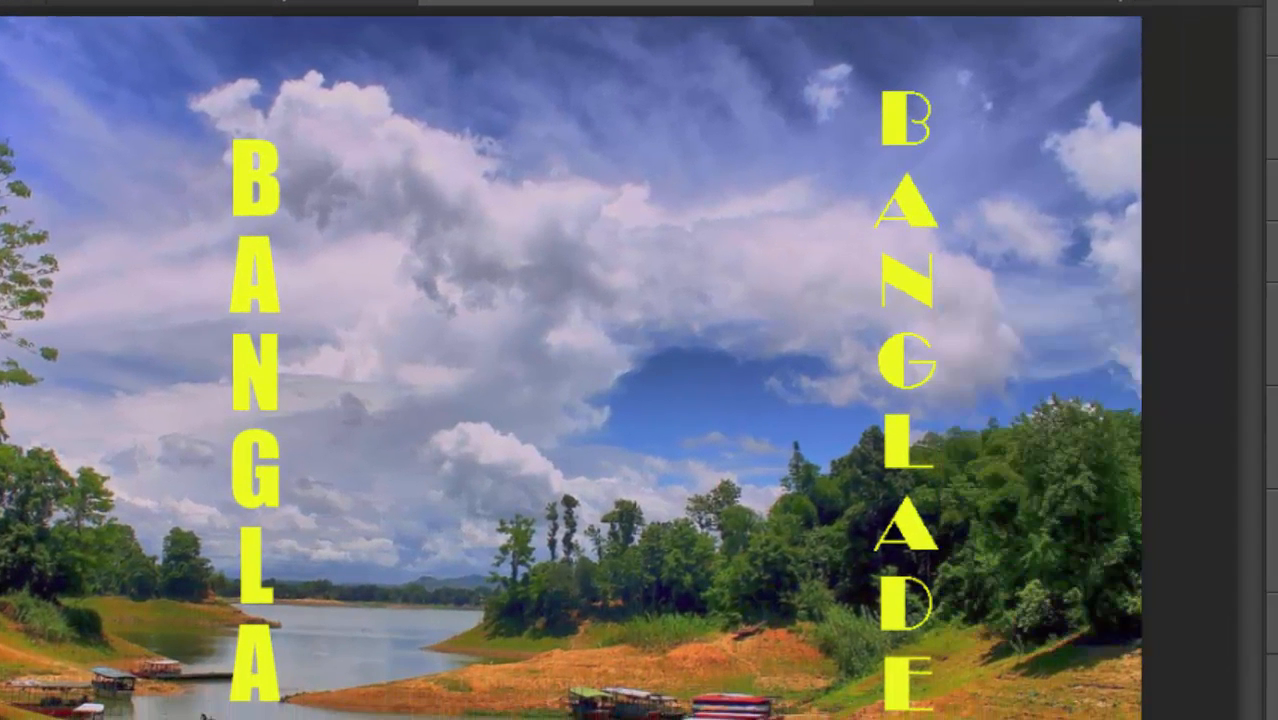
# Reopen the text formatting panel with the Character settings of the BANGLA layer showing
pyautogui.click(2, 1)
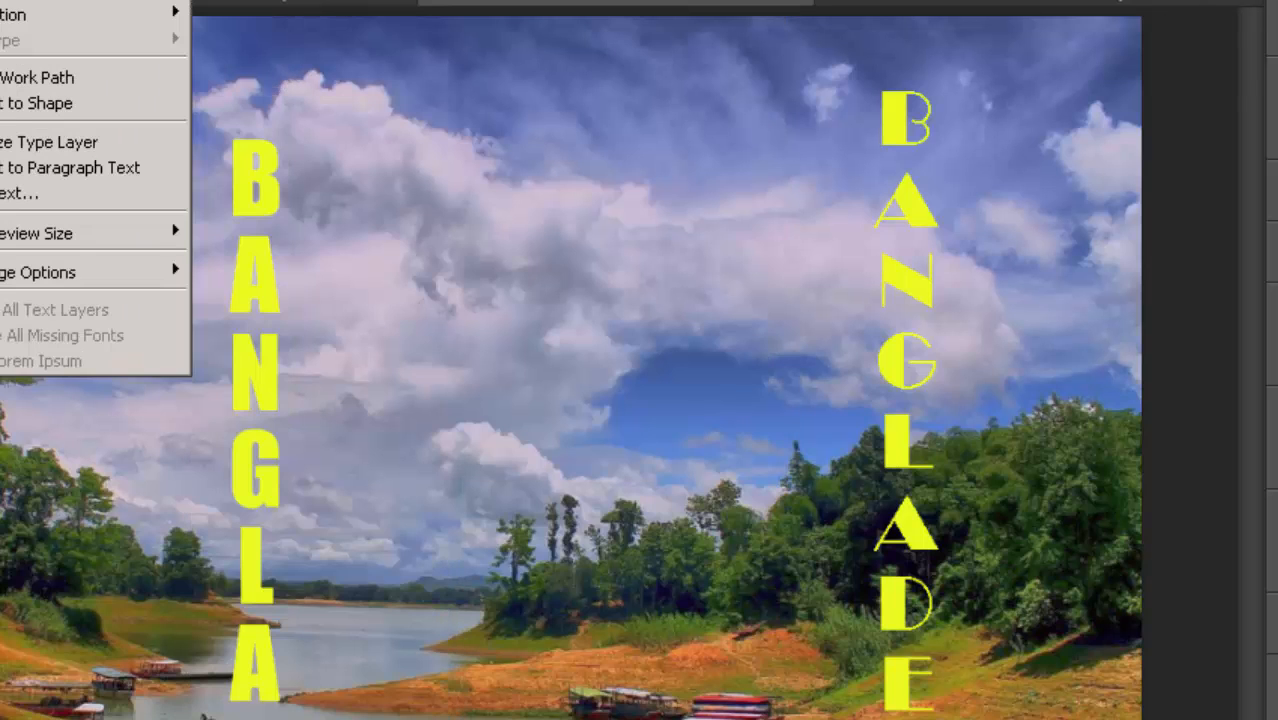
pyautogui.moveTo(30, 1)
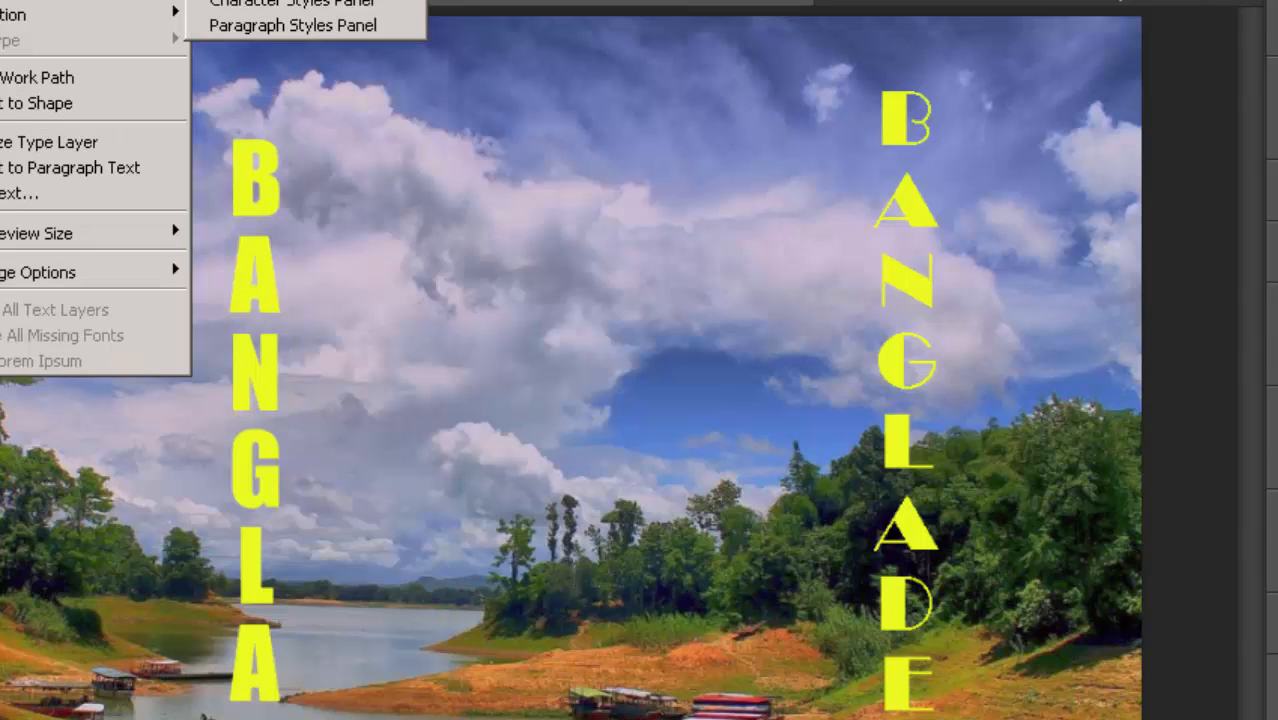
pyautogui.click(262, 1)
pyautogui.click(988, 297)
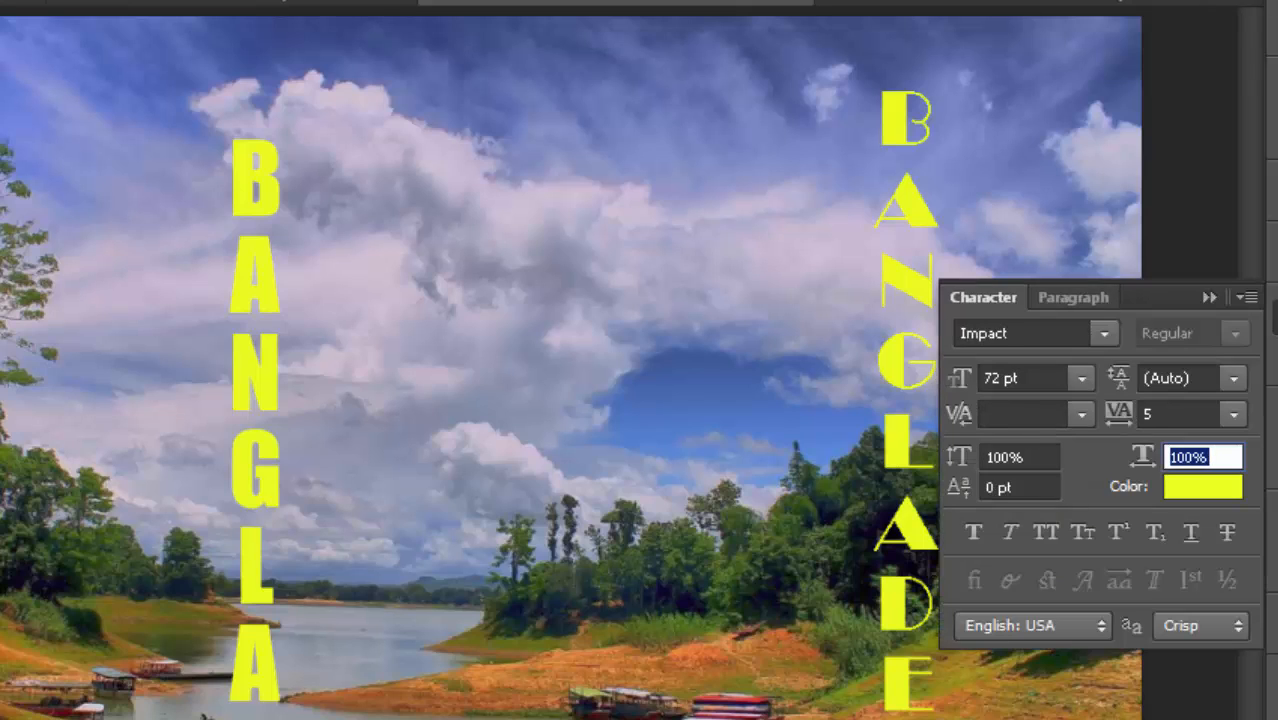
# Compare the Paragraph and Character settings, and move the panel up and farther away from the BANGLADESH text
pyautogui.click(1073, 297)
pyautogui.click(984, 297)
pyautogui.click(1073, 297)
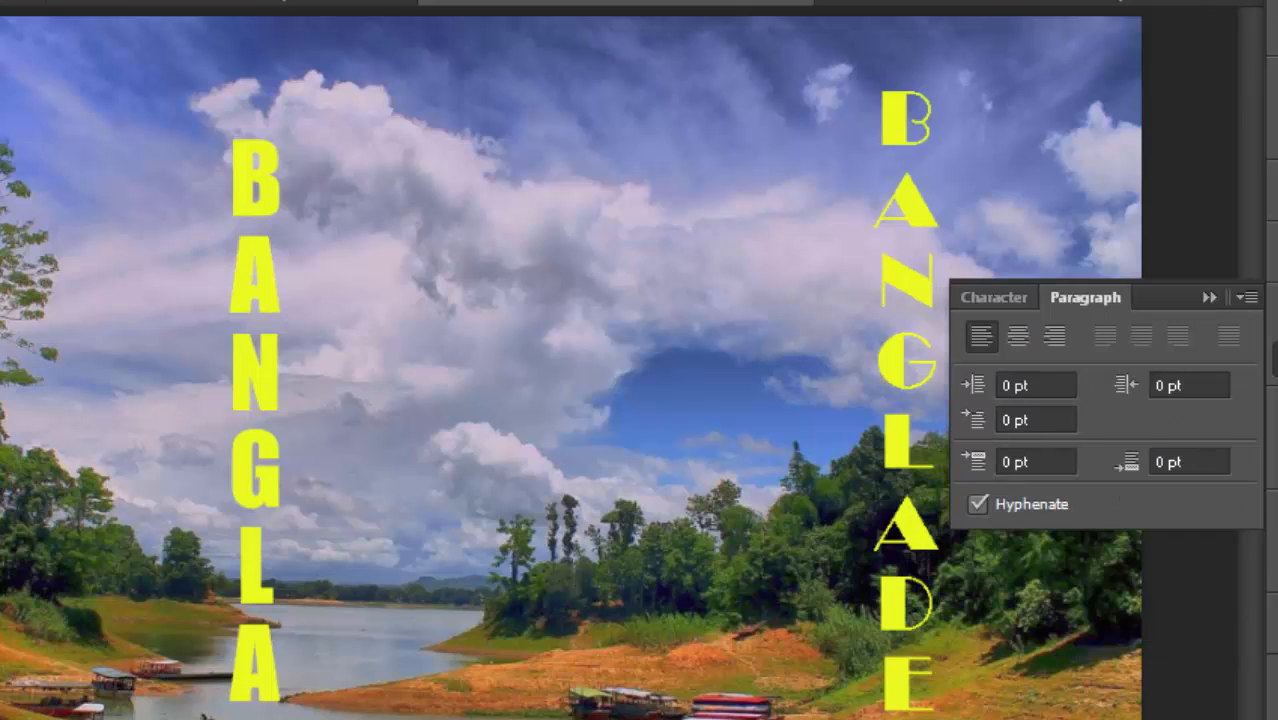
pyautogui.click(984, 297)
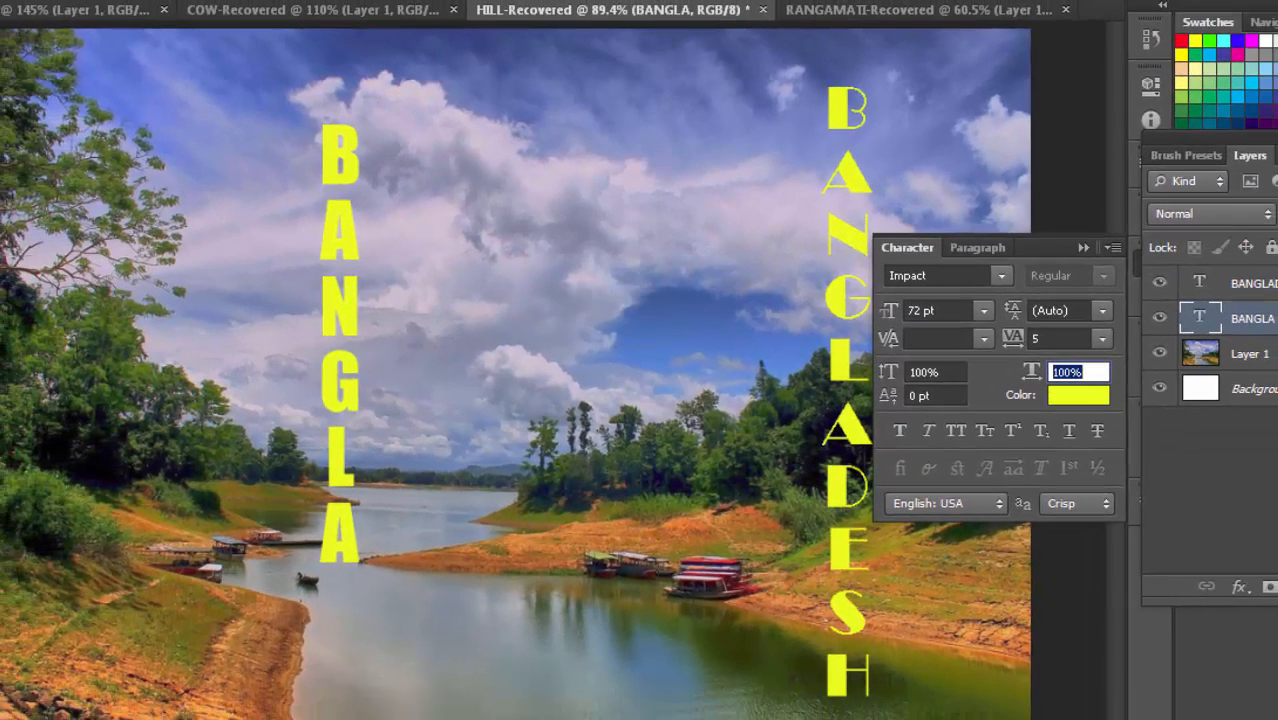
pyautogui.moveTo(1045, 247); pyautogui.dragTo(1080, 144)
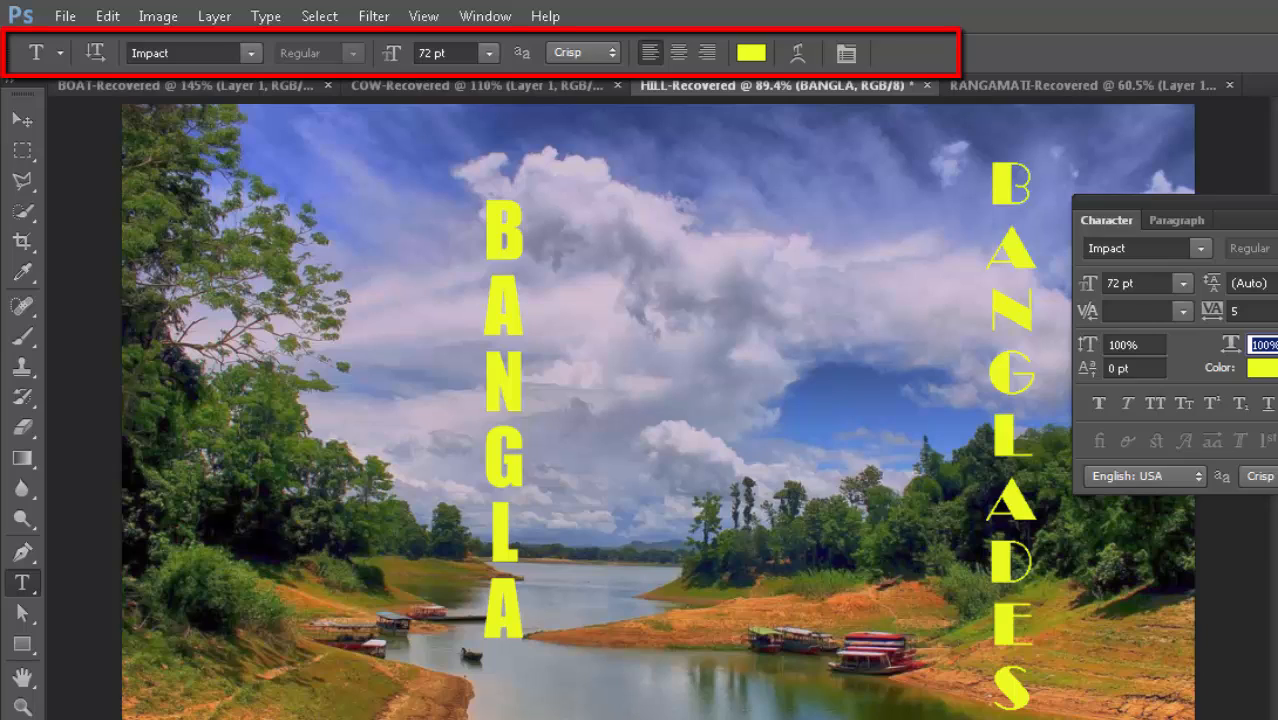
# Try the fonts Informal Roman and KhooaiMJ on the BANGLA text, and return it to Impact
pyautogui.click(1201, 248)
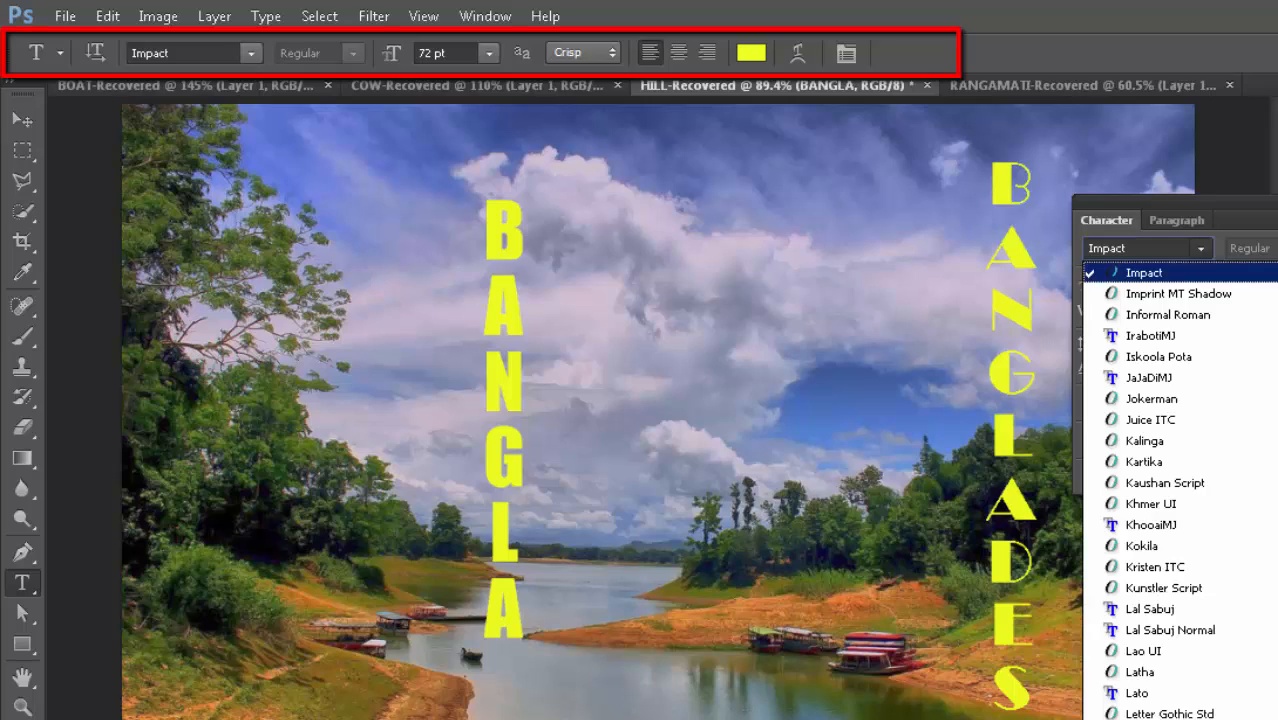
pyautogui.click(1168, 315)
pyautogui.click(1201, 248)
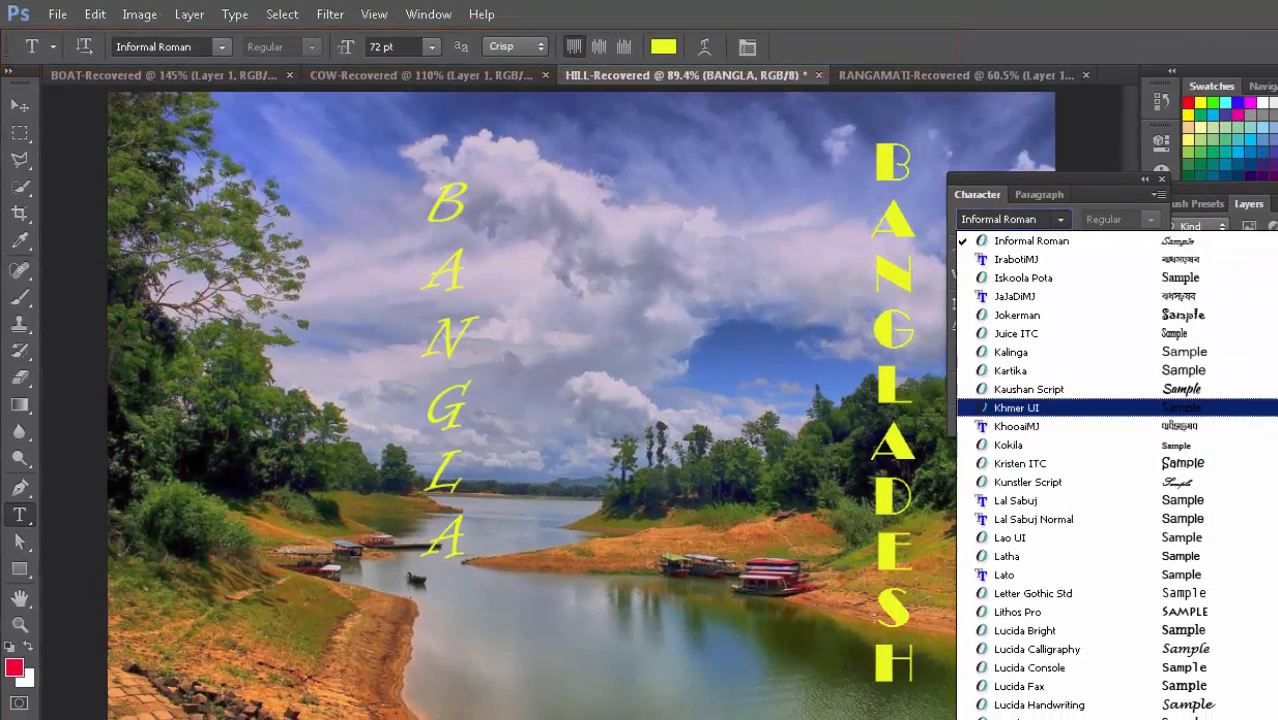
pyautogui.click(1151, 483)
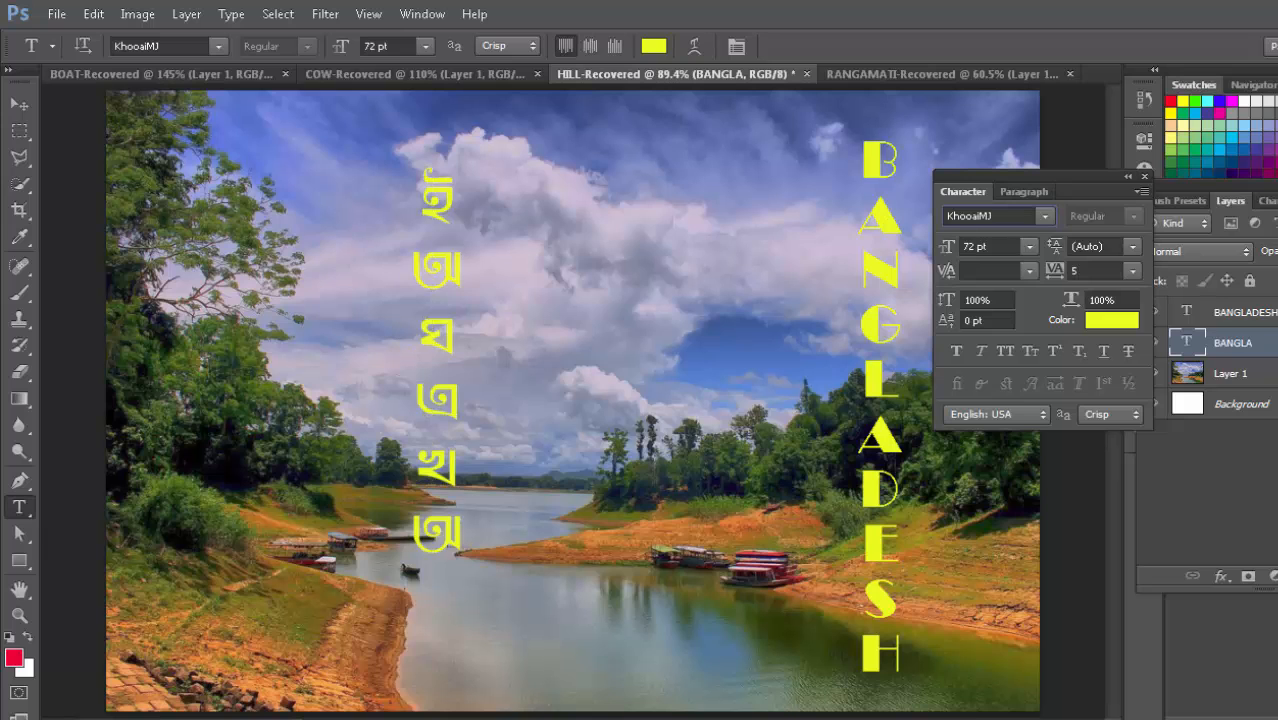
pyautogui.click(1044, 216)
pyautogui.scroll(3, 1000, 450)
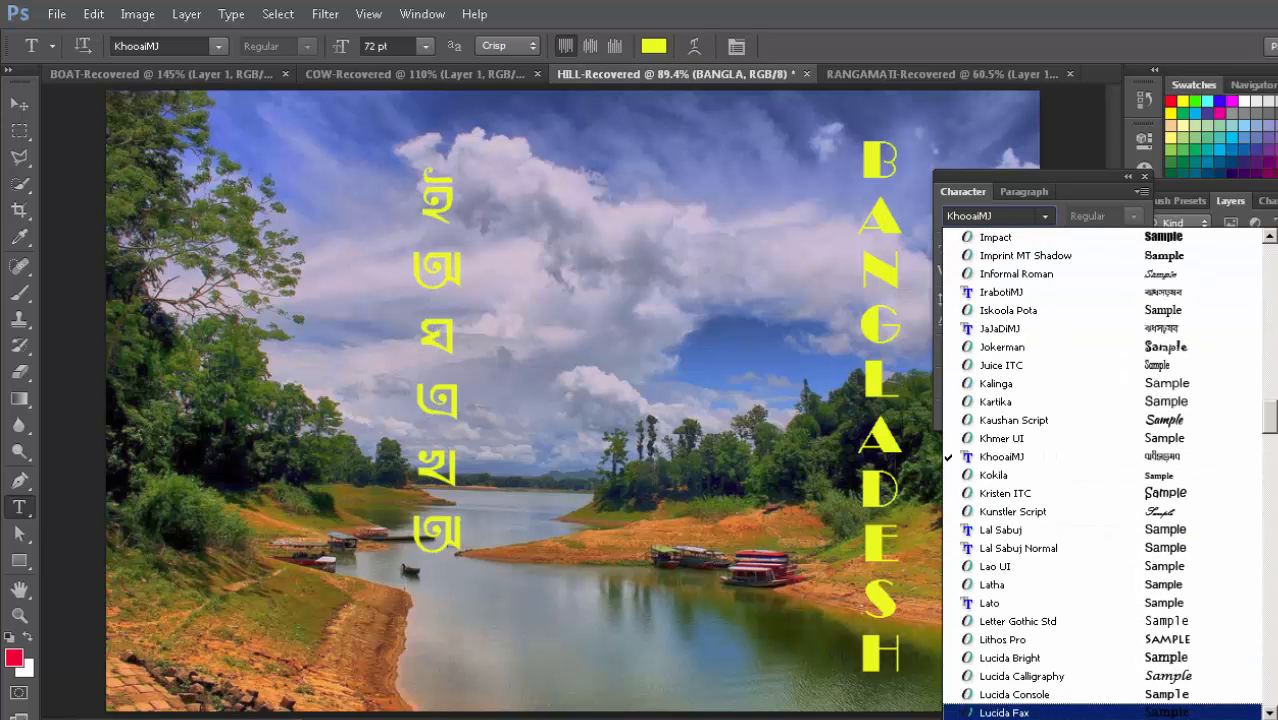
pyautogui.click(995, 291)
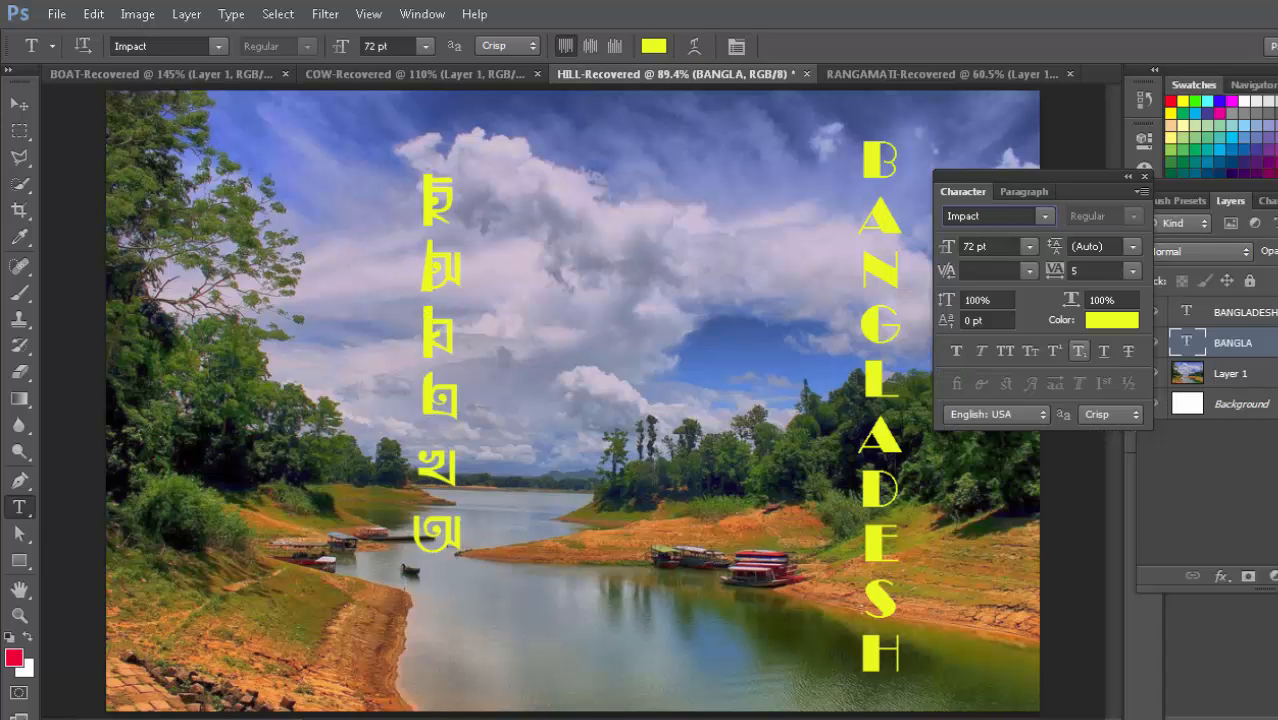
# Set the BANGLA text's font to Adobe Garamond Pro
pyautogui.click(1044, 216)
pyautogui.scroll(4, 1100, 450)
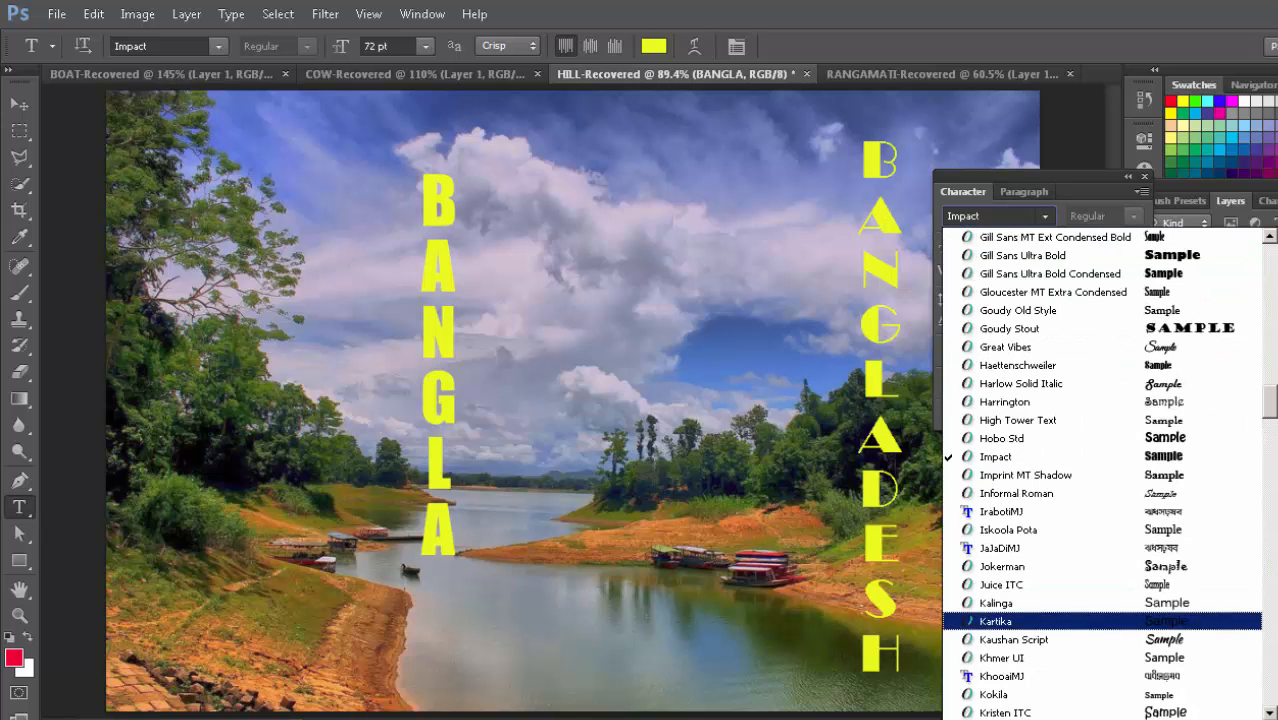
pyautogui.scroll(3, 1000, 450)
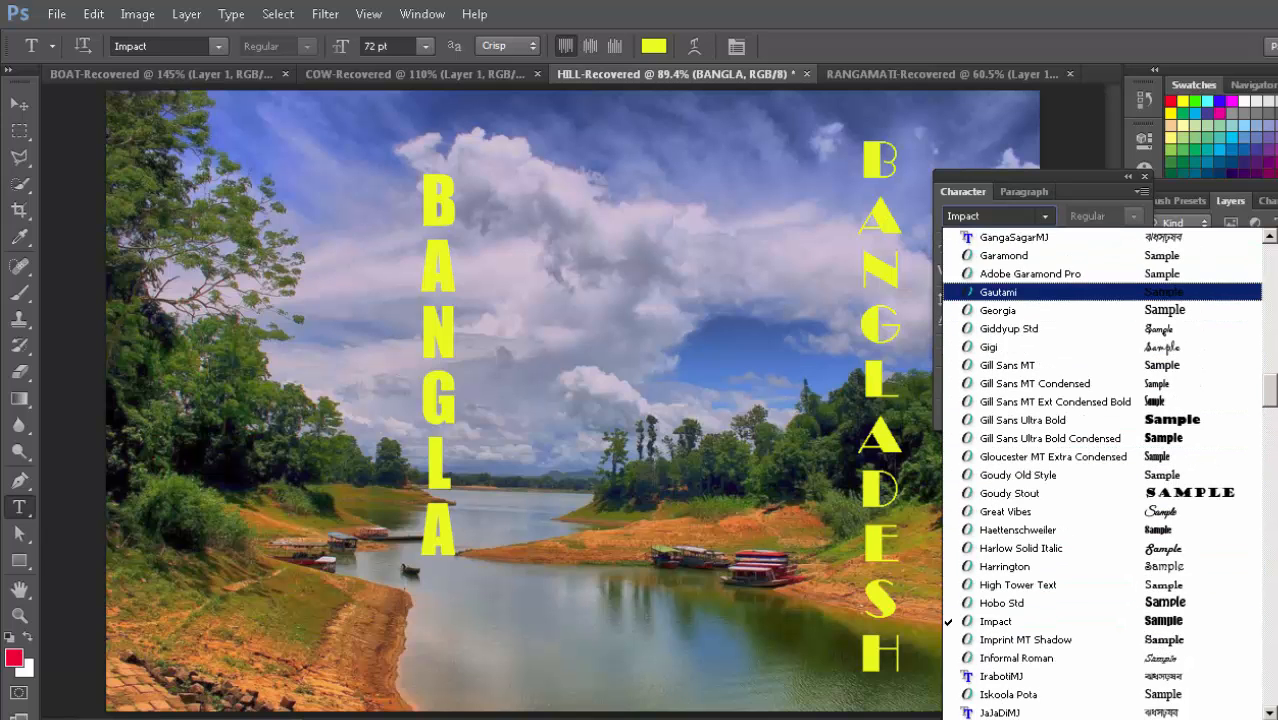
pyautogui.click(1000, 274)
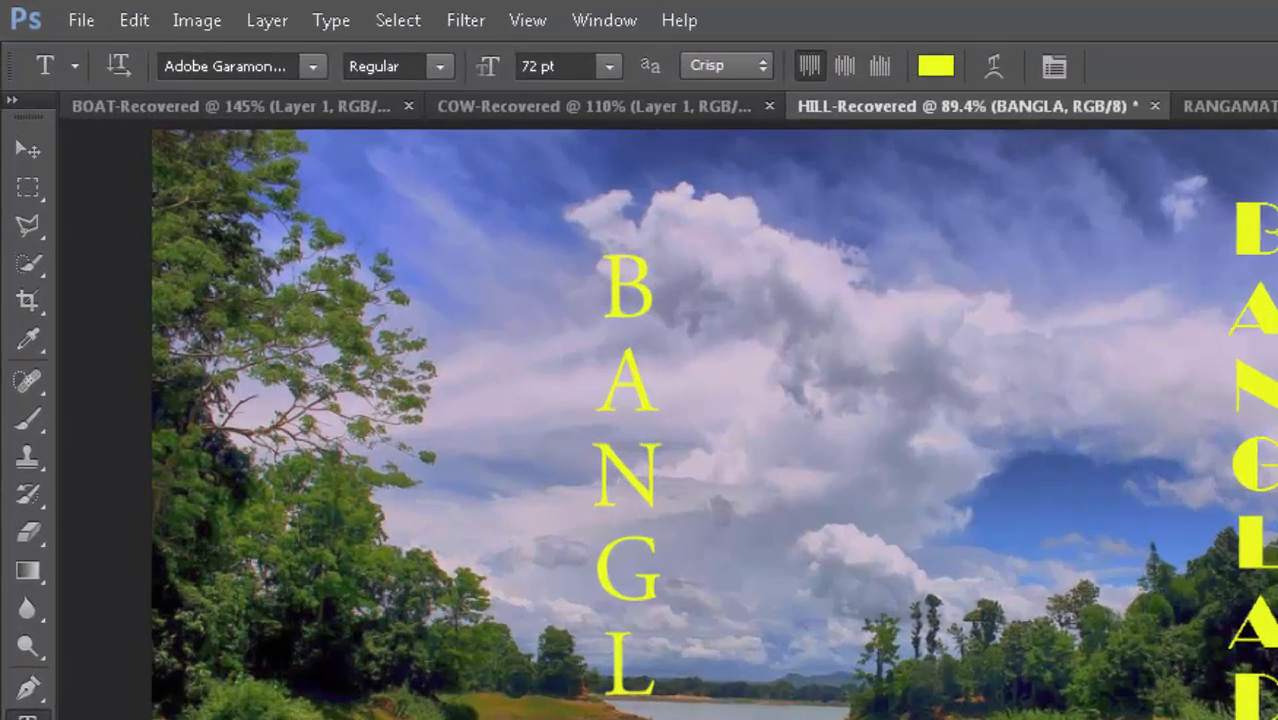
# Try the Italic, Bold and Bold Italic styles on the BANGLA text, and return it to Regular
pyautogui.click(291, 46)
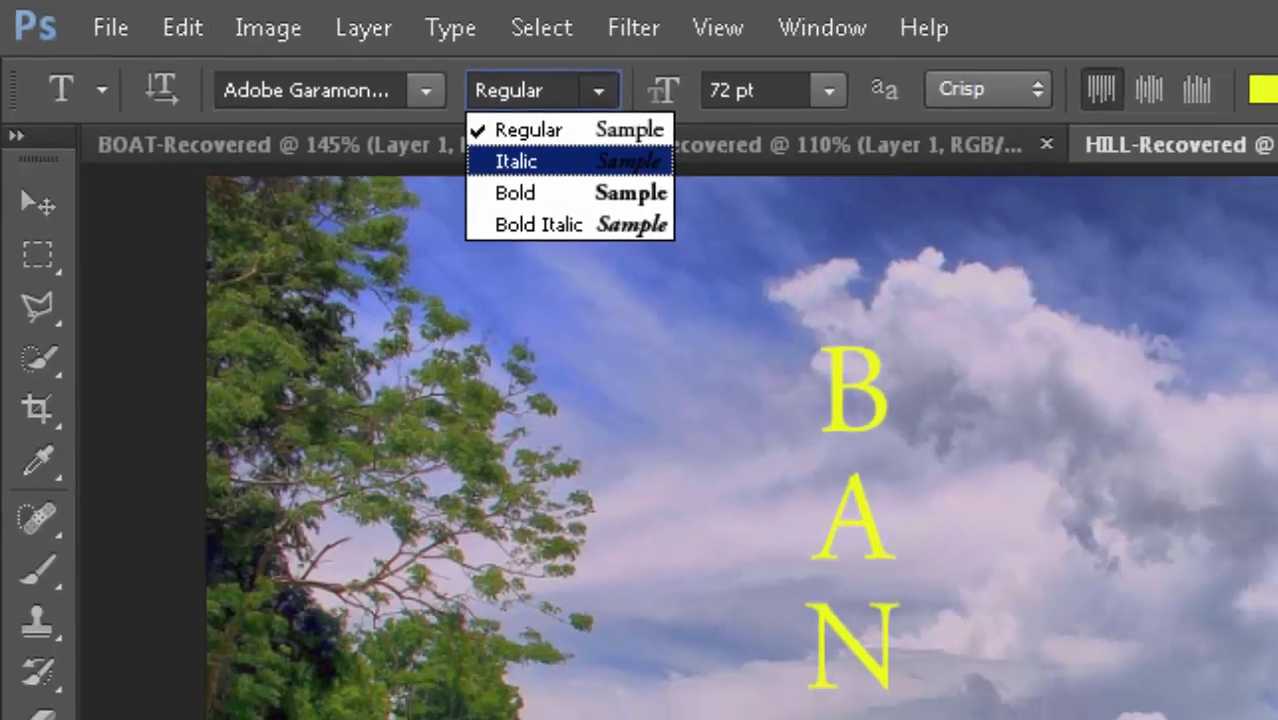
pyautogui.click(578, 181)
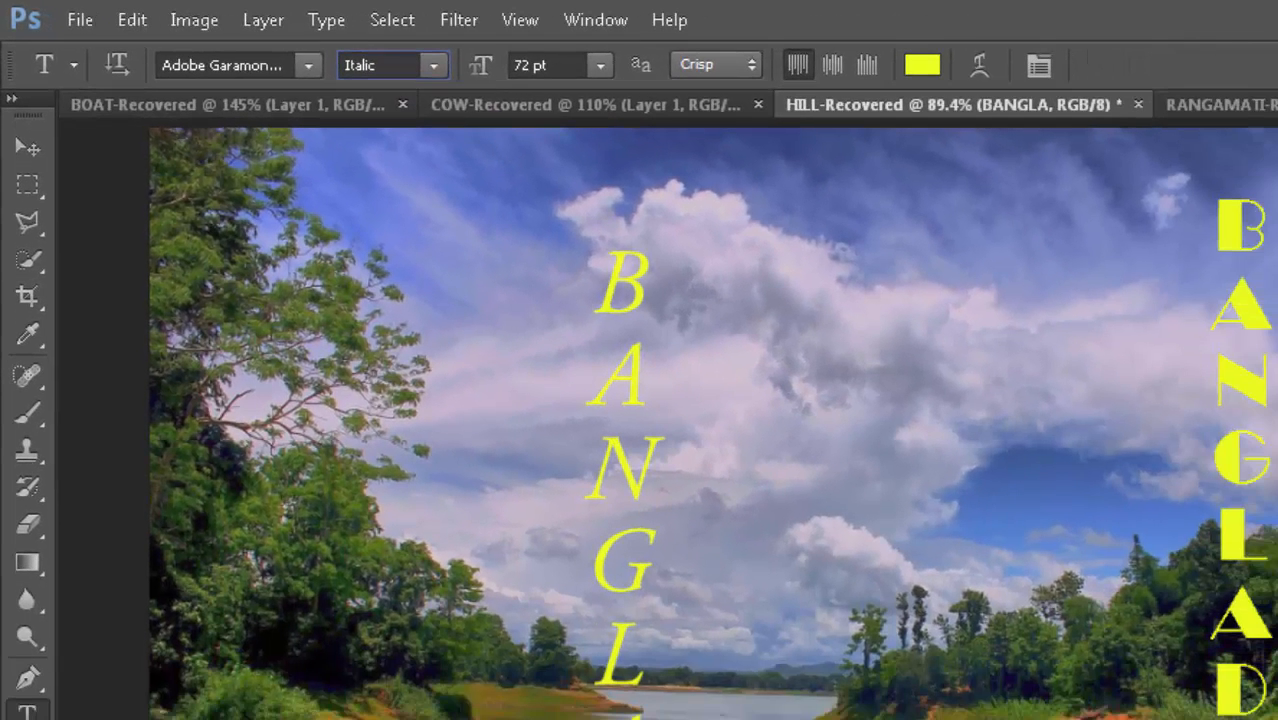
pyautogui.click(433, 65)
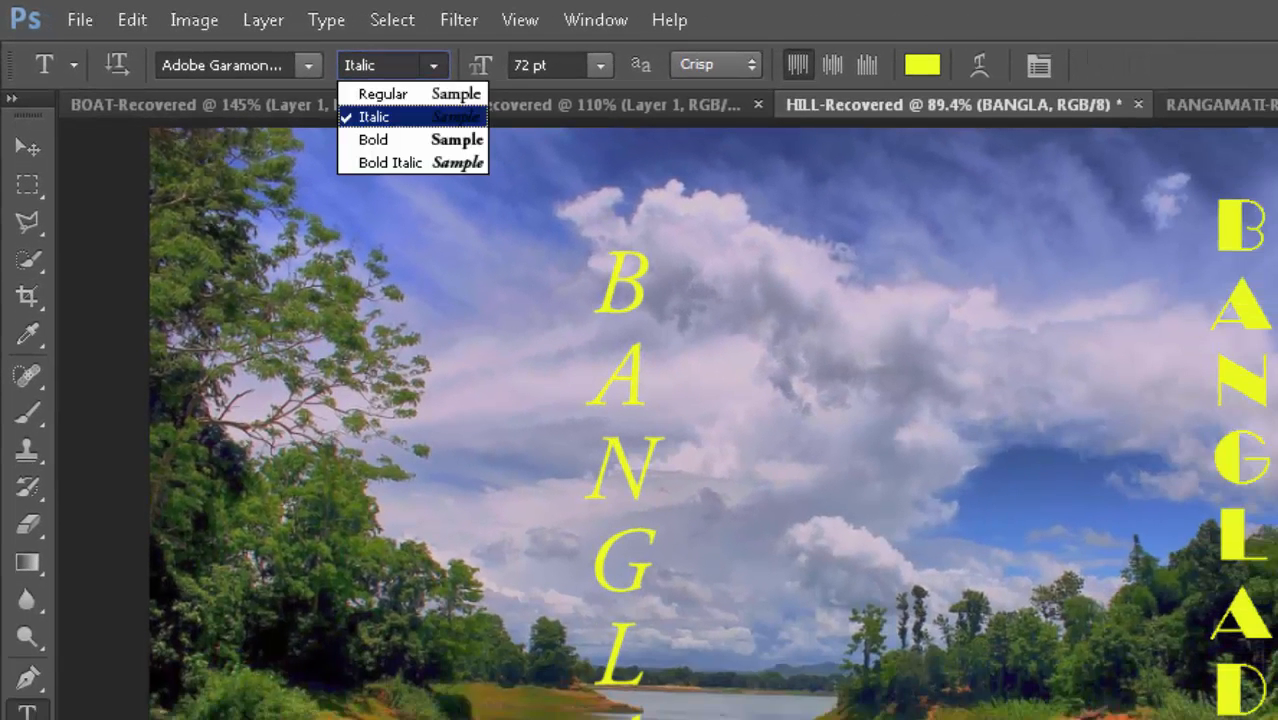
pyautogui.click(371, 137)
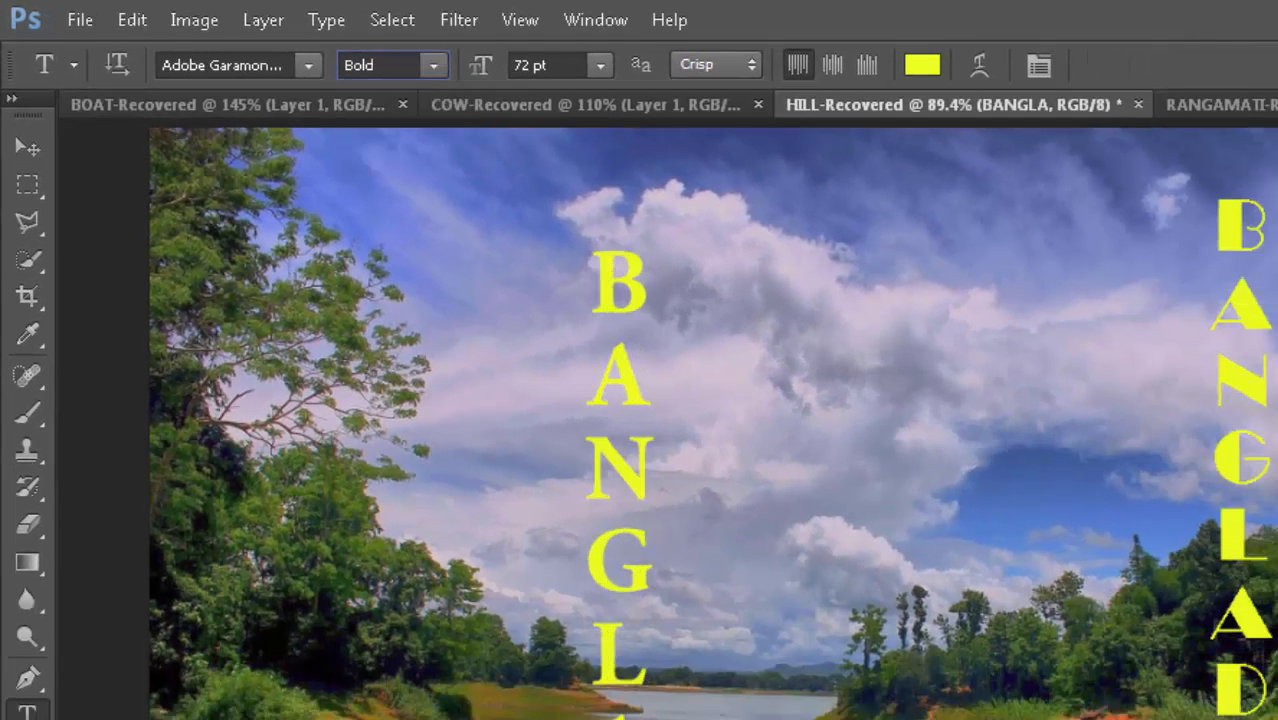
pyautogui.click(433, 65)
pyautogui.click(371, 160)
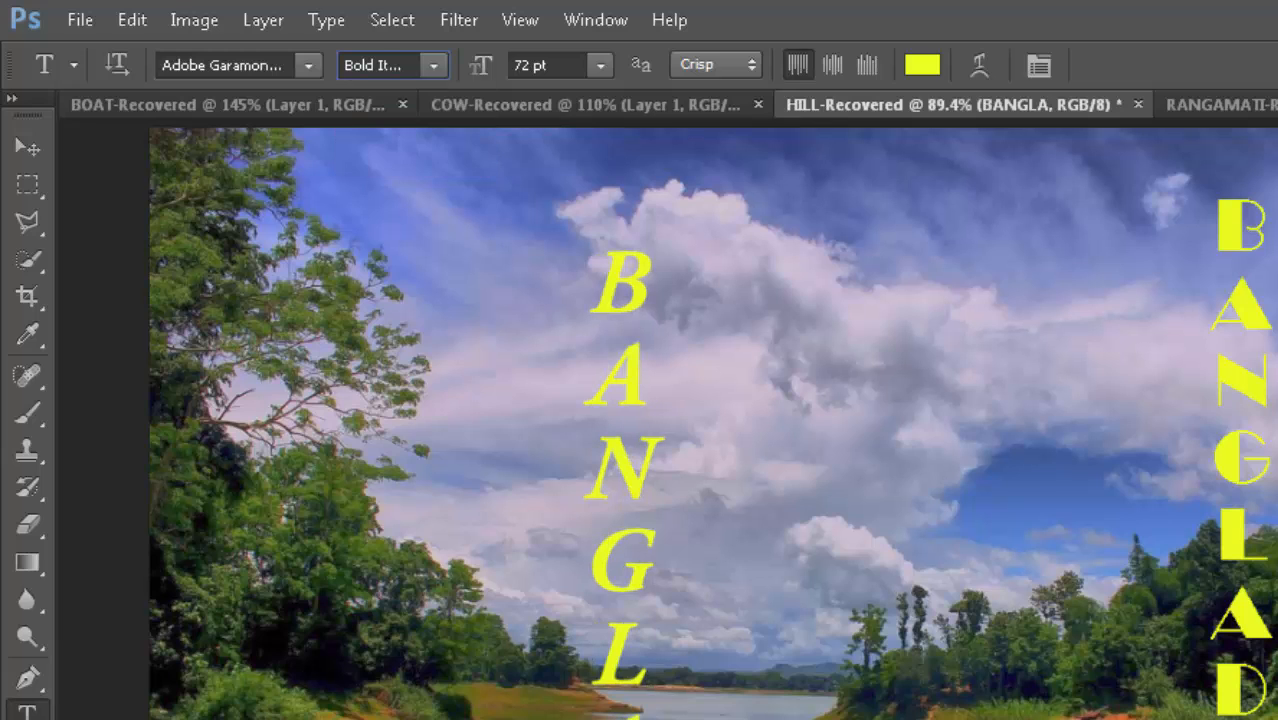
pyautogui.click(433, 65)
pyautogui.click(371, 91)
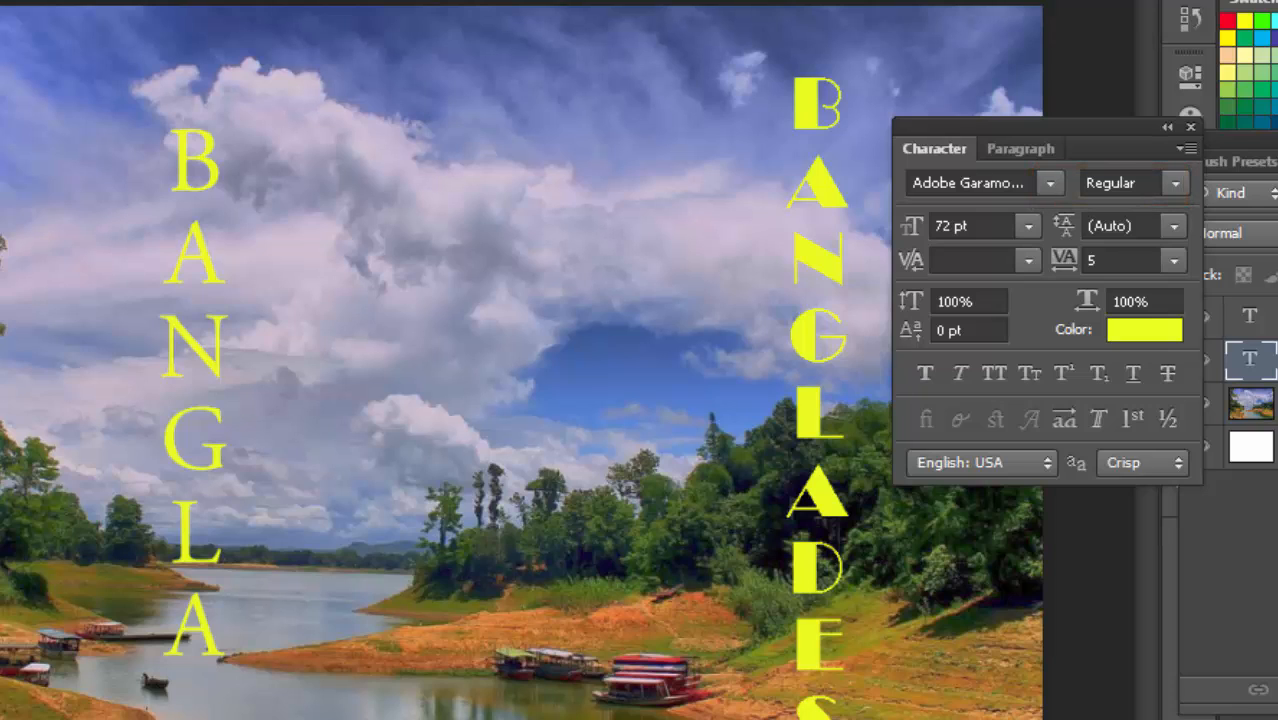
# Set the BANGLA text's font style to Bold and look over the preset font sizes
pyautogui.click(1175, 183)
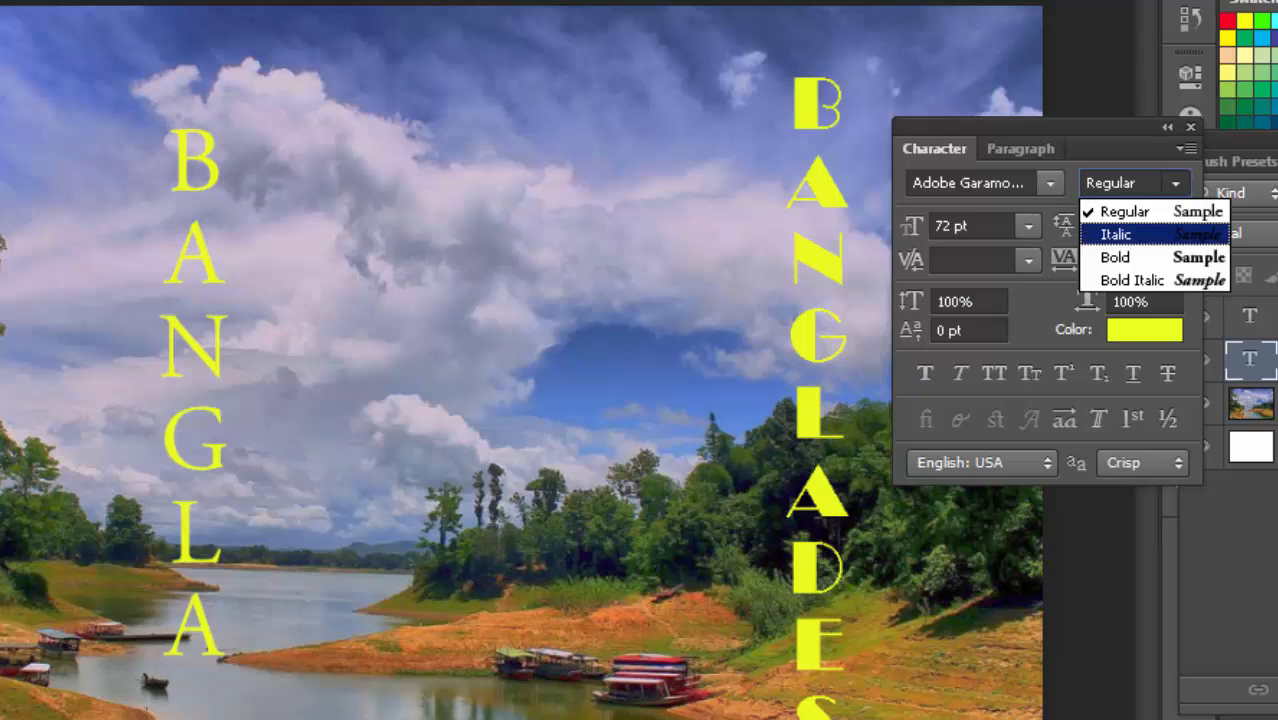
pyautogui.click(1116, 257)
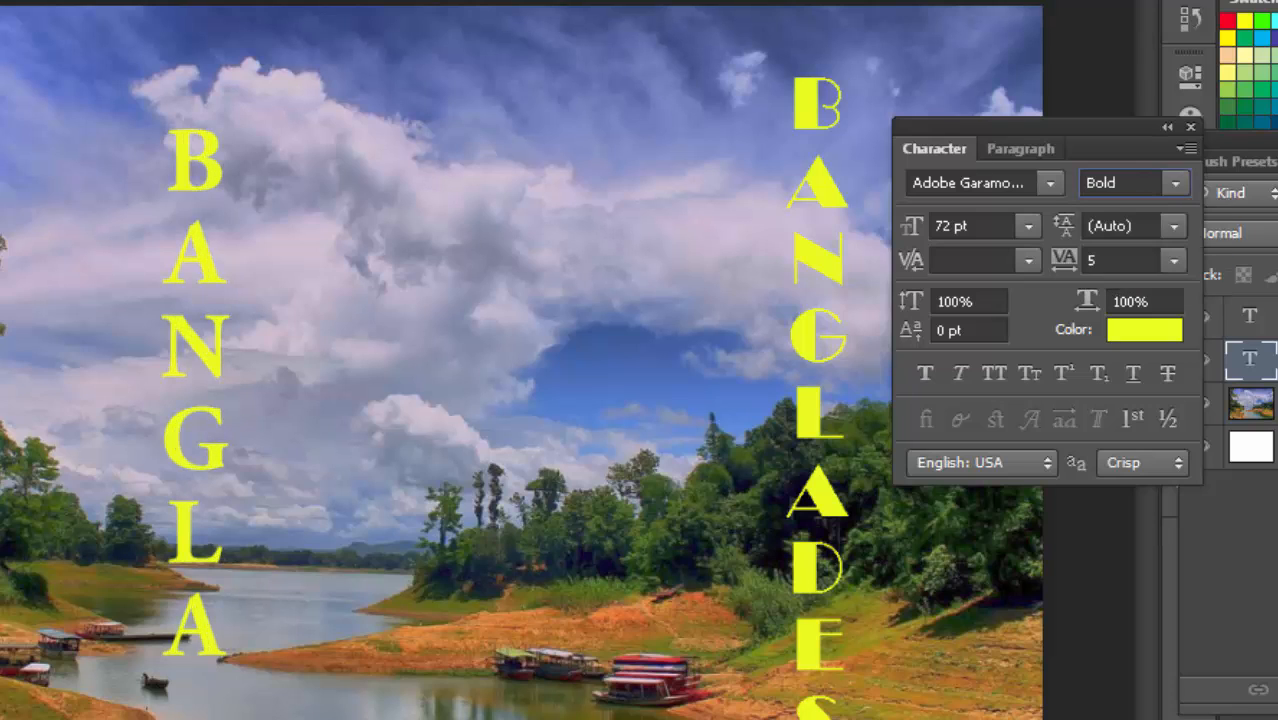
pyautogui.click(1028, 226)
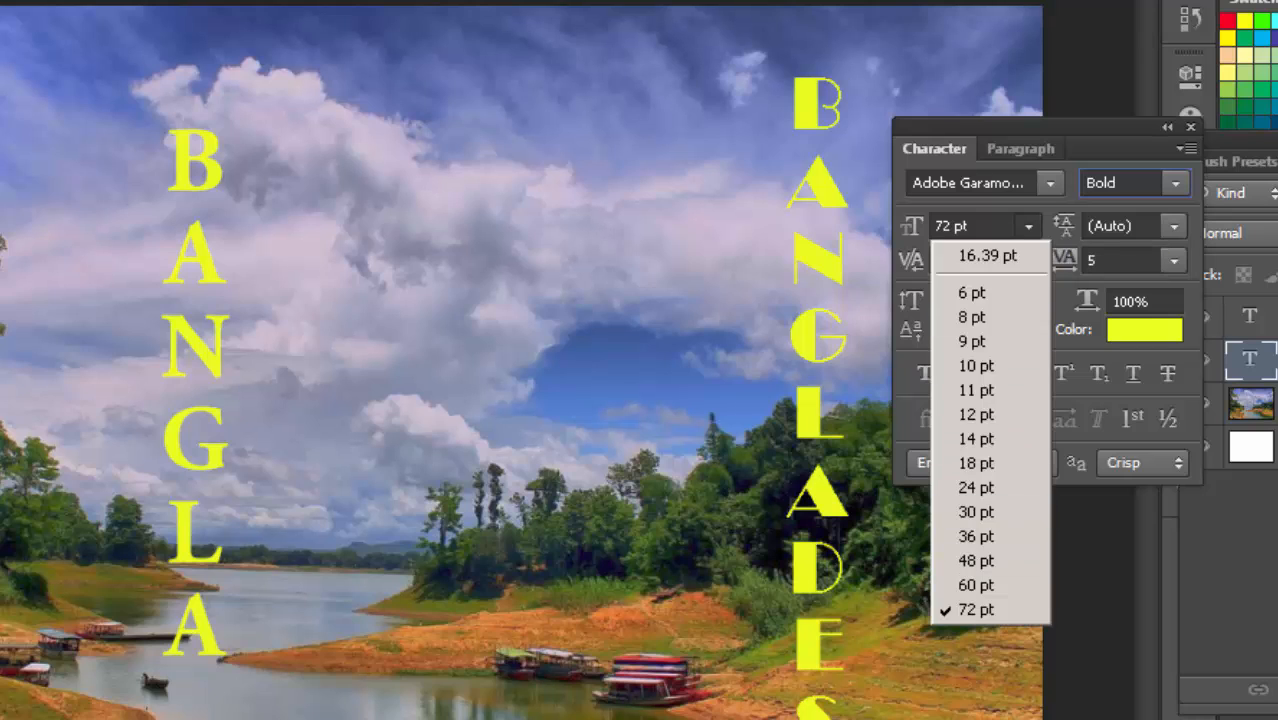
pyautogui.press('Escape')
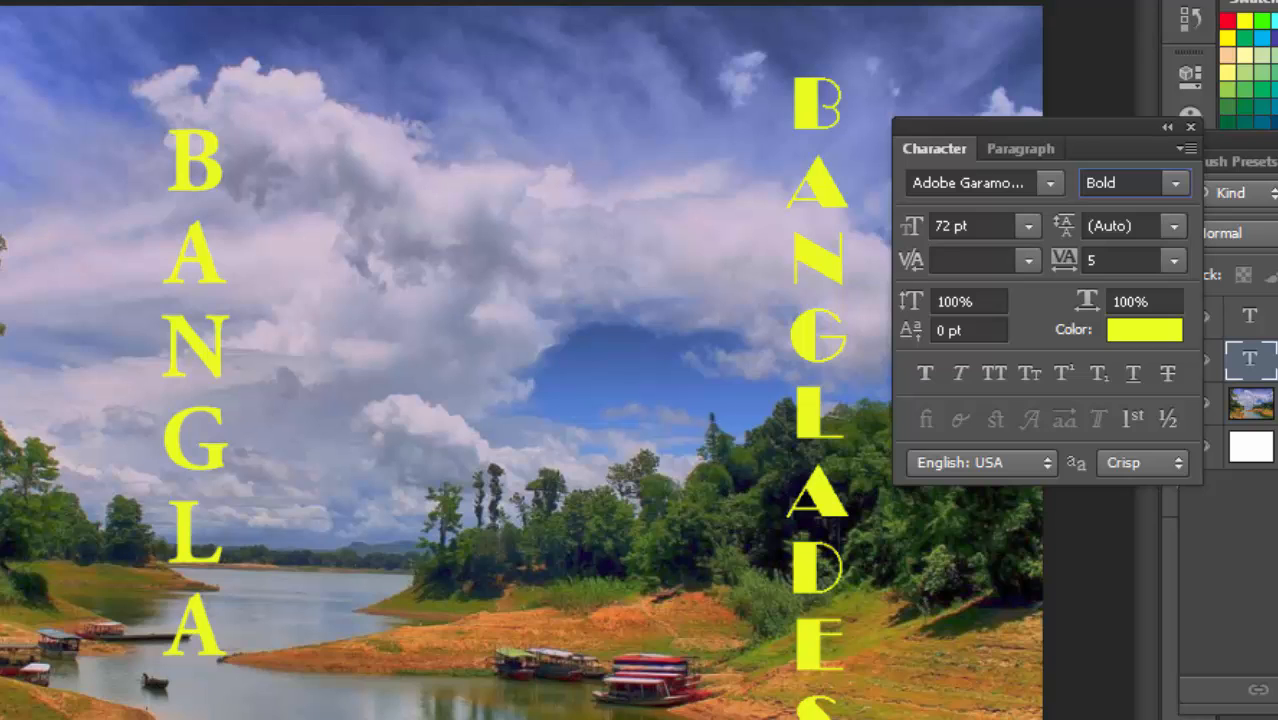
pyautogui.click(1028, 226)
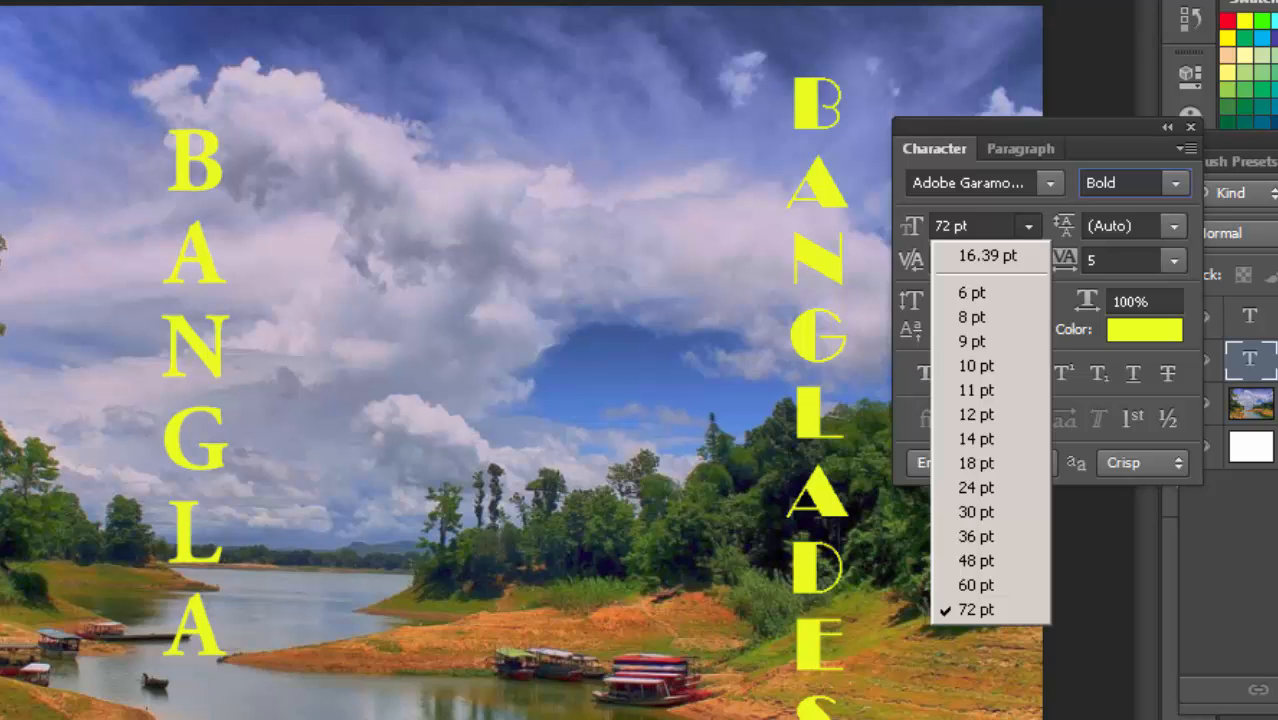
pyautogui.click(1028, 226)
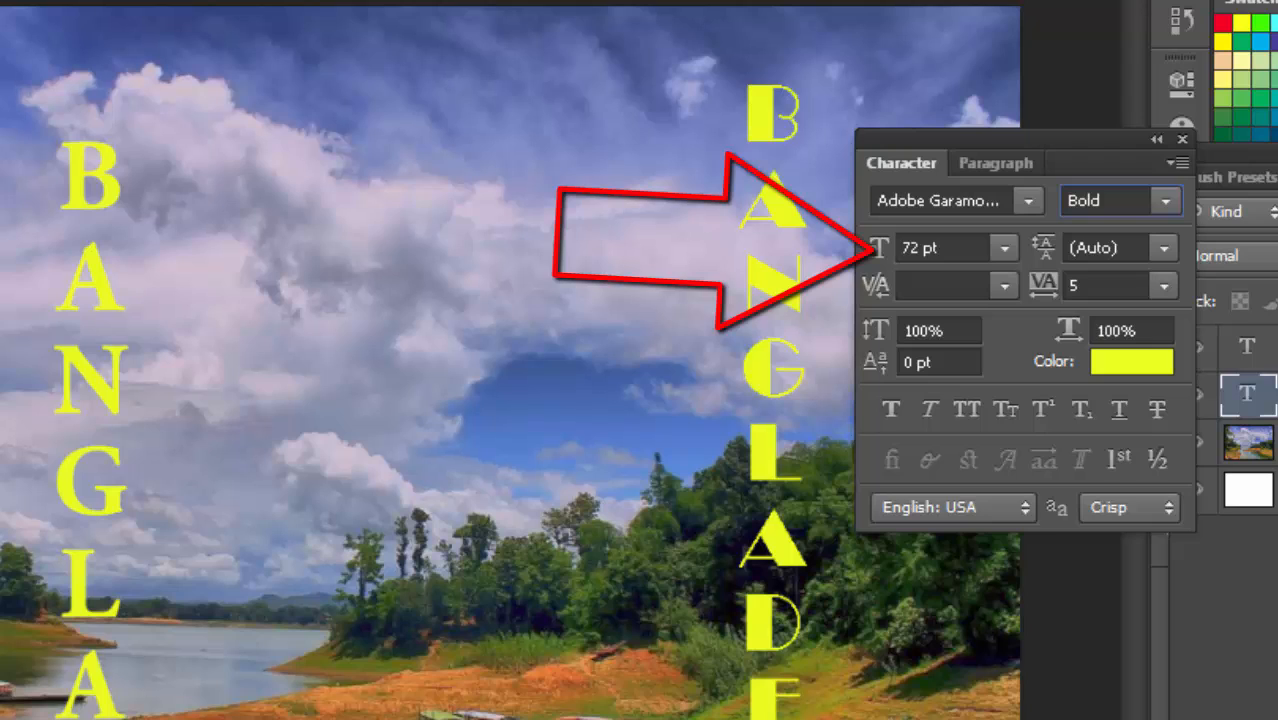
# Increase the BANGLA text's font size to 127 pt
pyautogui.press('Tab')
pyautogui.write('80')
pyautogui.press('Return')
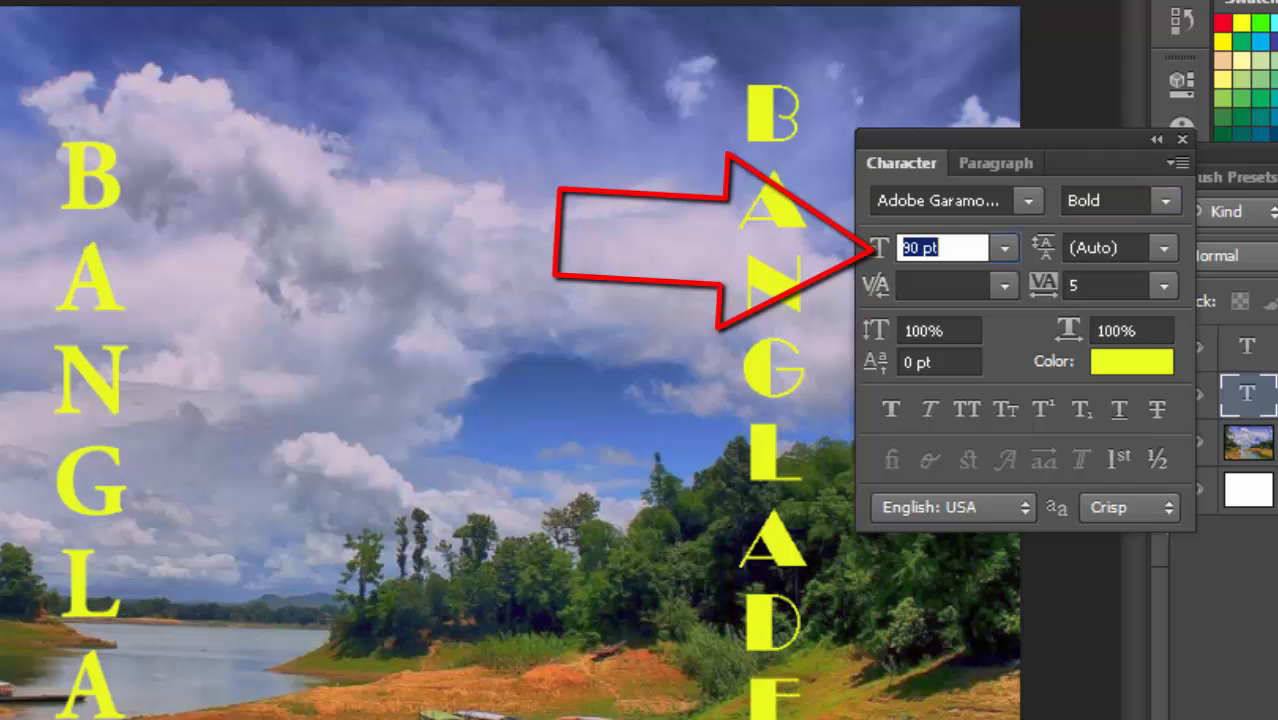
pyautogui.write('125')
pyautogui.press('Return')
pyautogui.press('Up')
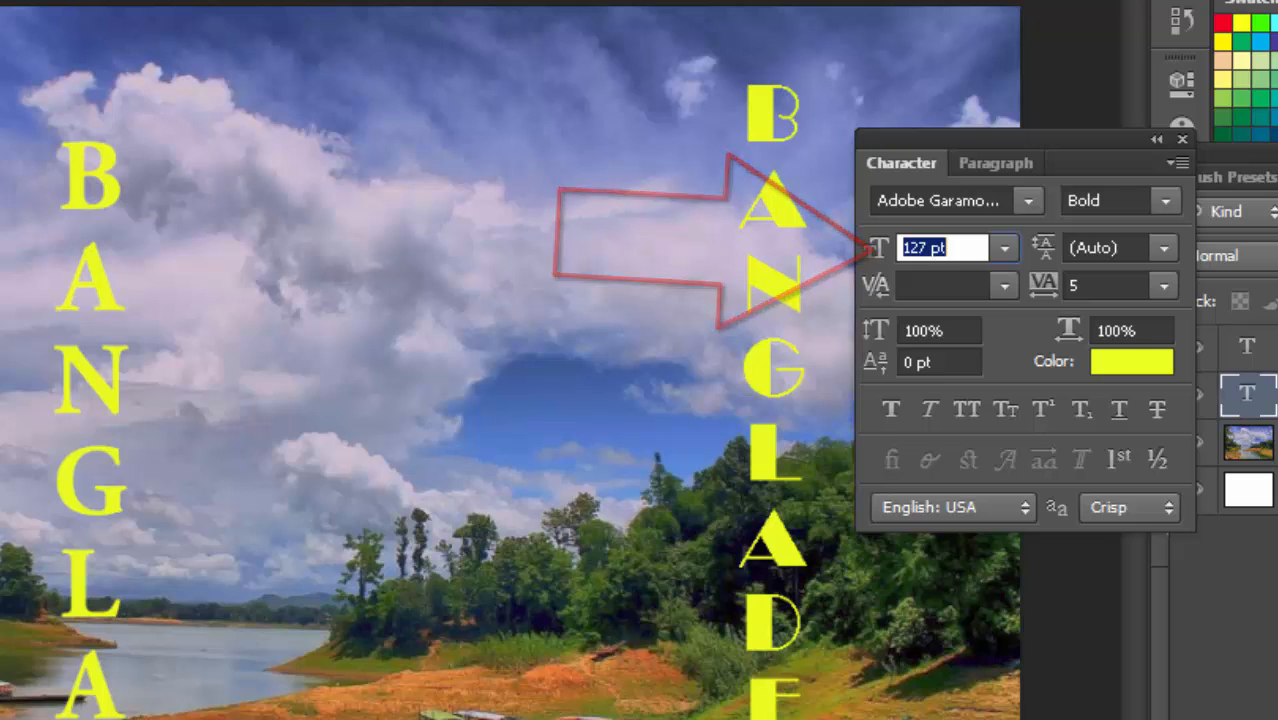
# Decrease the BANGLA text's font size to 56 pt
pyautogui.write('82')
pyautogui.press('Return')
pyautogui.press('Down')
pyautogui.press('Down')
pyautogui.press('Down')
pyautogui.press('Down')
pyautogui.press('Down')
pyautogui.press('Down')
pyautogui.press('Down')
pyautogui.press('Down')
pyautogui.press('Down')
pyautogui.press('Down')
pyautogui.press('Down')
pyautogui.press('Down')
pyautogui.press('Down')
pyautogui.press('Down')
pyautogui.press('Down')
pyautogui.press('Down')
pyautogui.press('Down')
pyautogui.press('Down')
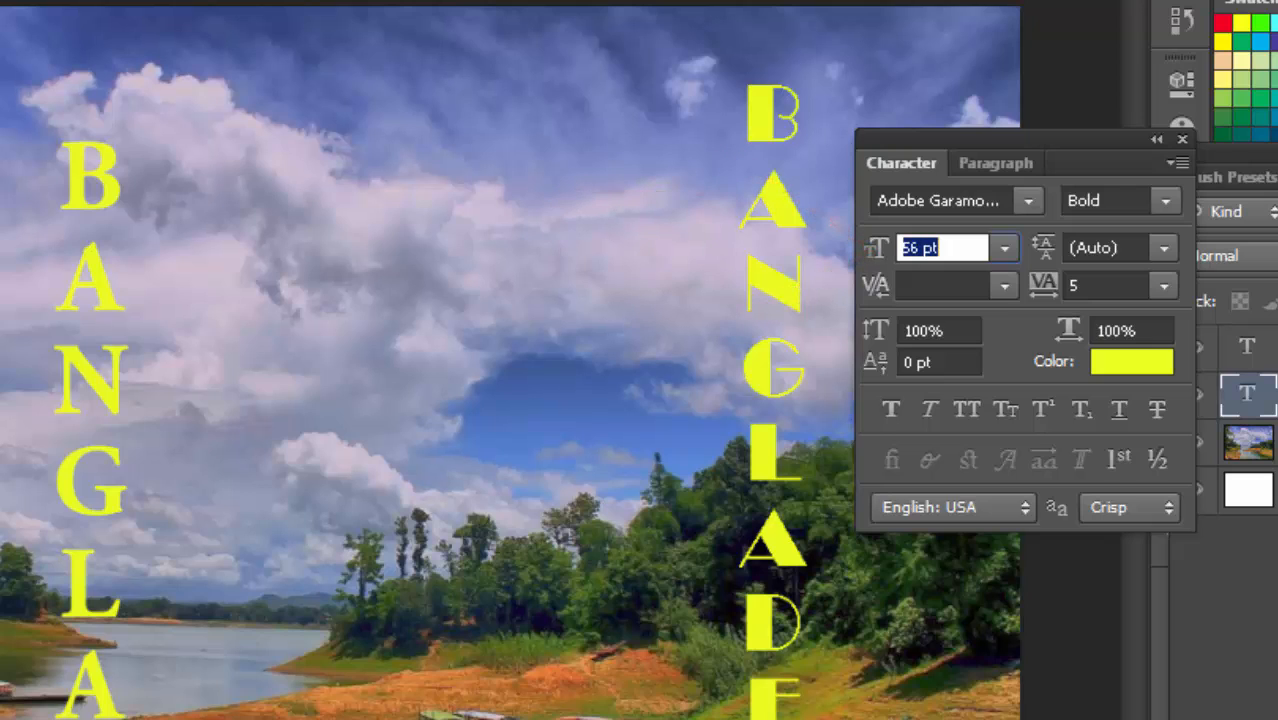
# Set the BANGLA text's font size to 113 pt and its horizontal scale to 98%
pyautogui.moveTo(868, 248); pyautogui.dragTo(935, 248)
pyautogui.click(1069, 330)
pyautogui.press('Down')
pyautogui.press('Down')
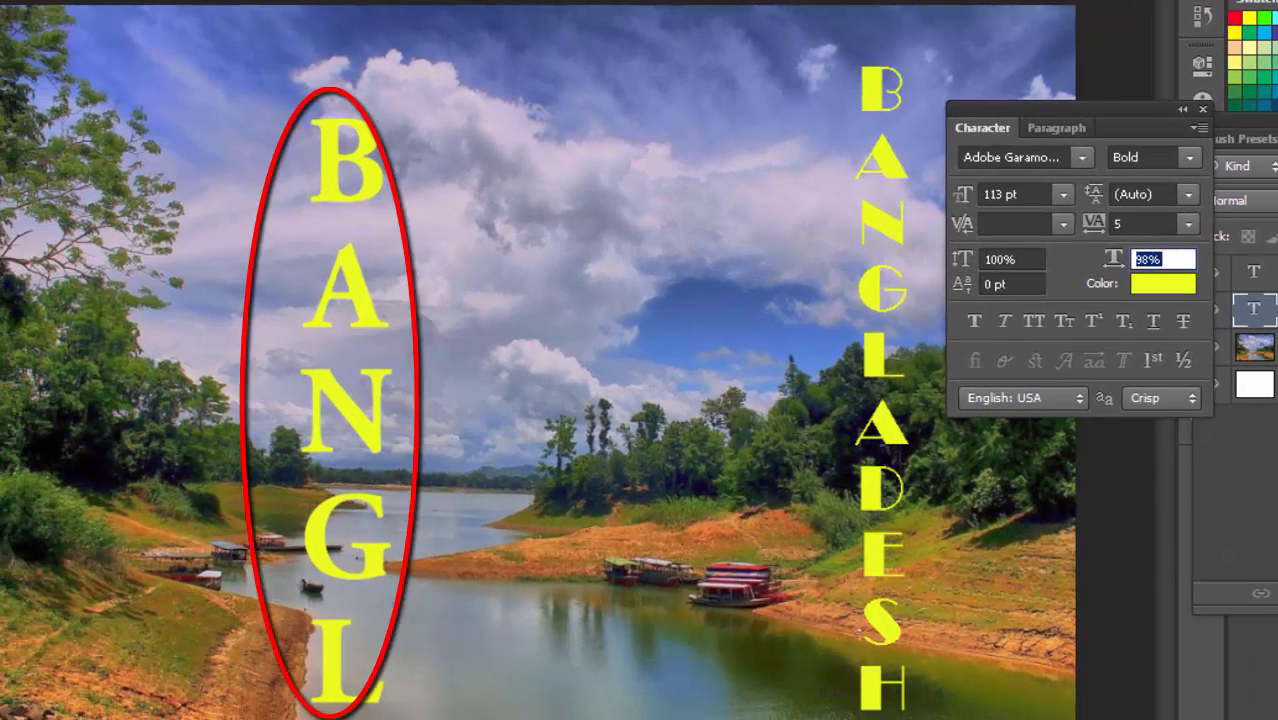
# Enlarge the BANGLA text to 169 pt, reduce it to 75 pt, and view the preset font sizes
pyautogui.moveTo(963, 194); pyautogui.dragTo(1022, 194)
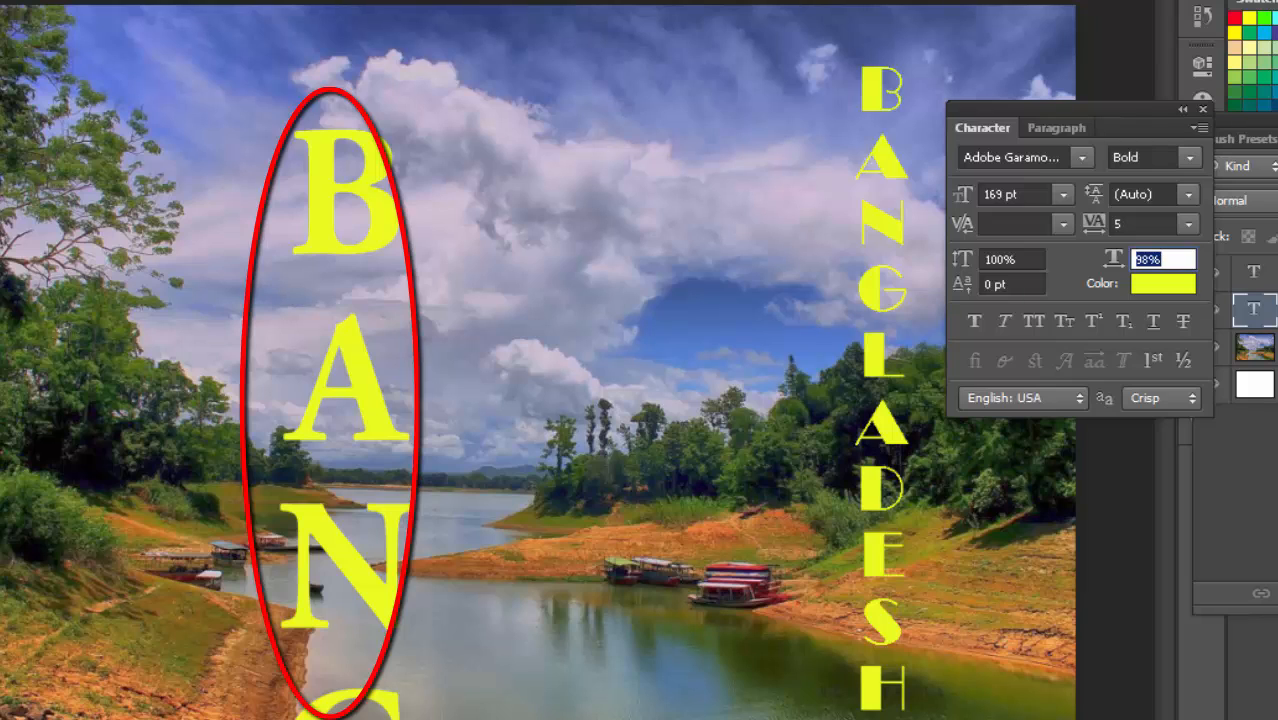
pyautogui.moveTo(963, 194); pyautogui.dragTo(869, 194)
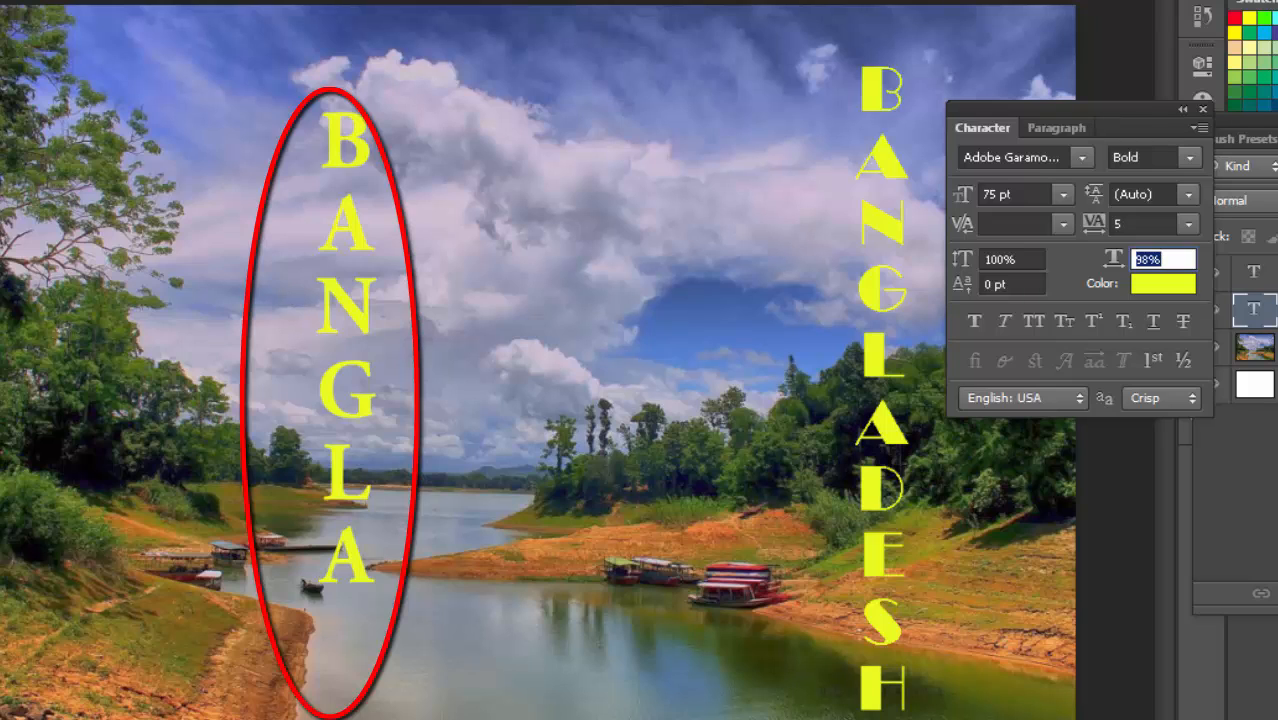
pyautogui.click(1063, 195)
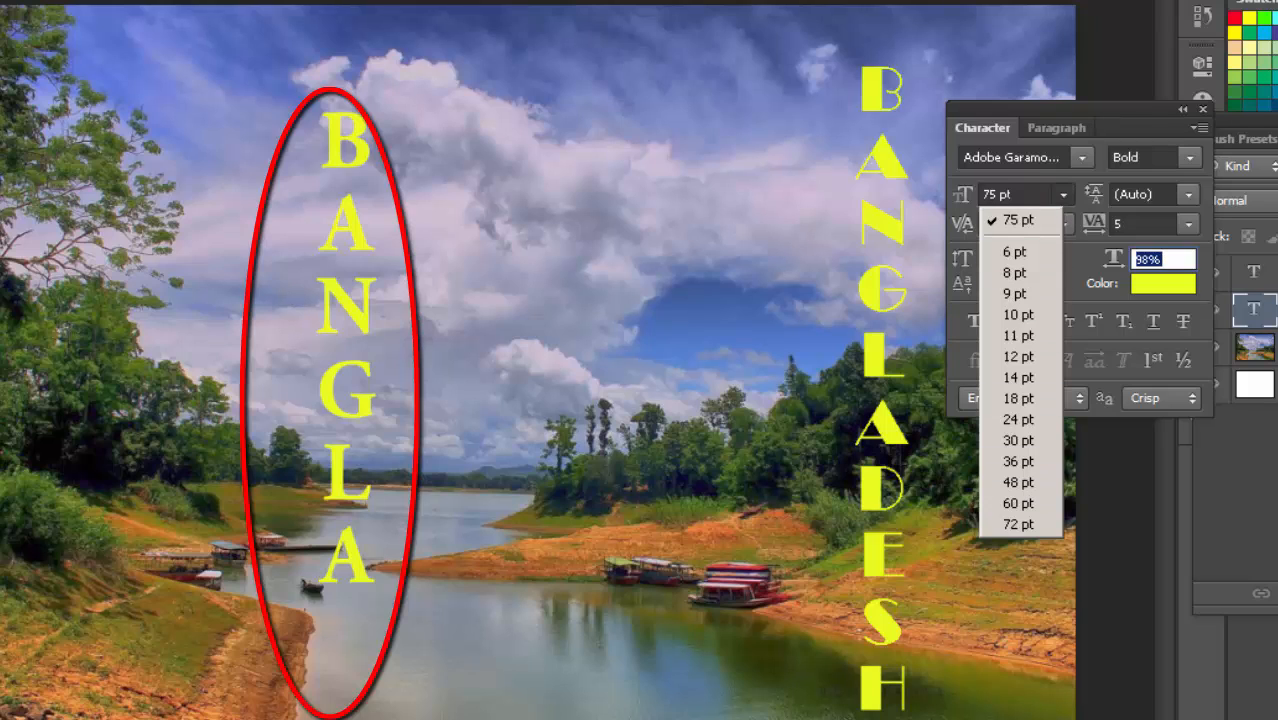
pyautogui.click(1063, 195)
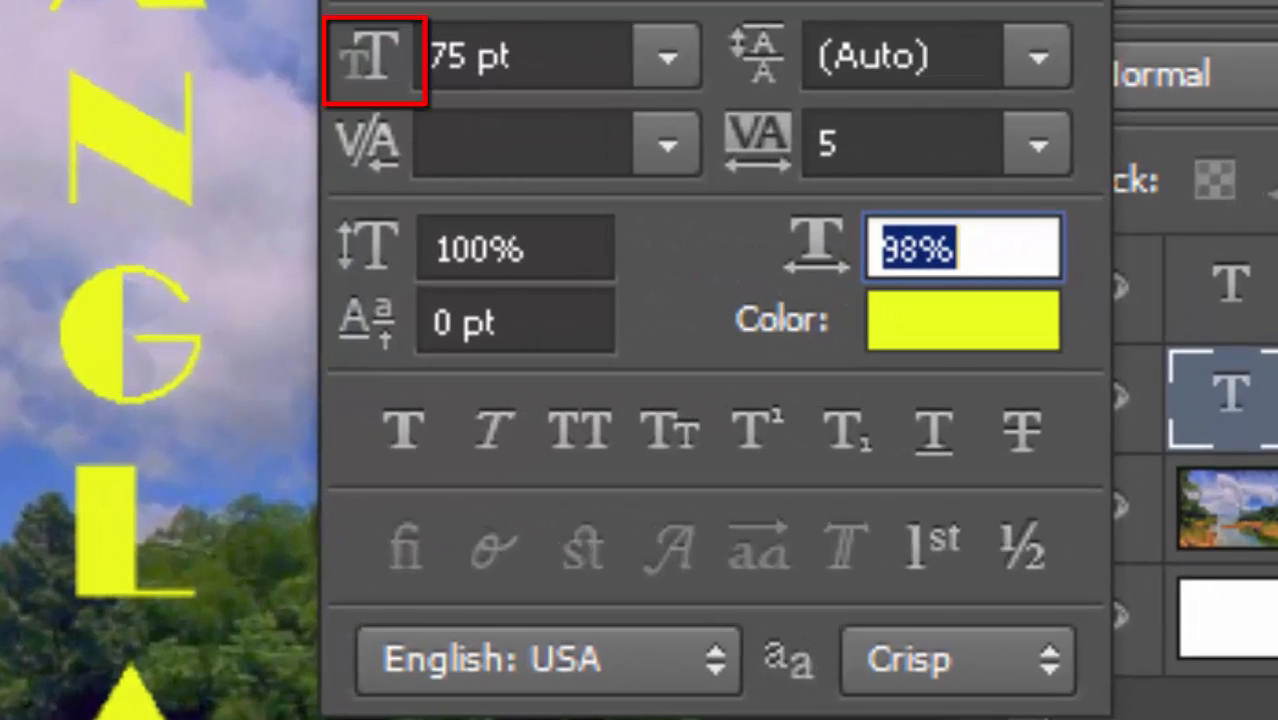
# Enlarge the BANGLA text to 111 pt and bring its font size down to 76 pt, leaving the preset sizes unused
pyautogui.moveTo(370, 58); pyautogui.dragTo(480, 58)
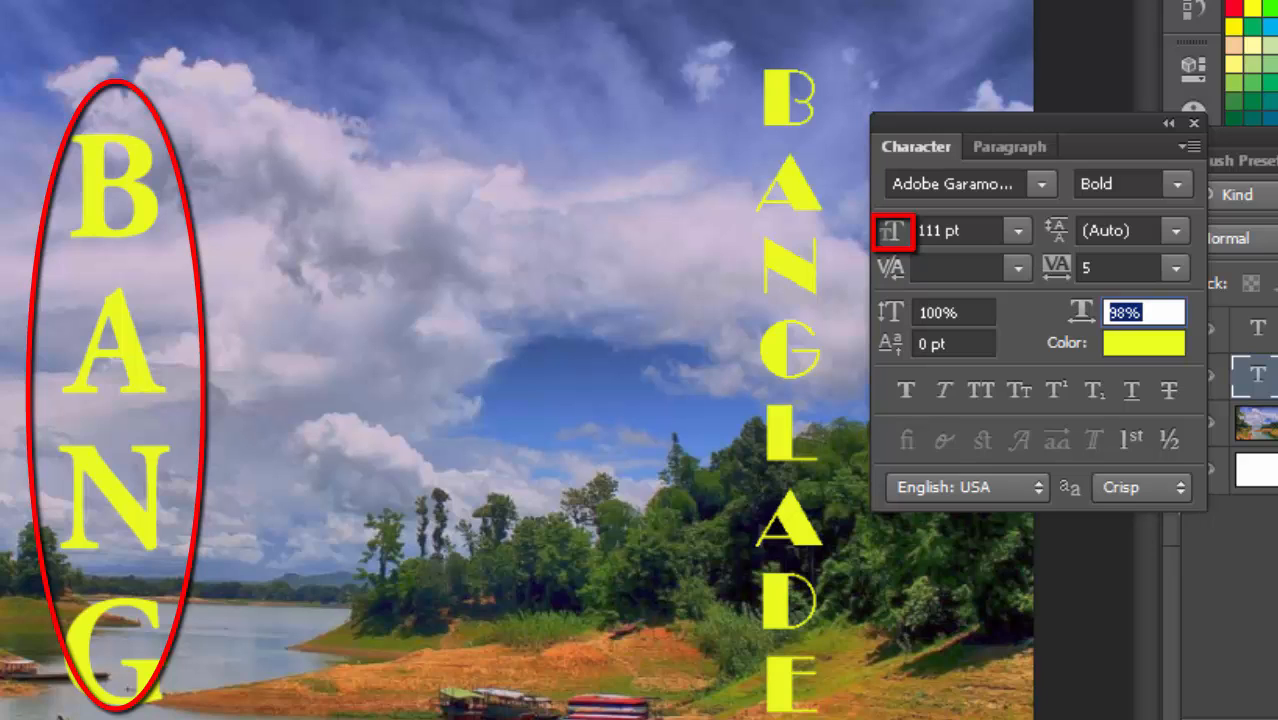
pyautogui.moveTo(892, 231); pyautogui.dragTo(845, 231)
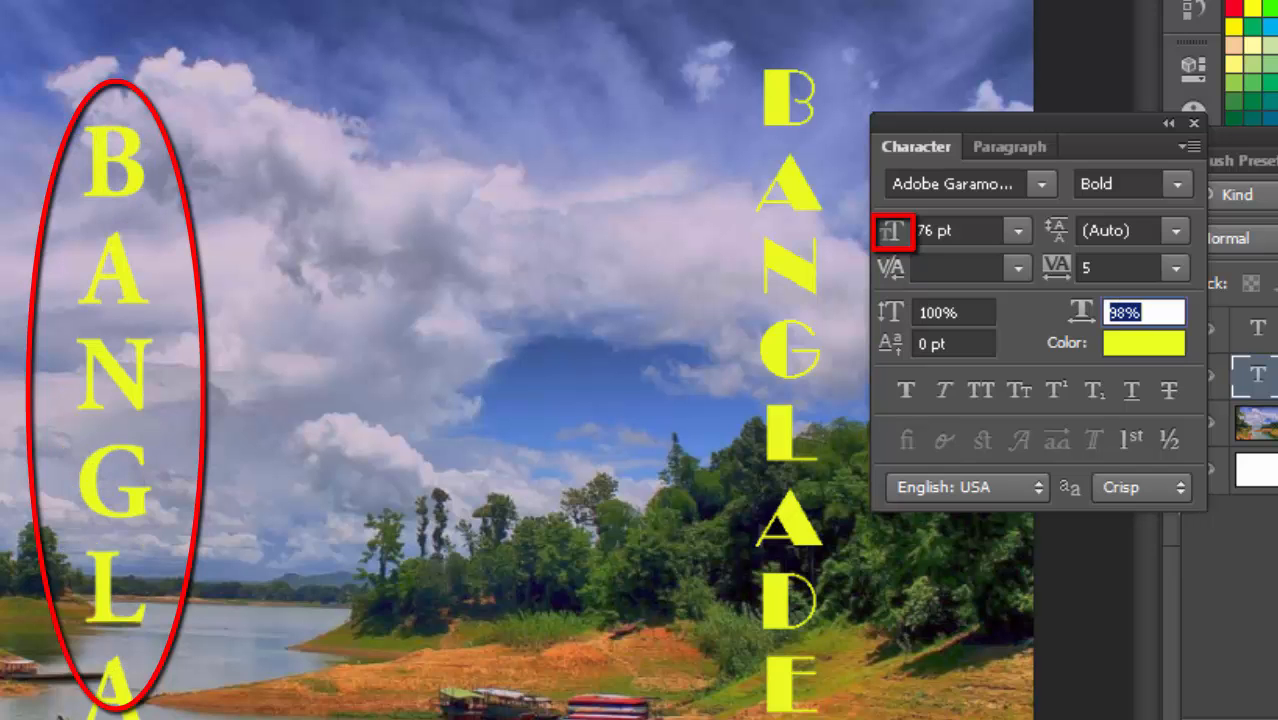
pyautogui.click(232, 3)
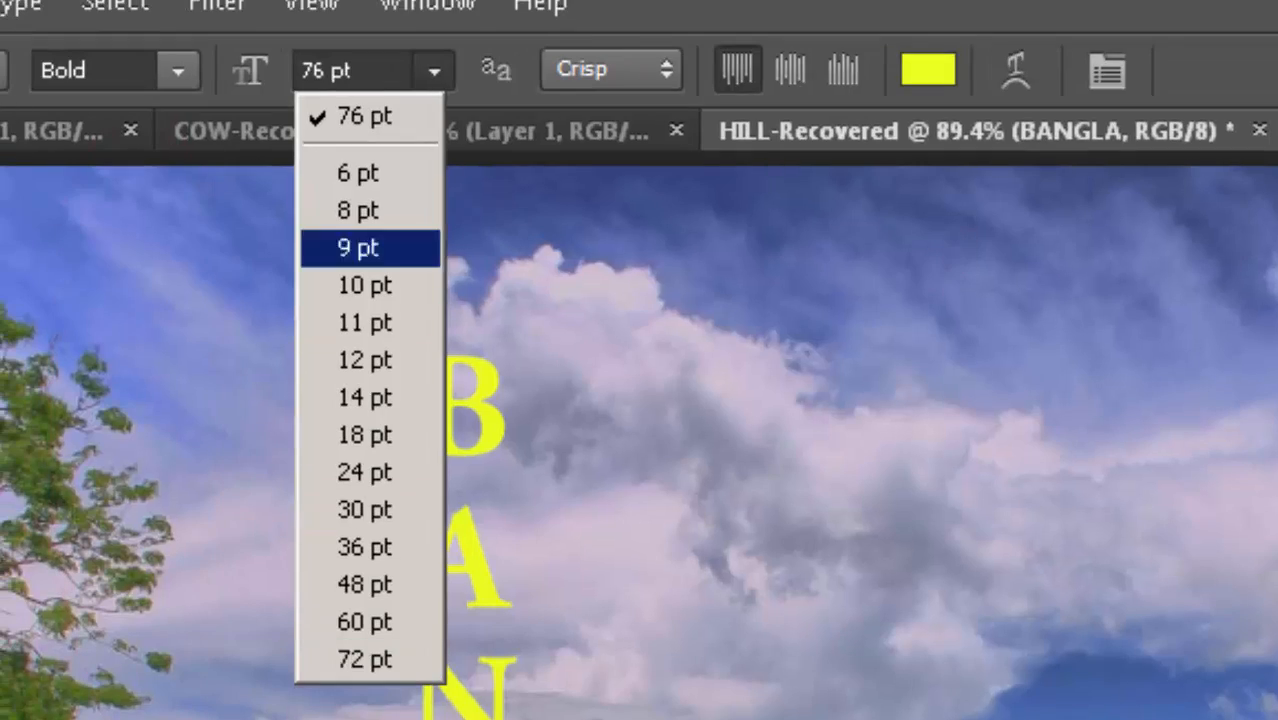
pyautogui.press('Escape')
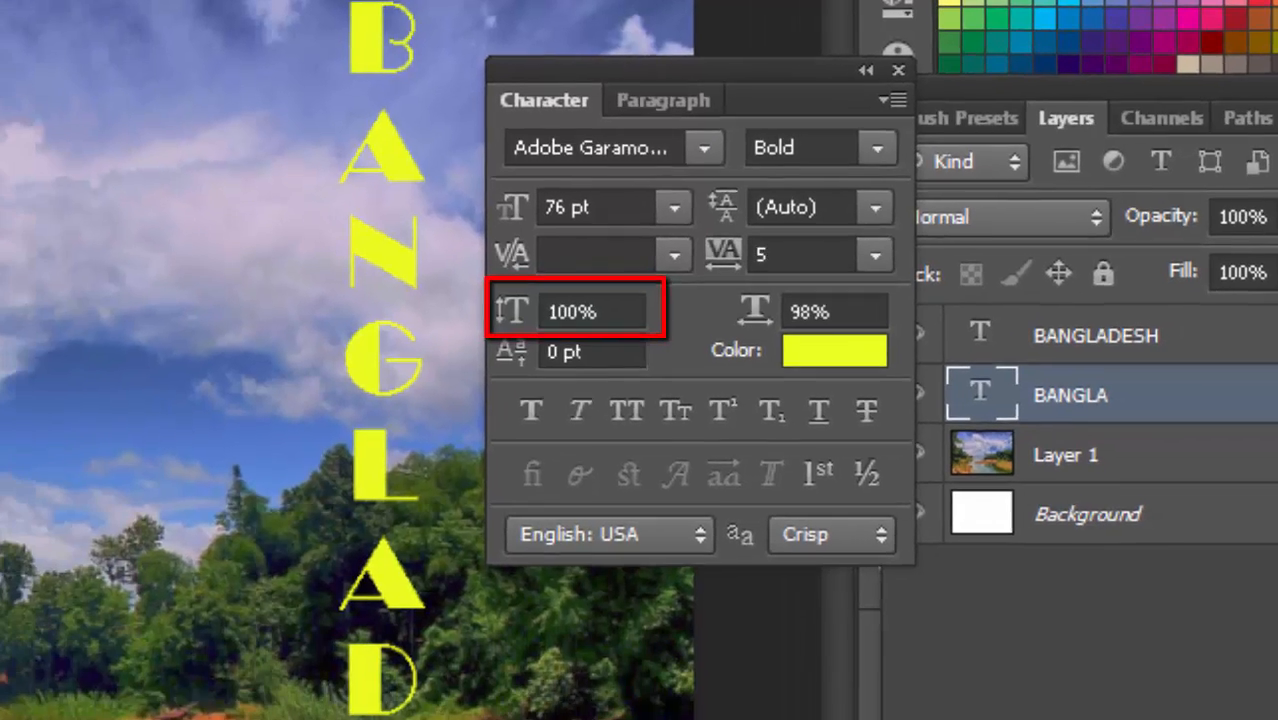
# Stretch the BANGLA letters to a vertical scale of 157%
pyautogui.moveTo(380, 365); pyautogui.dragTo(454, 365)
pyautogui.write('157')
pyautogui.press('Tab')
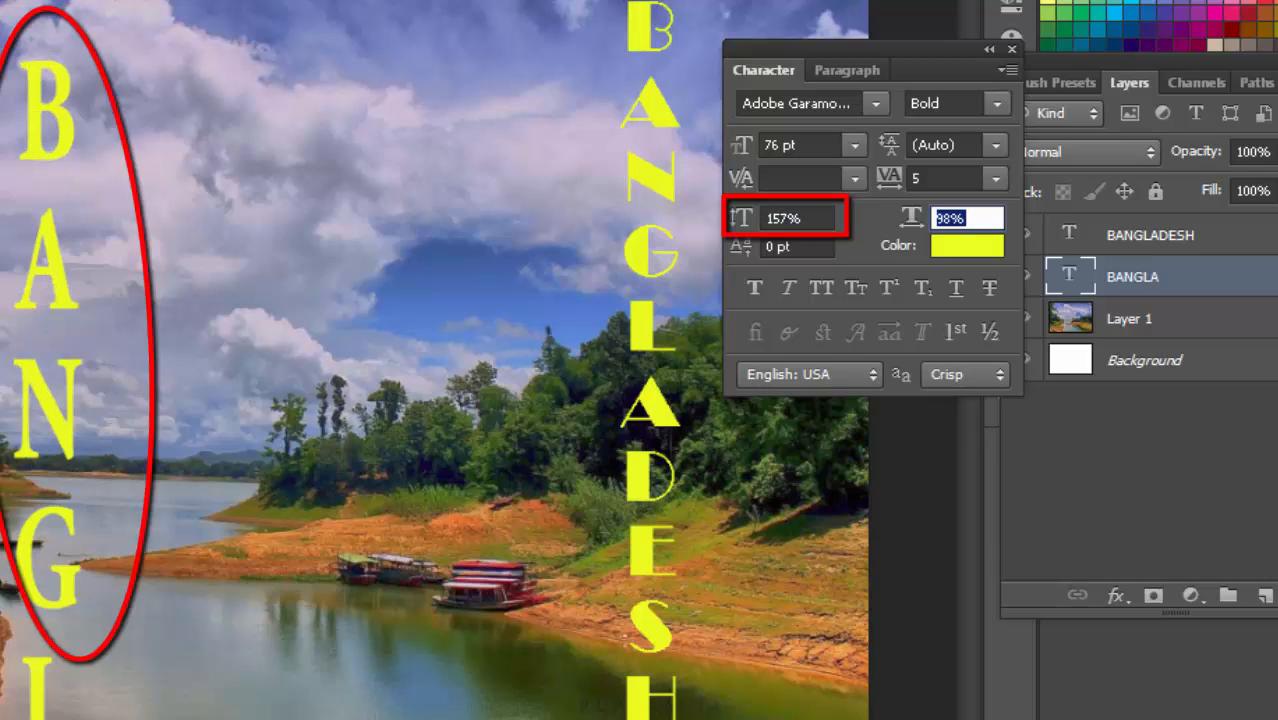
# Set the BANGLA text's vertical scale to 121% and its horizontal scale to 169%
pyautogui.moveTo(741, 218); pyautogui.dragTo(721, 218)
pyautogui.write('121')
pyautogui.press('Tab')
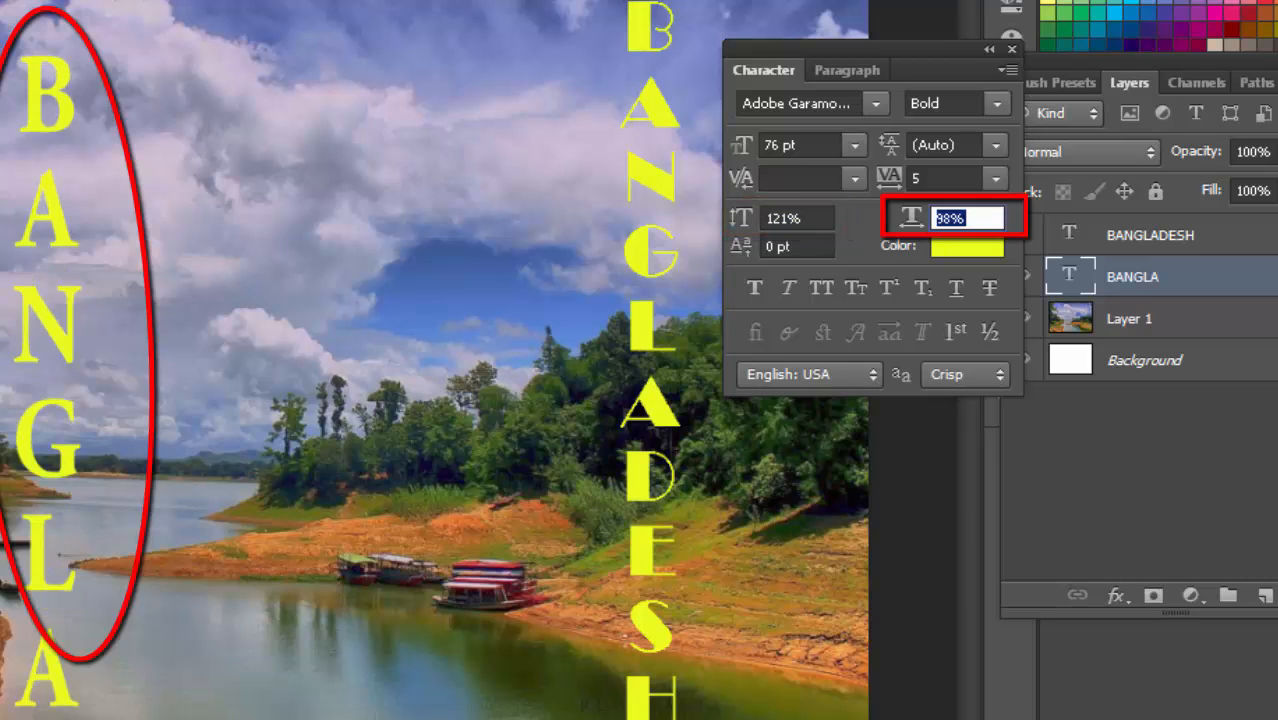
pyautogui.write('169')
pyautogui.press('Return')
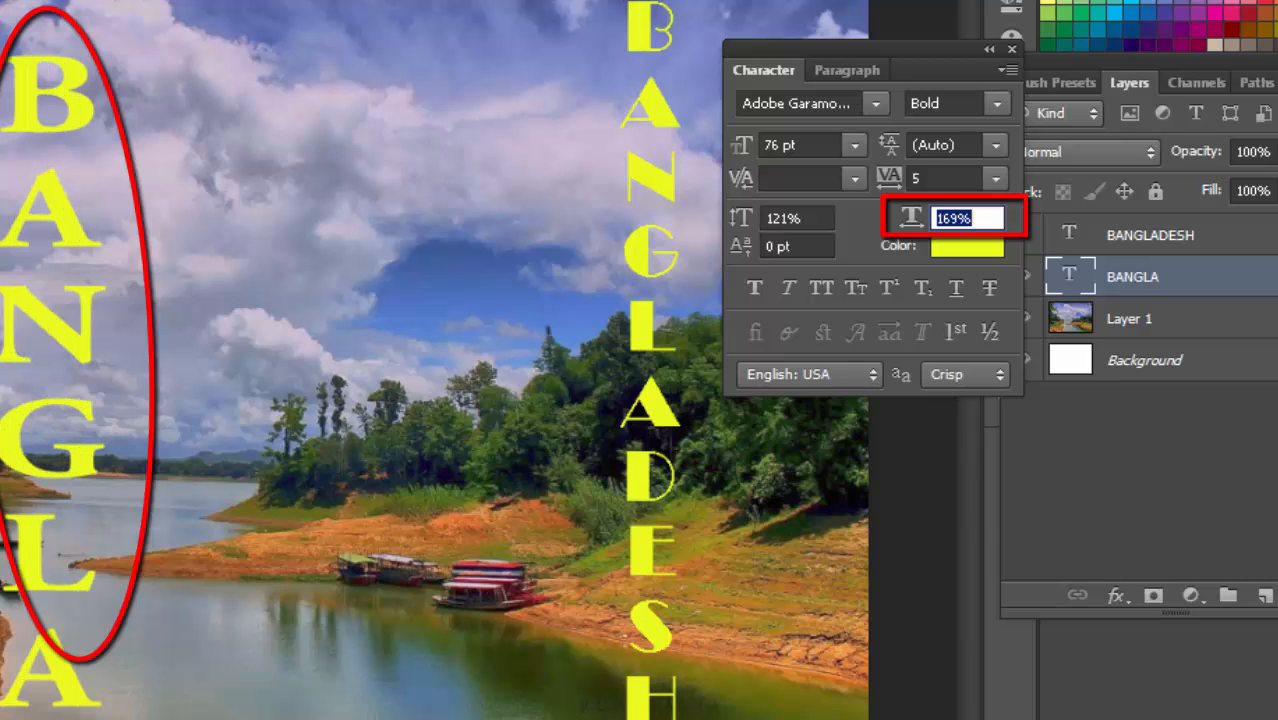
# Narrow the BANGLA text's horizontal scale to 107% and 88%, and finish with a horizontal scale of 146%
pyautogui.write('123')
pyautogui.press('Return')
pyautogui.write('88')
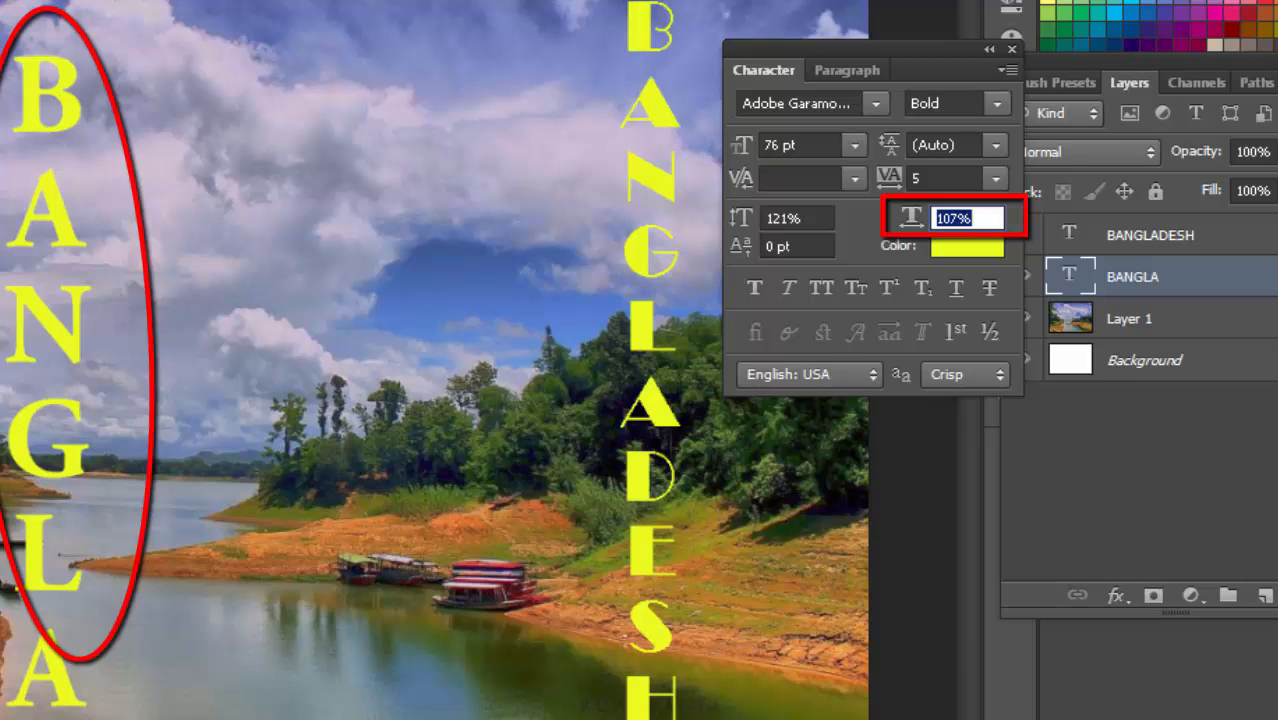
pyautogui.press('Return')
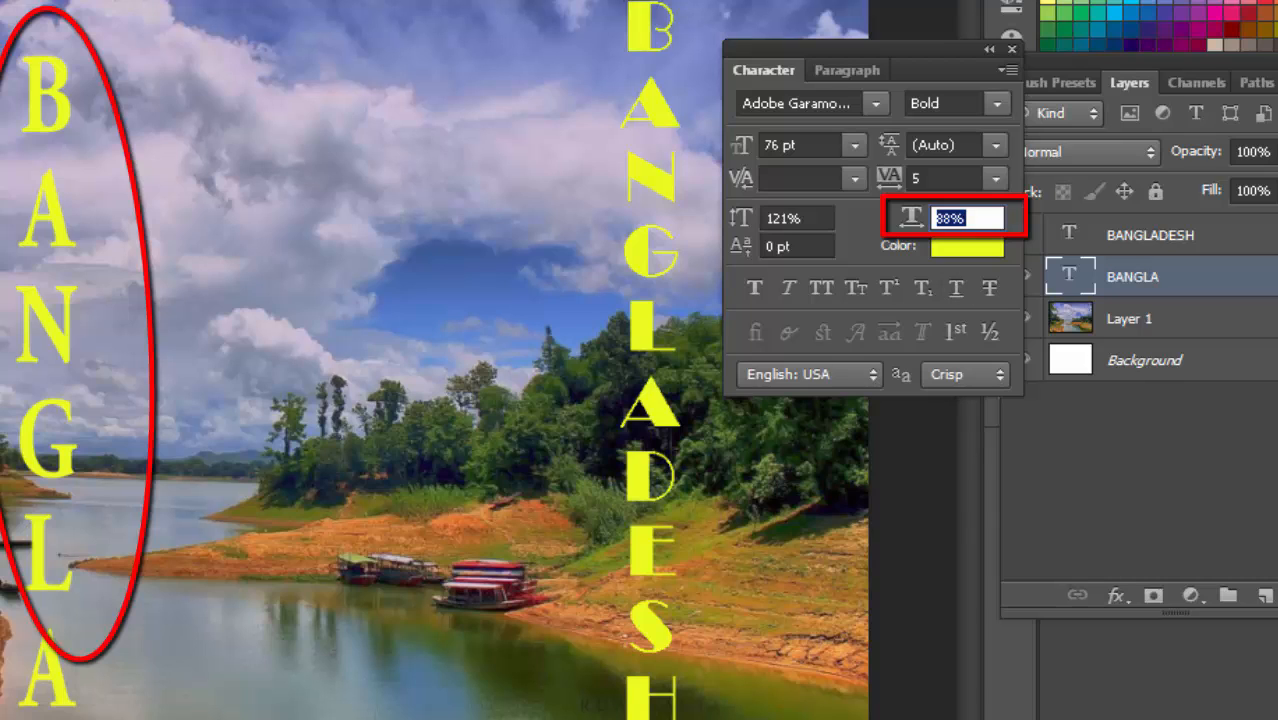
pyautogui.write('146')
pyautogui.press('Return')
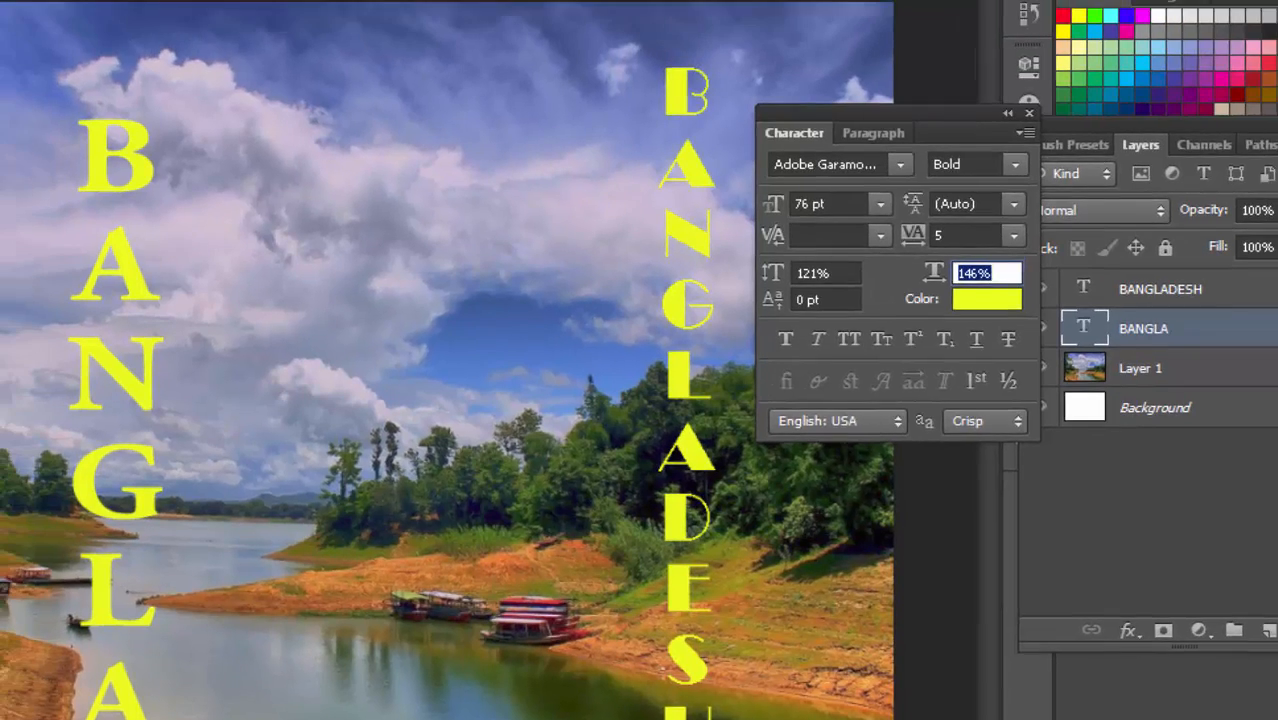
# Widen the BANGLA text's tracking to 185 and 345, and tighten it to -135
pyautogui.moveTo(889, 178); pyautogui.dragTo(932, 178)
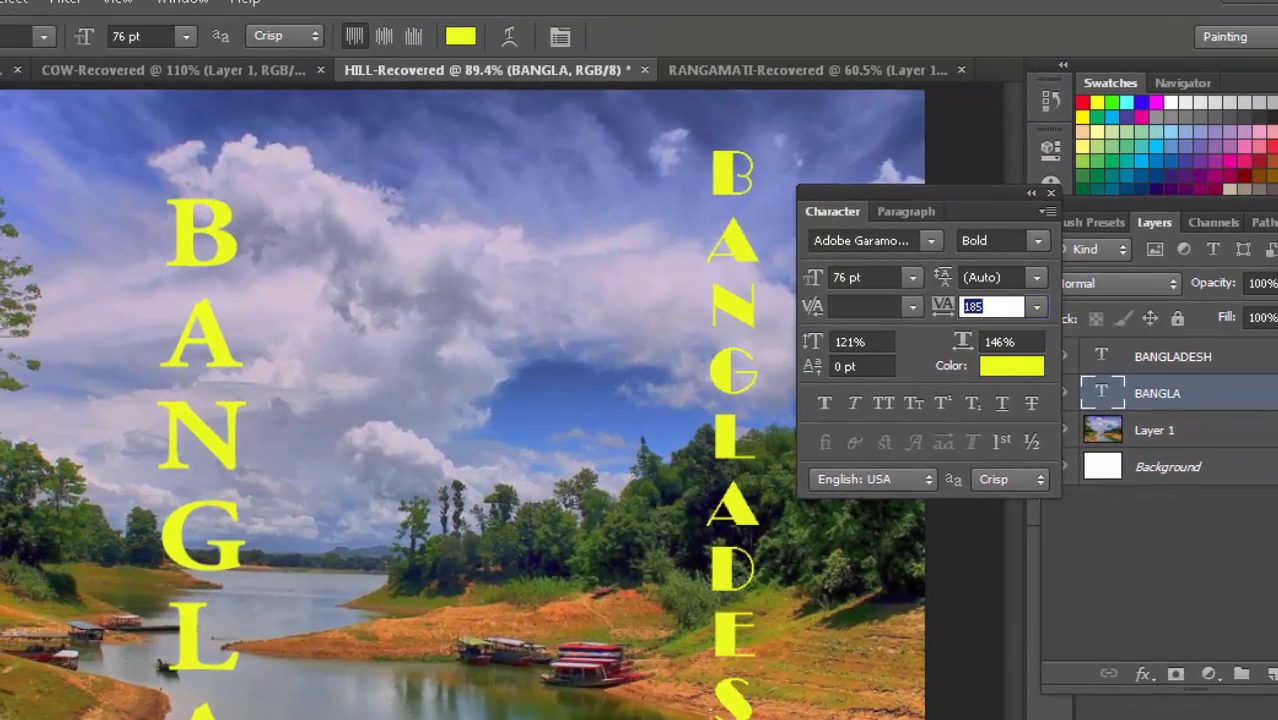
pyautogui.moveTo(980, 307); pyautogui.dragTo(1014, 307)
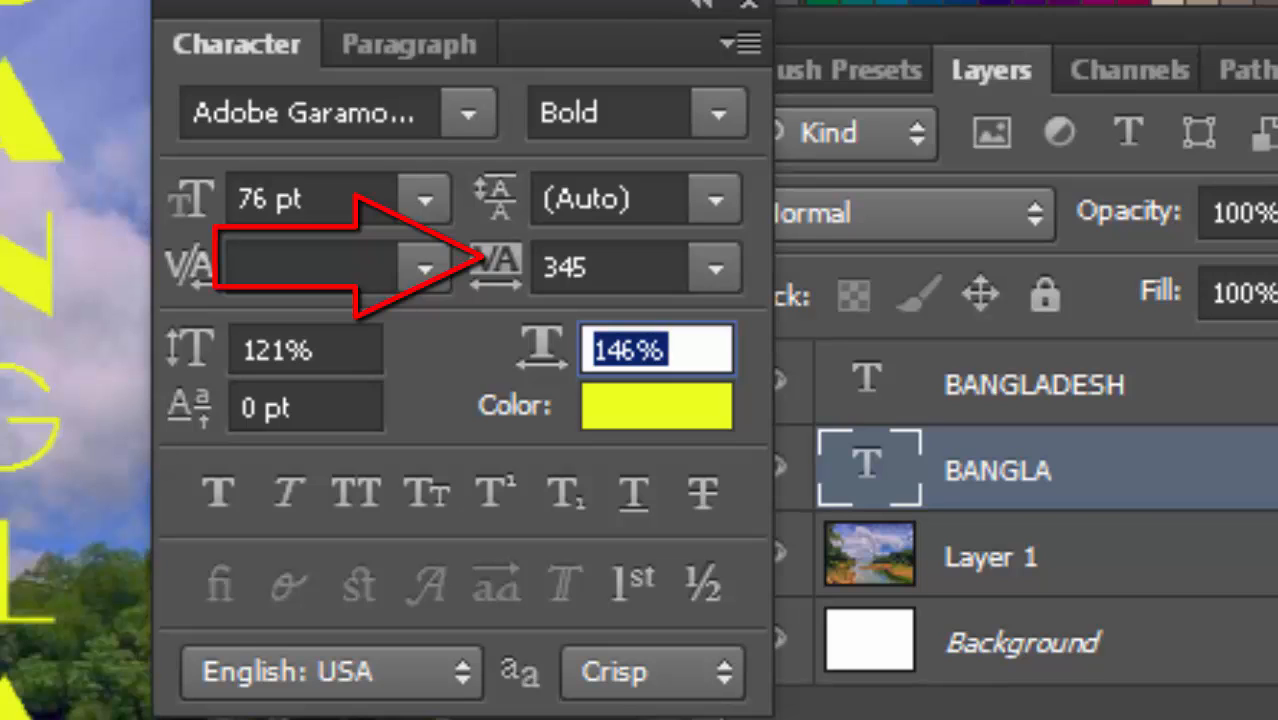
pyautogui.moveTo(497, 263); pyautogui.dragTo(267, 263)
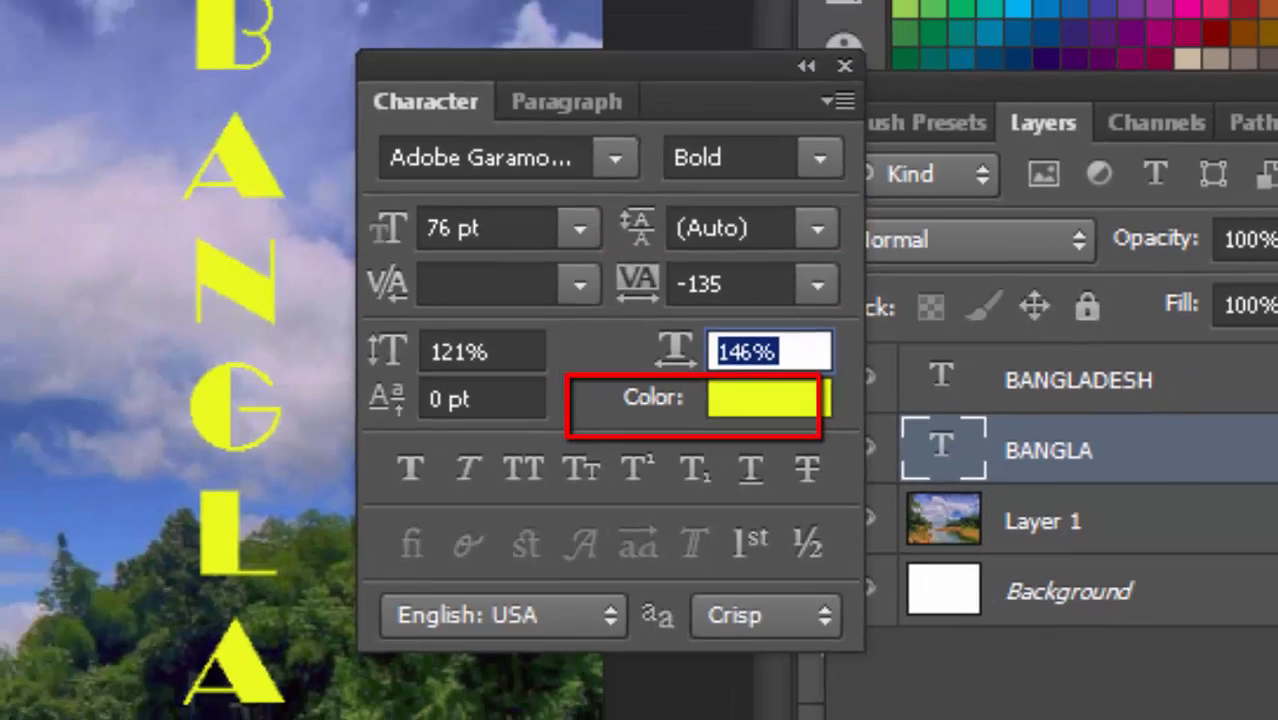
# Try blue as the BANGLA text color and apply bright green instead
pyautogui.click(656, 406)
pyautogui.click(700, 286)
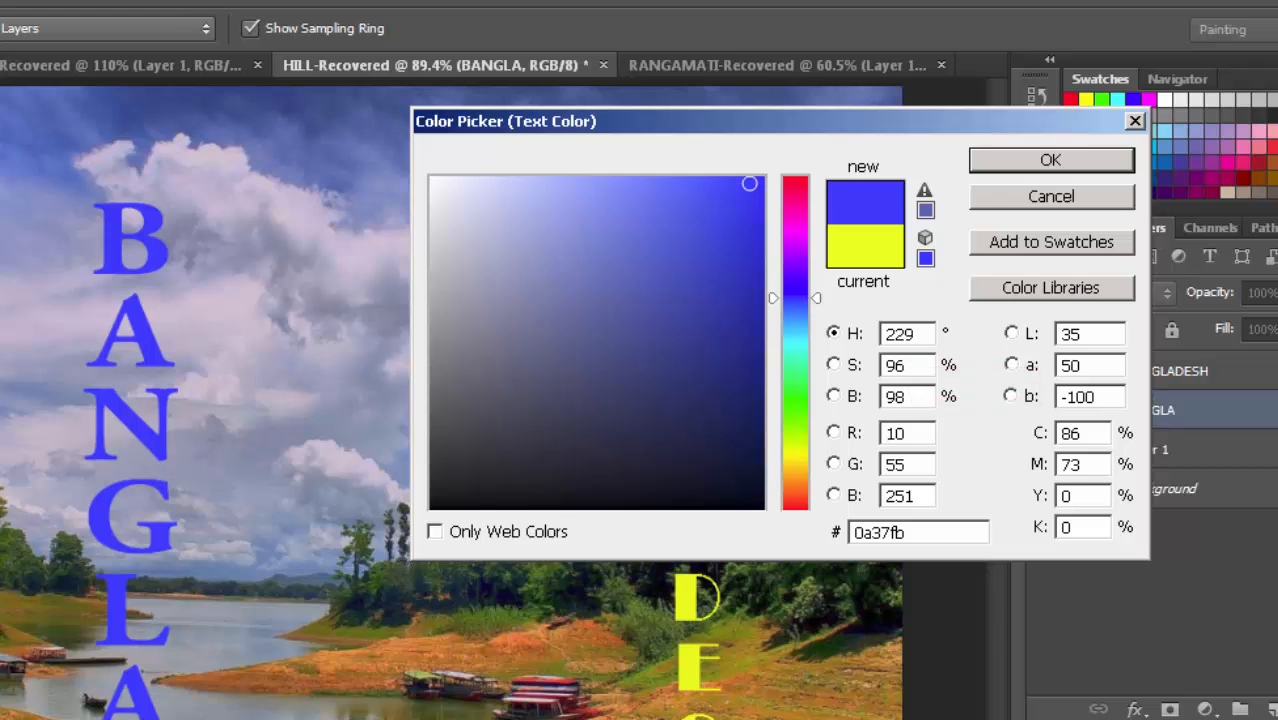
pyautogui.click(796, 415)
pyautogui.click(1051, 160)
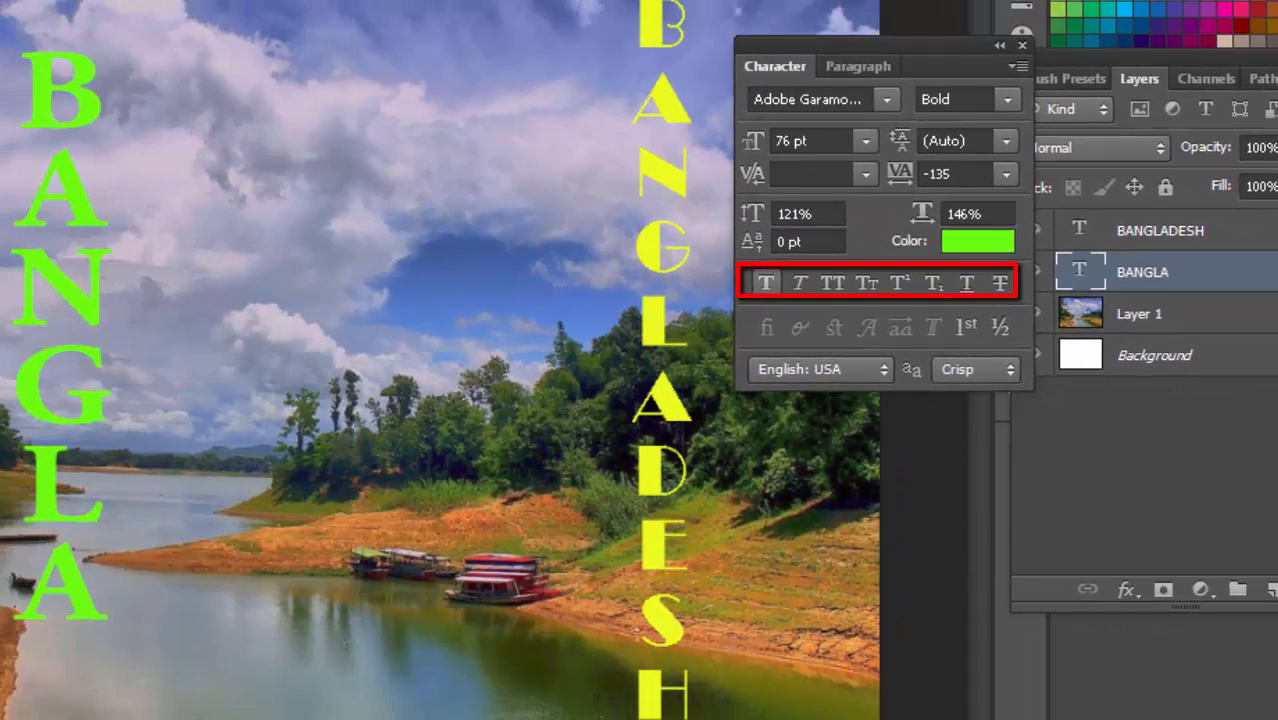
# Try Faux Bold and Faux Italic on the BANGLA text, removing each again, and test All Caps
pyautogui.click(766, 283)
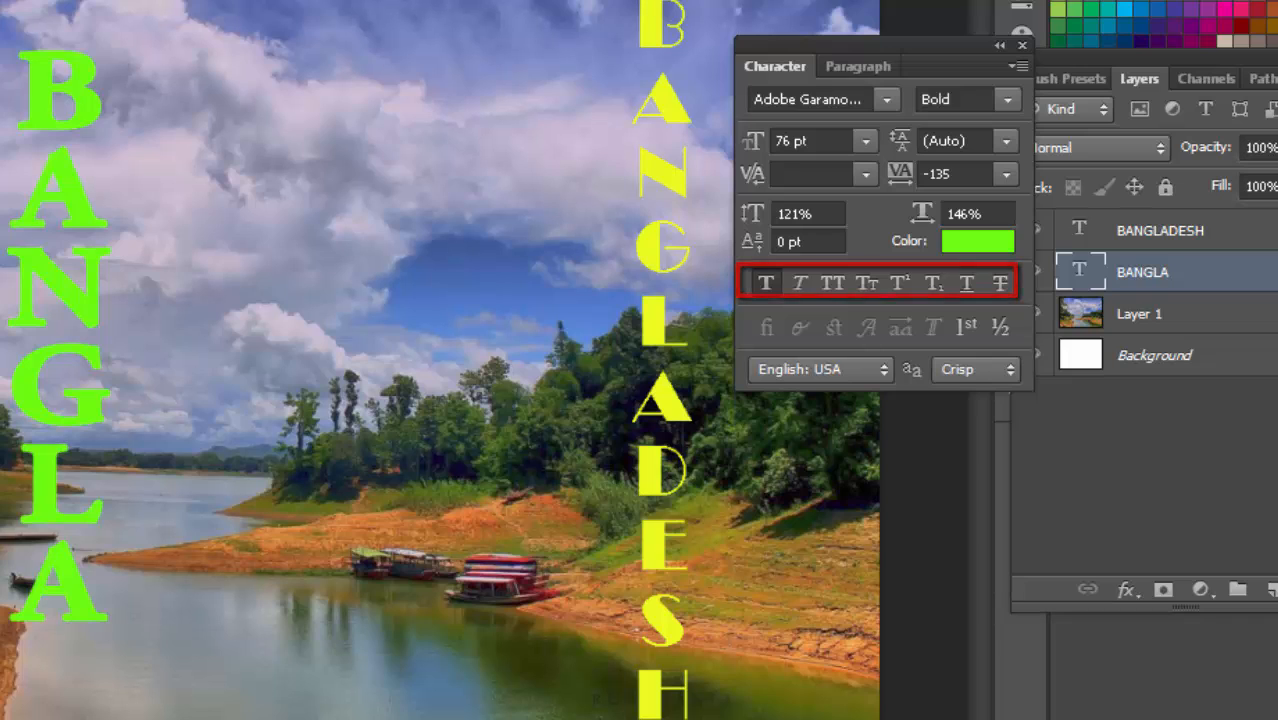
pyautogui.click(766, 283)
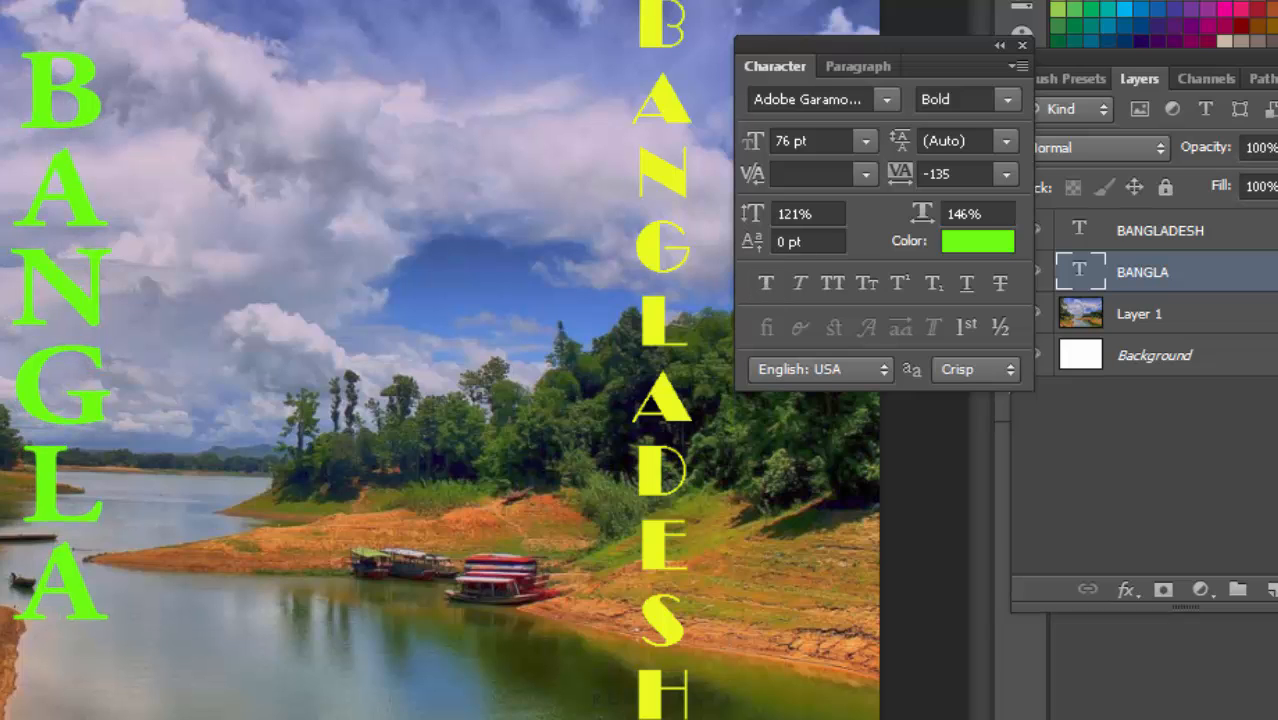
pyautogui.click(799, 283)
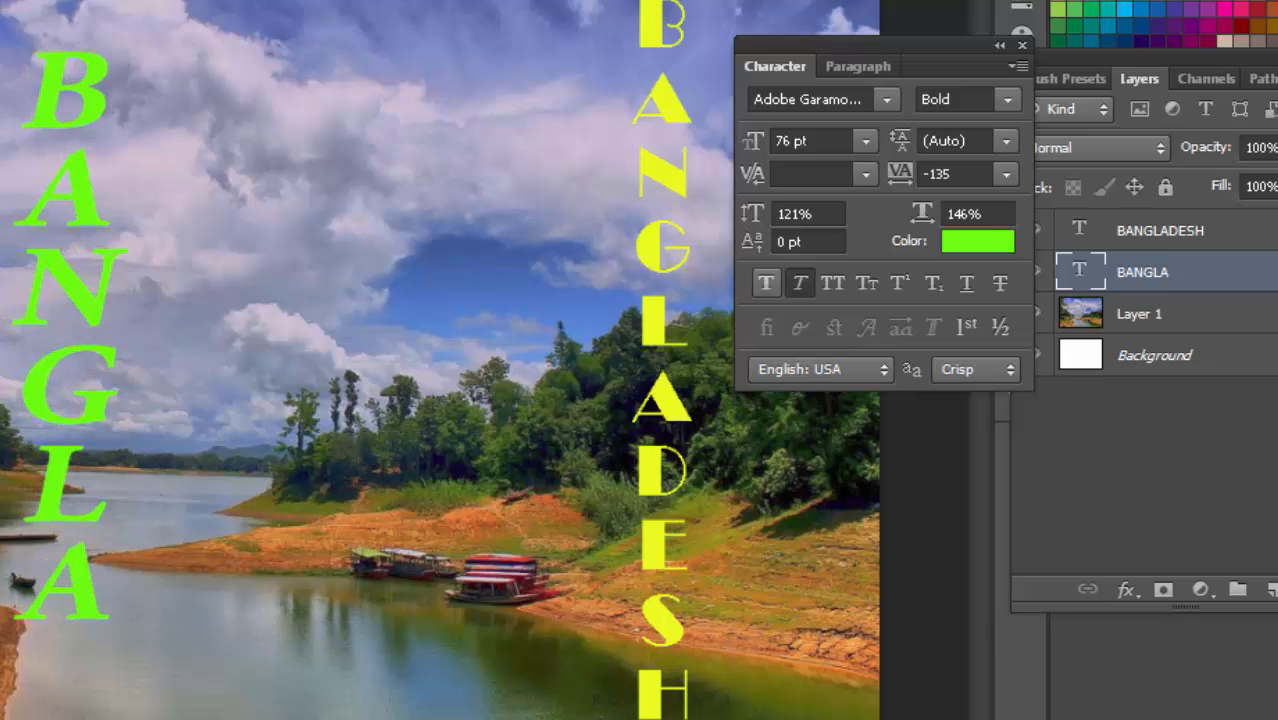
pyautogui.click(800, 283)
pyautogui.click(833, 283)
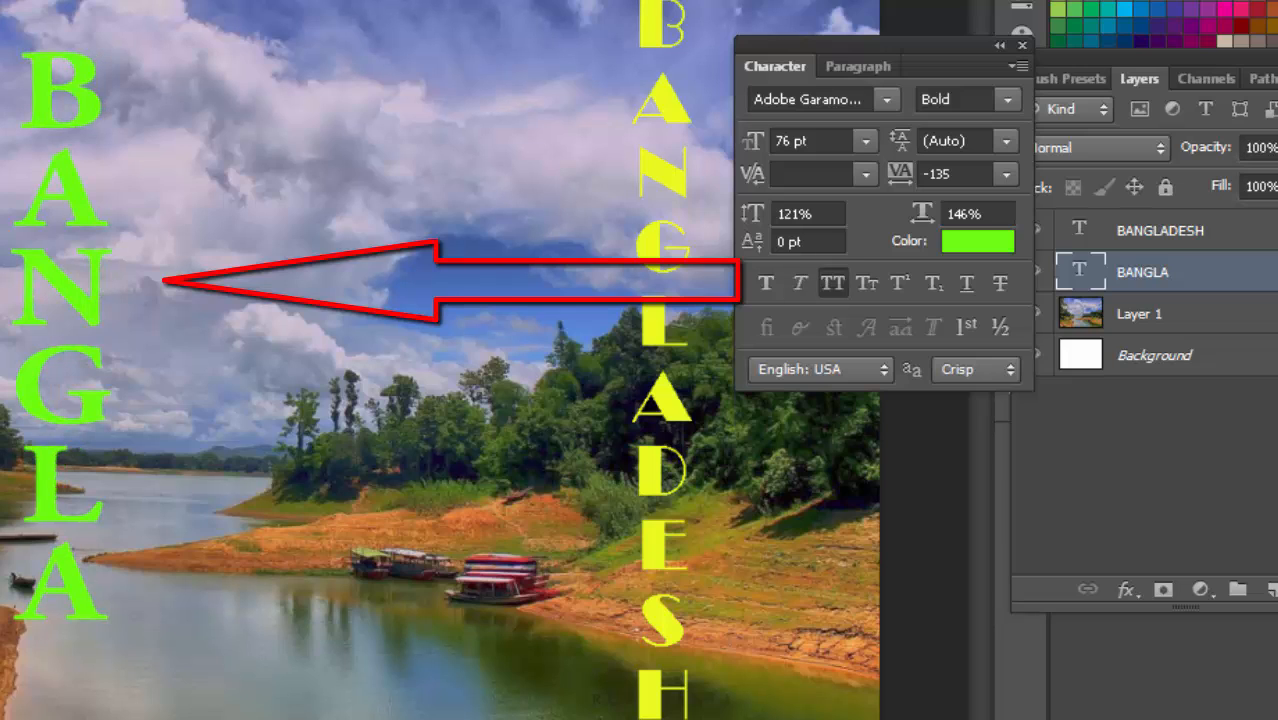
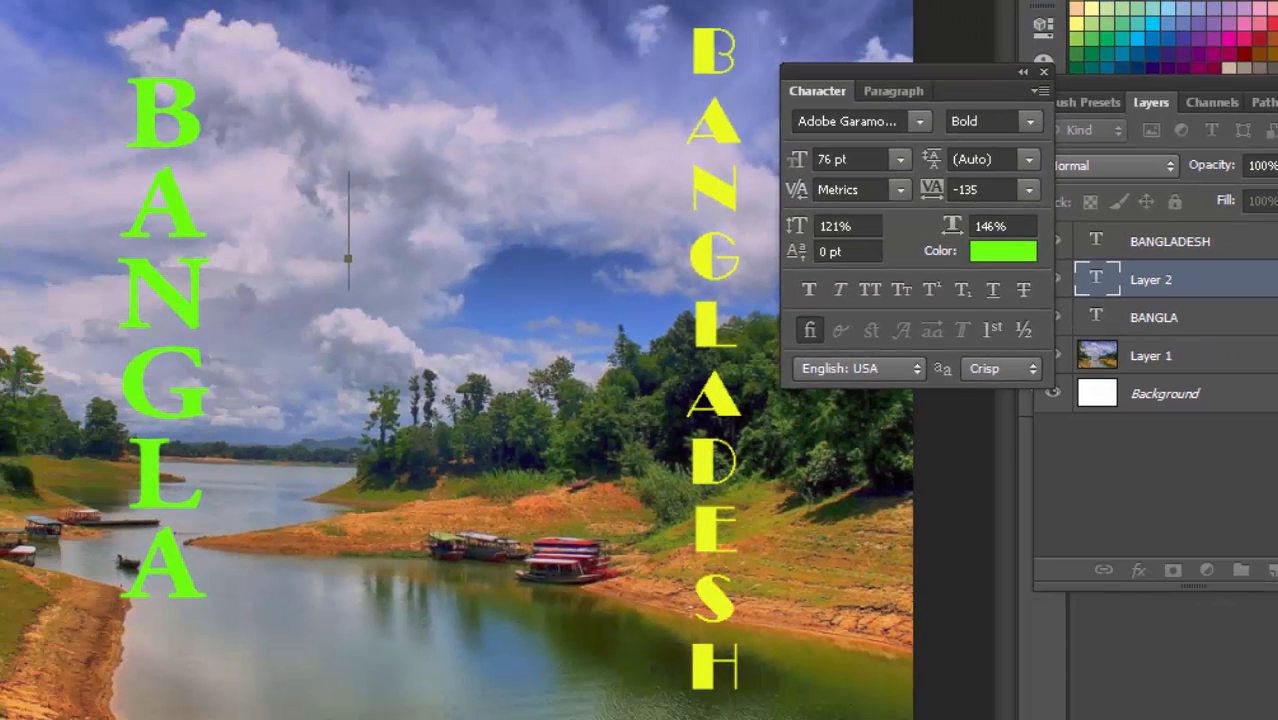
# Enter the horizontal text bangla in the sky, set its tracking to 65, and move it clear of the BANGLADESH text
pyautogui.write('bangla')
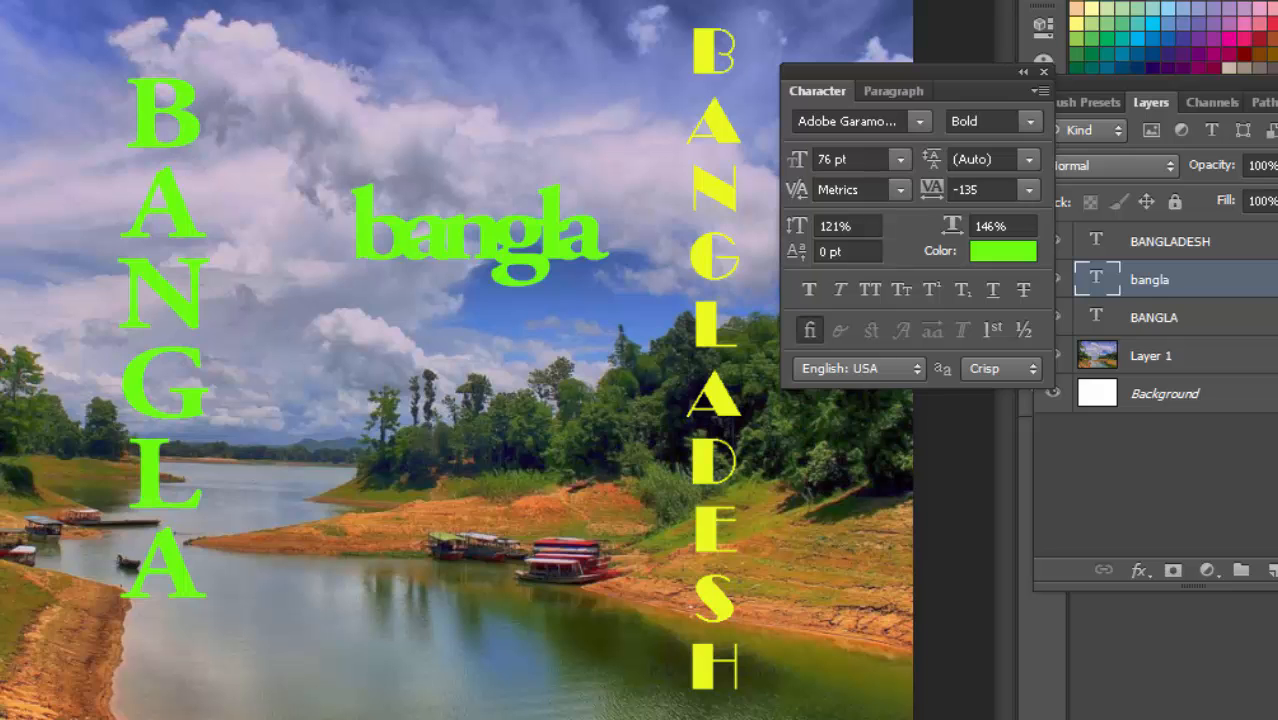
pyautogui.moveTo(932, 189); pyautogui.dragTo(973, 189)
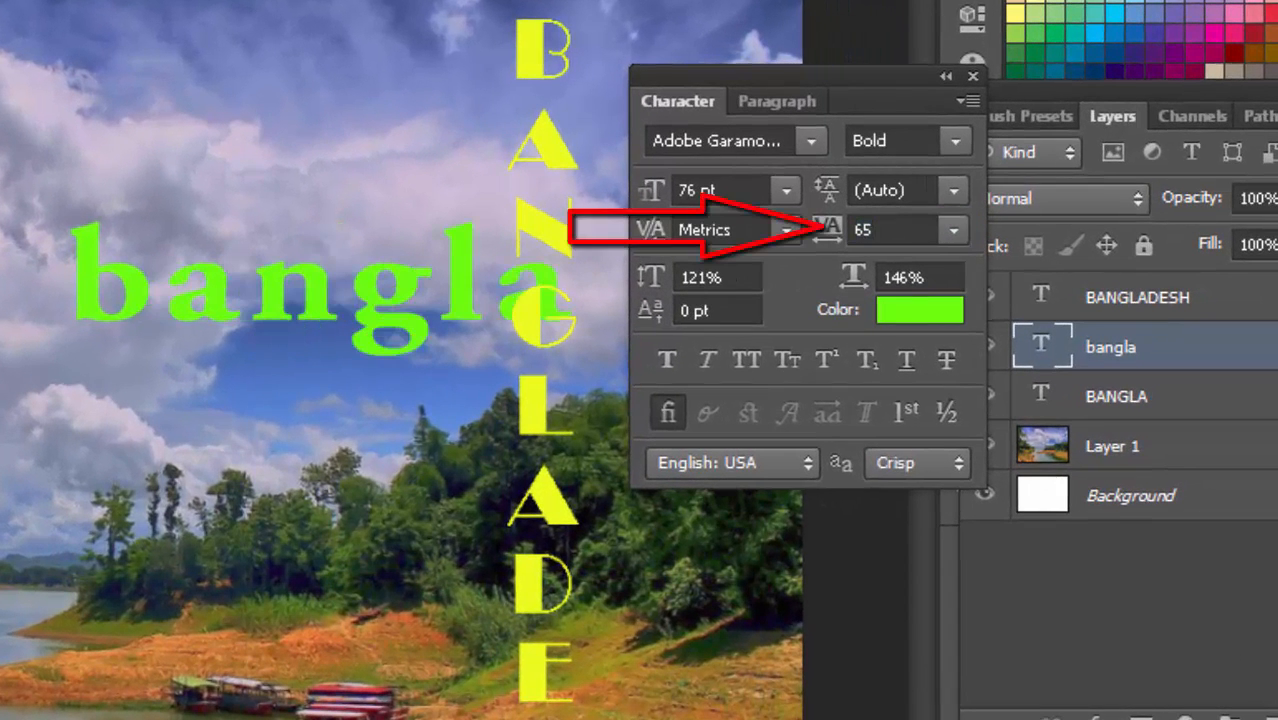
pyautogui.moveTo(321, 232); pyautogui.dragTo(216, 156)
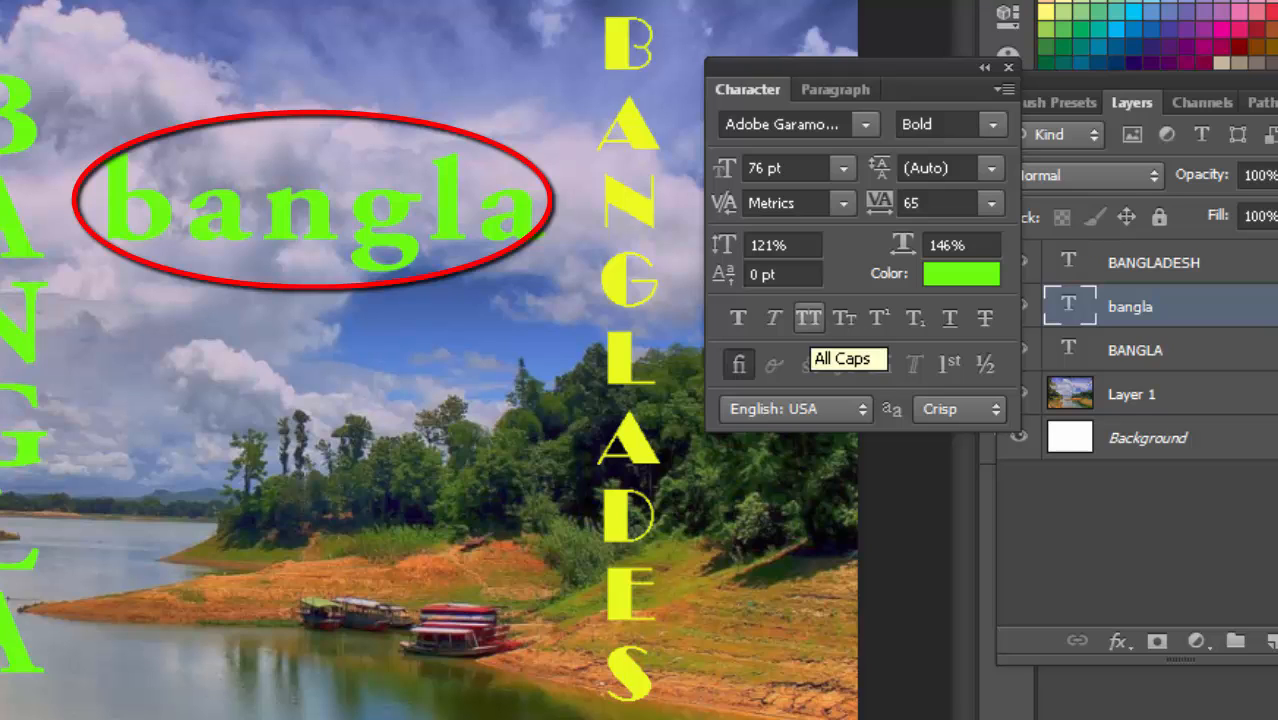
# Apply All Caps to the bangla text, move it down to the lake horizon, and hide the vertical BANGLA layer
pyautogui.click(809, 318)
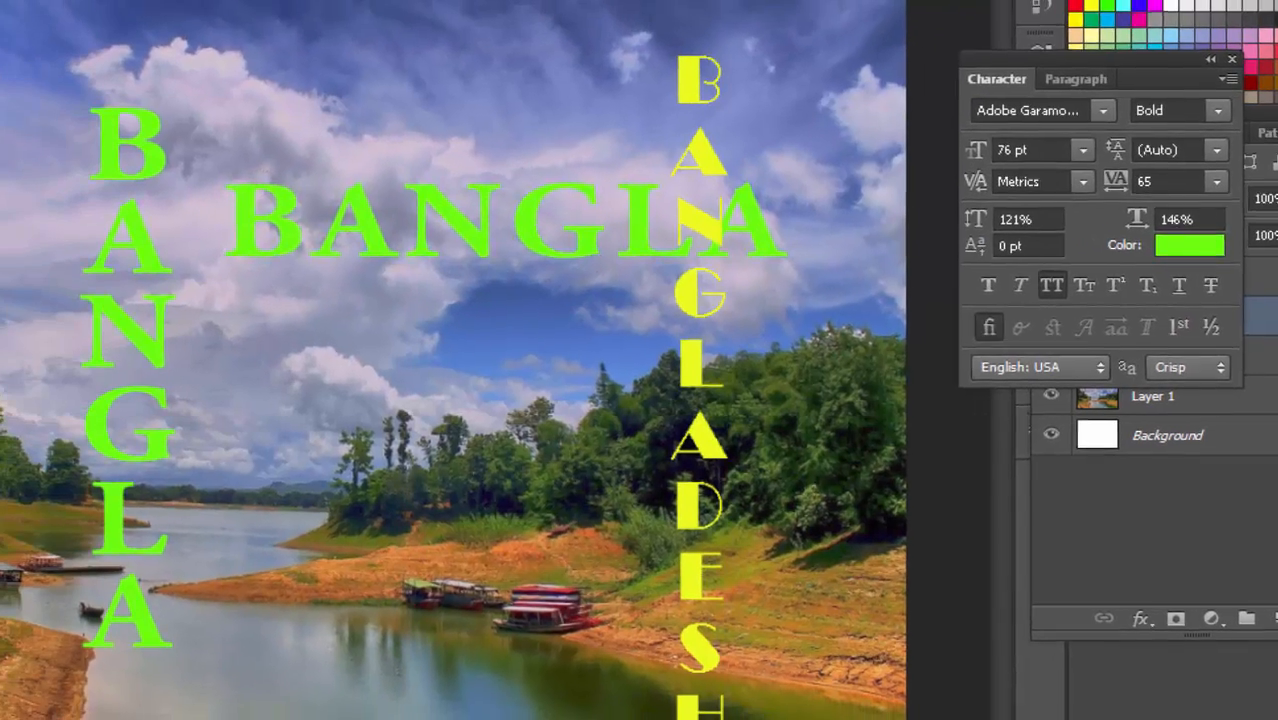
pyautogui.moveTo(497, 170); pyautogui.dragTo(173, 364)
pyautogui.moveTo(276, 378); pyautogui.dragTo(276, 378)
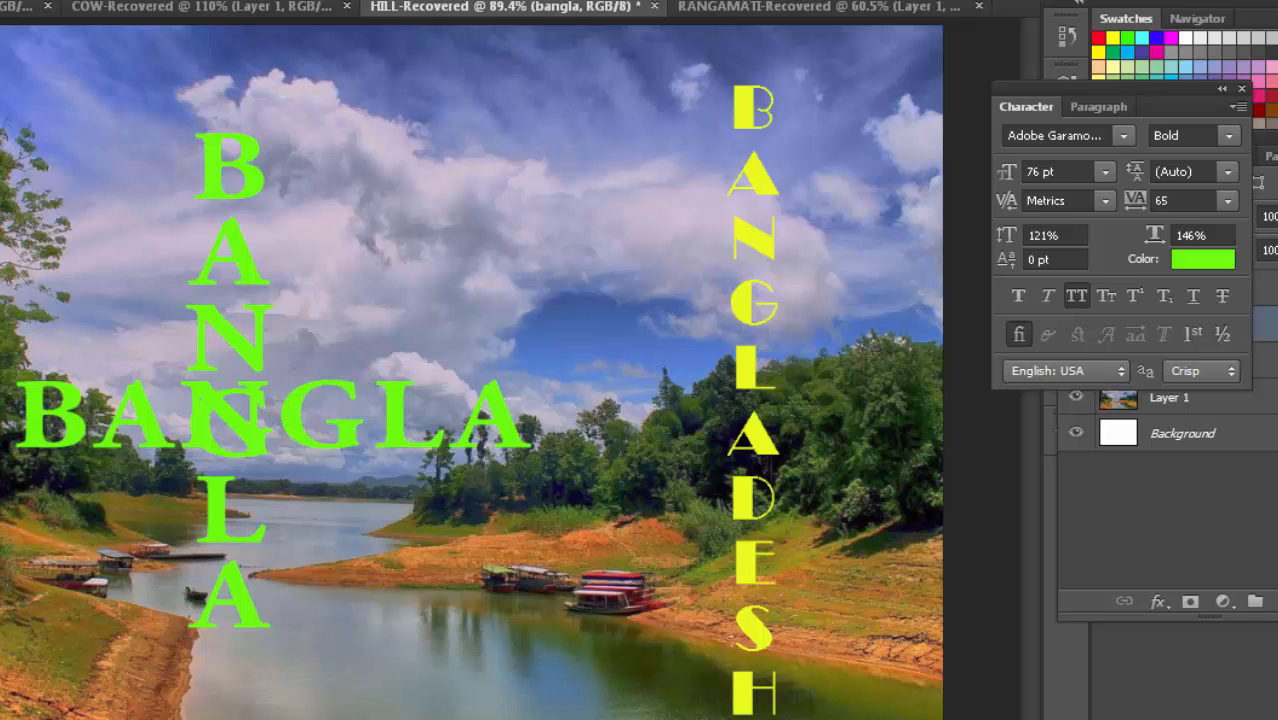
pyautogui.moveTo(1110, 89); pyautogui.dragTo(914, 79)
pyautogui.click(1076, 361)
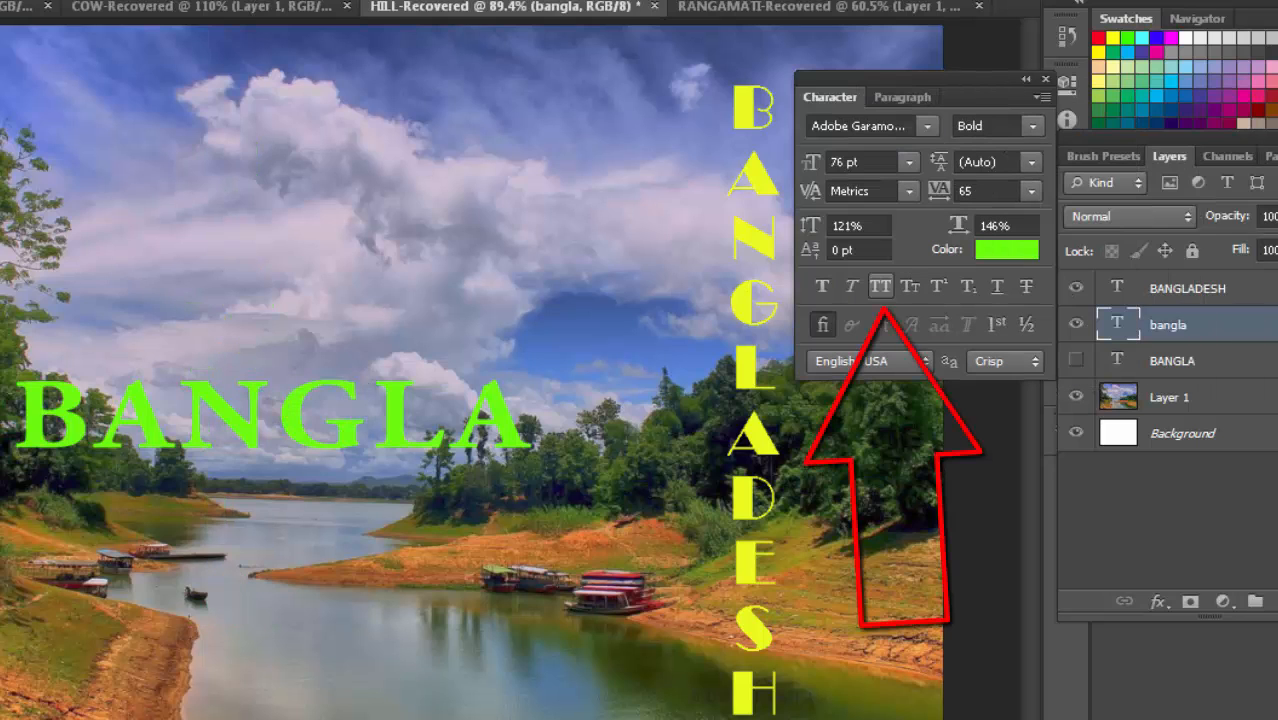
# Turn off All Caps on the bangla text and try Small Caps, Underline and Strikethrough, removing each again
pyautogui.click(879, 287)
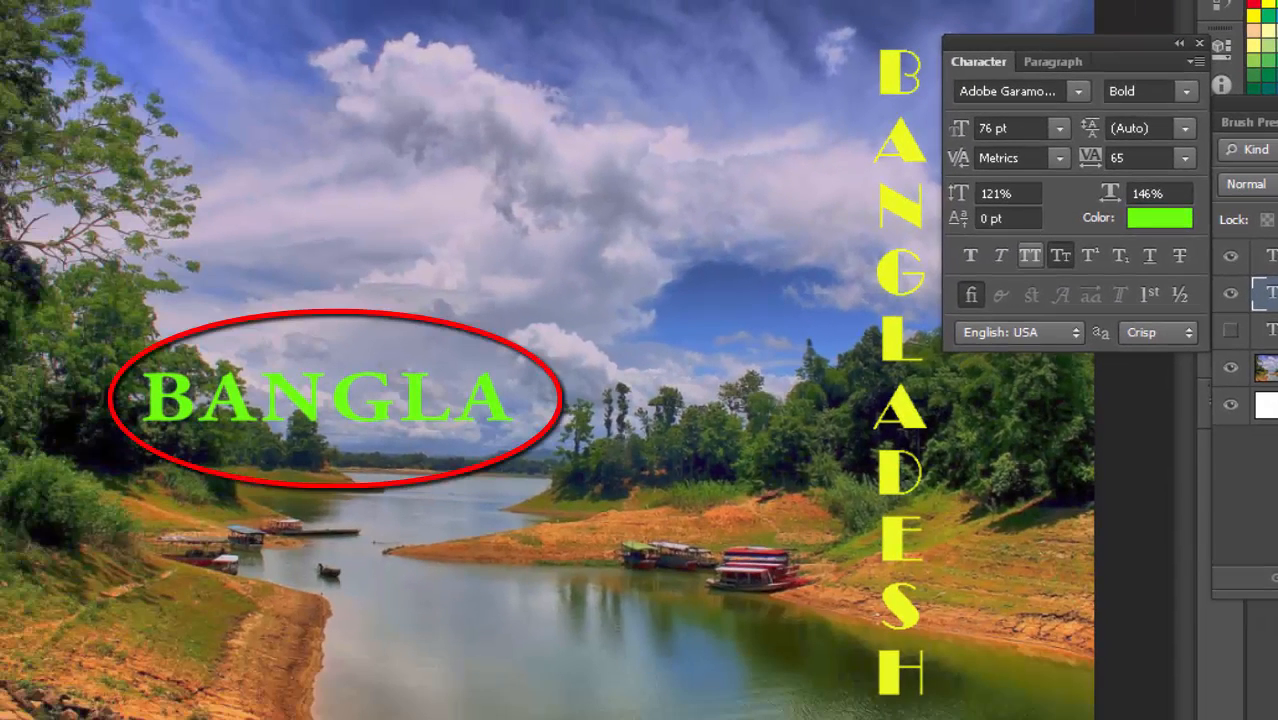
pyautogui.click(1060, 255)
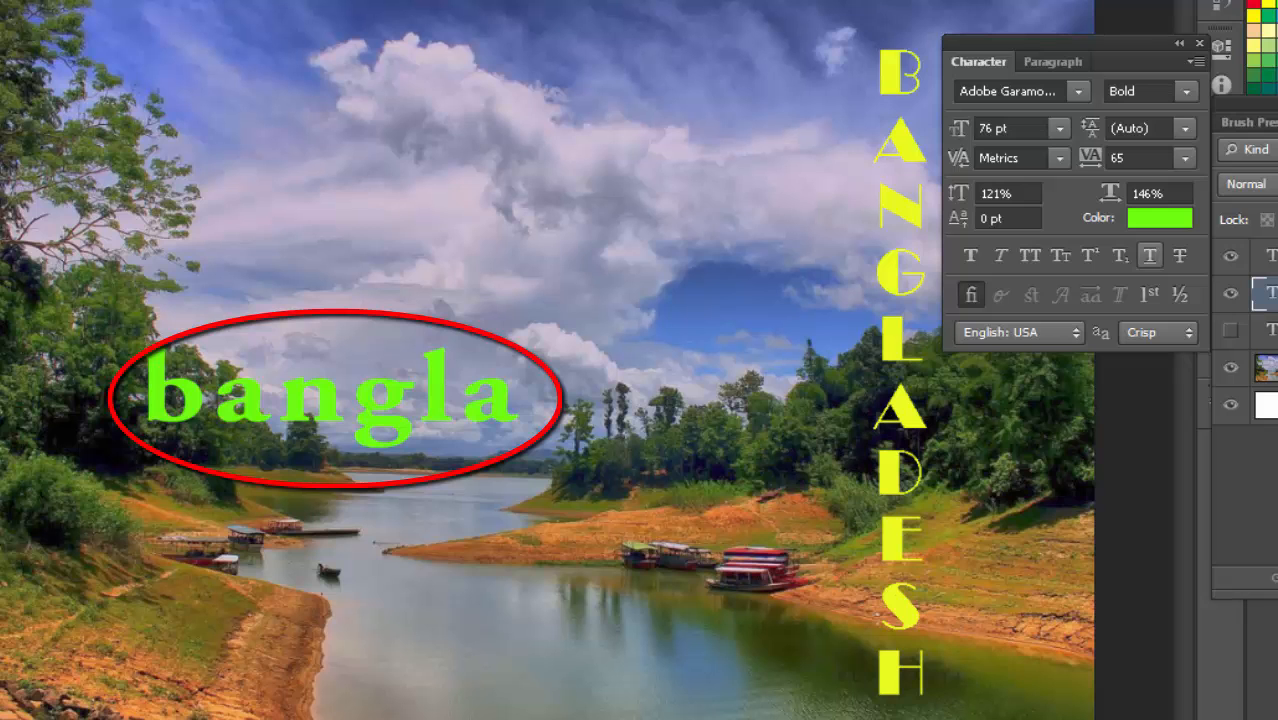
pyautogui.click(1150, 255)
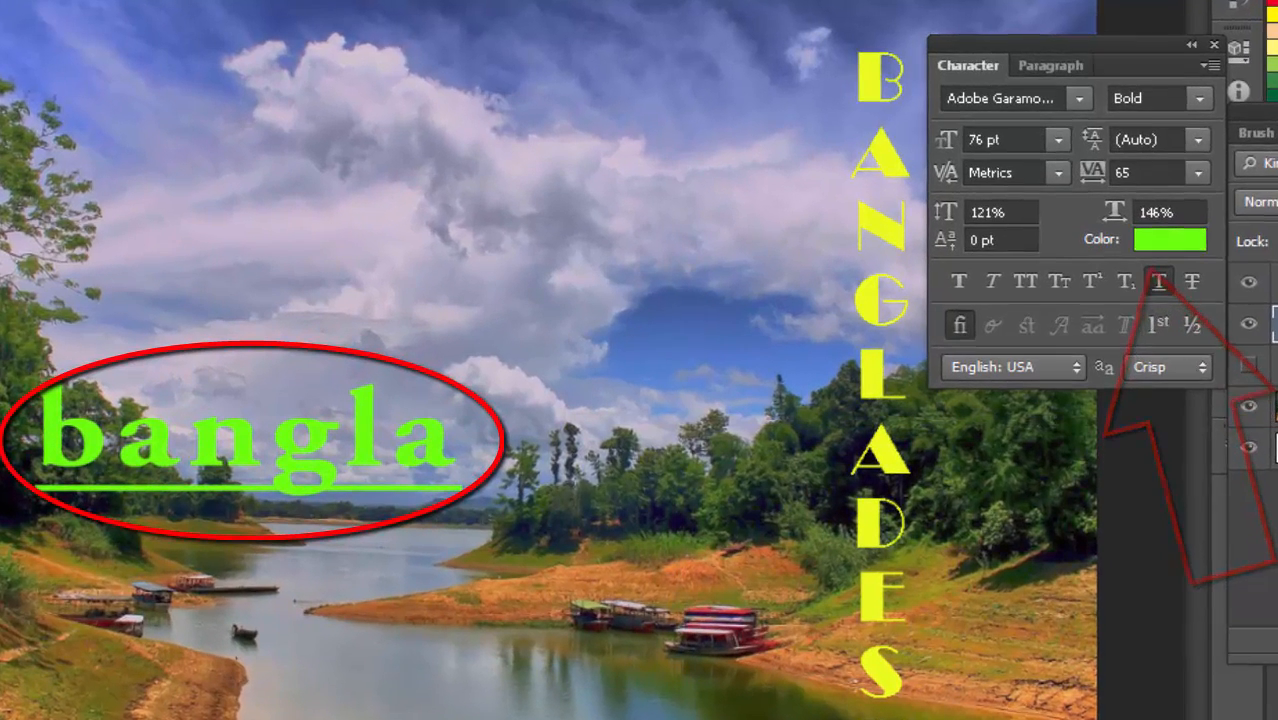
pyautogui.click(1150, 255)
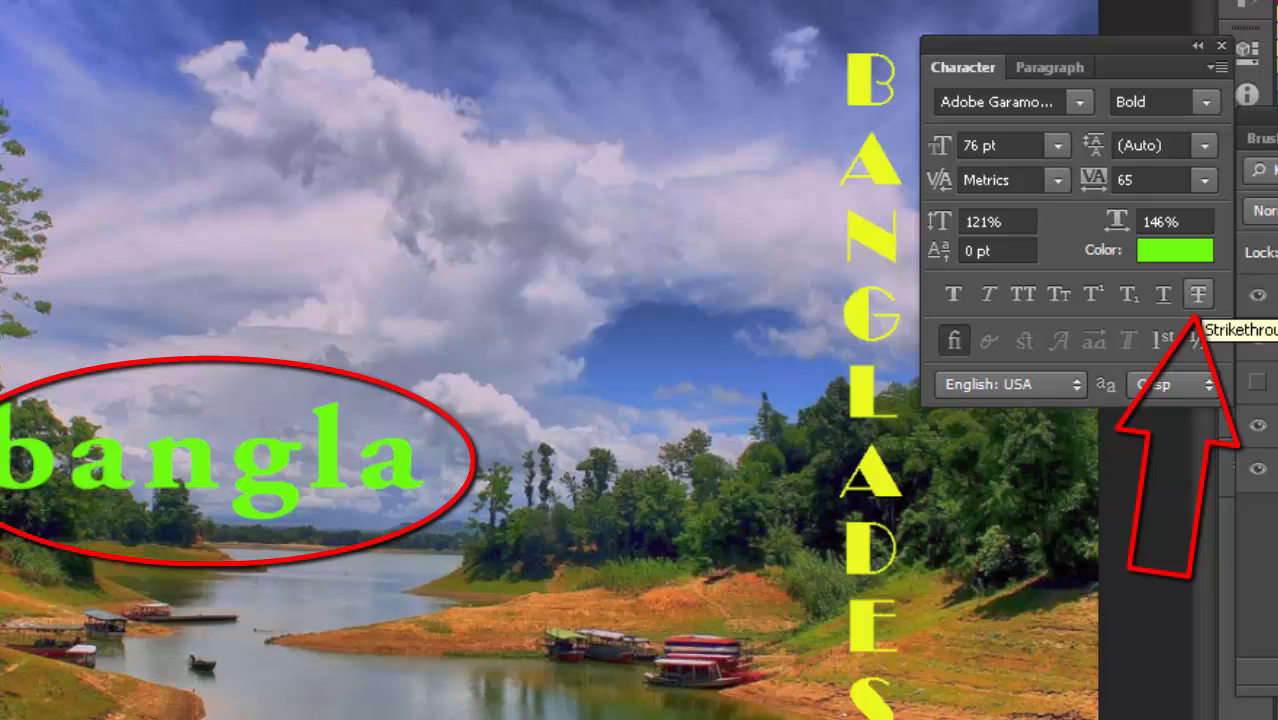
pyautogui.click(1198, 293)
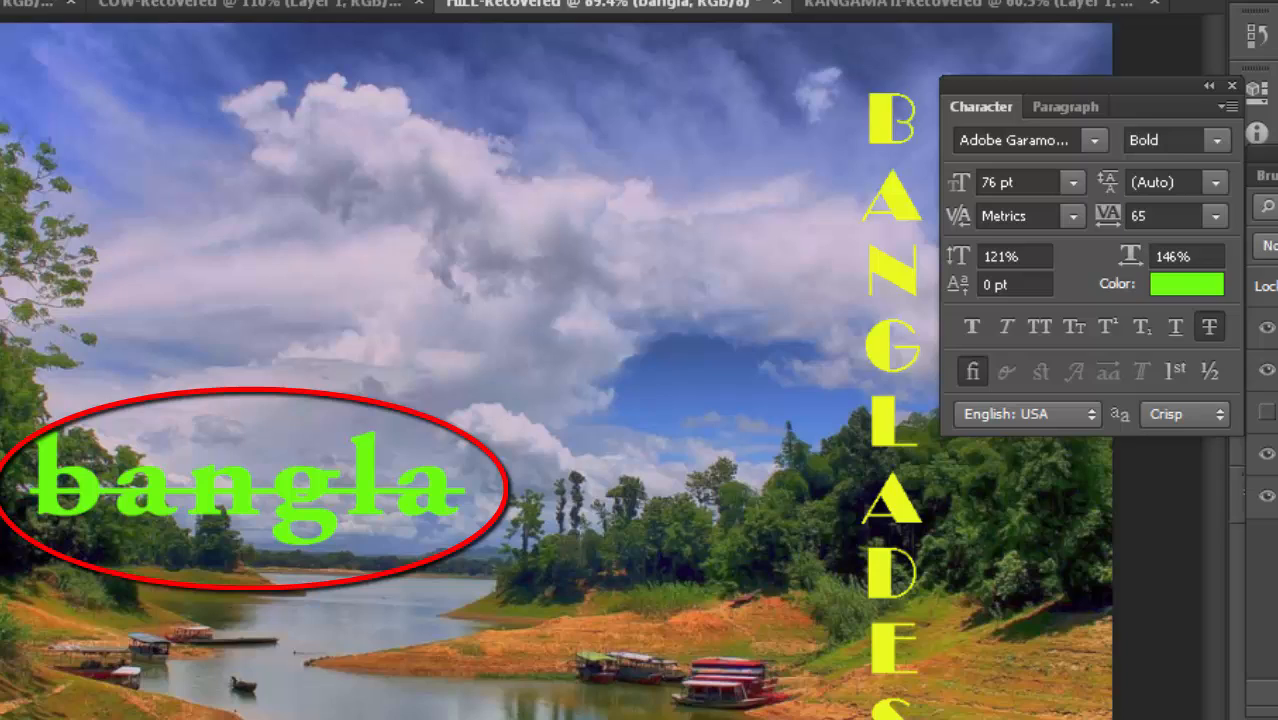
pyautogui.click(1198, 293)
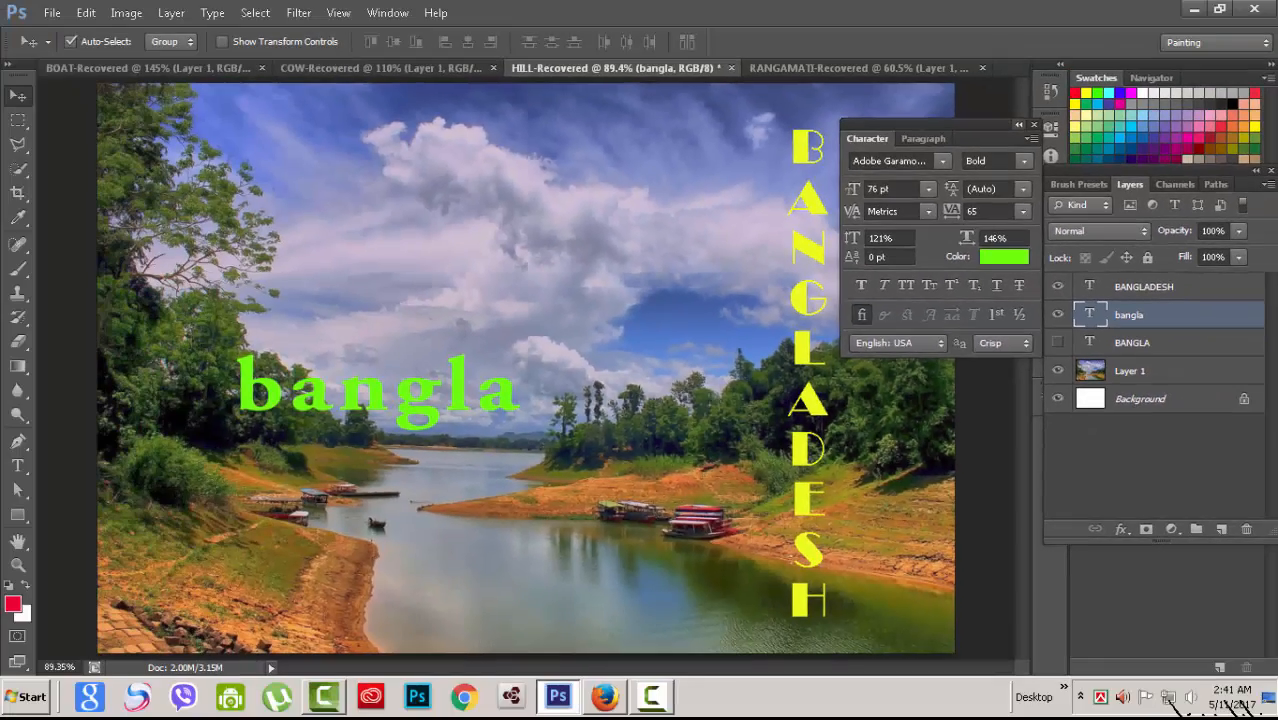
# Collapse and close the floating Character panel, and reopen it
pyautogui.click(1019, 124)
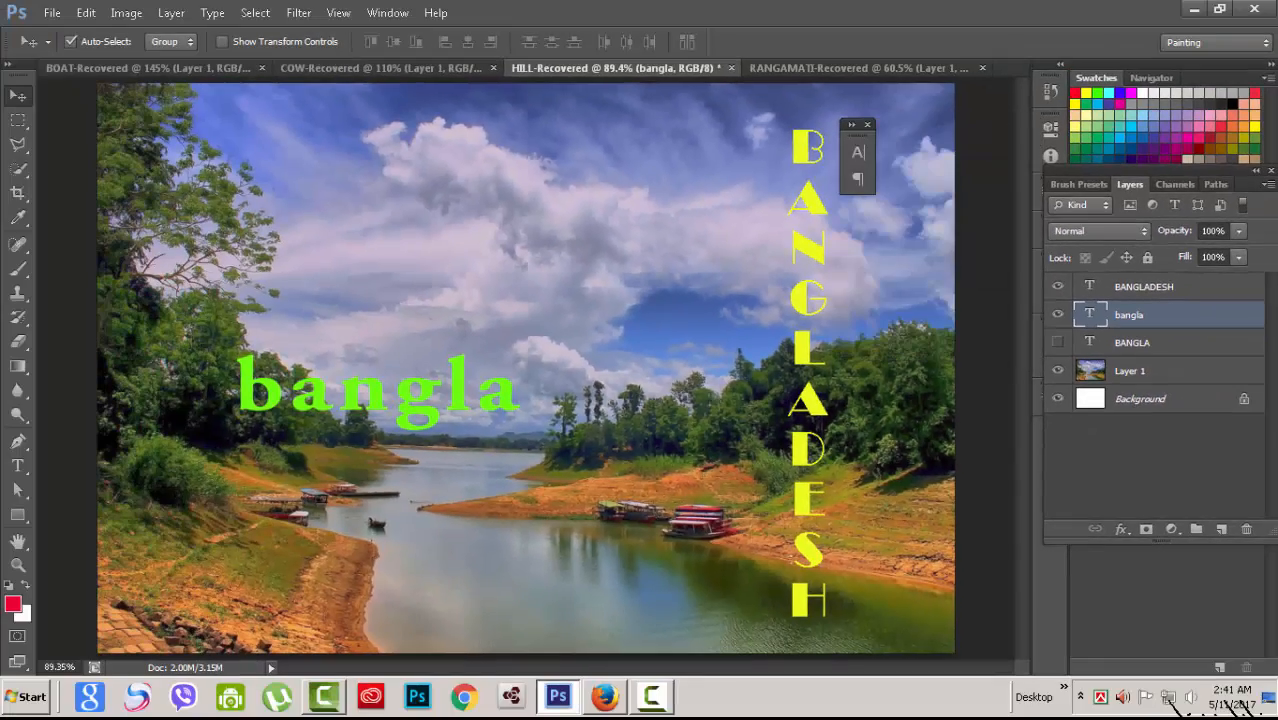
pyautogui.click(867, 125)
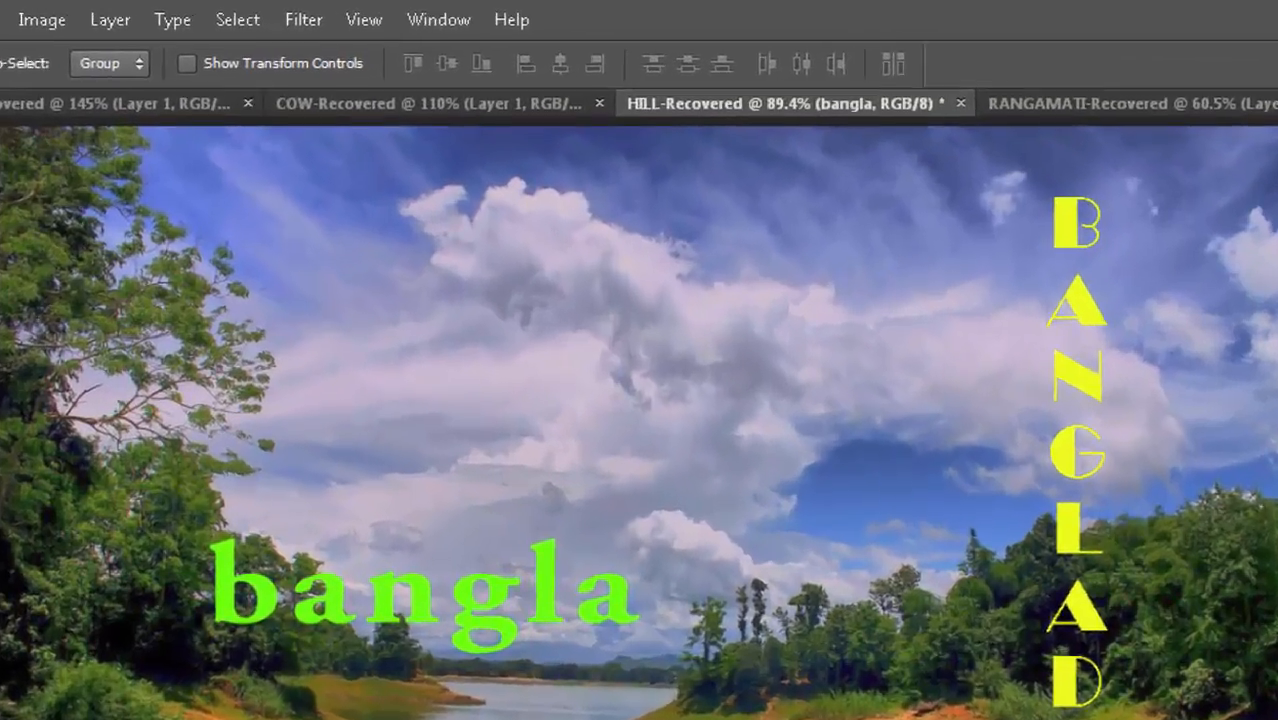
pyautogui.click(387, 13)
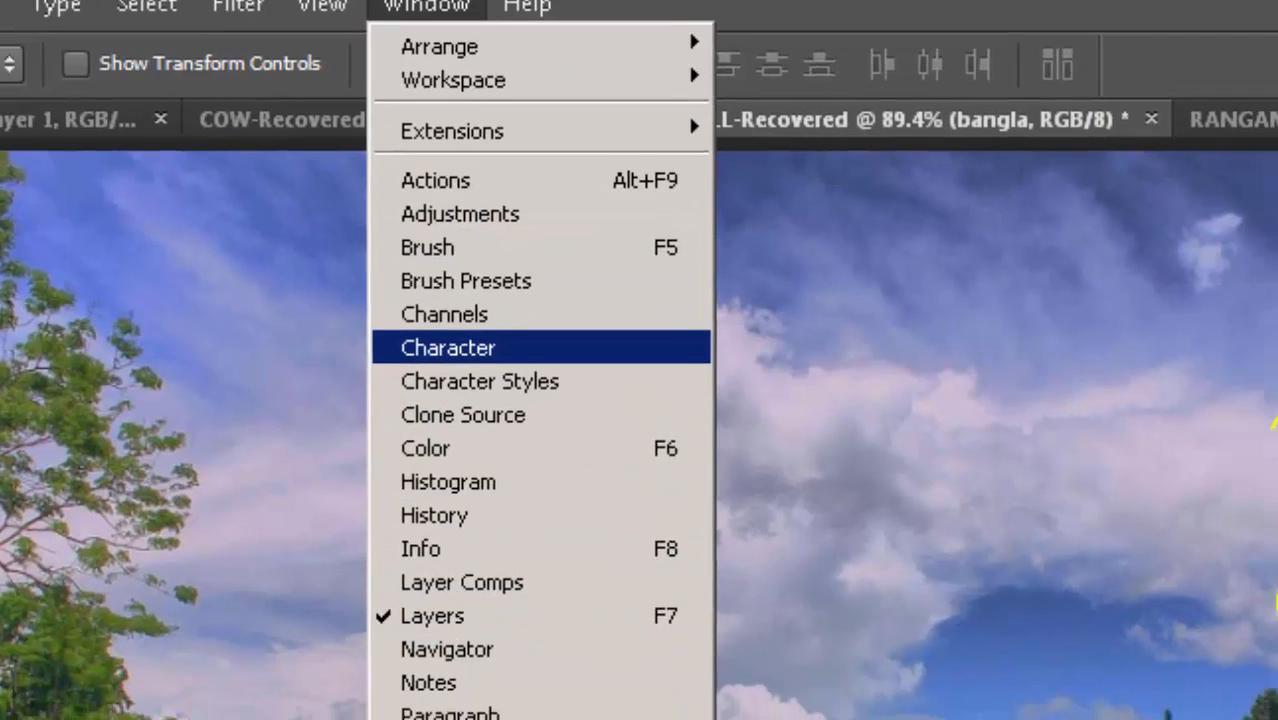
pyautogui.click(519, 372)
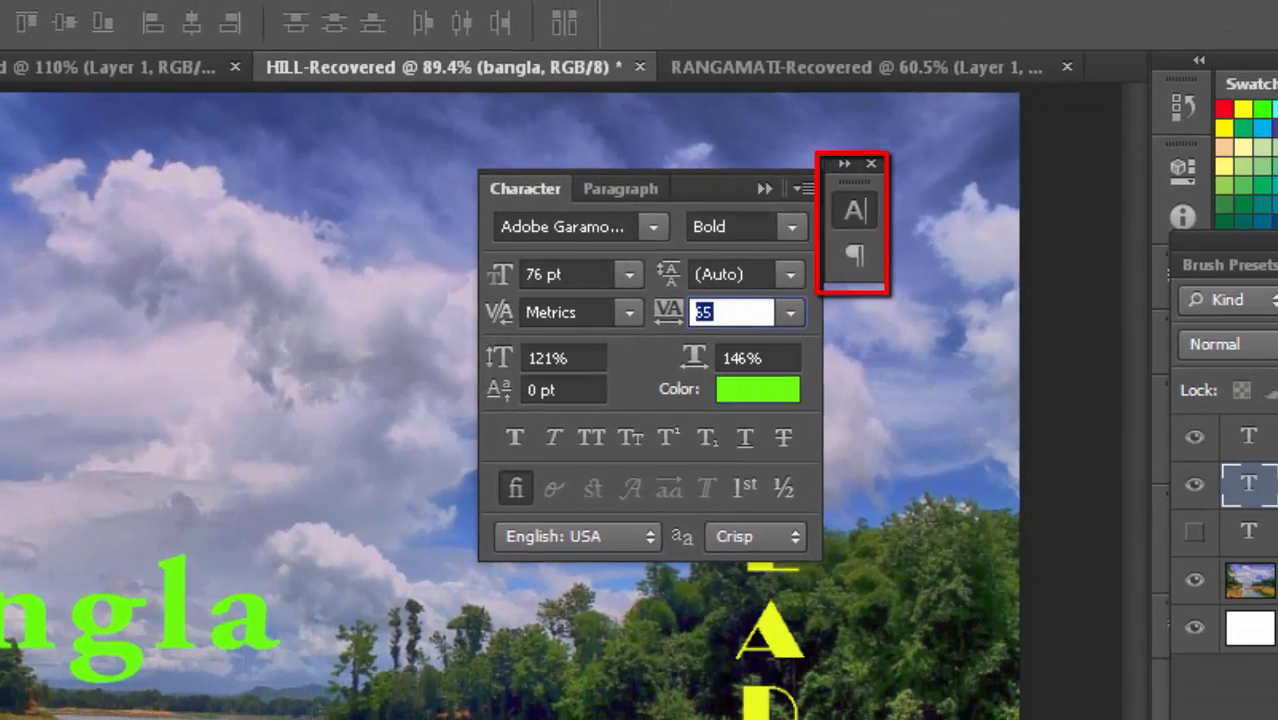
# Dock the Character and Paragraph panel group beside the existing panel column, and expand and collapse the Character panel there
pyautogui.moveTo(1062, 118); pyautogui.dragTo(1249, 132)
pyautogui.moveTo(1005, 174); pyautogui.dragTo(1118, 128)
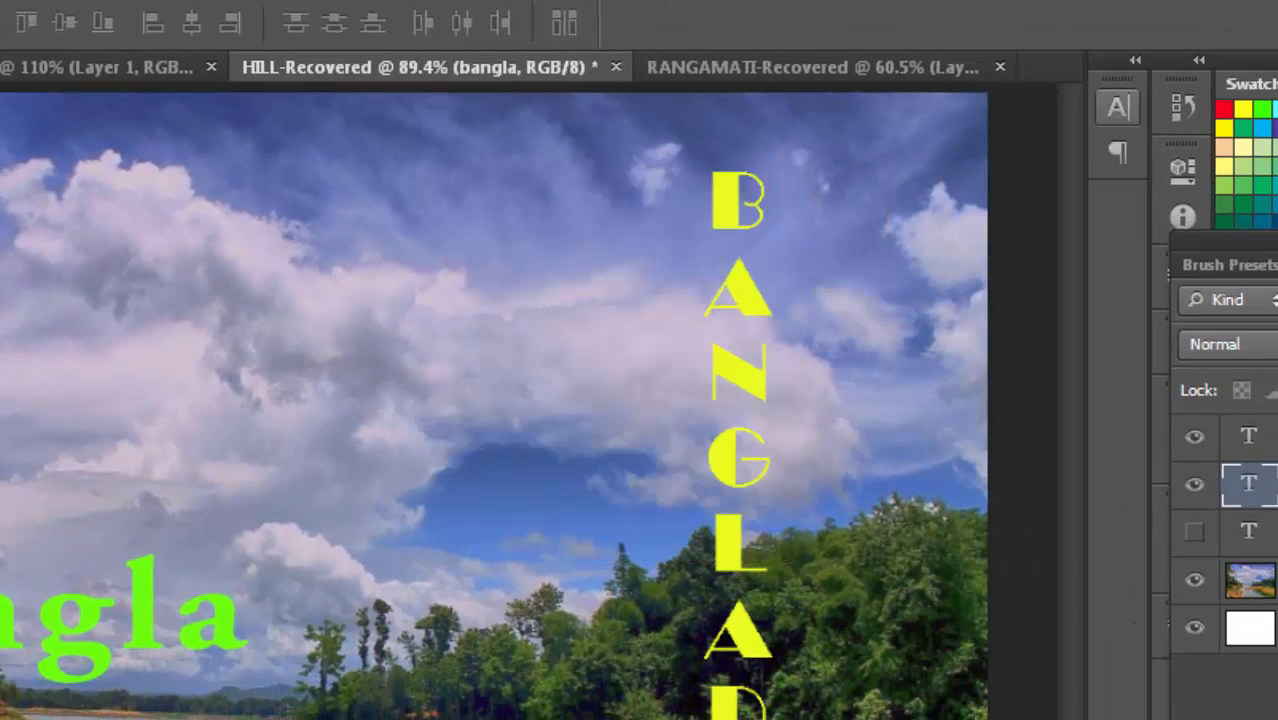
pyautogui.click(1117, 107)
pyautogui.click(1028, 86)
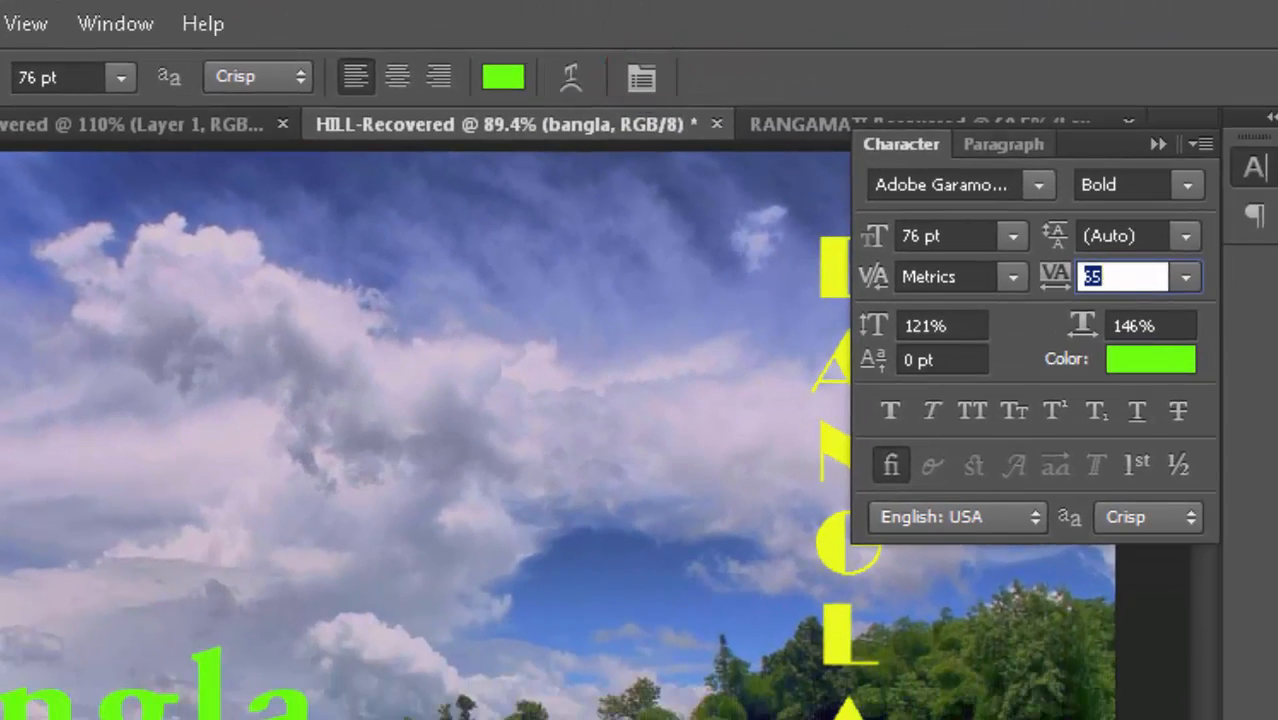
pyautogui.click(1212, 174)
pyautogui.click(1158, 144)
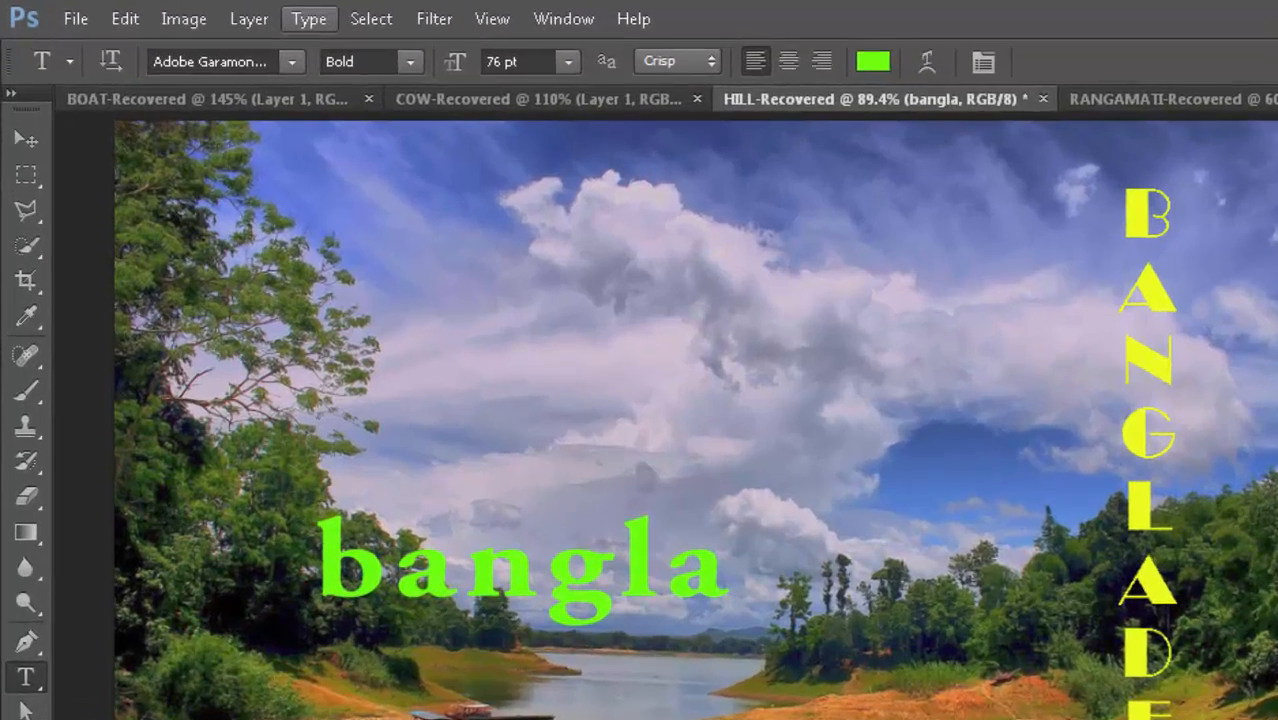
# Open the Character Styles panel
pyautogui.click(215, 13)
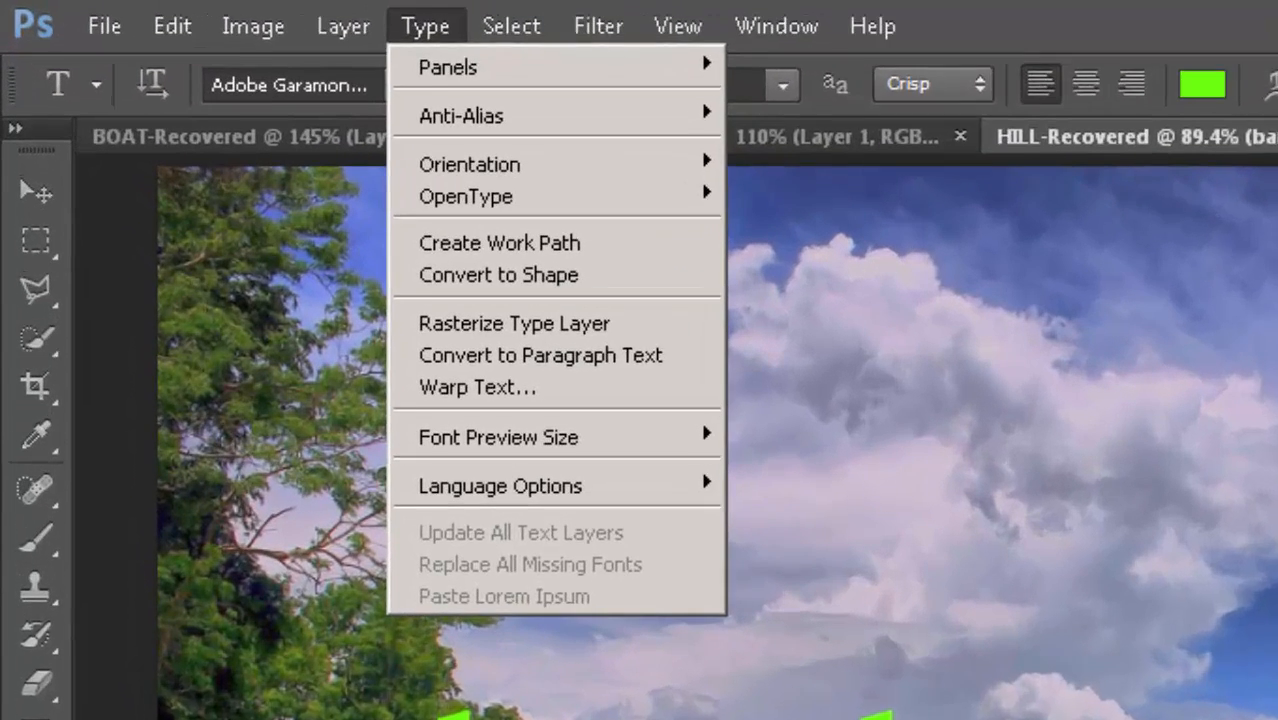
pyautogui.moveTo(472, 70)
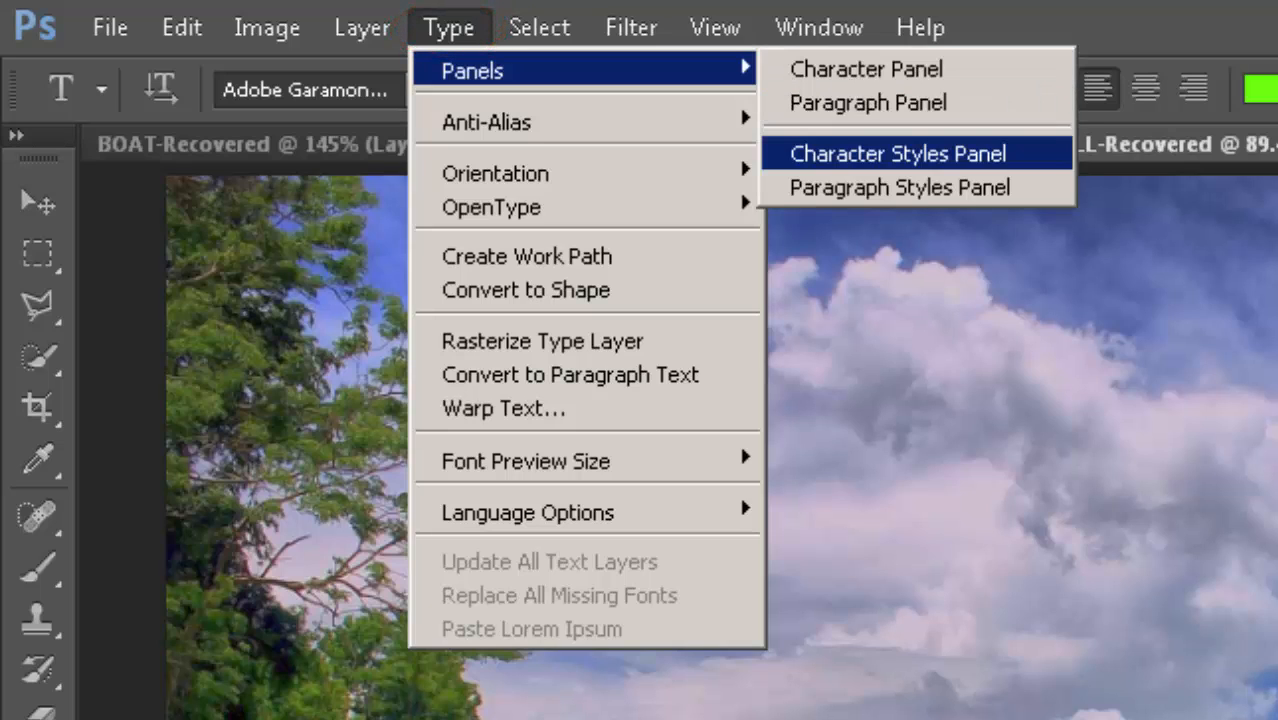
pyautogui.click(898, 153)
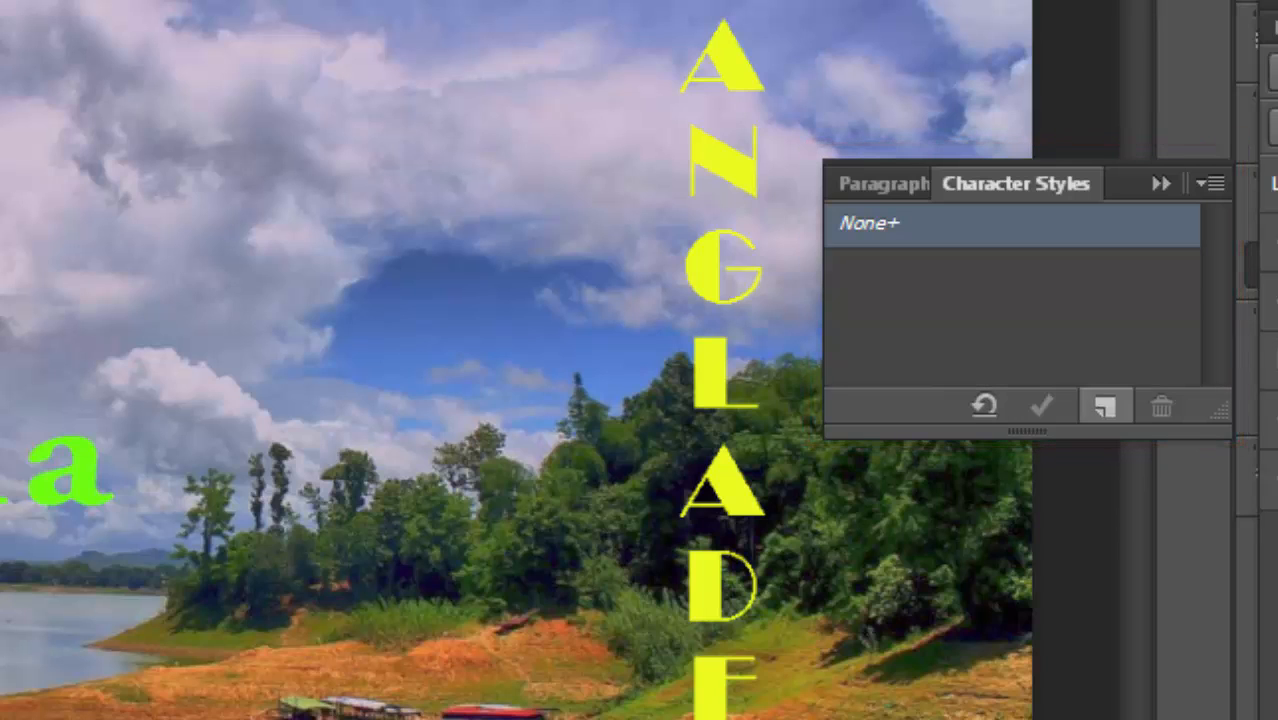
# Create a new character style, apply it to the bangla text layer, and name the style BANGLA
pyautogui.click(1104, 406)
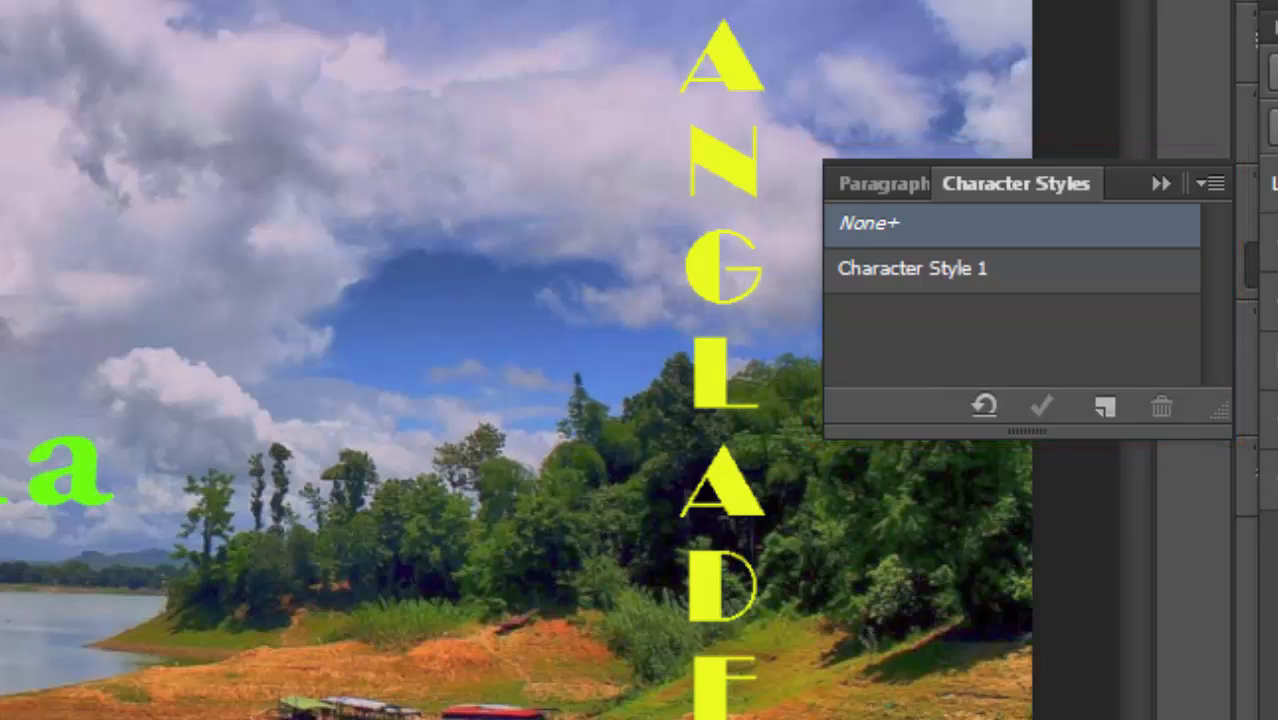
pyautogui.click(912, 268)
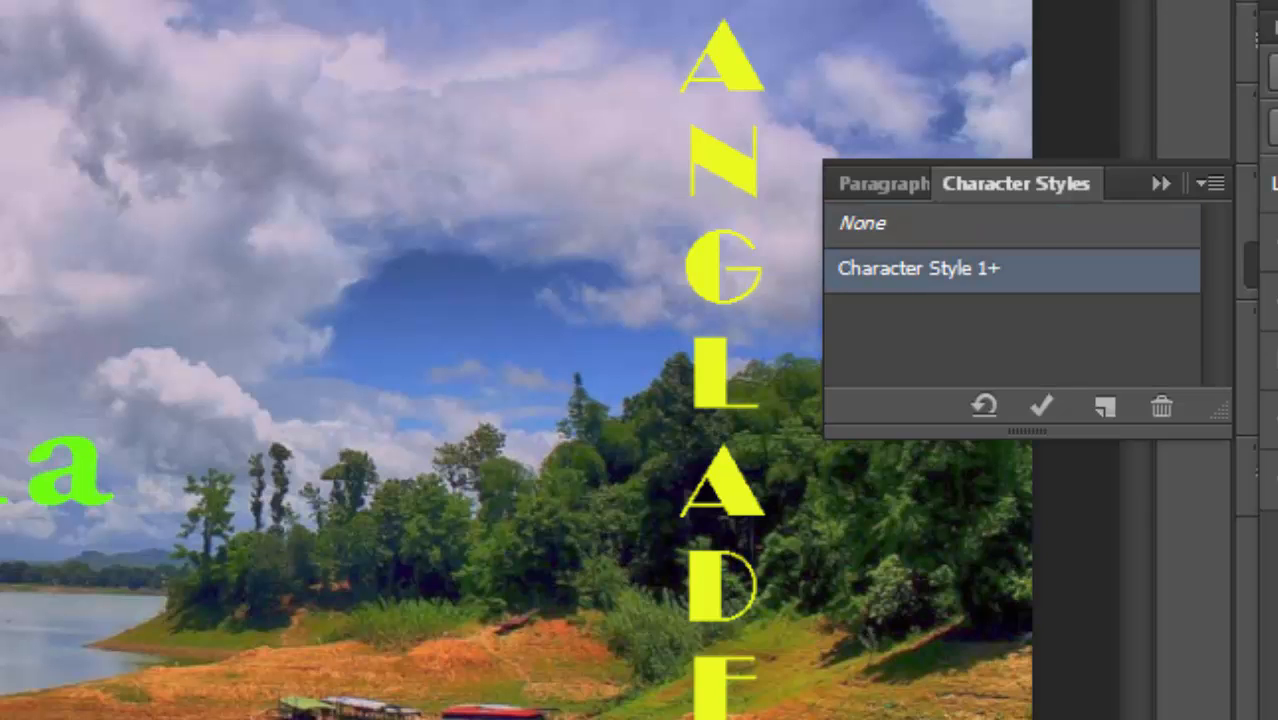
pyautogui.doubleClick(918, 269)
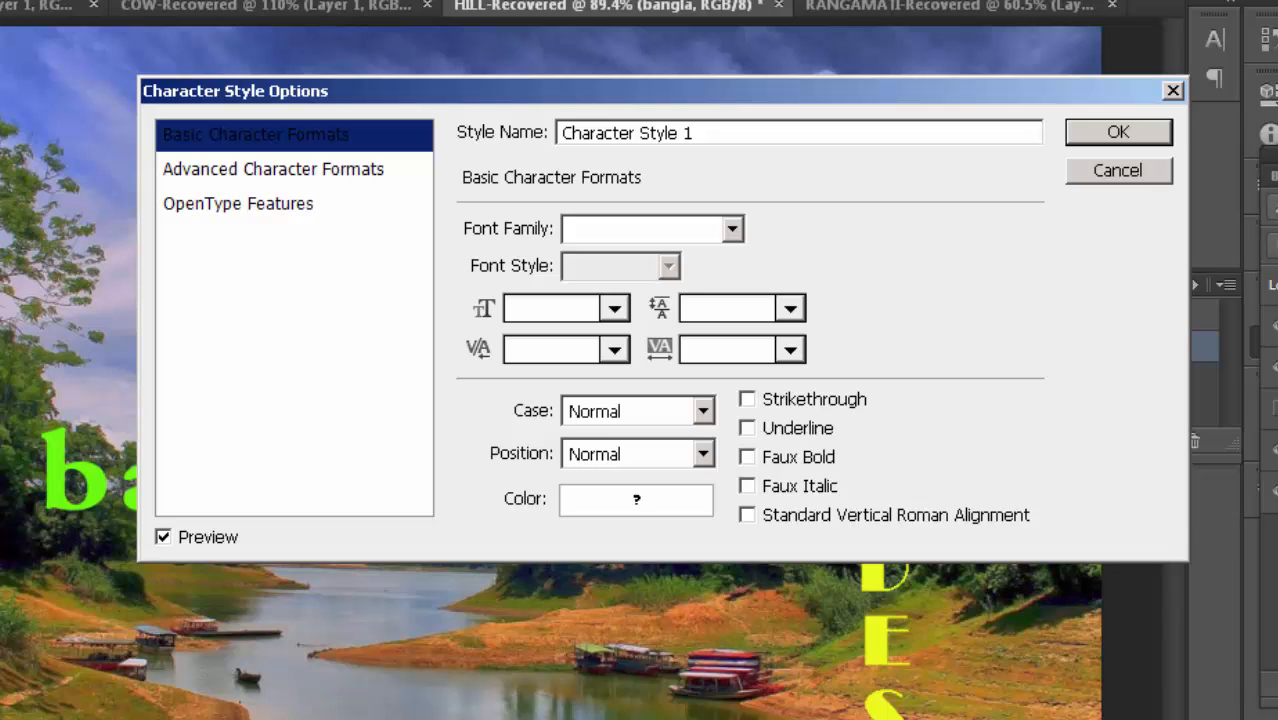
pyautogui.moveTo(697, 133); pyautogui.dragTo(562, 133)
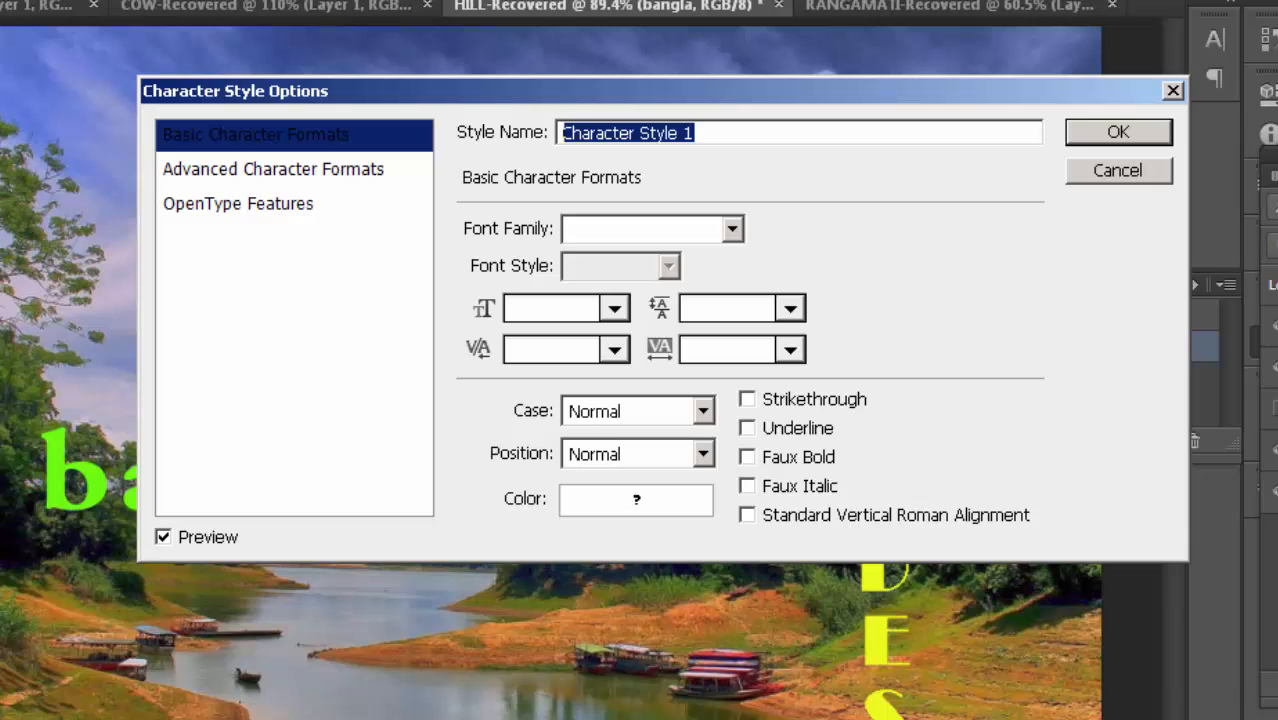
pyautogui.write('BANGLA')
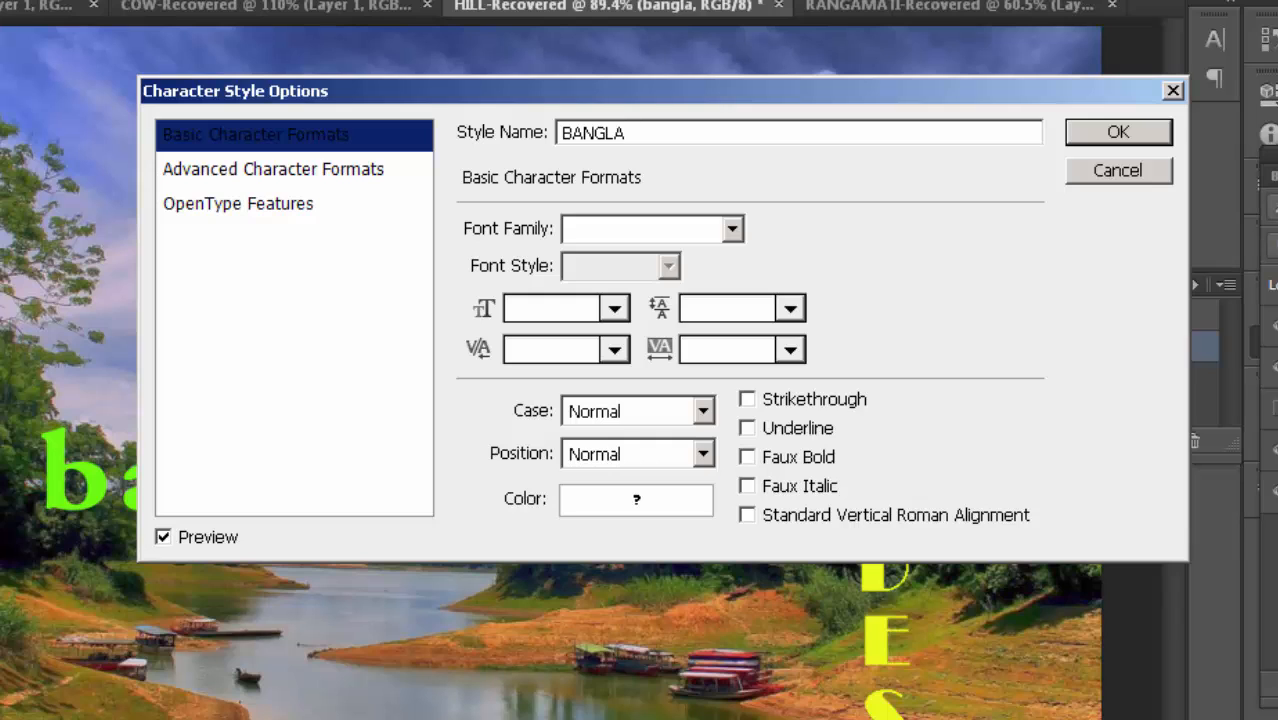
pyautogui.hotkey('ctrl', 'a')
# Set the BANGLA style's font family to Algerian and its font size to 72 pt
pyautogui.click(733, 229)
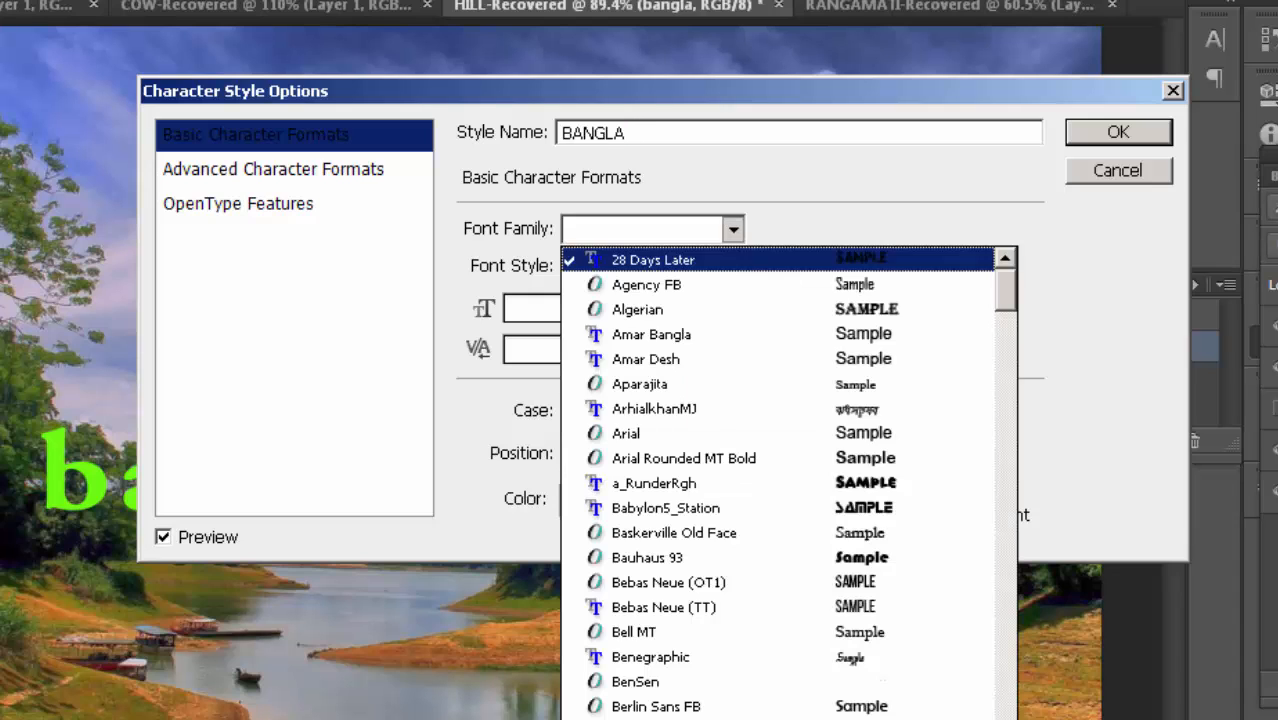
pyautogui.press('Up')
pyautogui.press('Up')
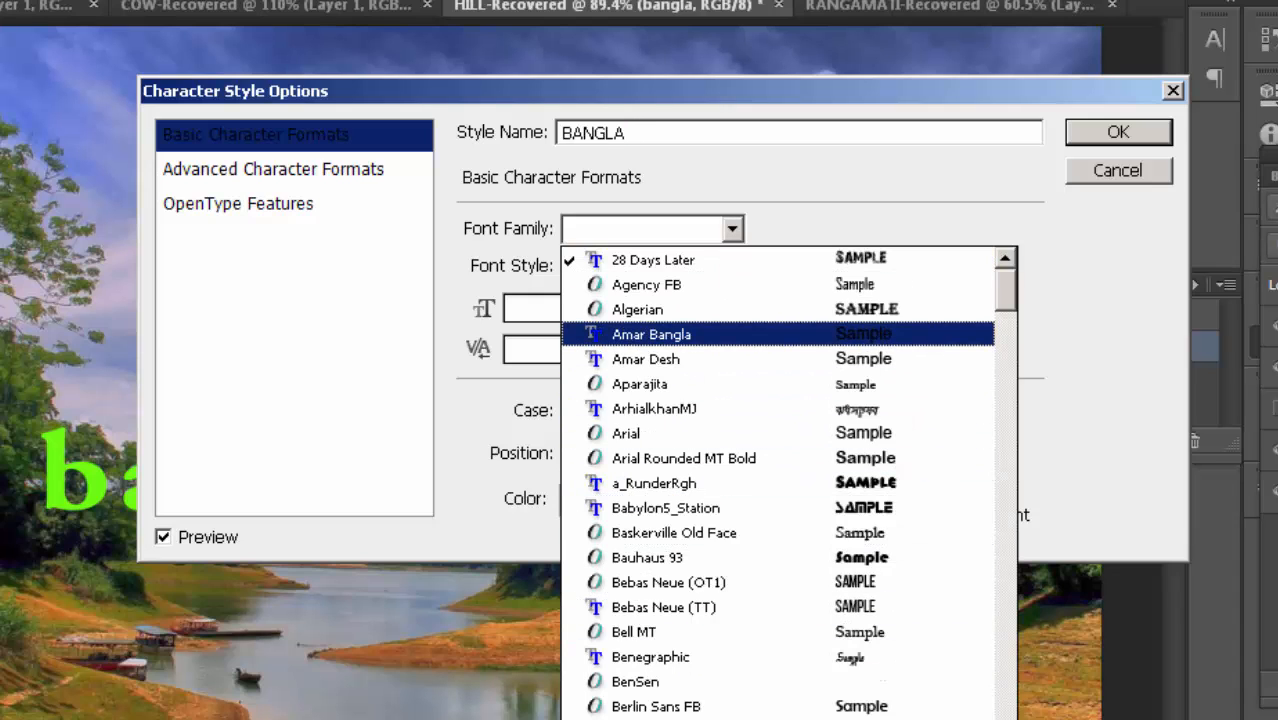
pyautogui.press('Return')
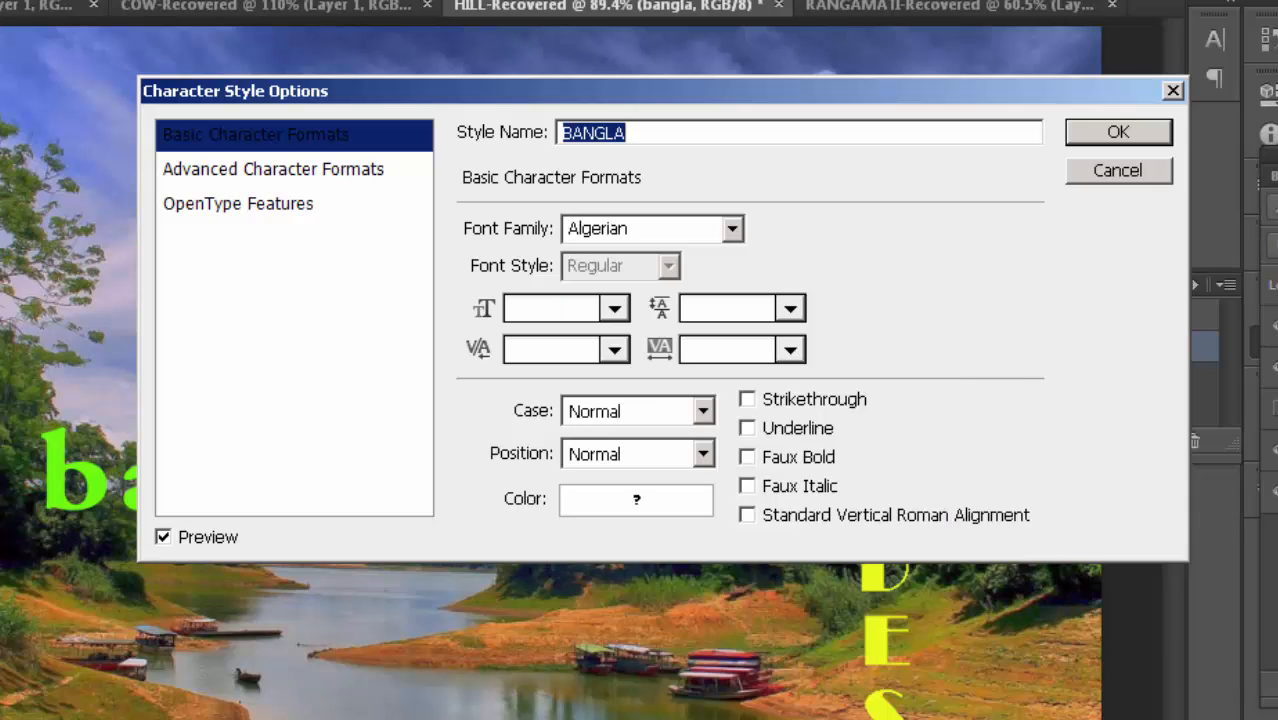
pyautogui.click(615, 309)
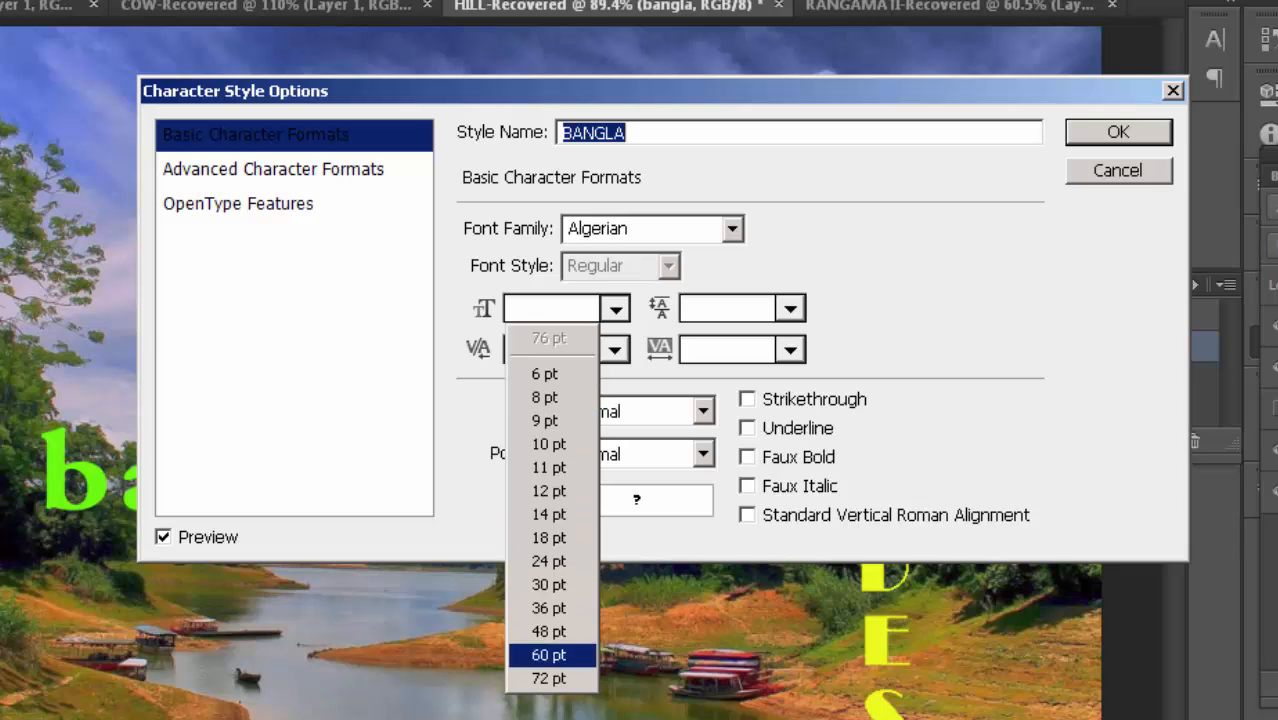
pyautogui.click(551, 678)
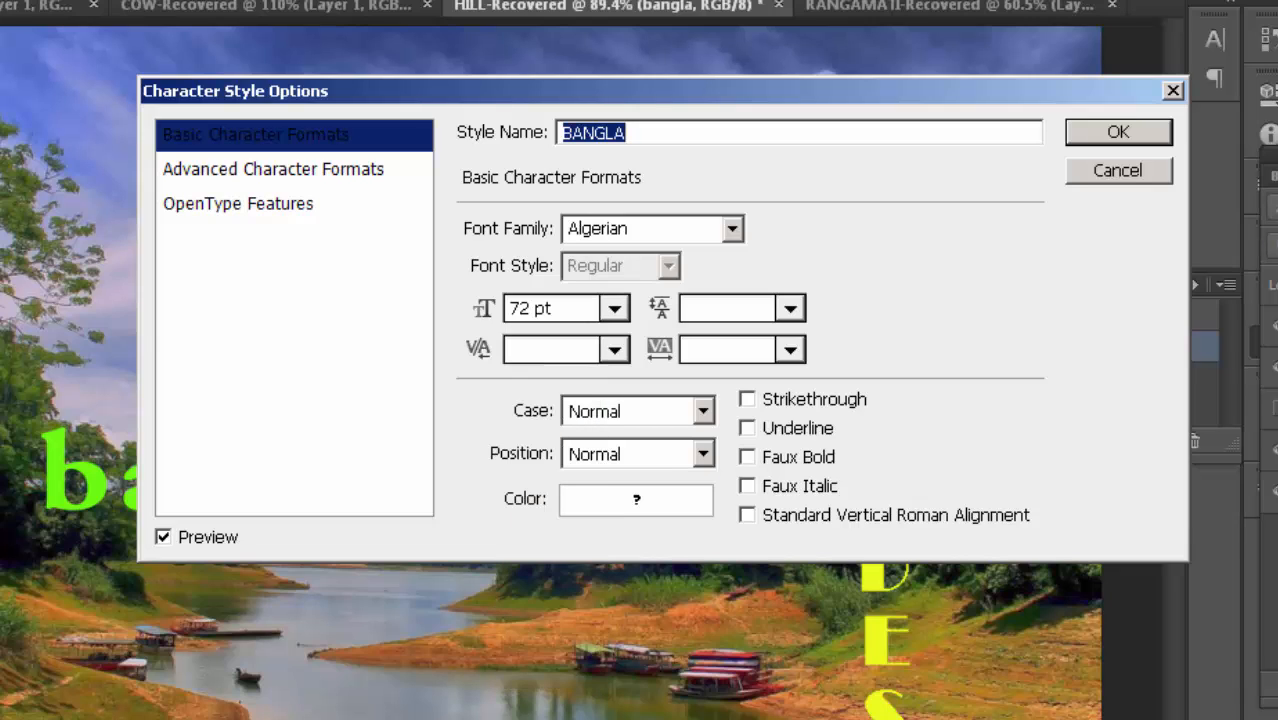
pyautogui.click(791, 349)
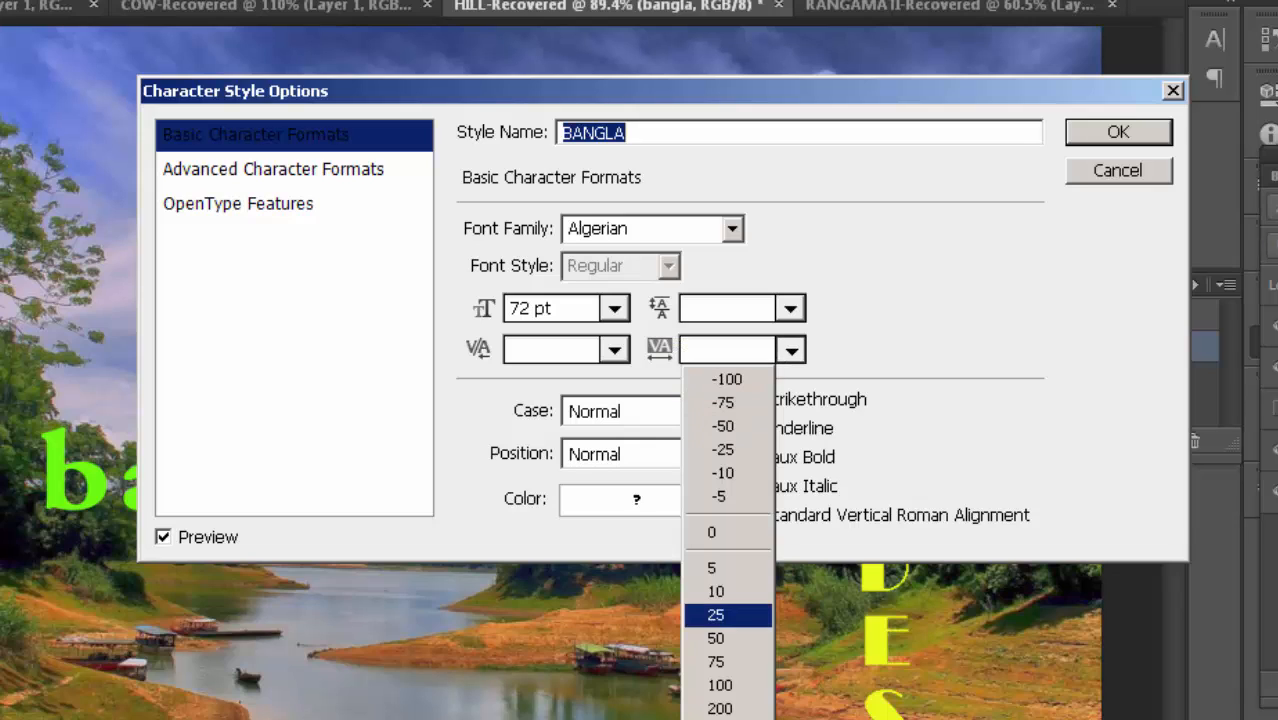
pyautogui.press('Escape')
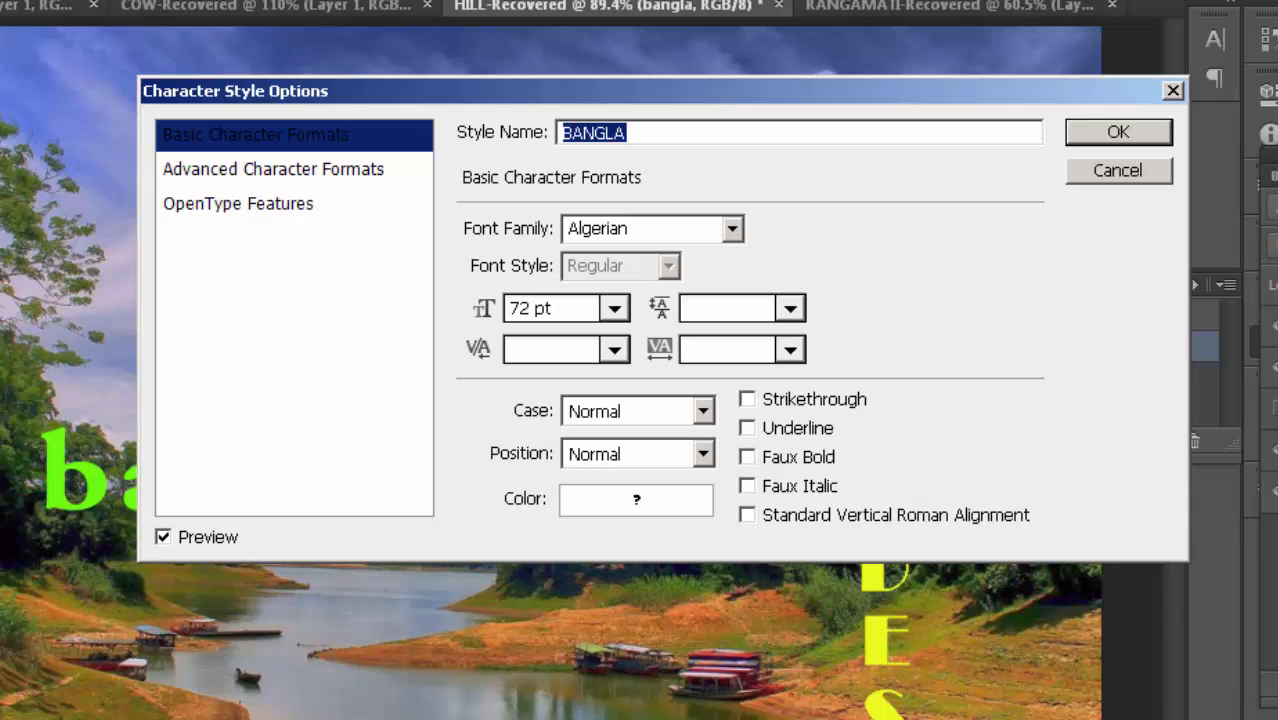
# Set the BANGLA style's case to All Caps and its position to Normal
pyautogui.click(703, 411)
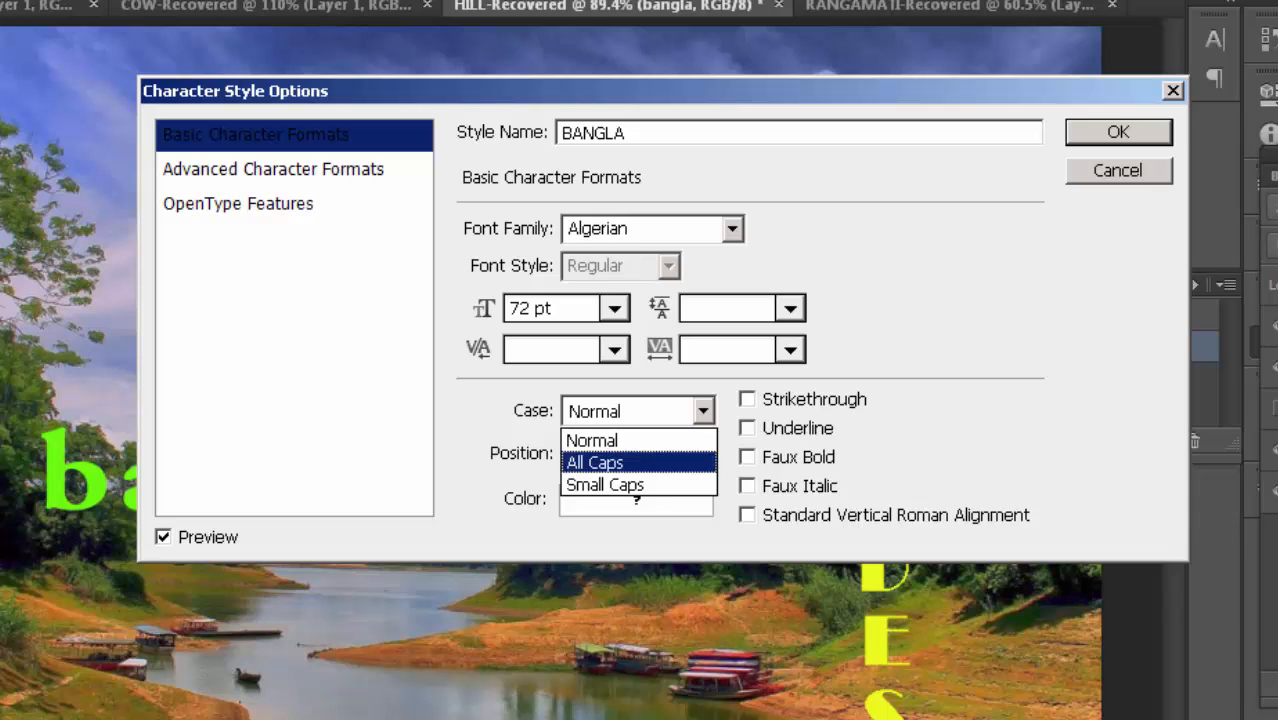
pyautogui.press('Return')
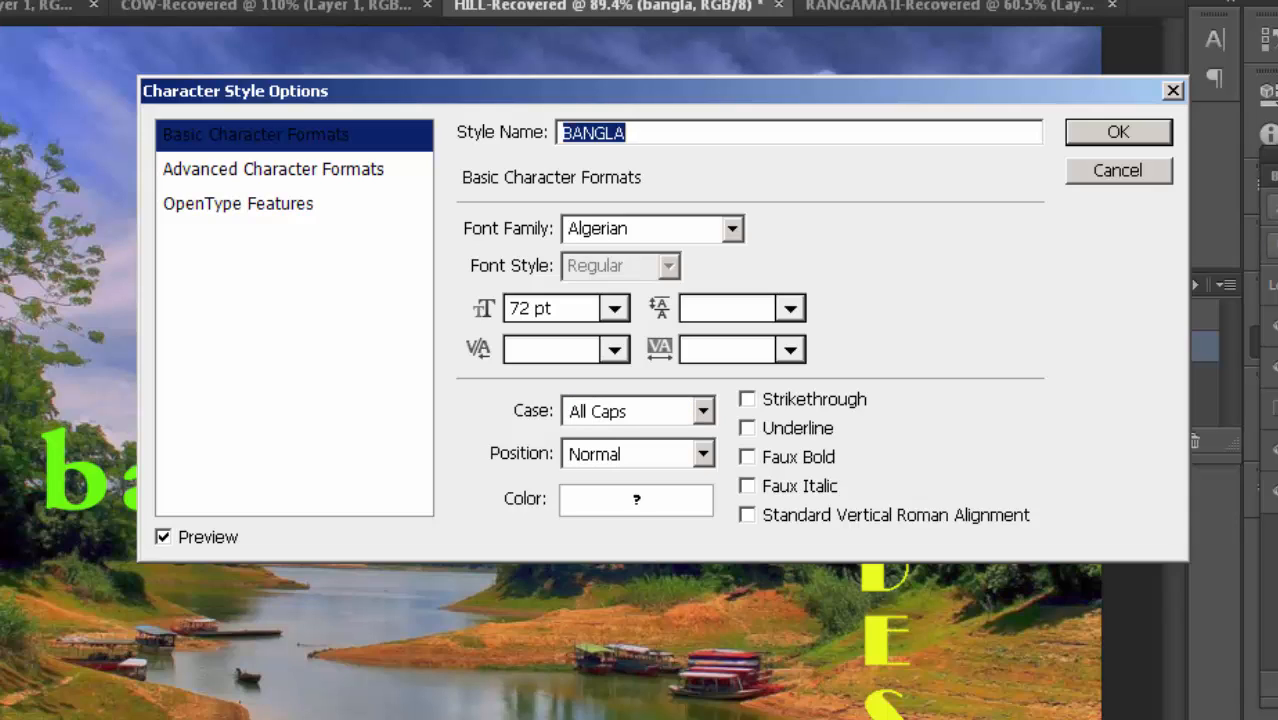
pyautogui.click(703, 454)
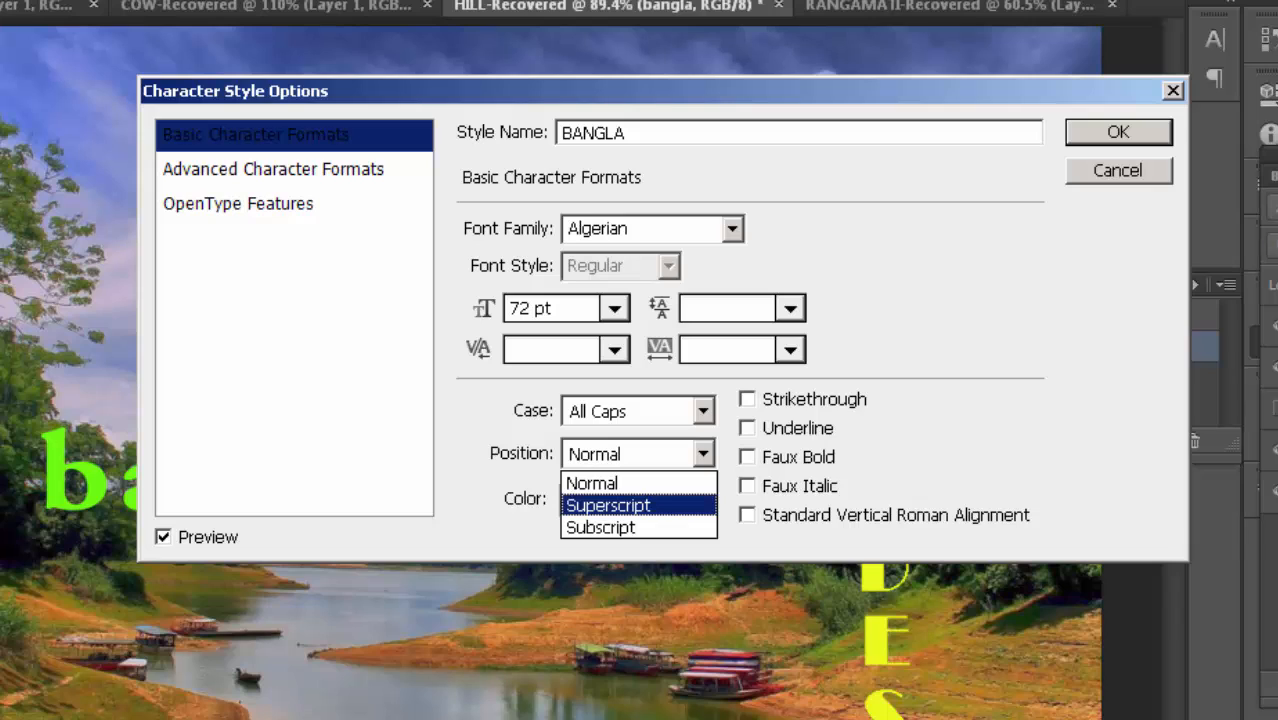
pyautogui.press('Up')
pyautogui.press('Return')
# Give the BANGLA style a bright red text color and accept the style options
pyautogui.click(636, 500)
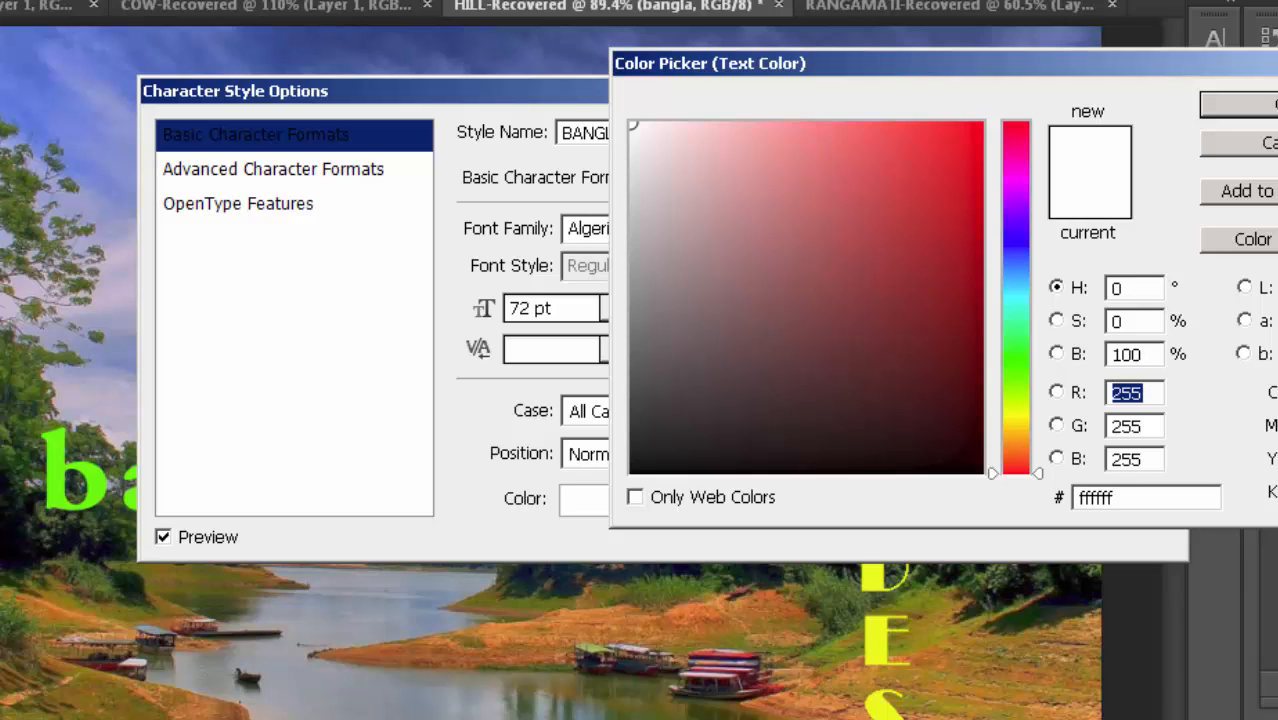
pyautogui.click(1016, 125)
pyautogui.click(970, 128)
pyautogui.press('Return')
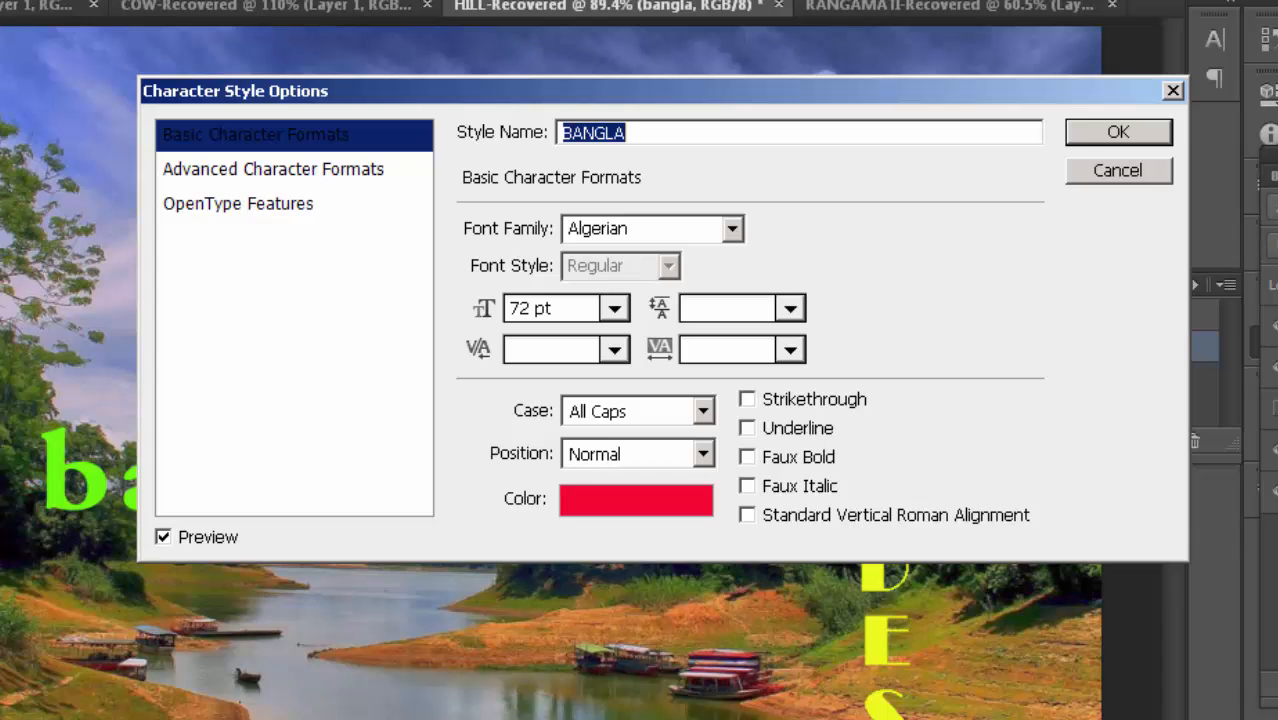
pyautogui.press('Return')
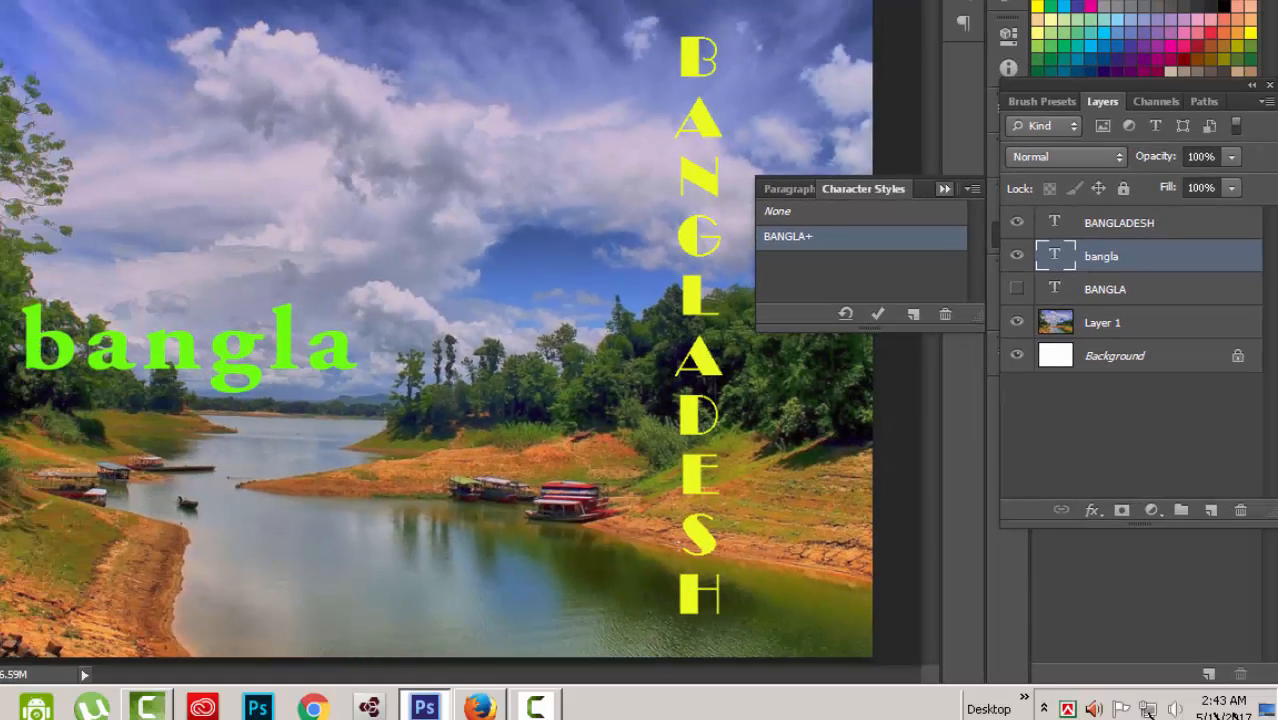
# Select the bangla layer's text, clear its overrides so it takes on the BANGLA style, and commit the edit
pyautogui.doubleClick(1055, 256)
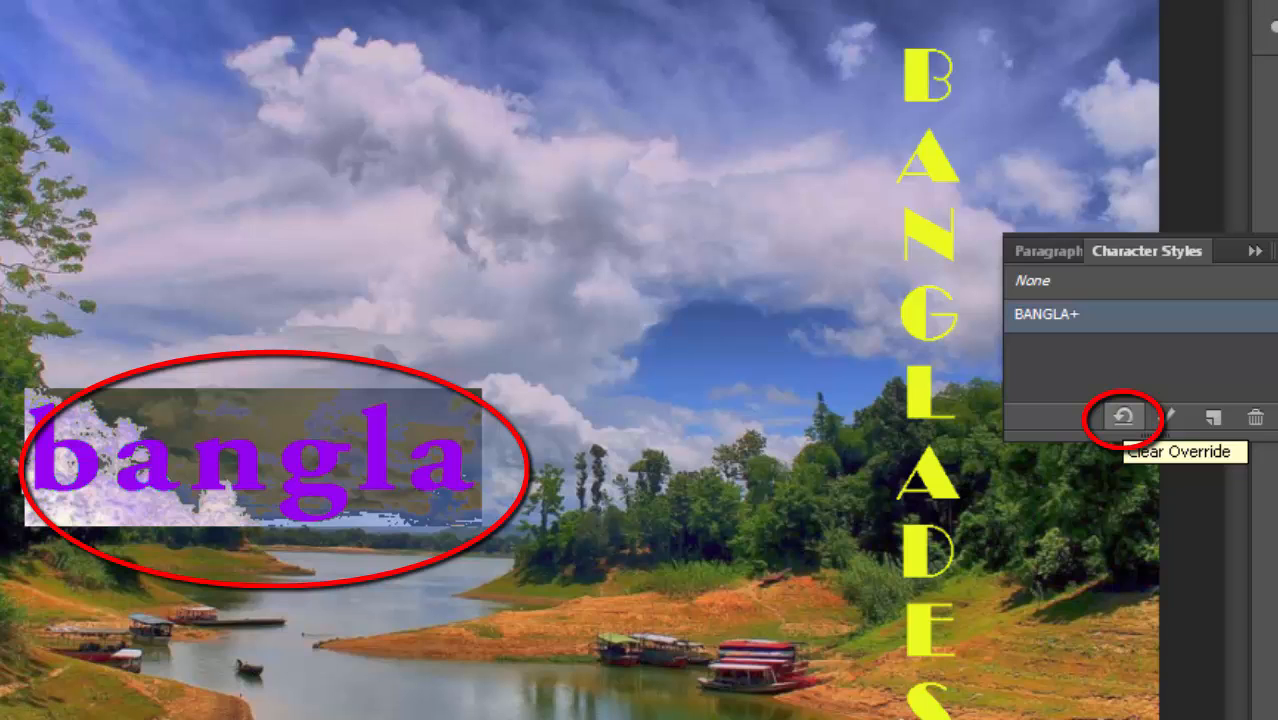
pyautogui.click(1123, 416)
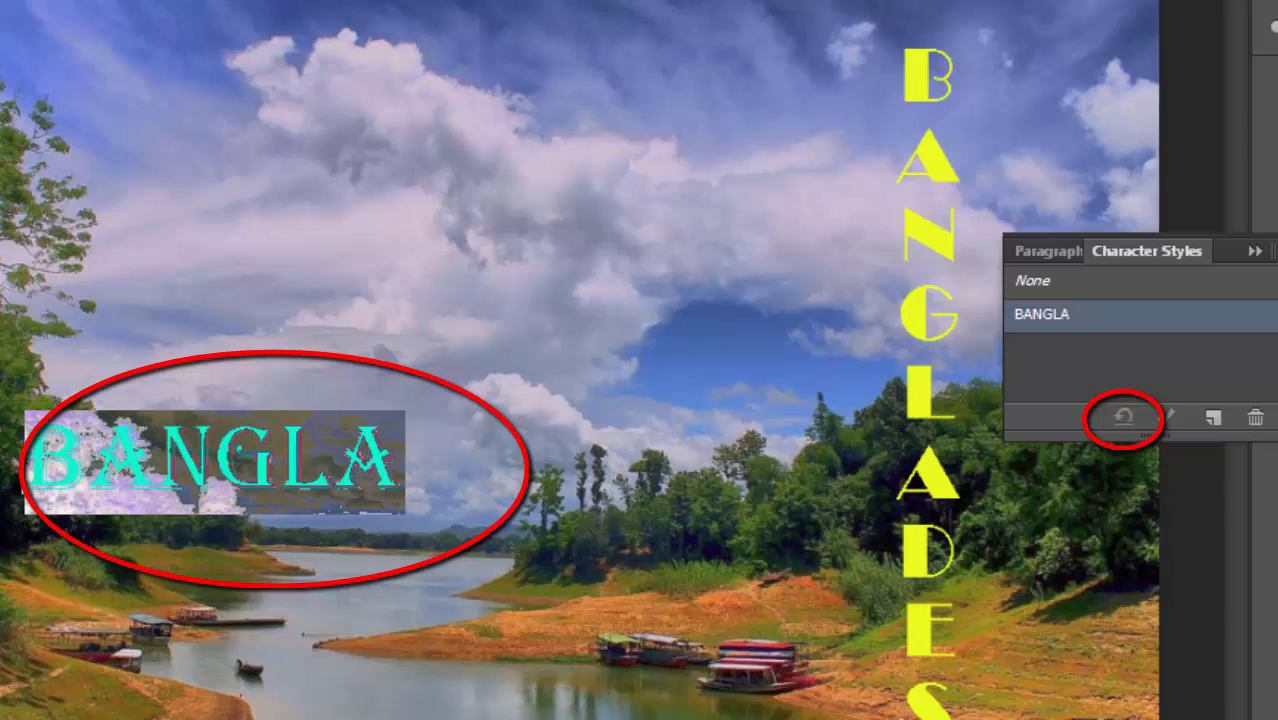
pyautogui.hotkey('ctrl', 'Return')
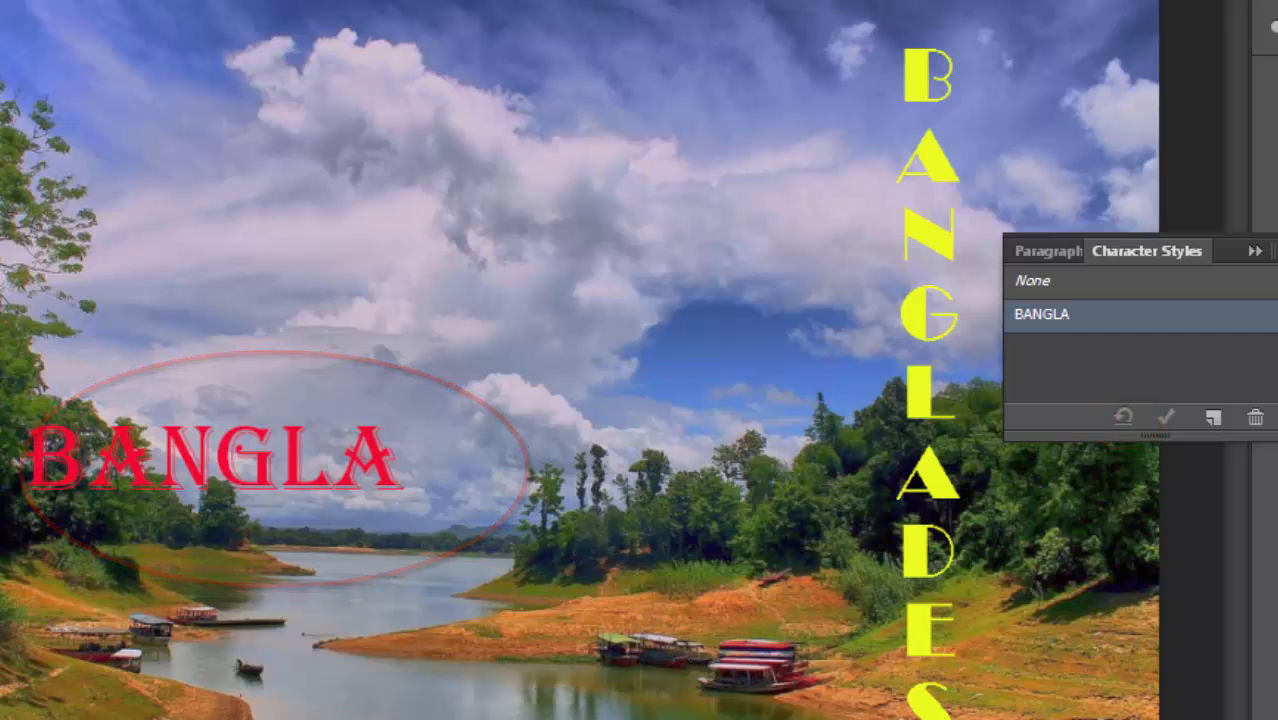
# Create a second character style and compare it with the BANGLA style on the bangla text
pyautogui.click(1213, 417)
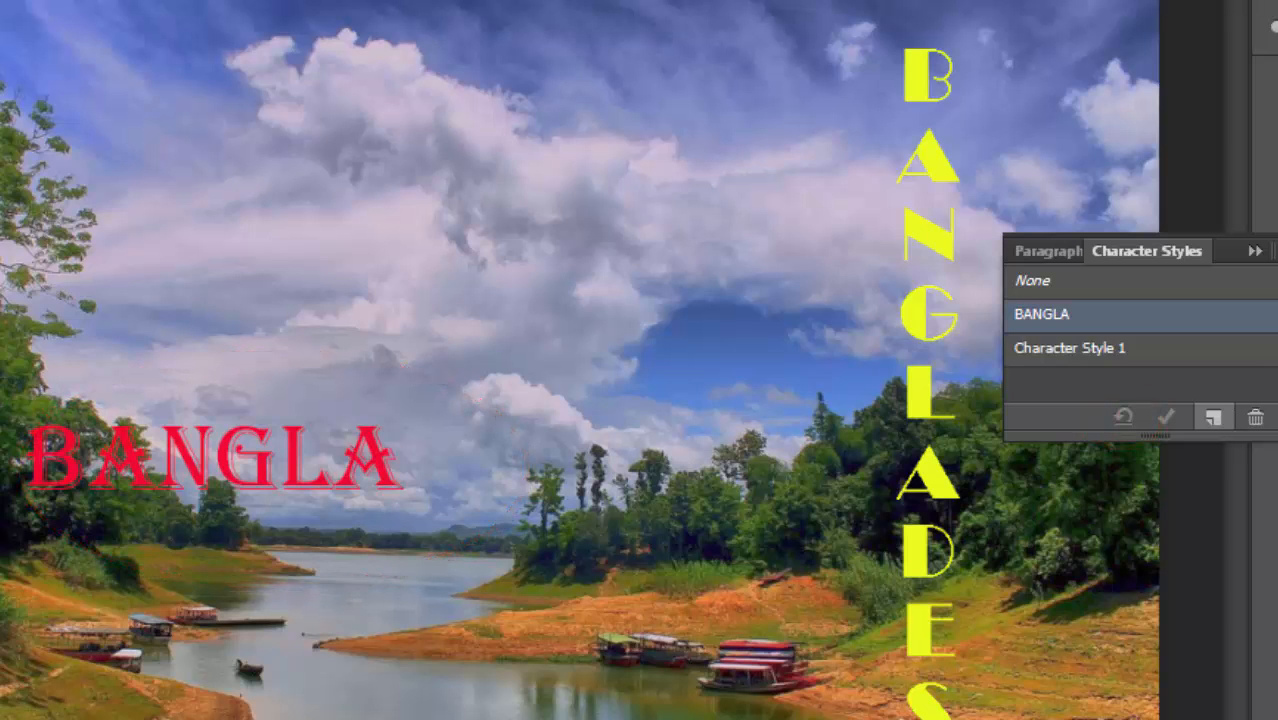
pyautogui.click(1070, 347)
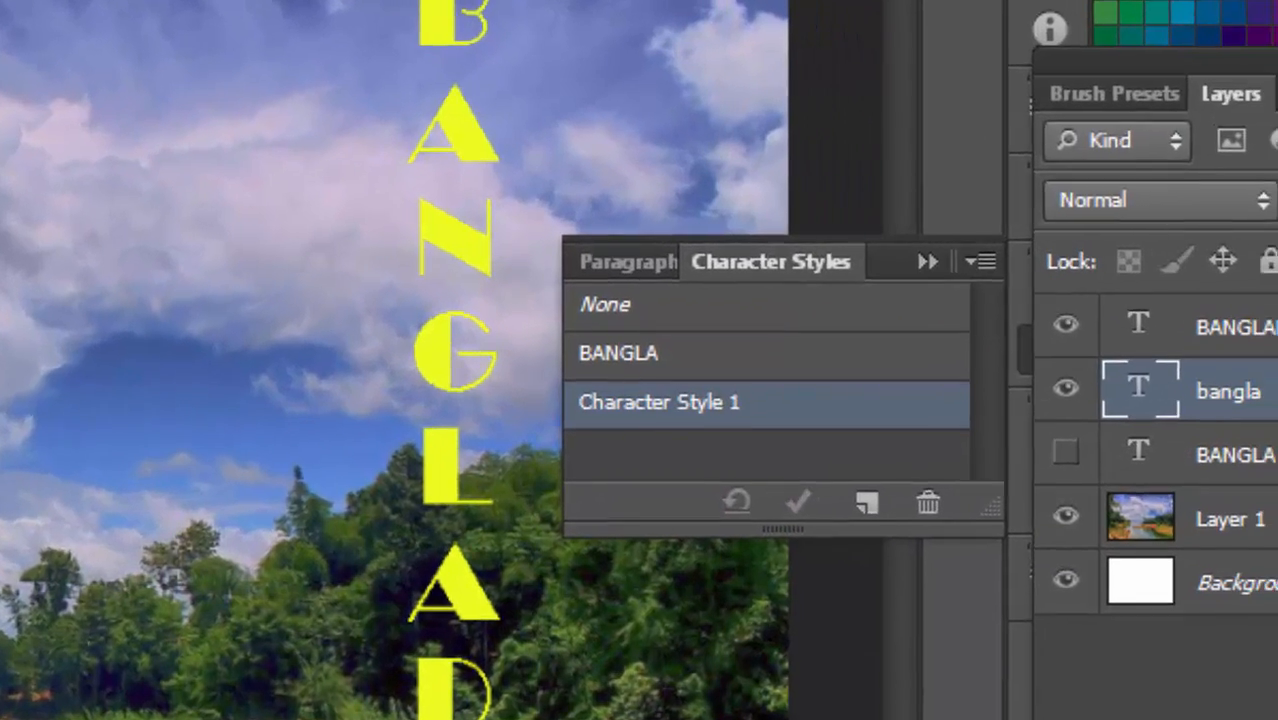
pyautogui.doubleClick(660, 402)
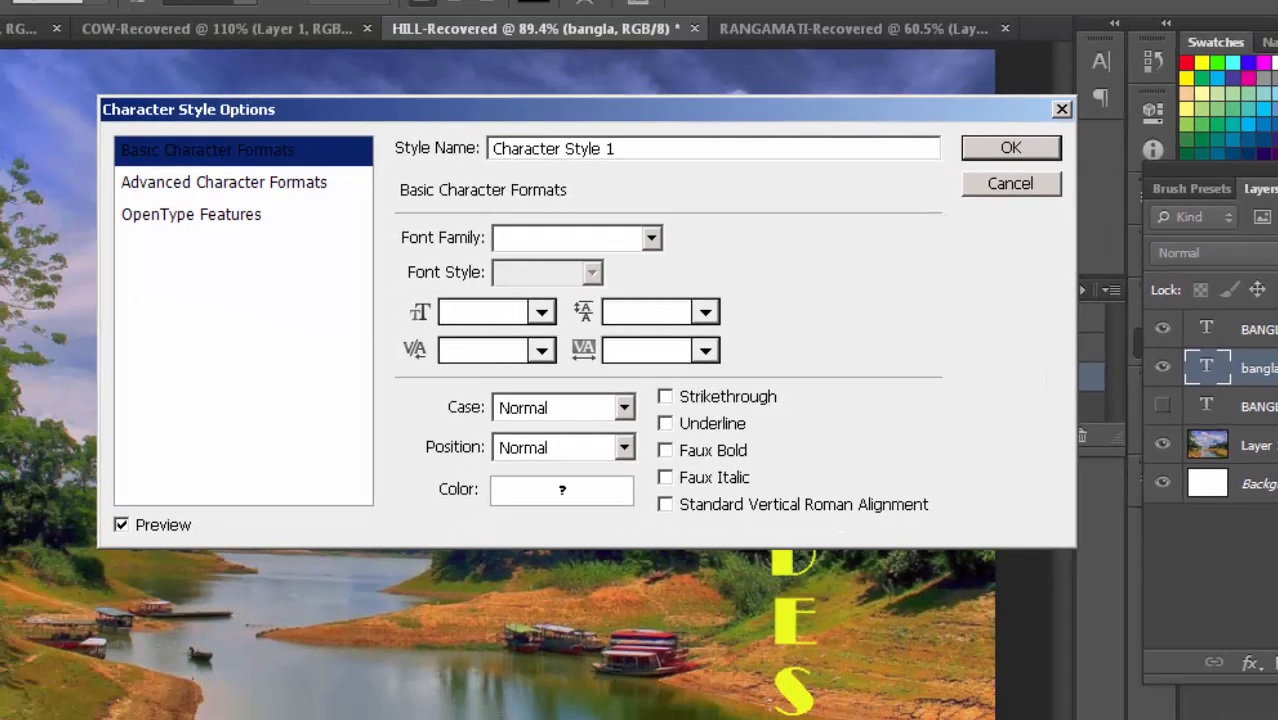
pyautogui.click(1010, 146)
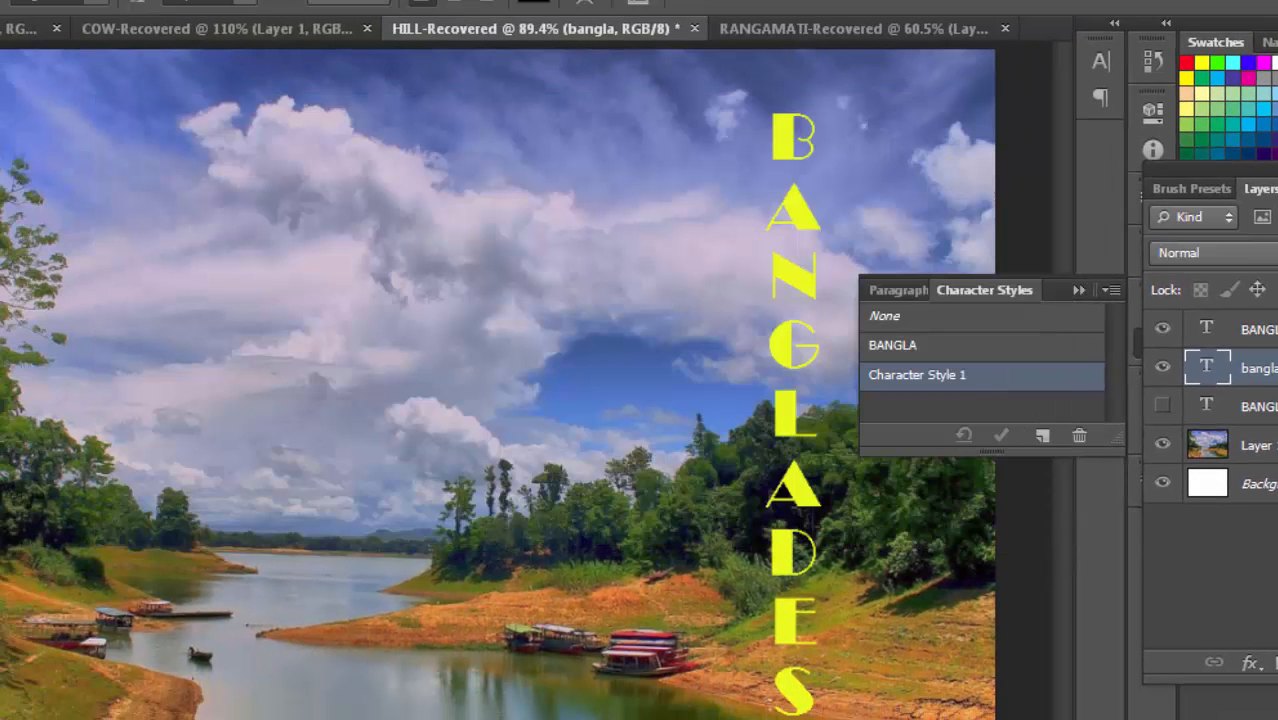
pyautogui.click(893, 346)
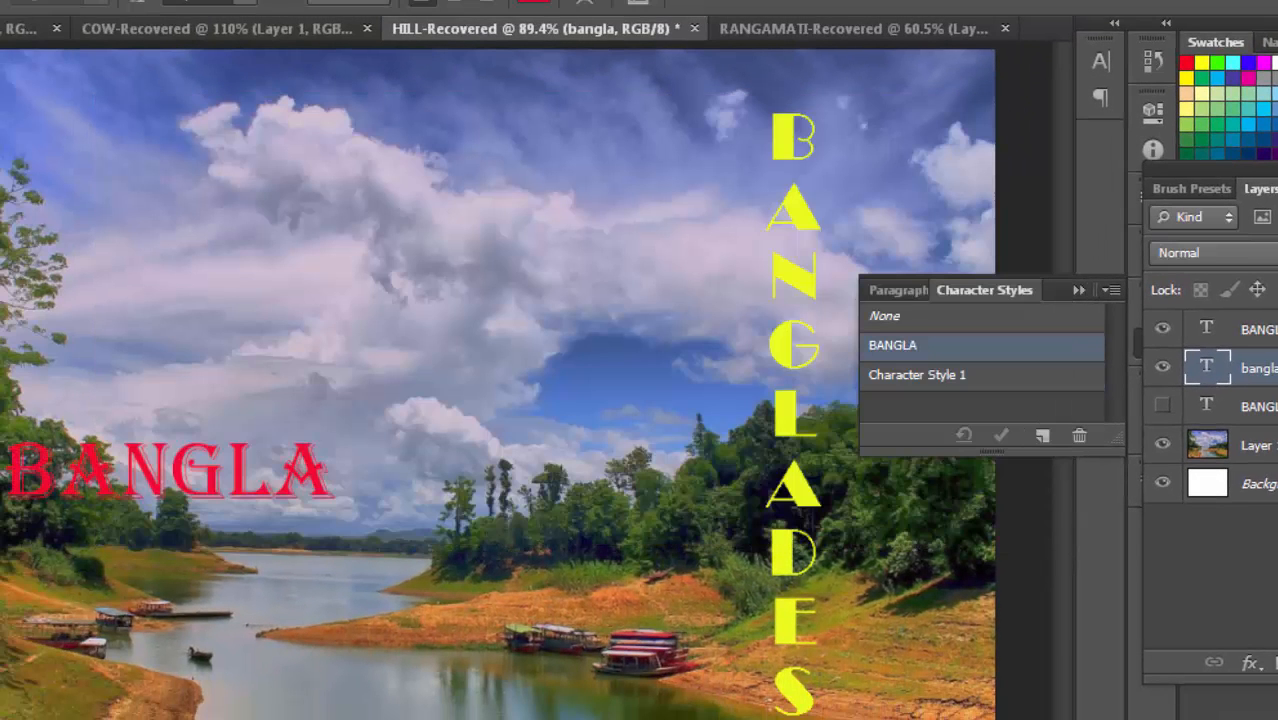
# Apply the second character style to the bangla text and rename the style BANGLA2 in its options
pyautogui.click(917, 375)
pyautogui.doubleClick(917, 375)
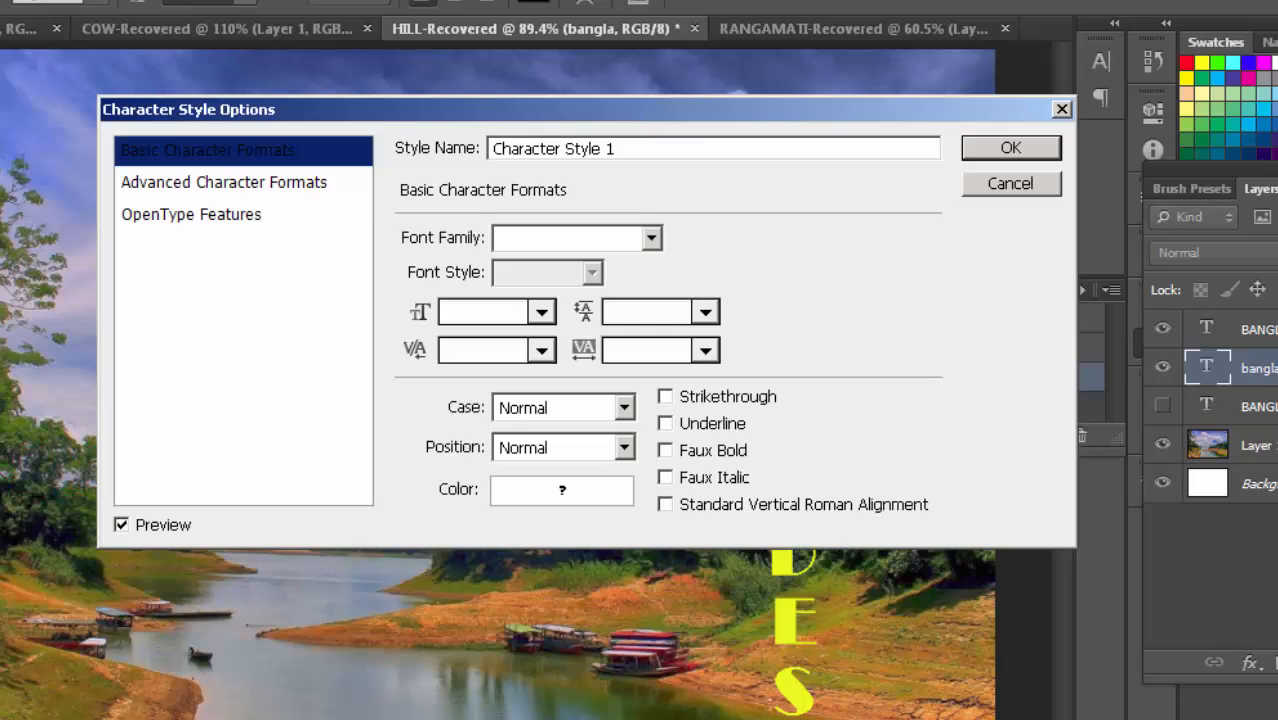
pyautogui.press('Escape')
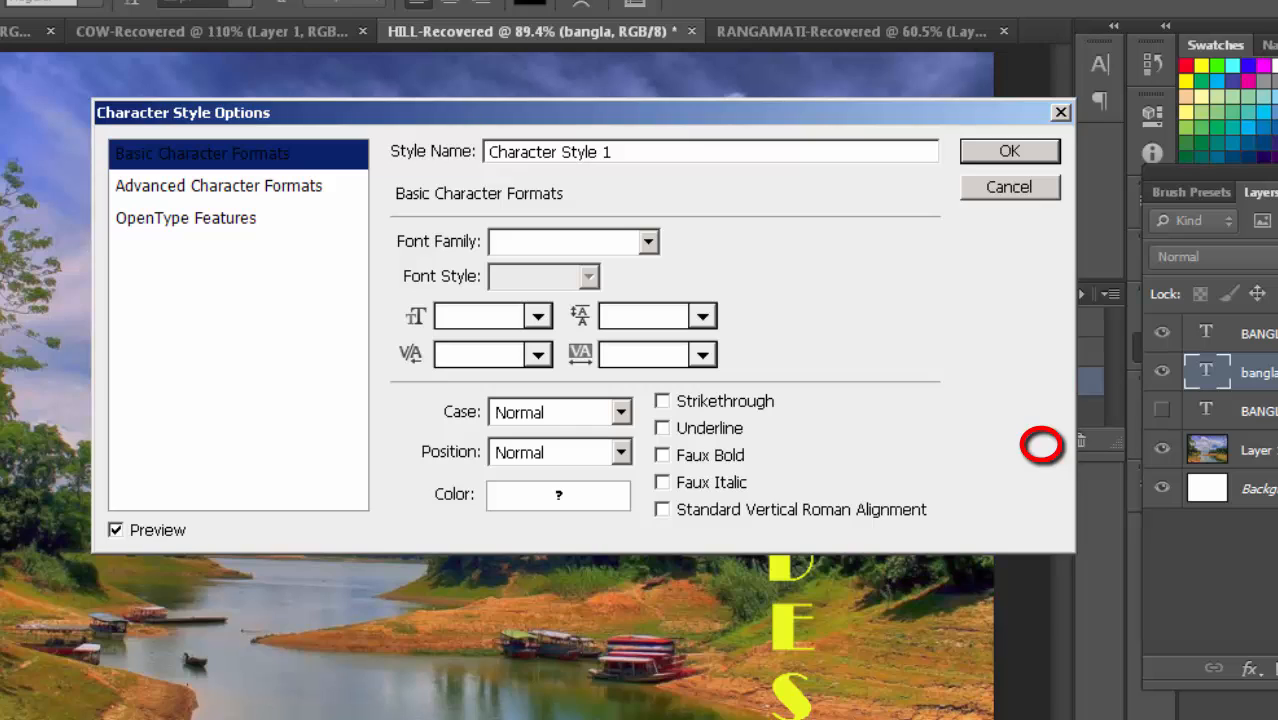
pyautogui.moveTo(614, 152); pyautogui.dragTo(491, 152)
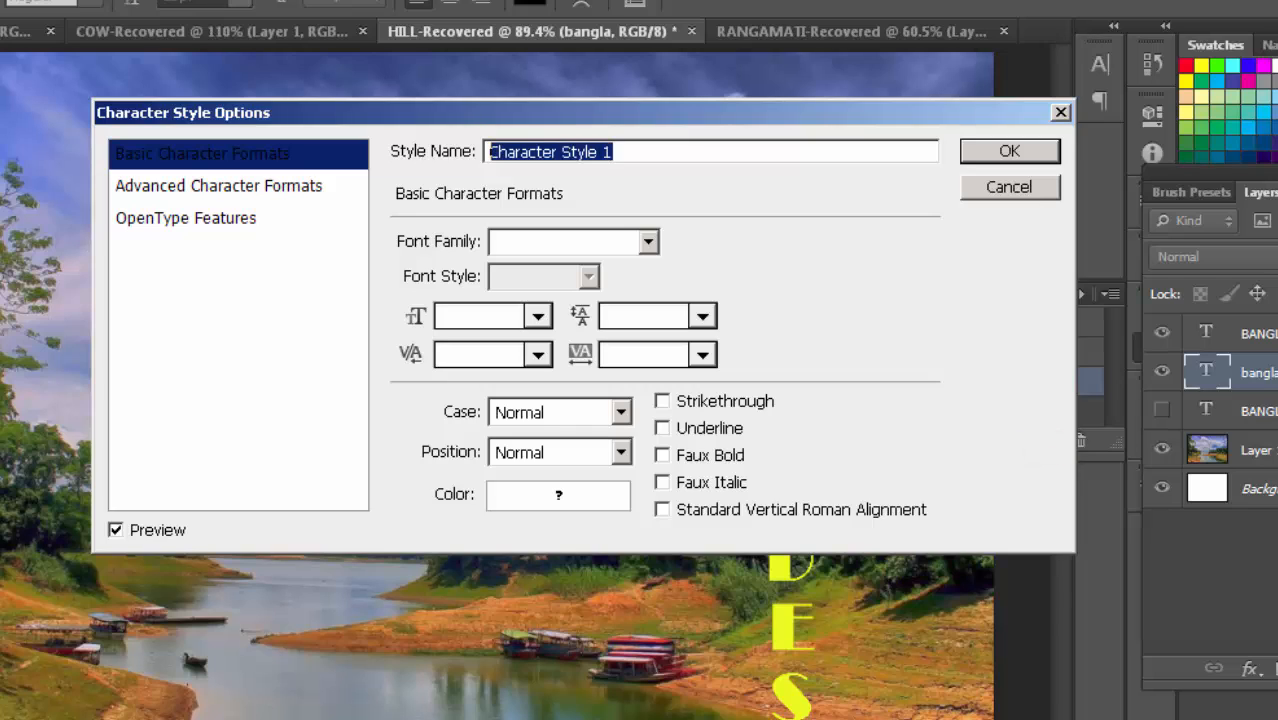
pyautogui.write('BA')
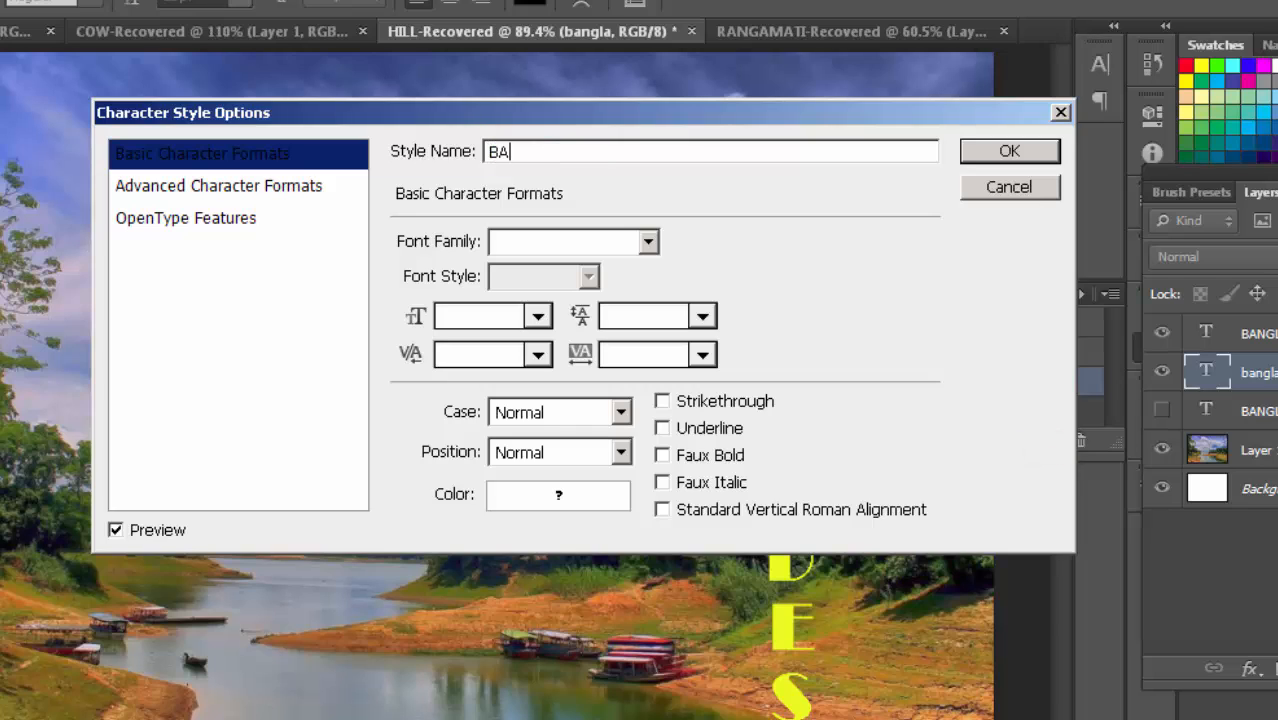
pyautogui.write('NGLA2')
# Set the BANGLA2 character style's font family to Broadway
pyautogui.click(648, 242)
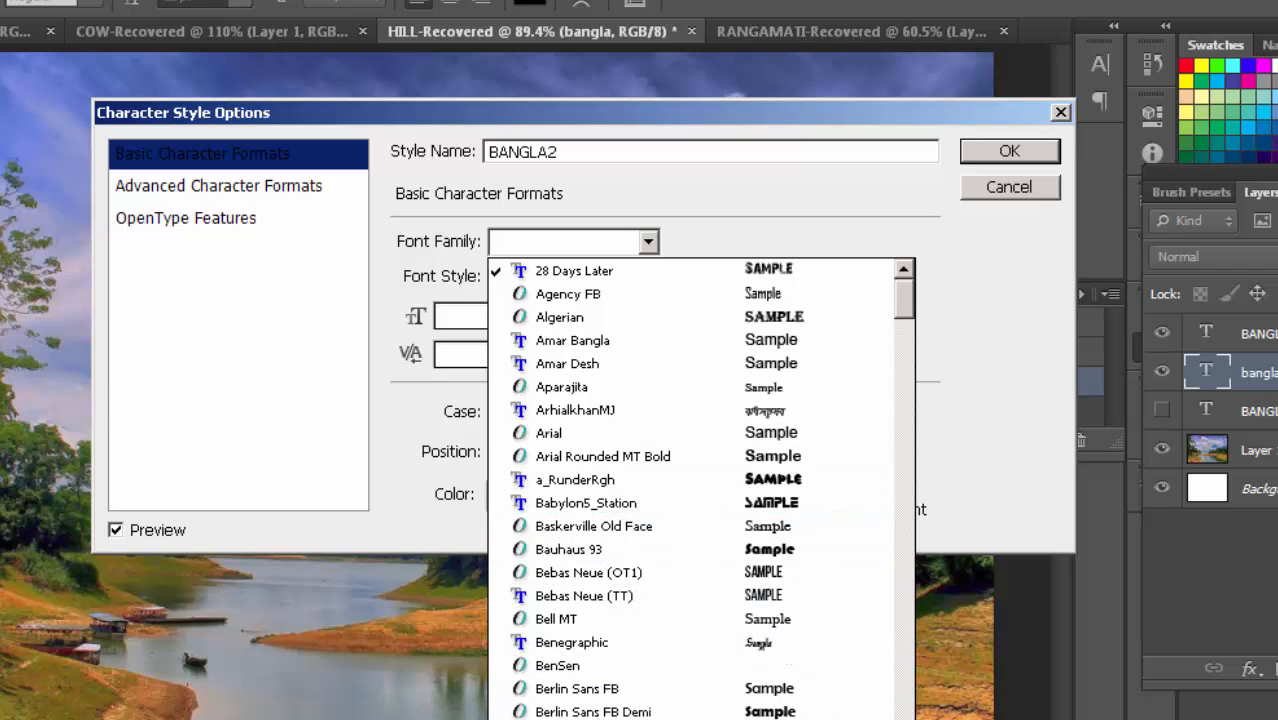
pyautogui.scroll(-3, 700, 500)
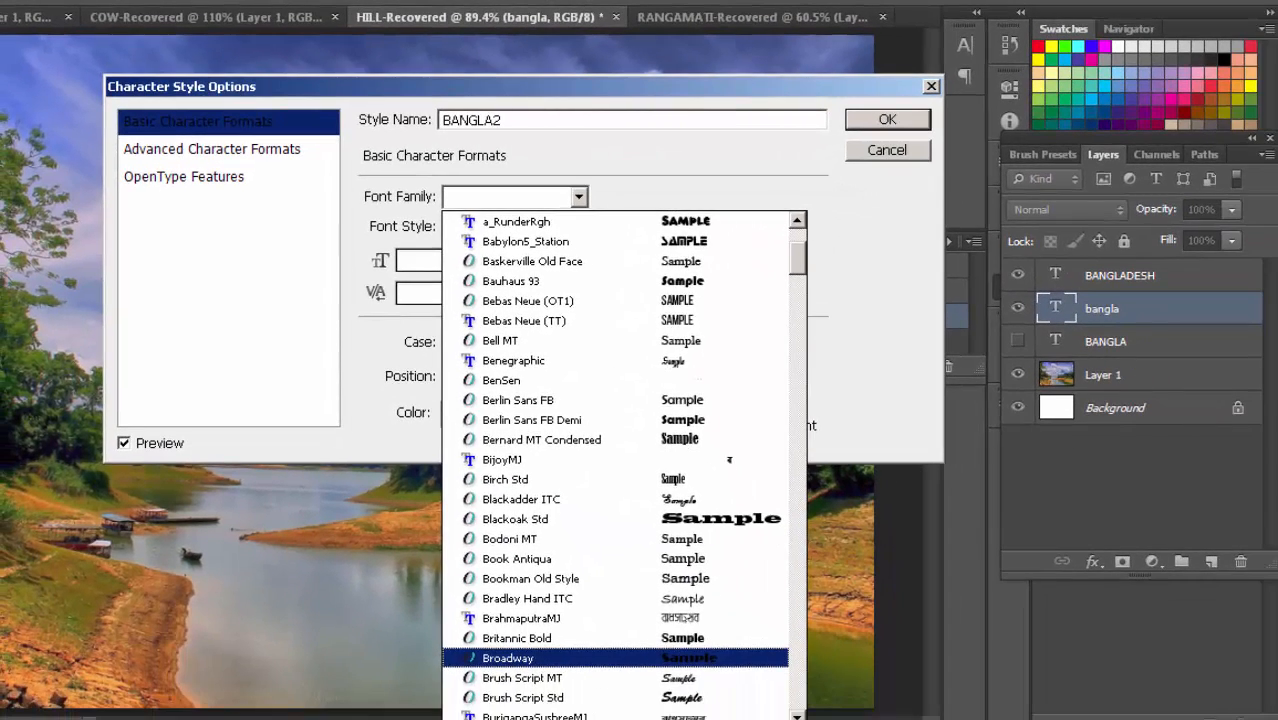
pyautogui.click(560, 691)
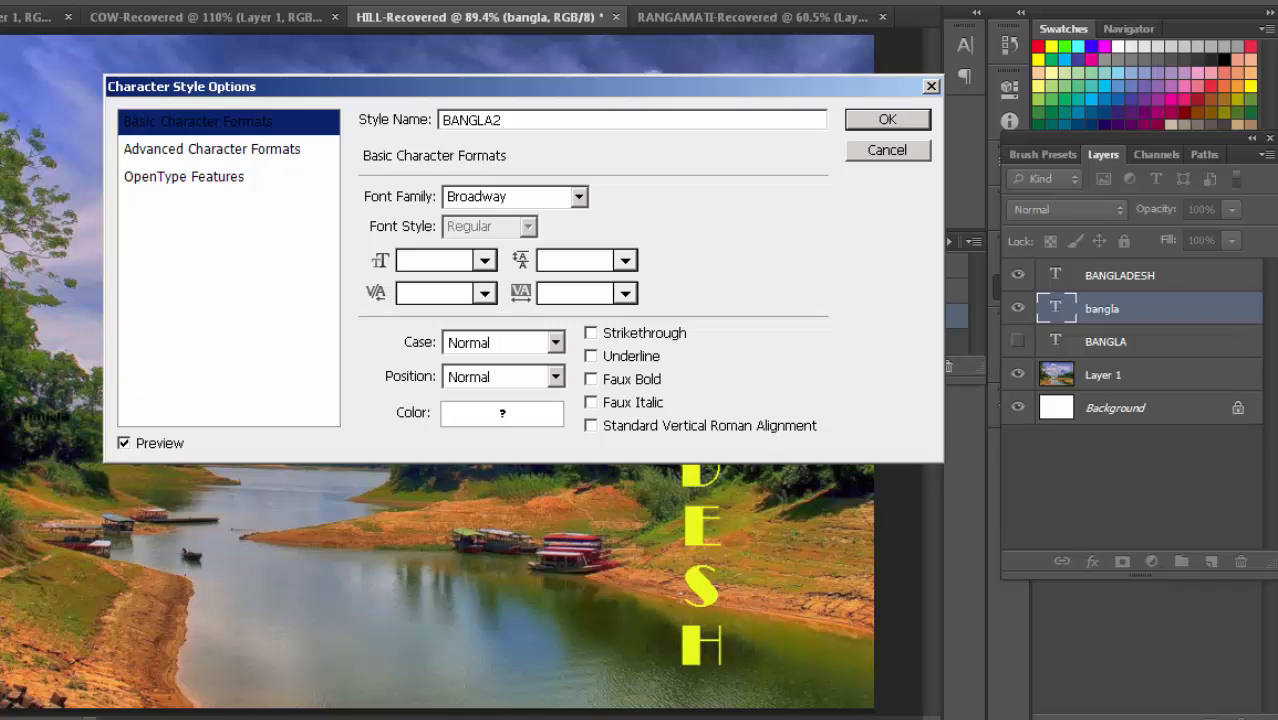
# Give the BANGLA2 style a vivid blue text color and a size of 60 pt, and accept the style options
pyautogui.click(502, 413)
pyautogui.click(805, 282)
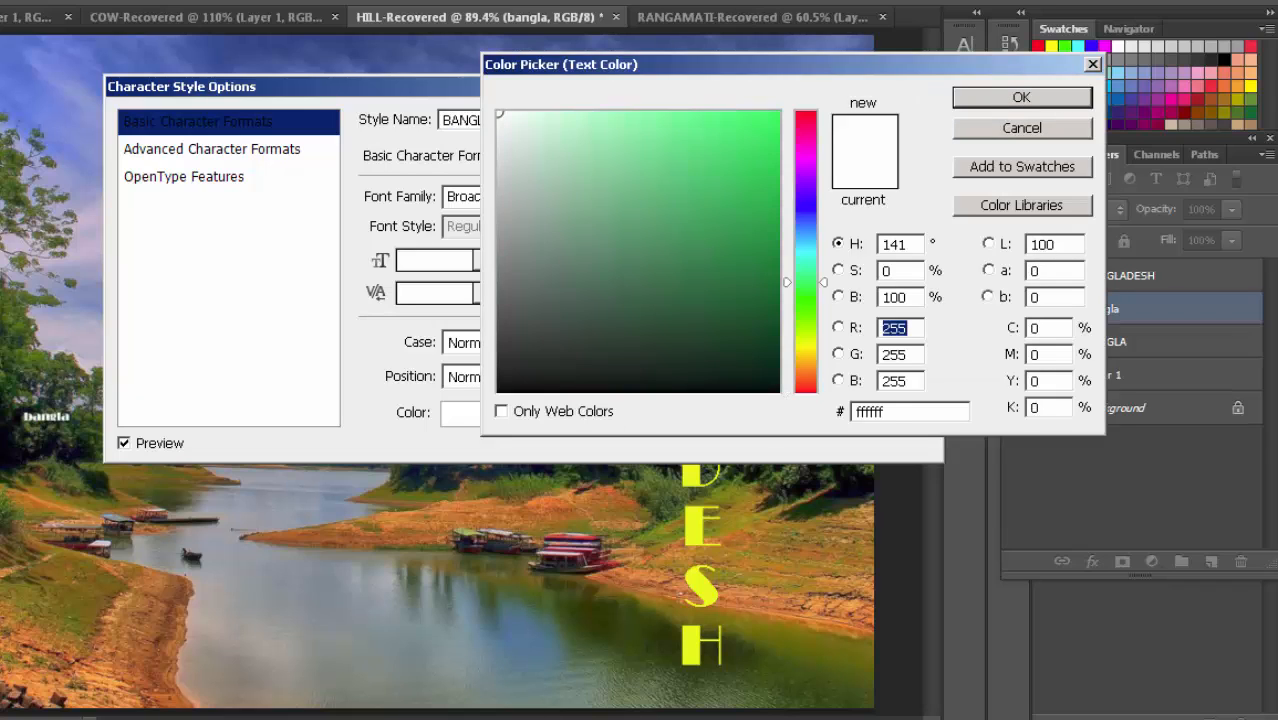
pyautogui.click(775, 120)
pyautogui.click(805, 199)
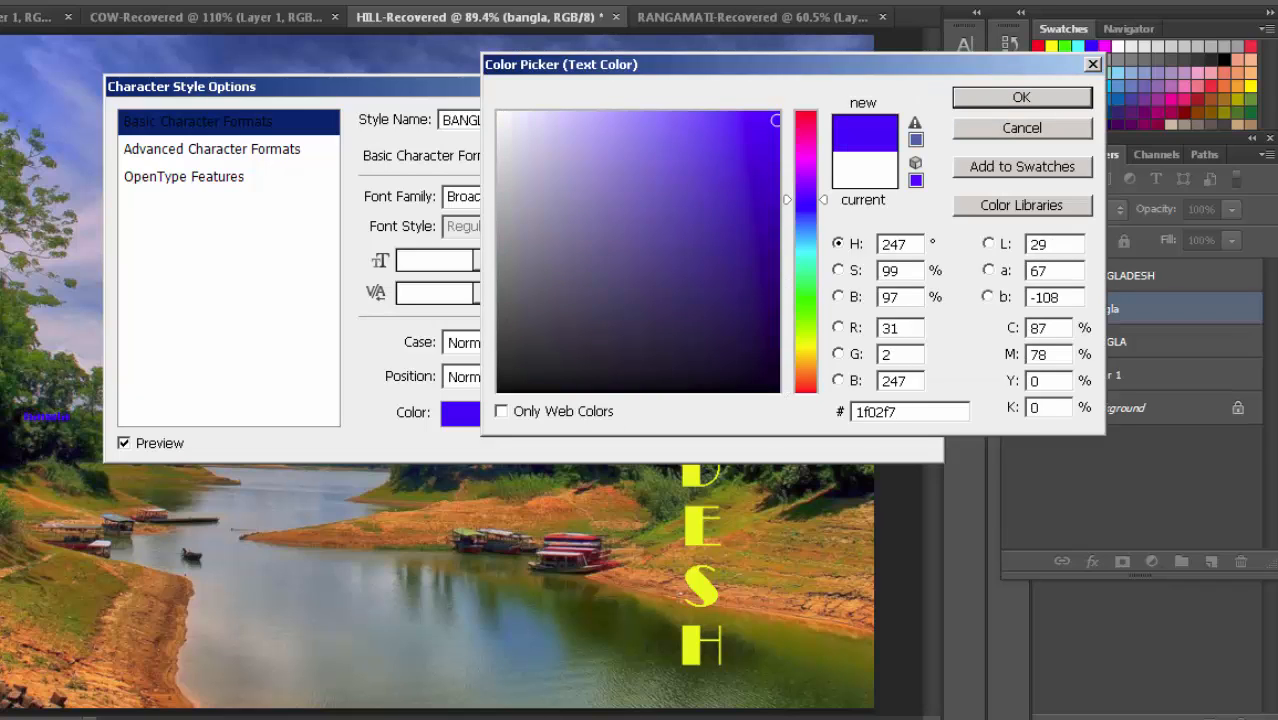
pyautogui.press('Return')
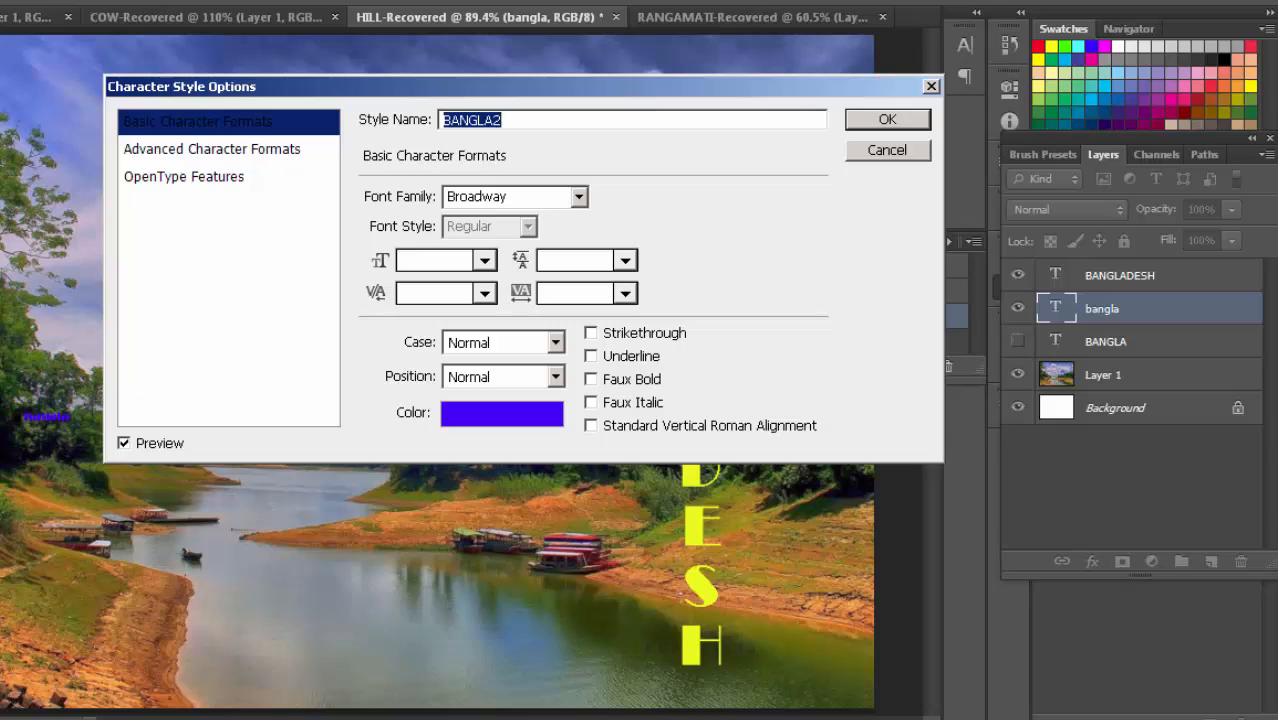
pyautogui.click(484, 260)
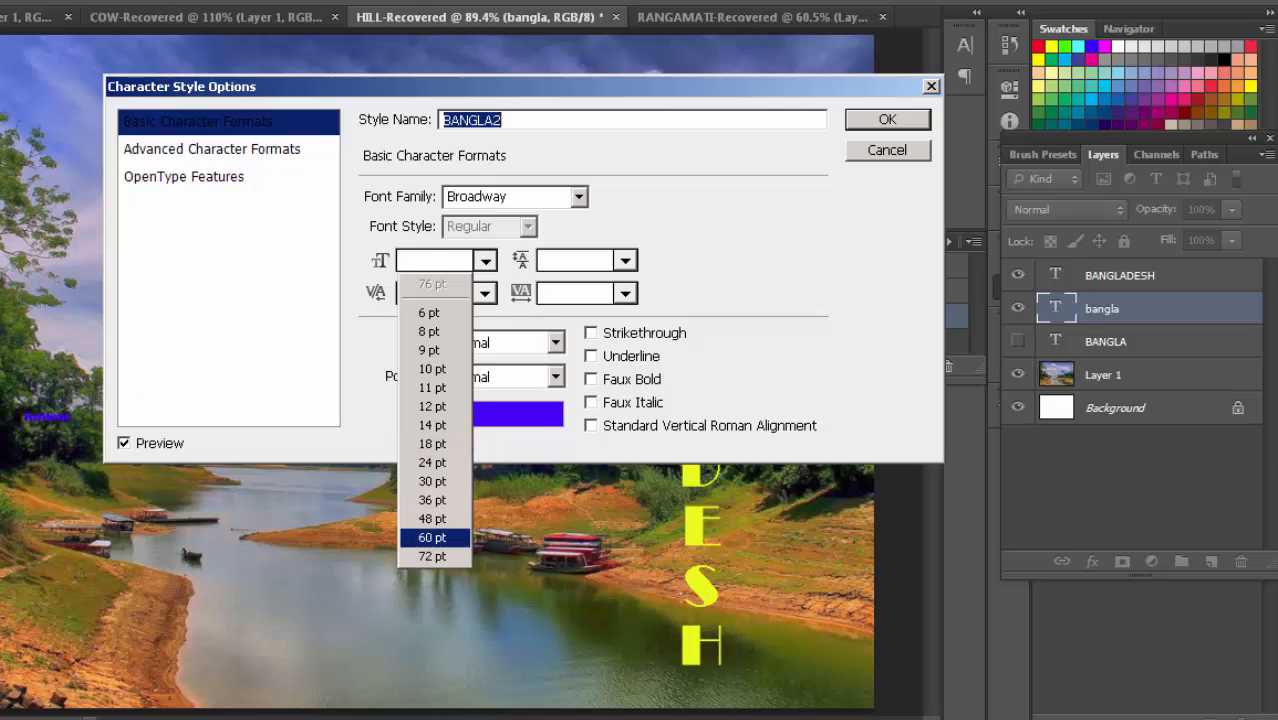
pyautogui.click(433, 538)
pyautogui.press('Return')
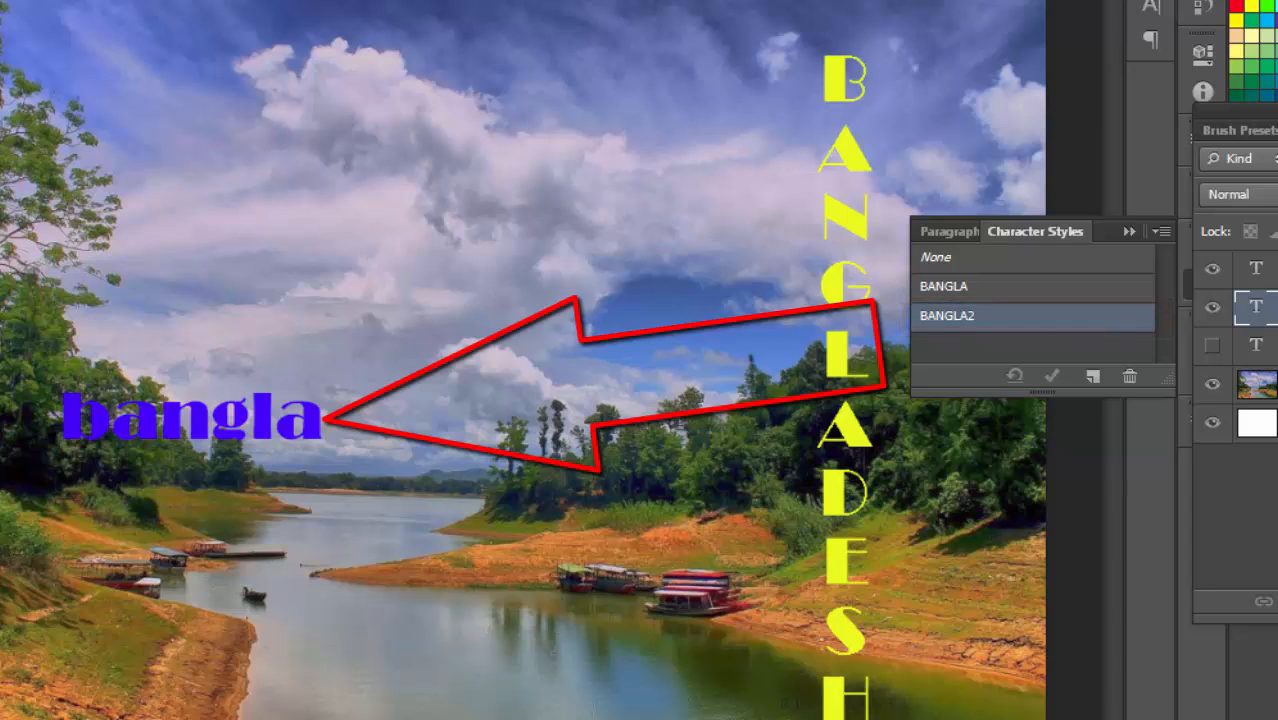
# Move the bangla text up into the clouds while trying the BANGLA style on it, and return it to BANGLA2
pyautogui.click(944, 286)
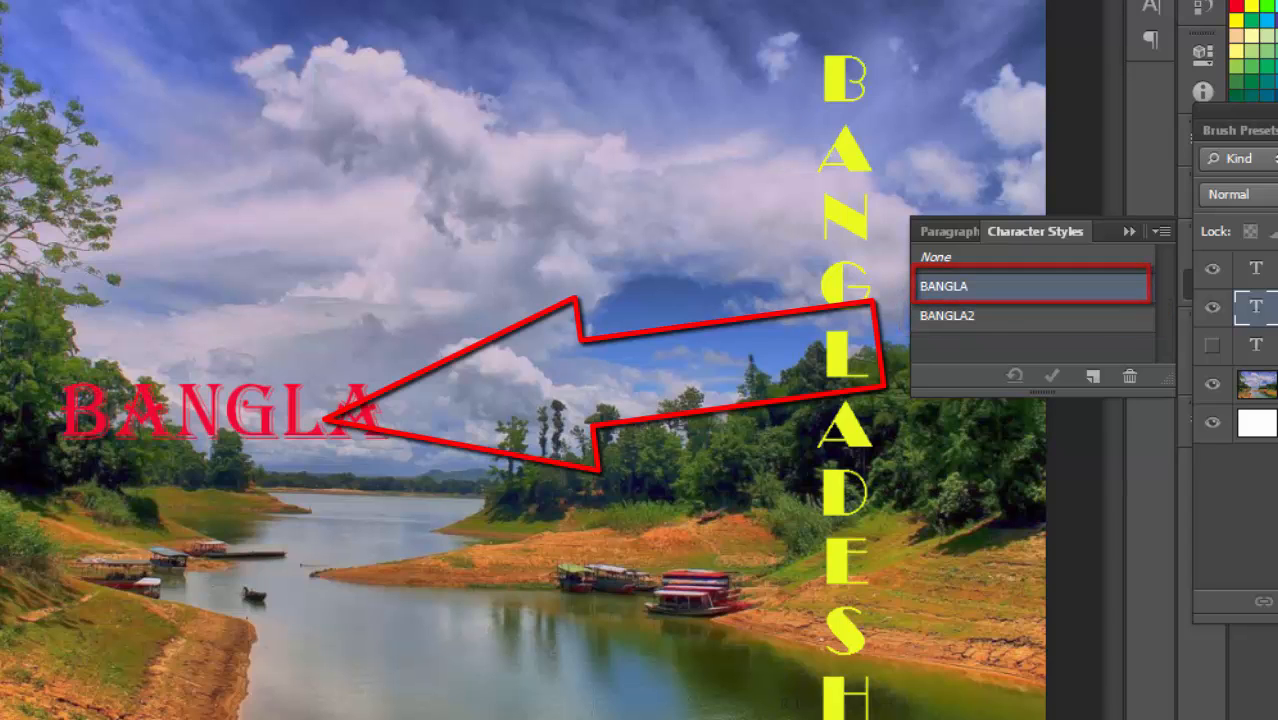
pyautogui.moveTo(296, 414); pyautogui.dragTo(488, 197)
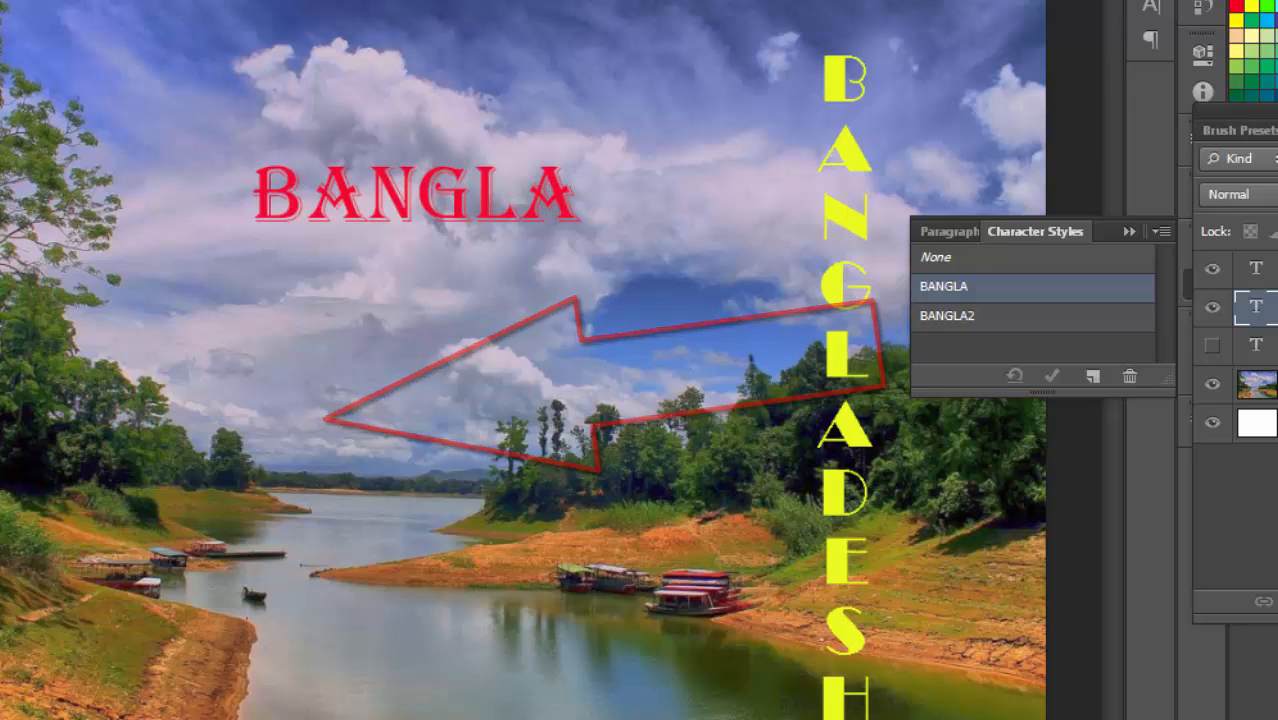
pyautogui.click(946, 316)
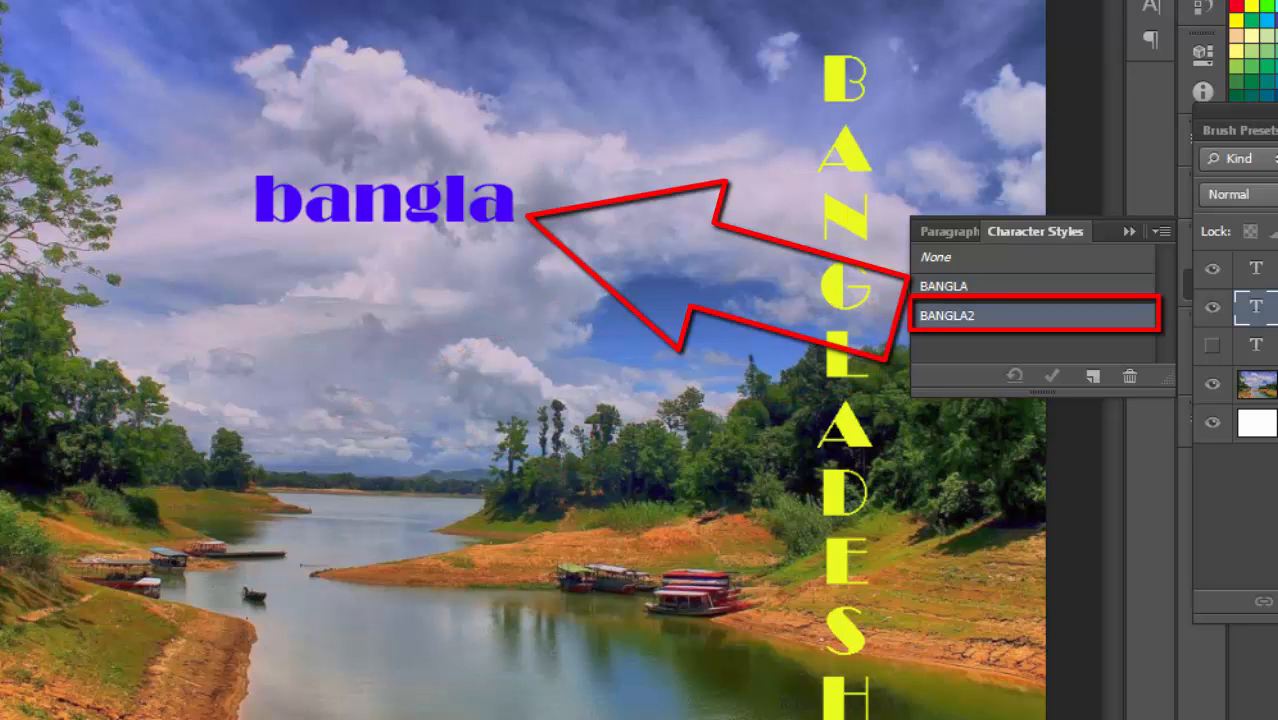
# Select the BANGLADESH layer and try the BANGLA and BANGLA2 character styles on it
pyautogui.click(1256, 269)
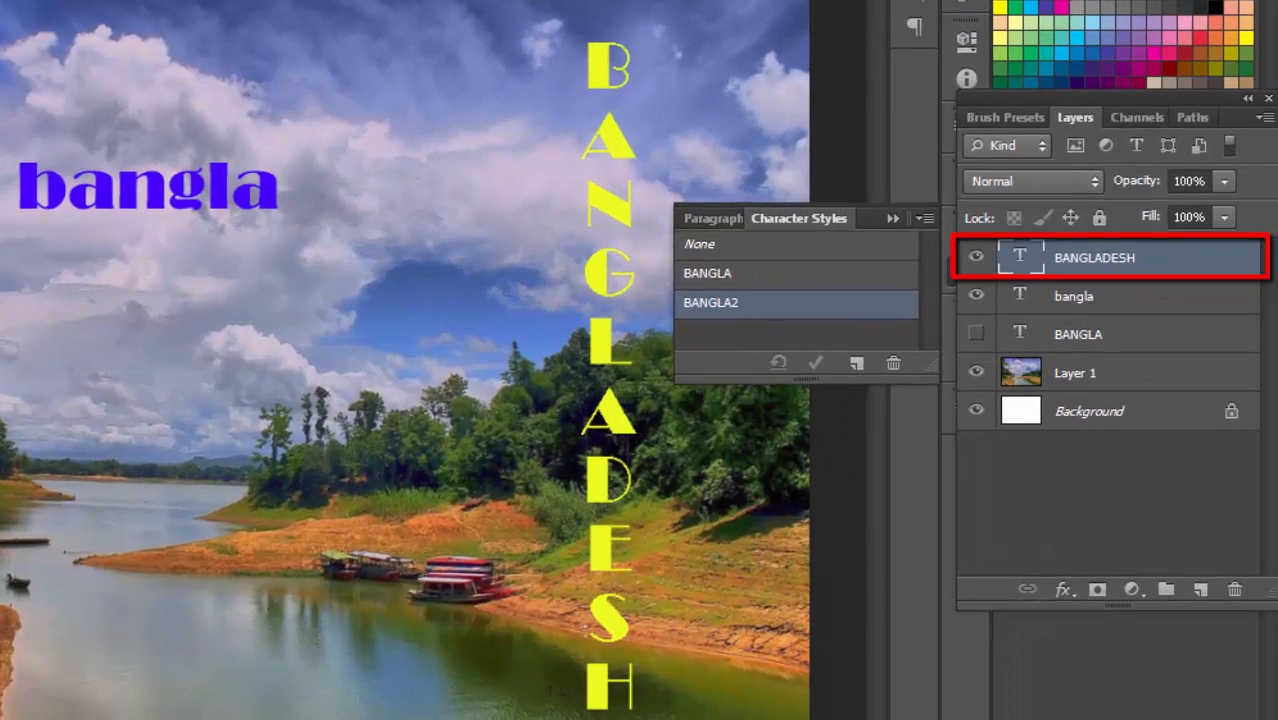
pyautogui.click(708, 273)
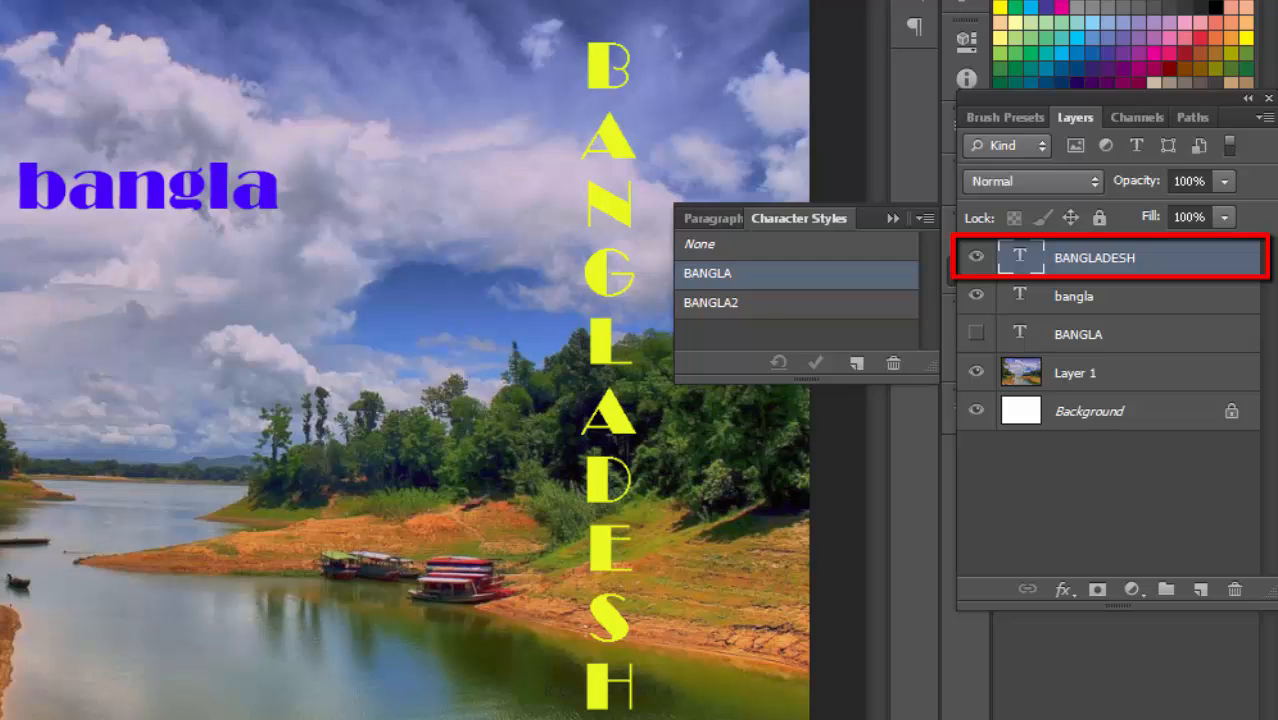
pyautogui.click(711, 303)
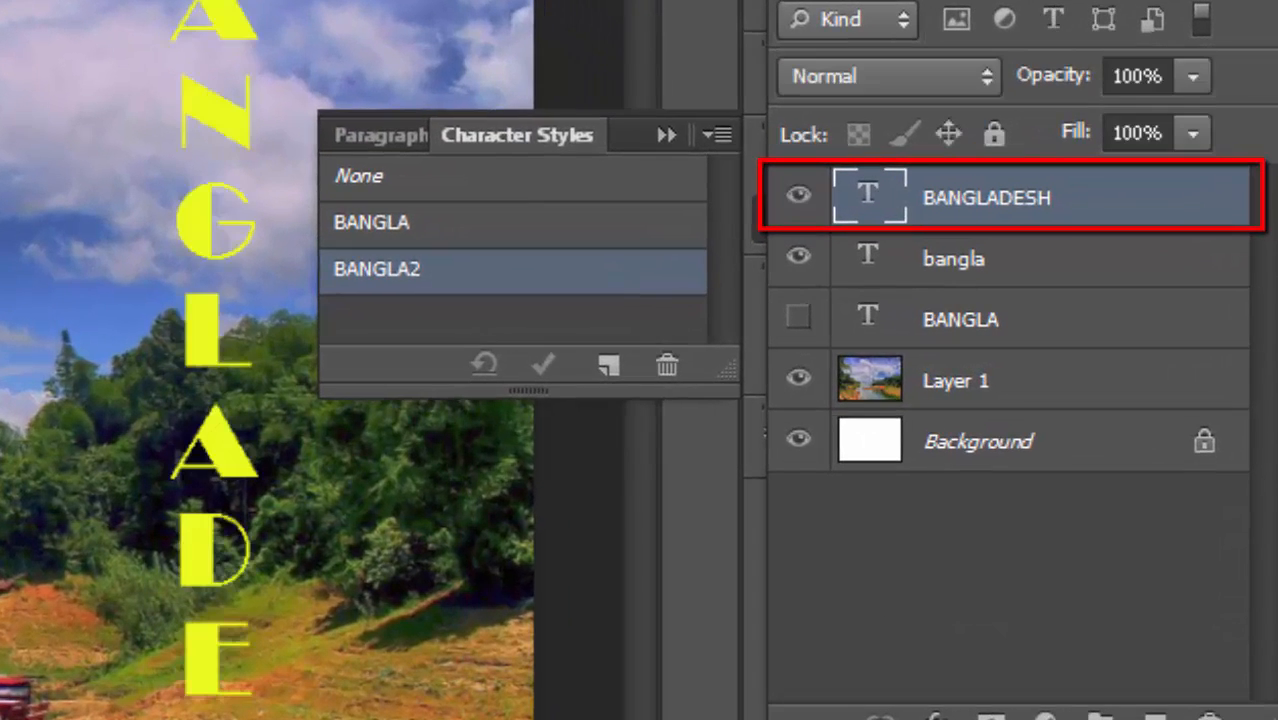
# Select all the BANGLADESH text, apply the BANGLA style with its overrides cleared, and commit the edit
pyautogui.doubleClick(869, 195)
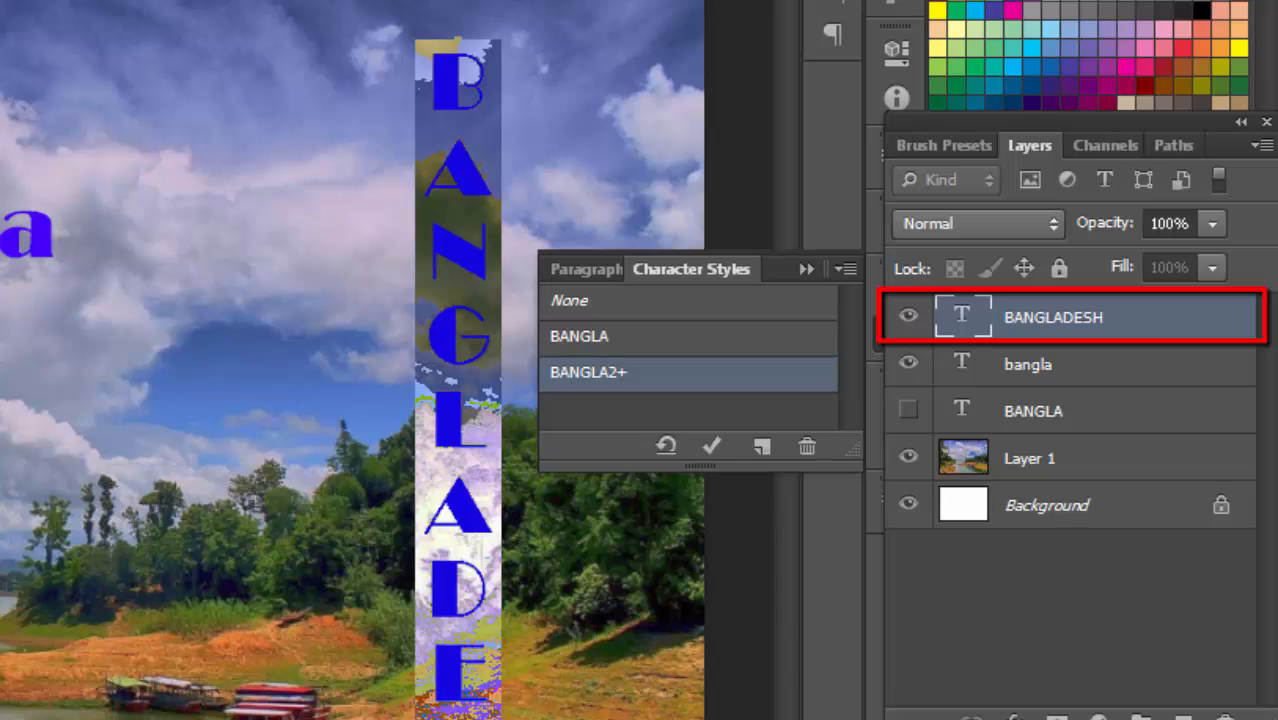
pyautogui.click(640, 337)
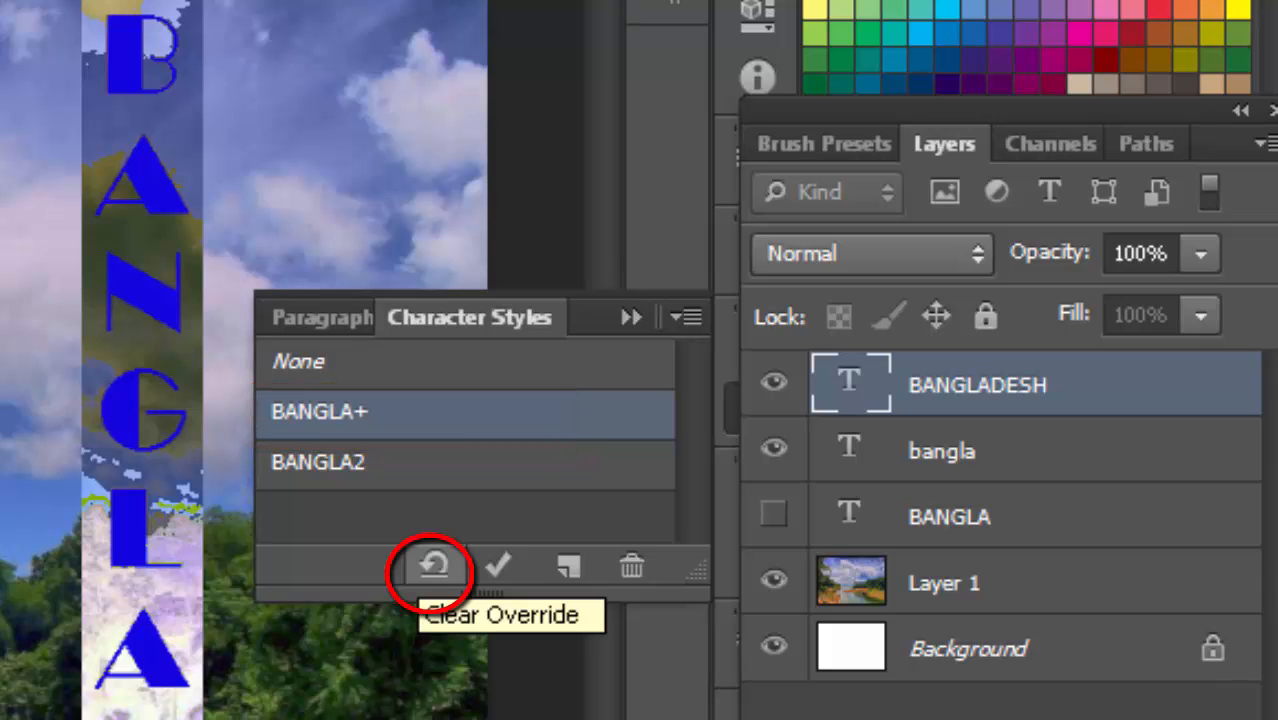
pyautogui.click(433, 567)
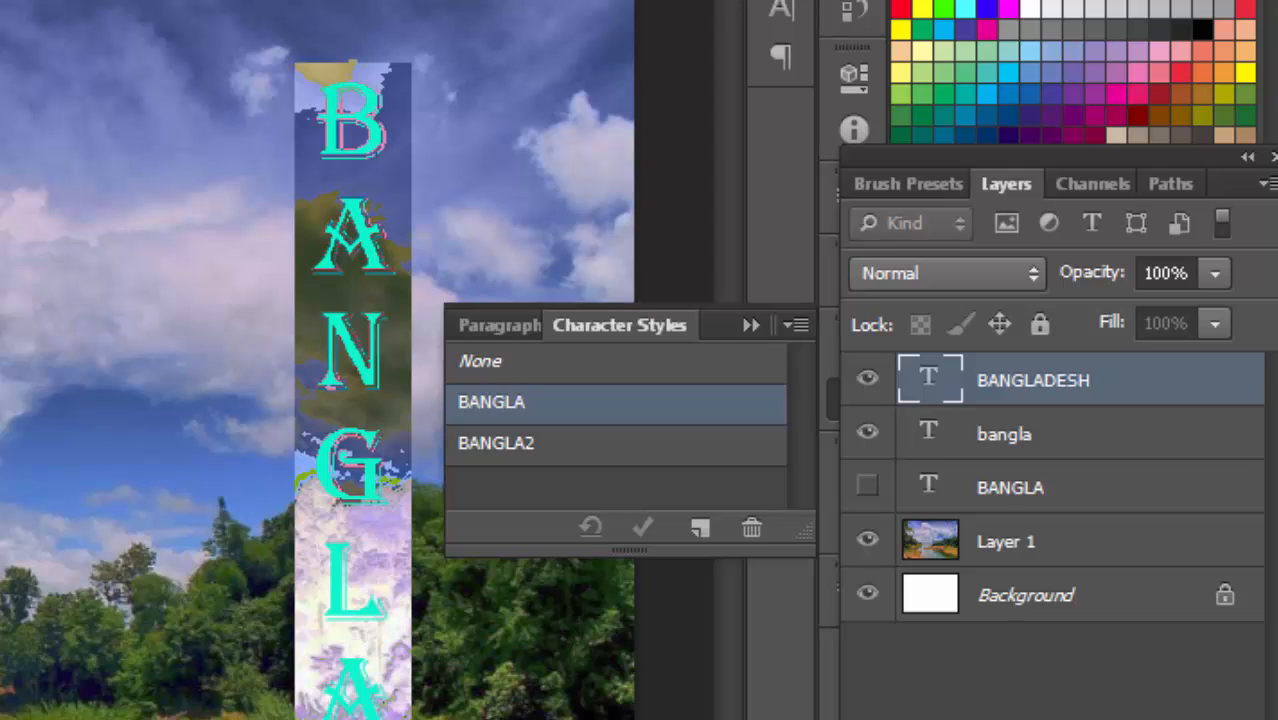
pyautogui.hotkey('ctrl', 'Return')
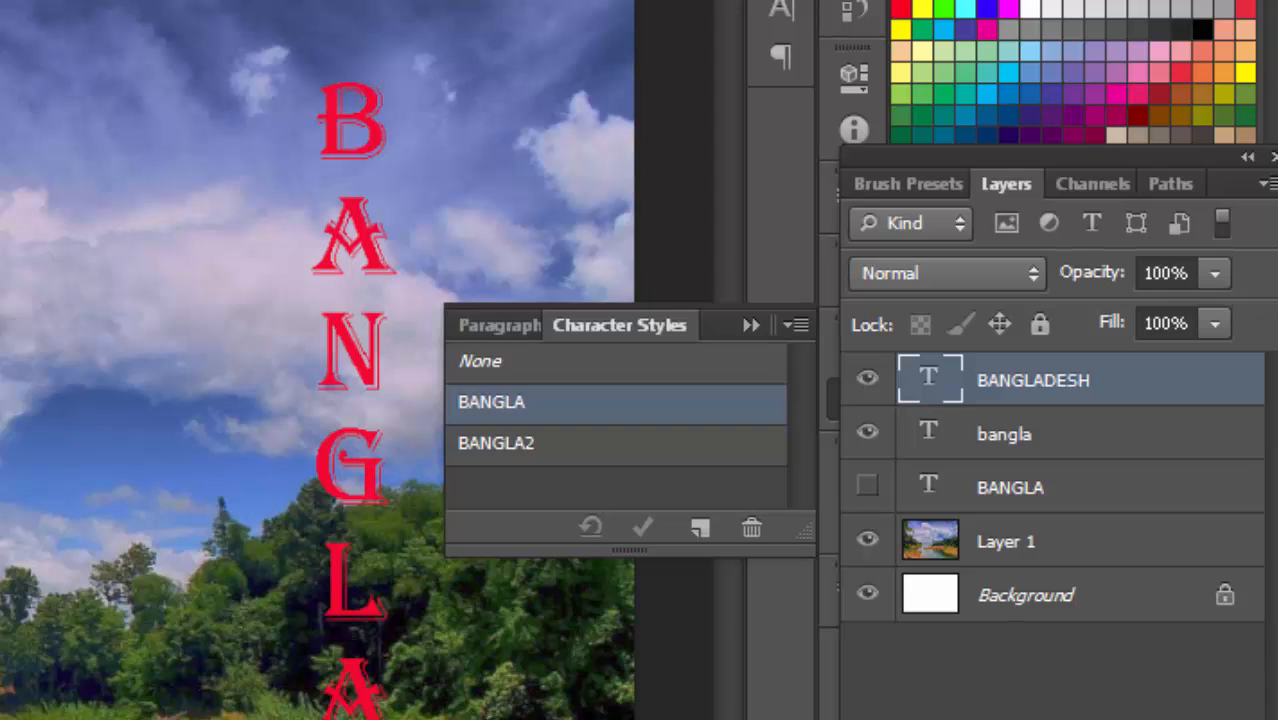
# Compare the BANGLA2 and BANGLA styles on the vertical BANGLADESH text, ending on BANGLA, and put the style list away
pyautogui.click(540, 444)
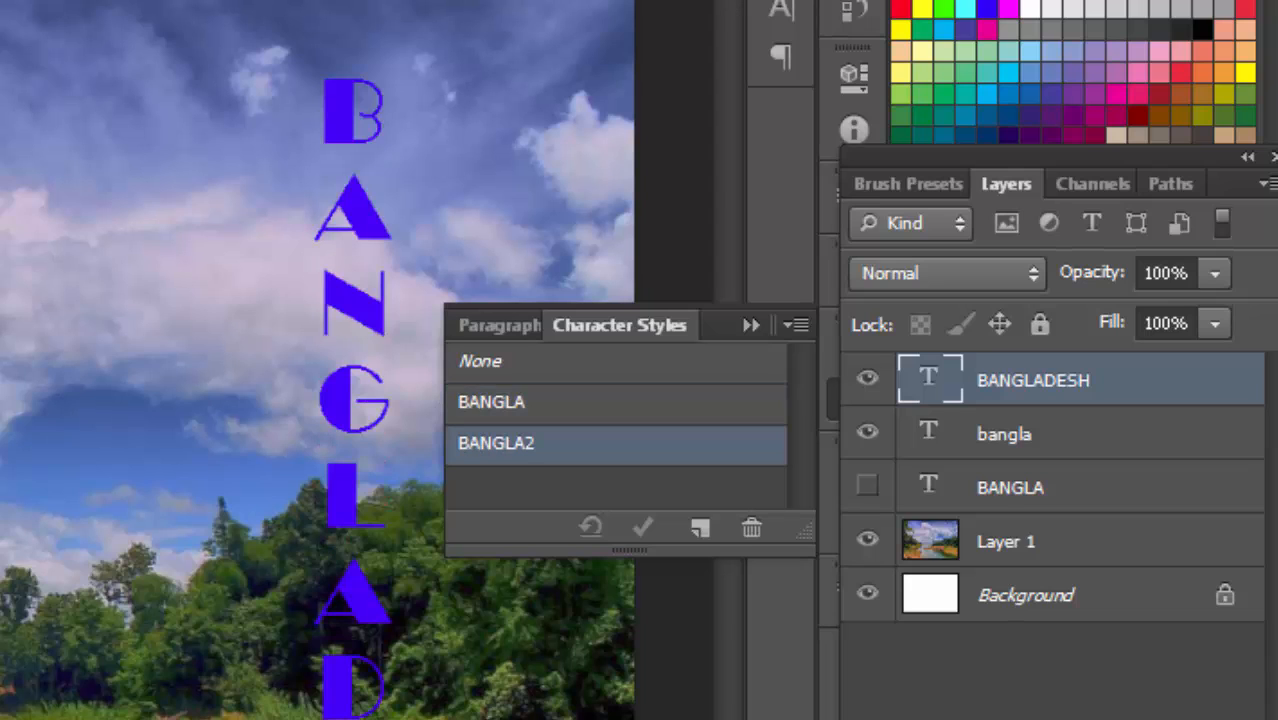
pyautogui.click(491, 401)
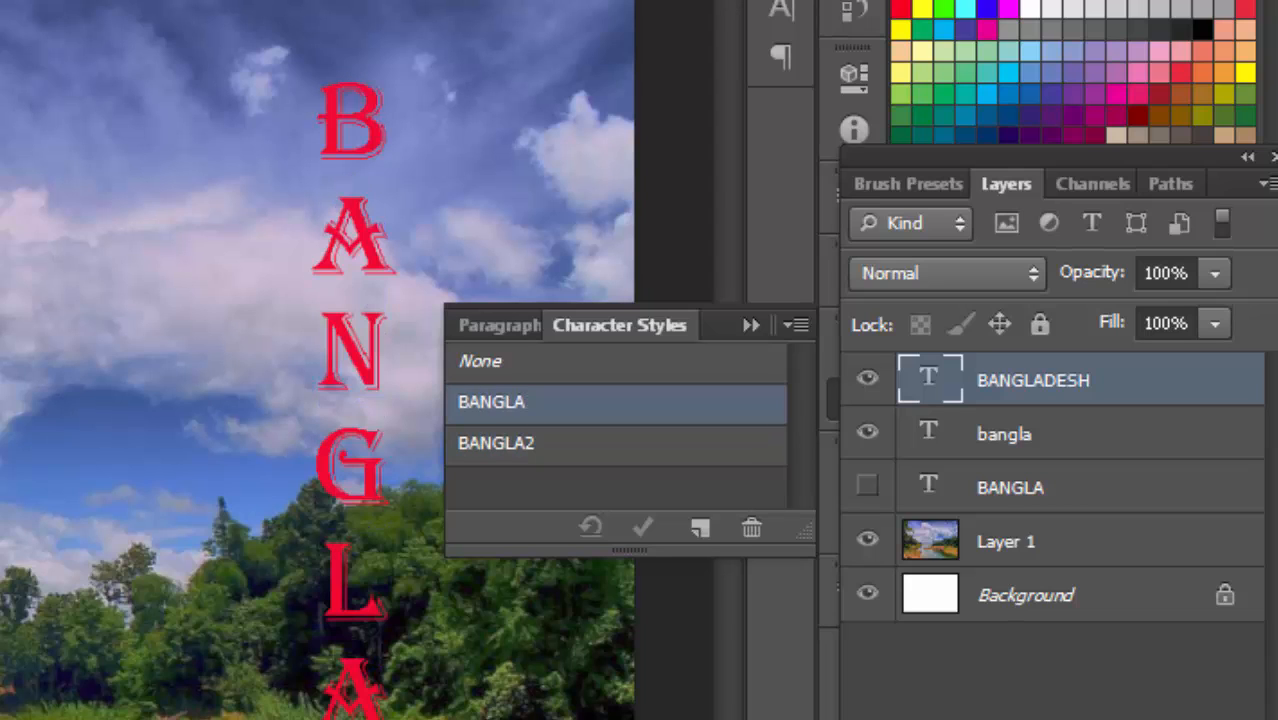
pyautogui.click(540, 444)
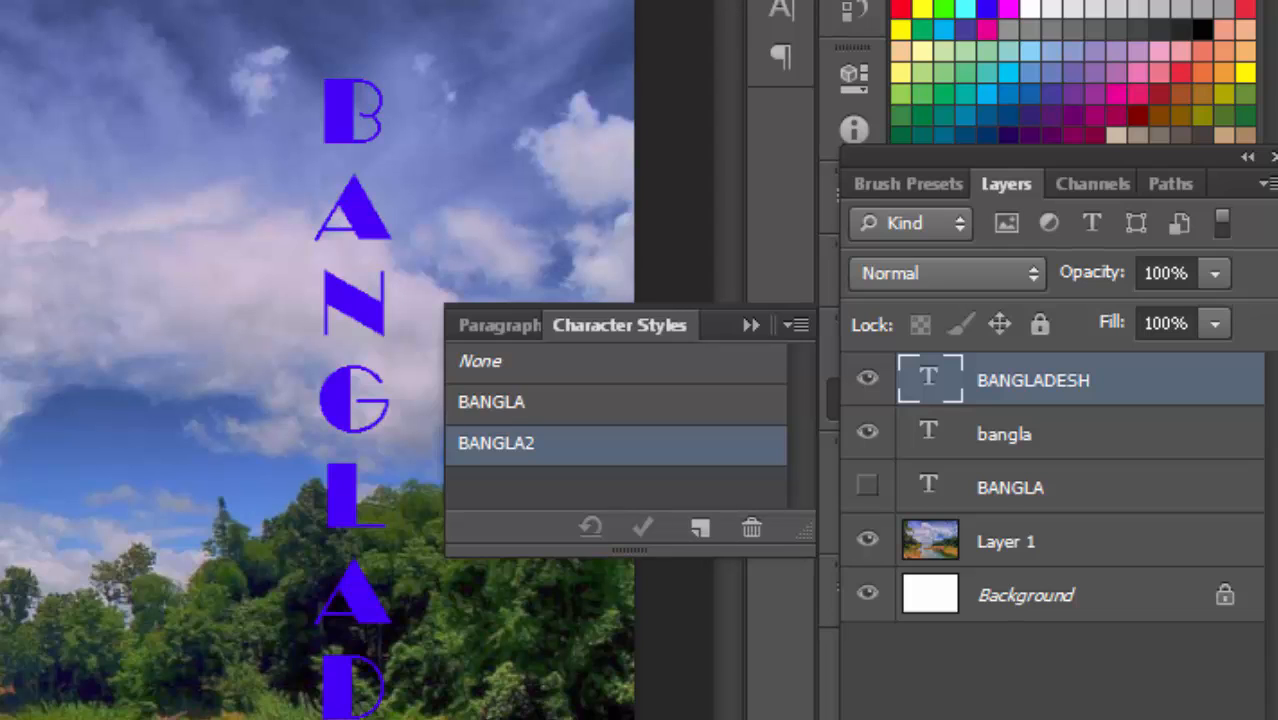
pyautogui.click(491, 401)
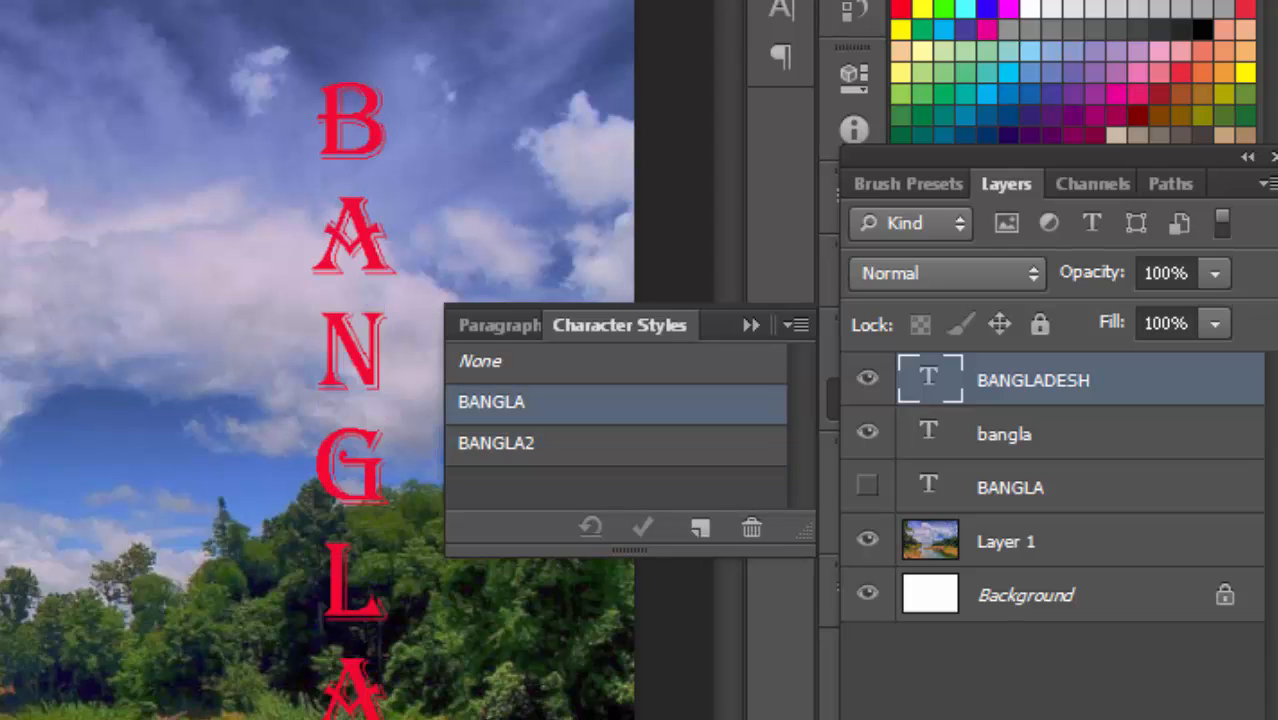
pyautogui.click(496, 443)
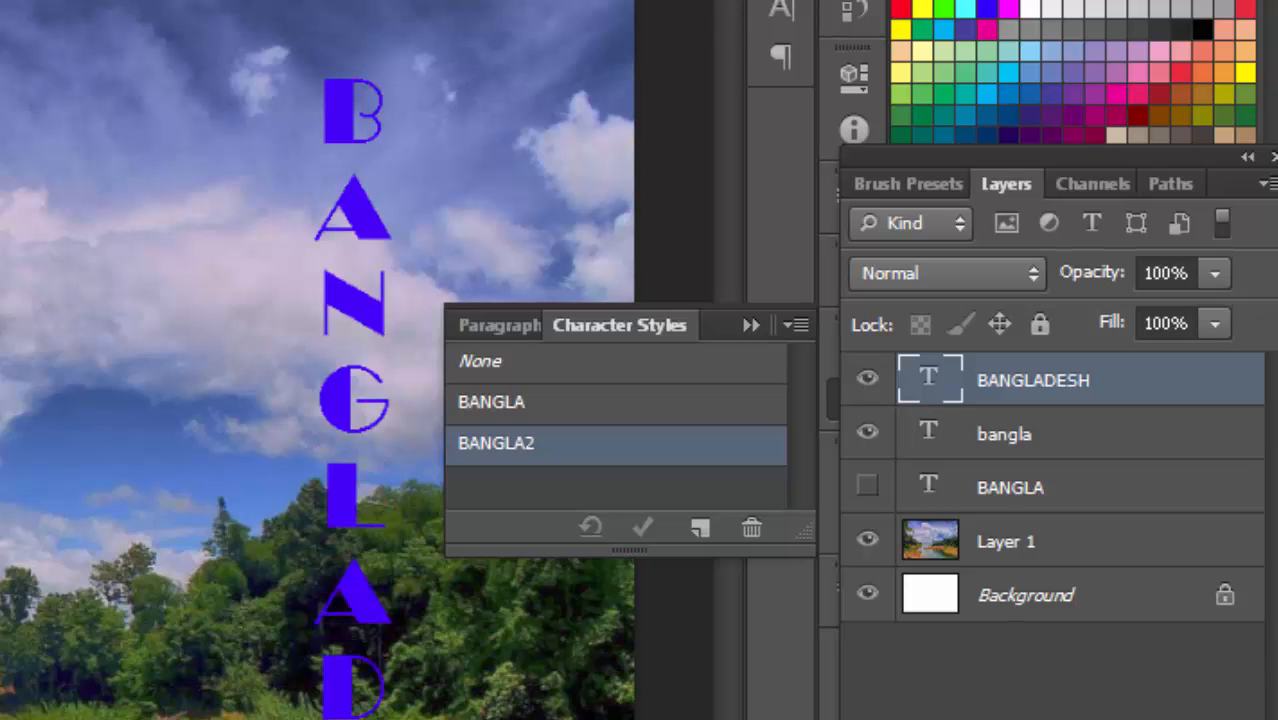
pyautogui.click(491, 402)
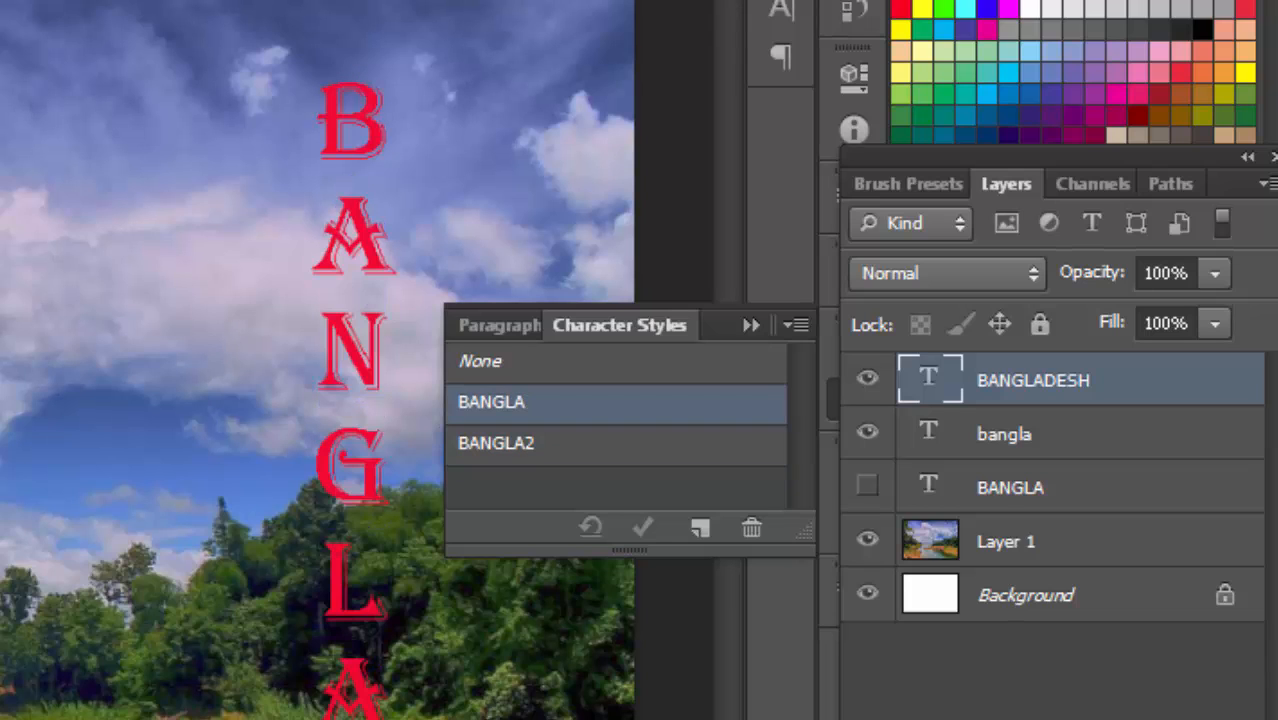
pyautogui.click(496, 443)
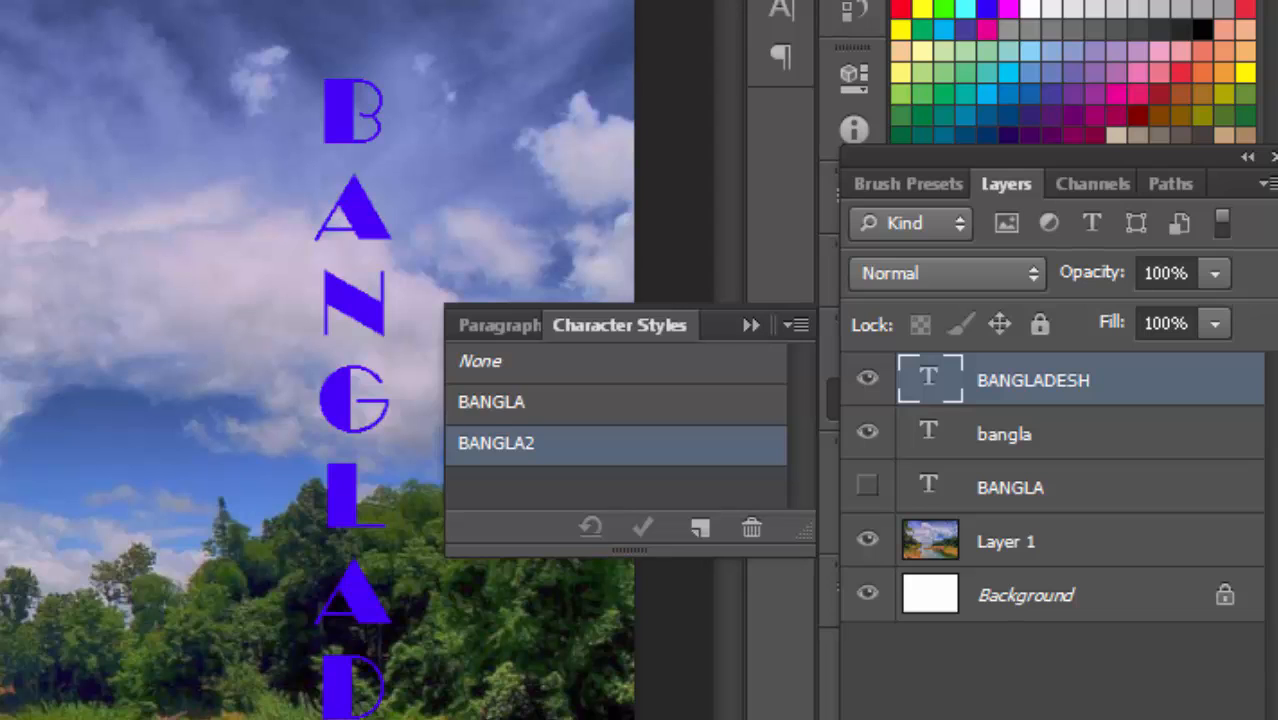
pyautogui.click(491, 402)
pyautogui.click(751, 325)
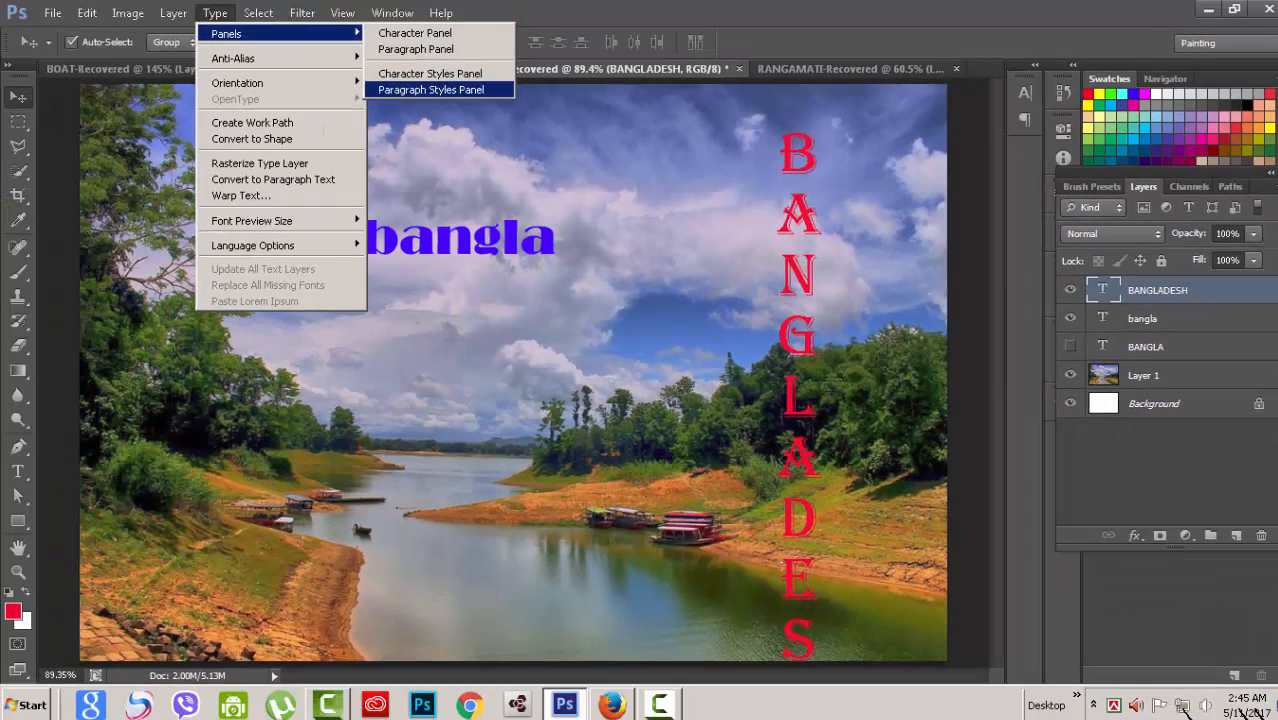
# Bring the paragraph and character styles back up, preview BANGLA2 on the BANGLADESH text, and return it to BANGLA
pyautogui.click(428, 88)
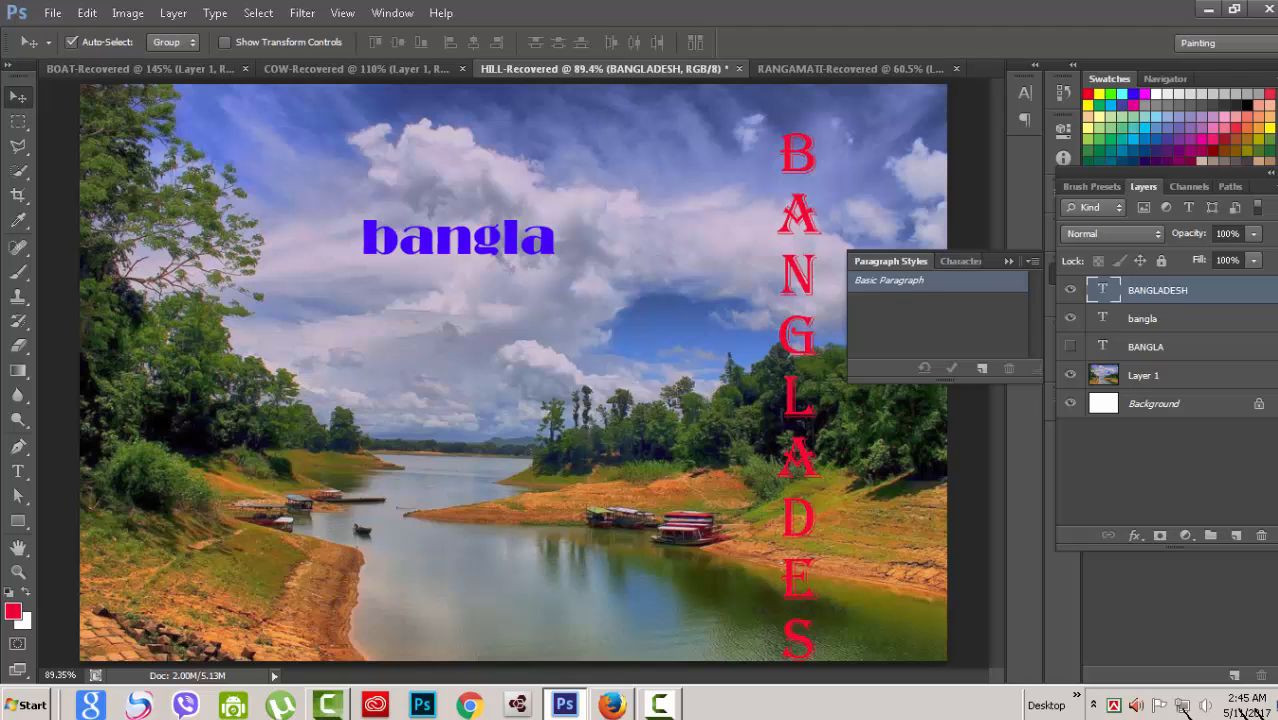
pyautogui.click(960, 261)
pyautogui.click(874, 323)
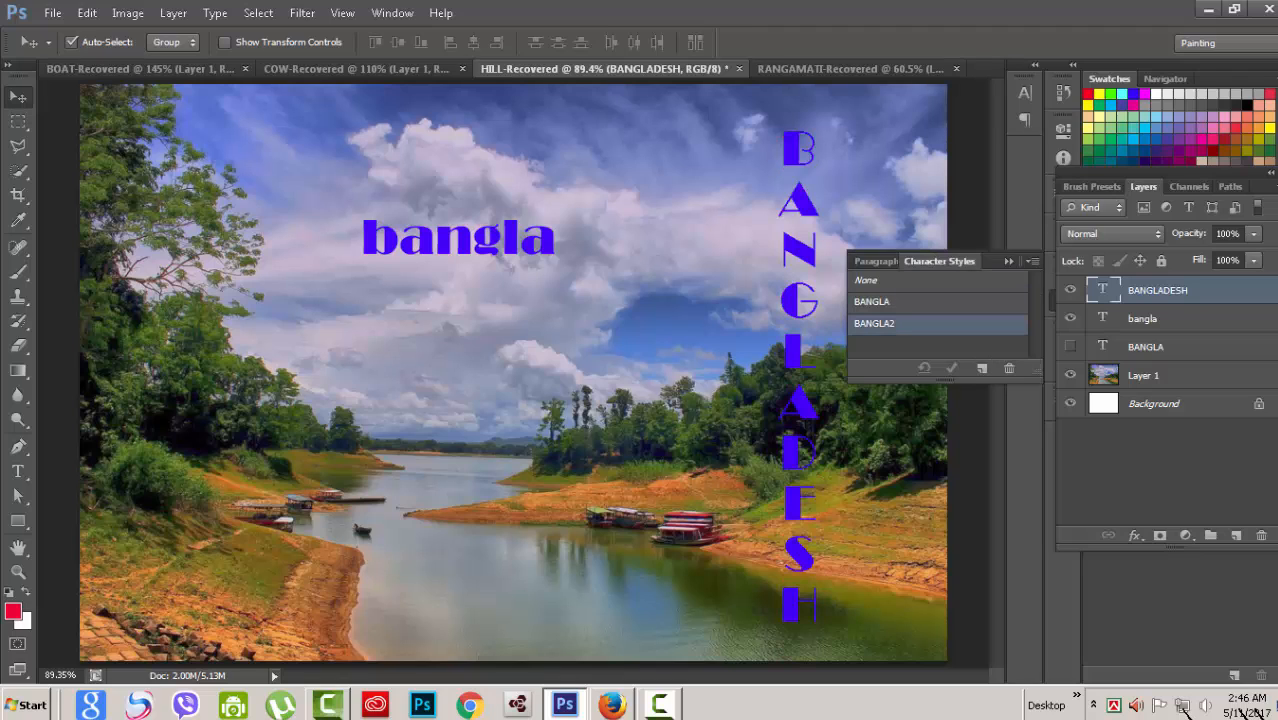
pyautogui.click(872, 302)
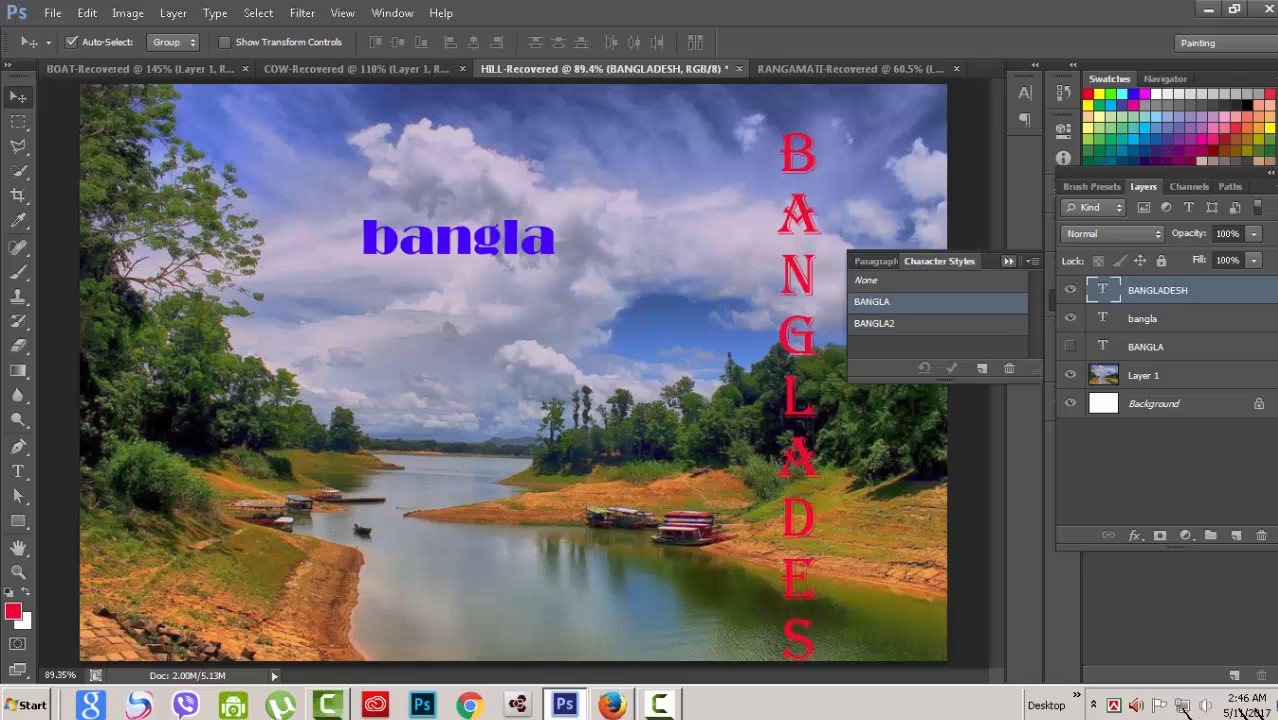
pyautogui.click(1008, 261)
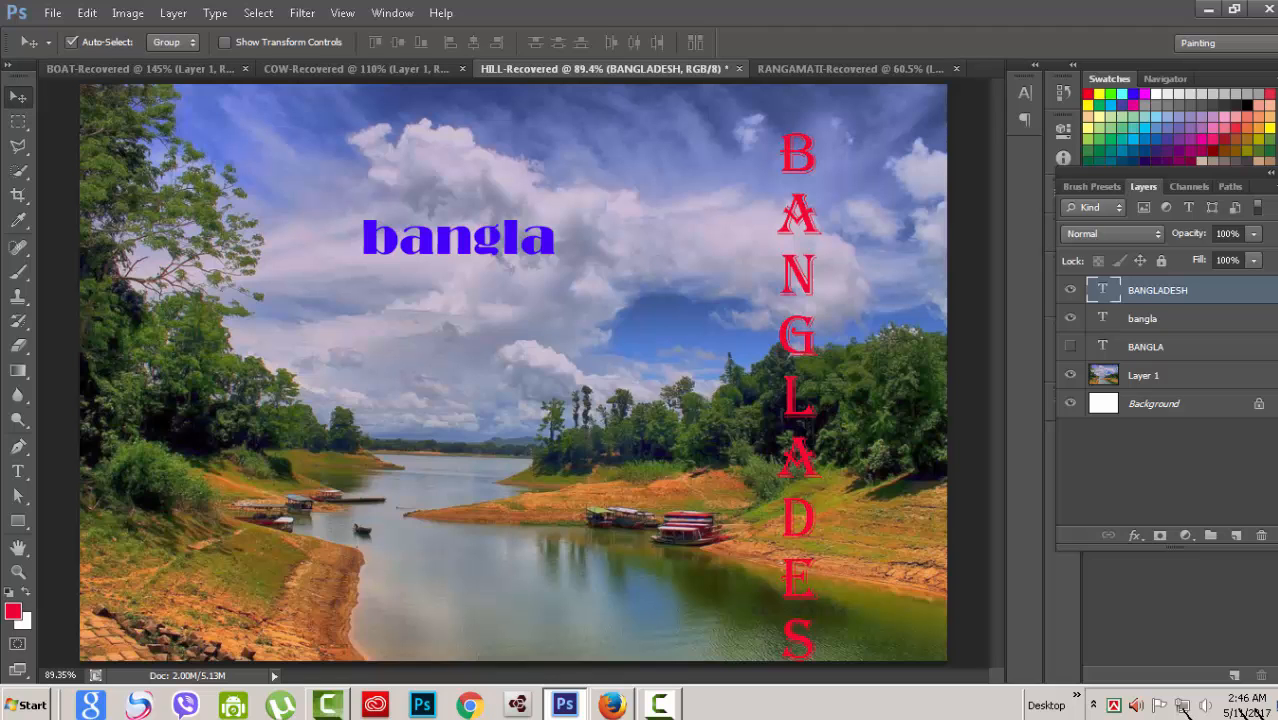
# Move the vertical BANGLADESH text up to the photo's upper edge and slightly to the right
pyautogui.hotkey('ctrl', '-')
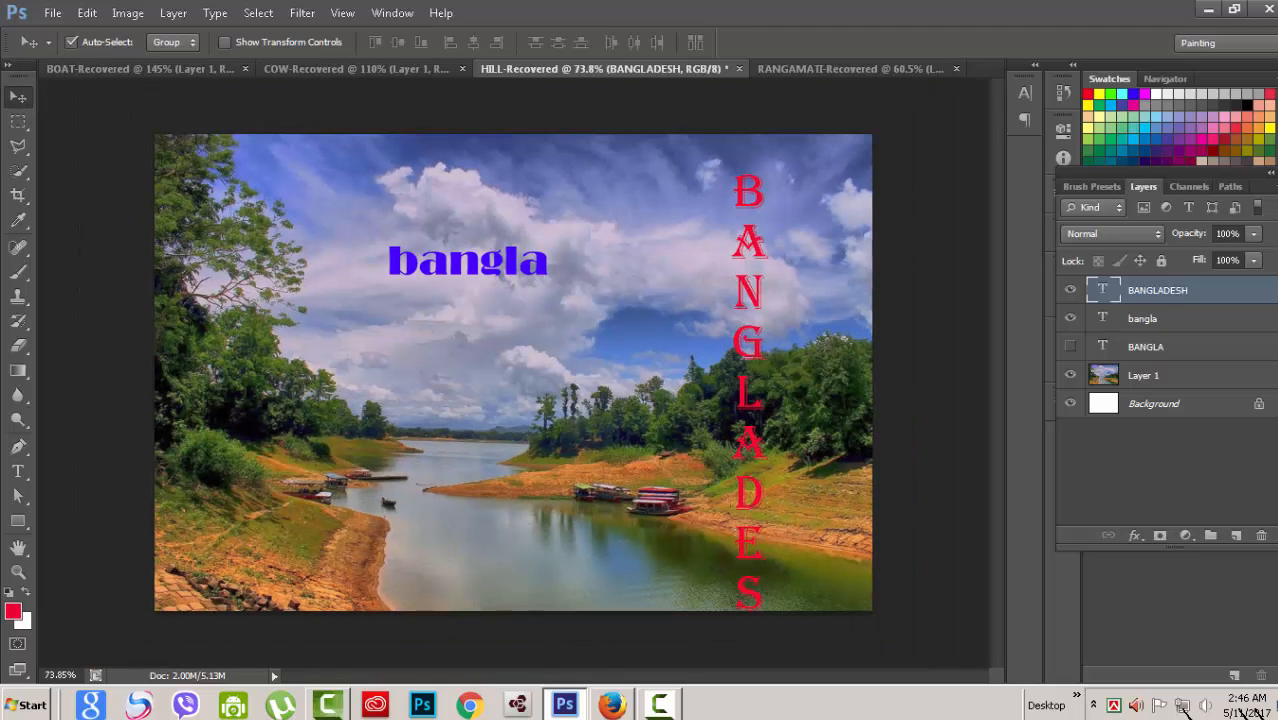
pyautogui.moveTo(749, 350); pyautogui.dragTo(766, 332)
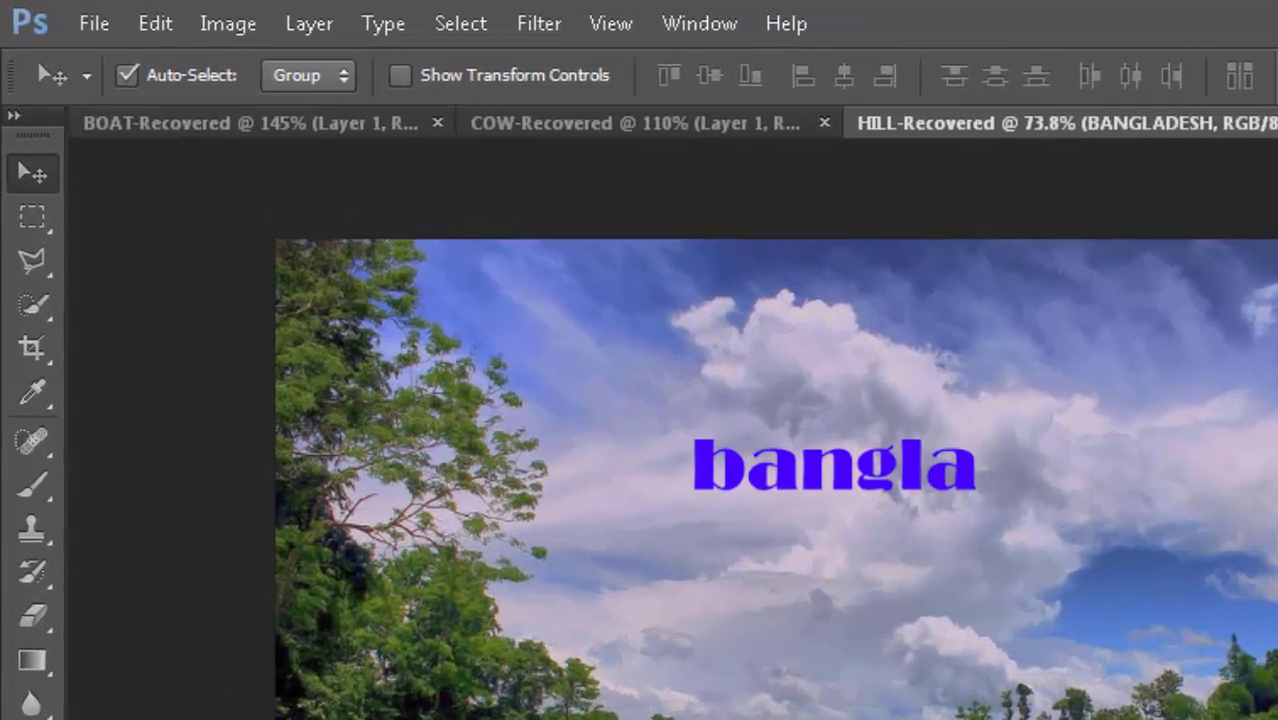
# Open the text warp settings for the vertical BANGLADESH text and try the Arch, Fish and Shell Lower styles, ending on Arch
pyautogui.click(383, 23)
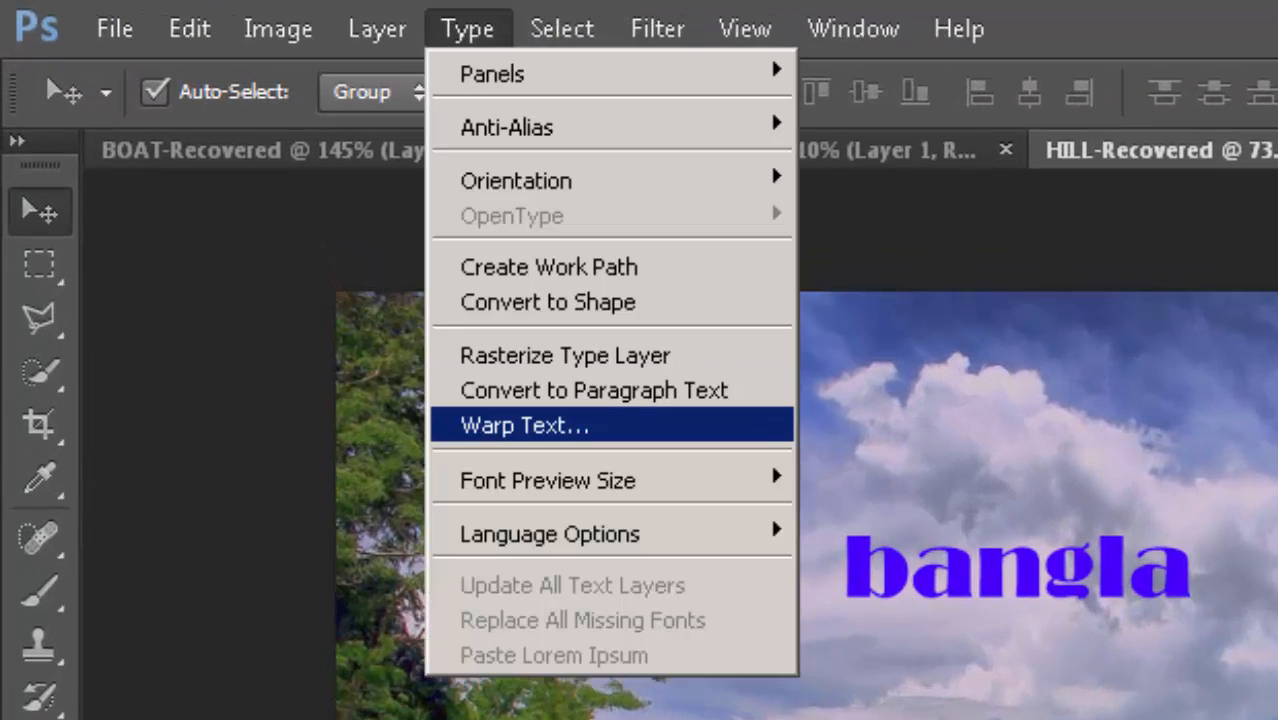
pyautogui.click(525, 425)
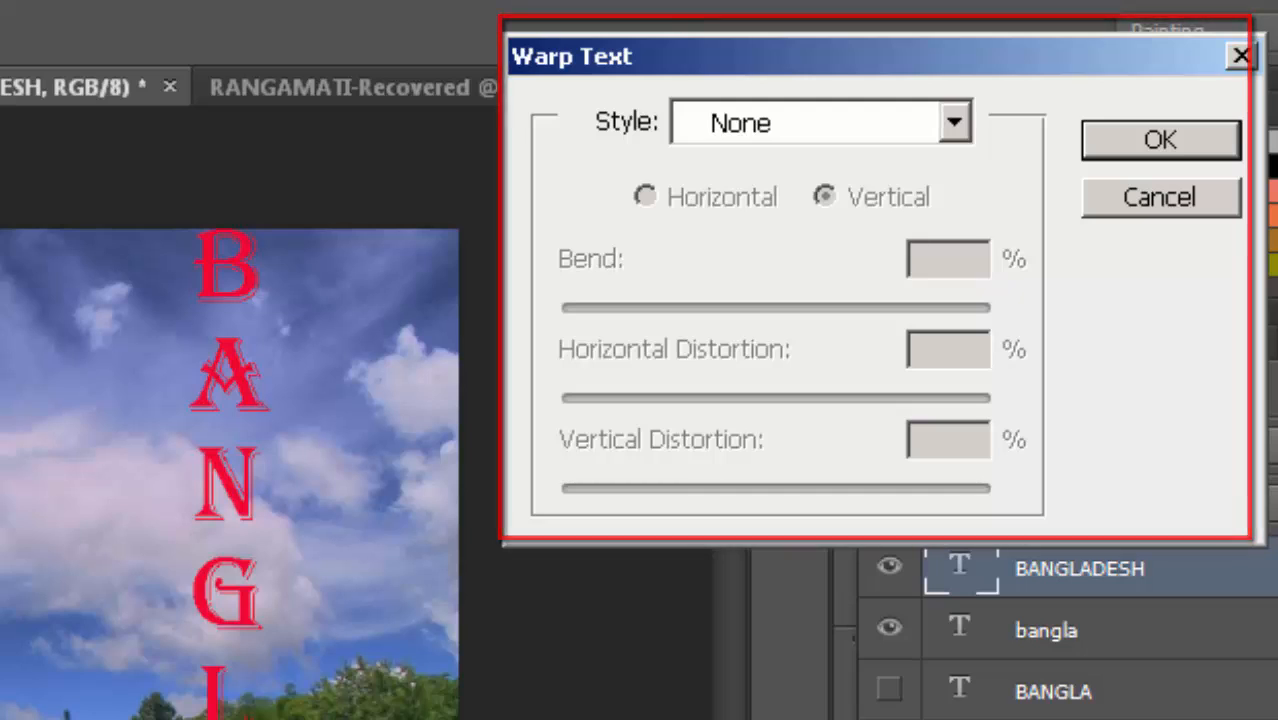
pyautogui.click(954, 122)
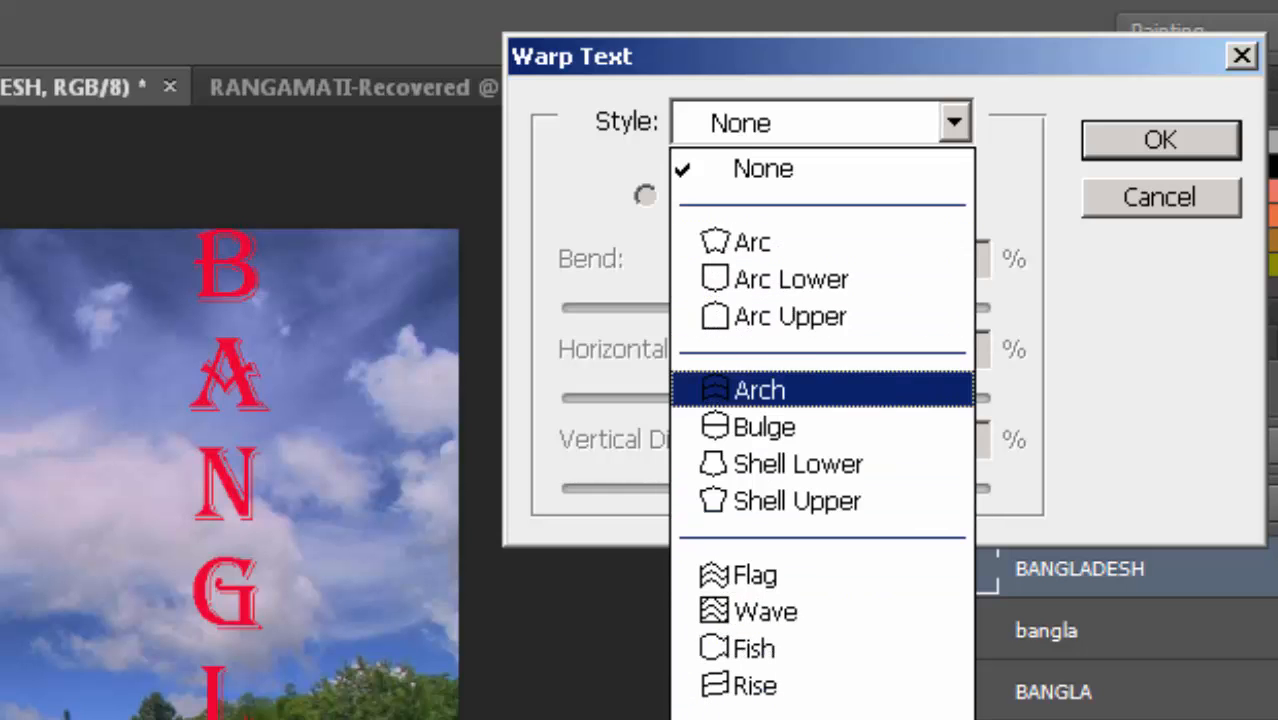
pyautogui.press('Return')
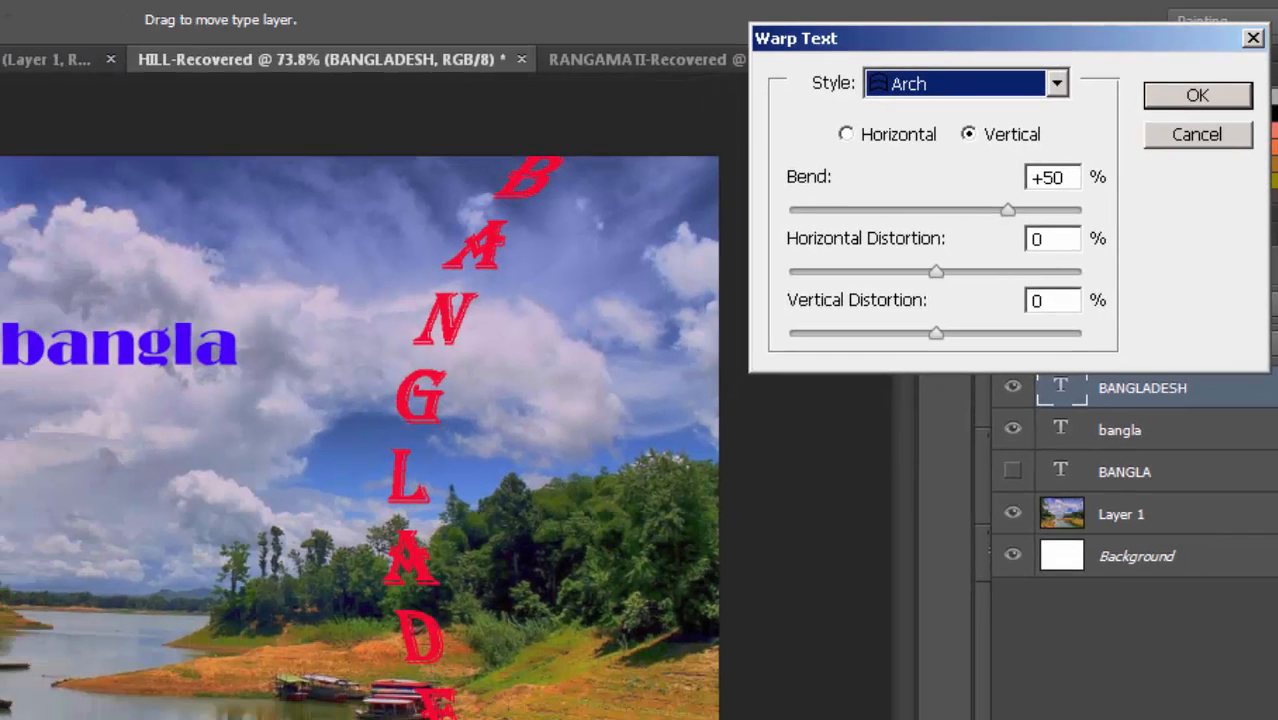
pyautogui.click(1000, 84)
pyautogui.click(960, 442)
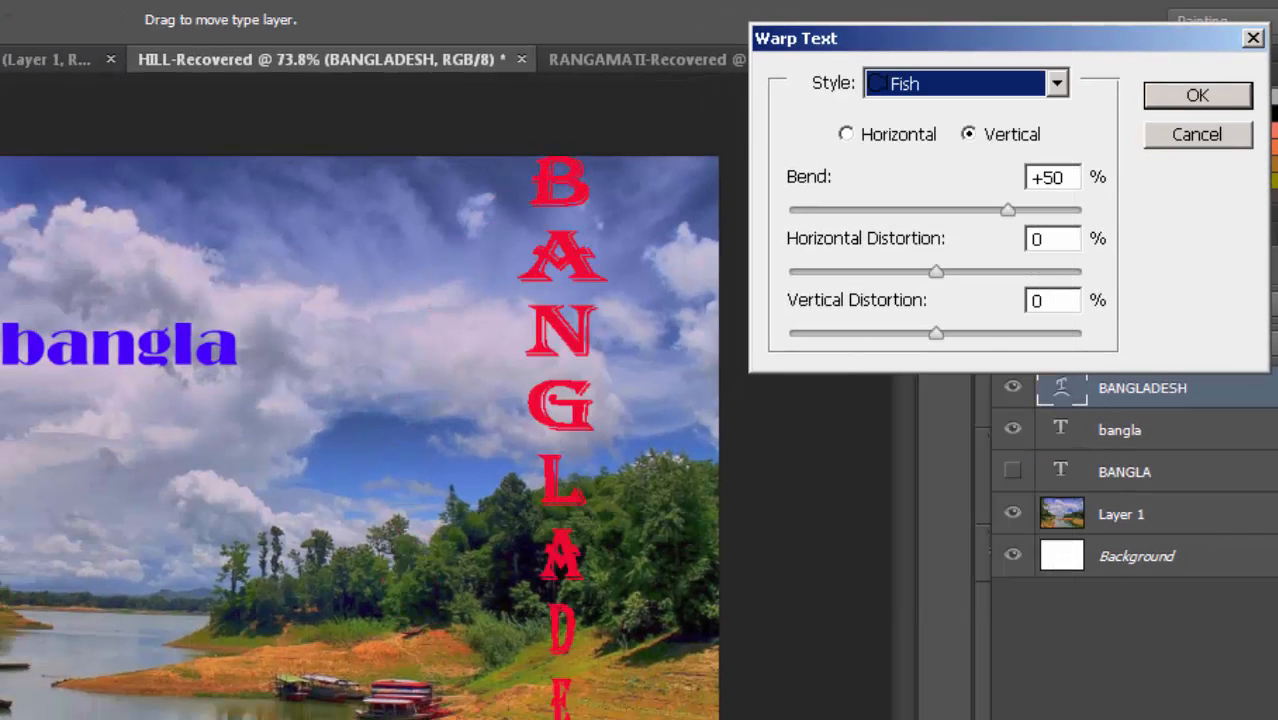
pyautogui.click(1000, 84)
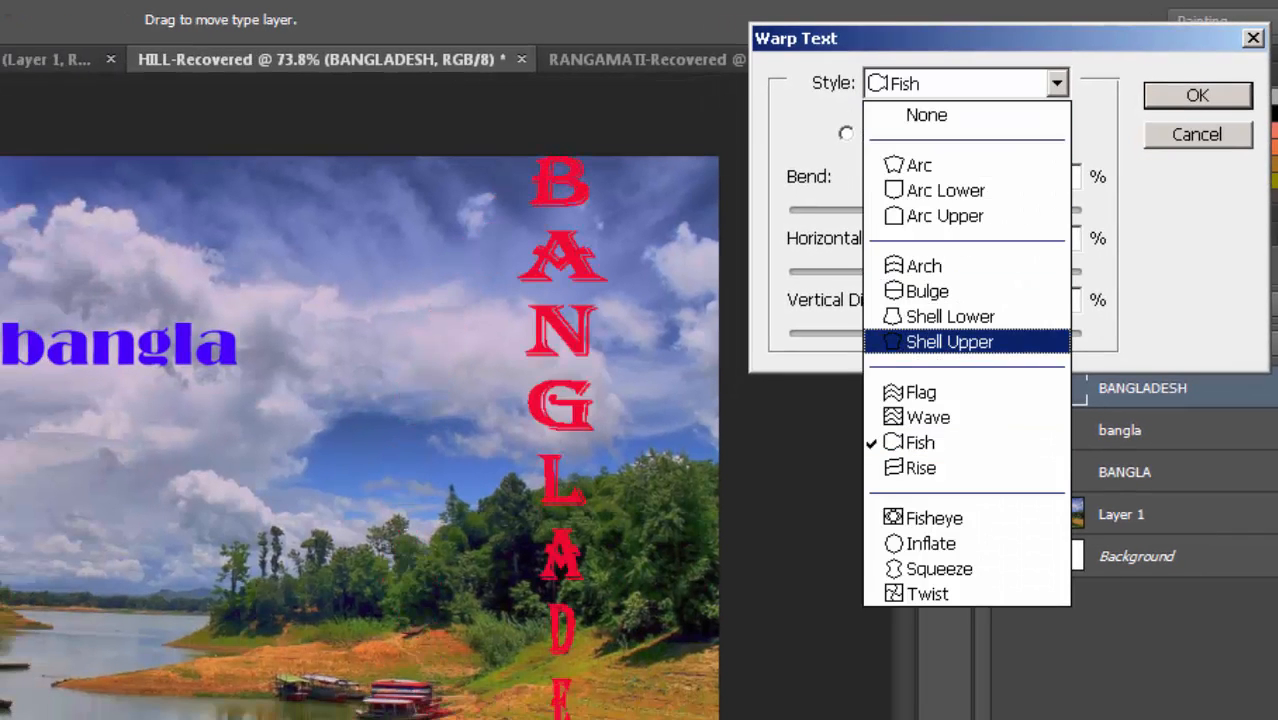
pyautogui.click(952, 316)
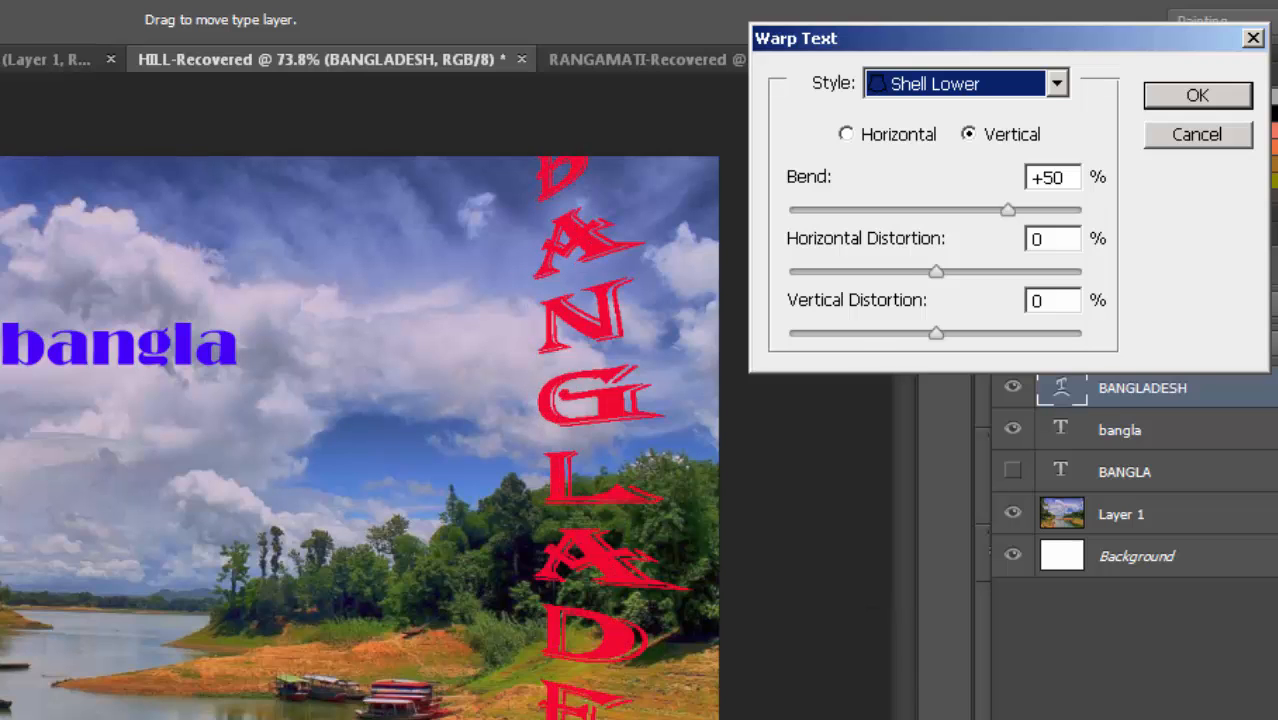
pyautogui.click(1000, 84)
pyautogui.click(960, 263)
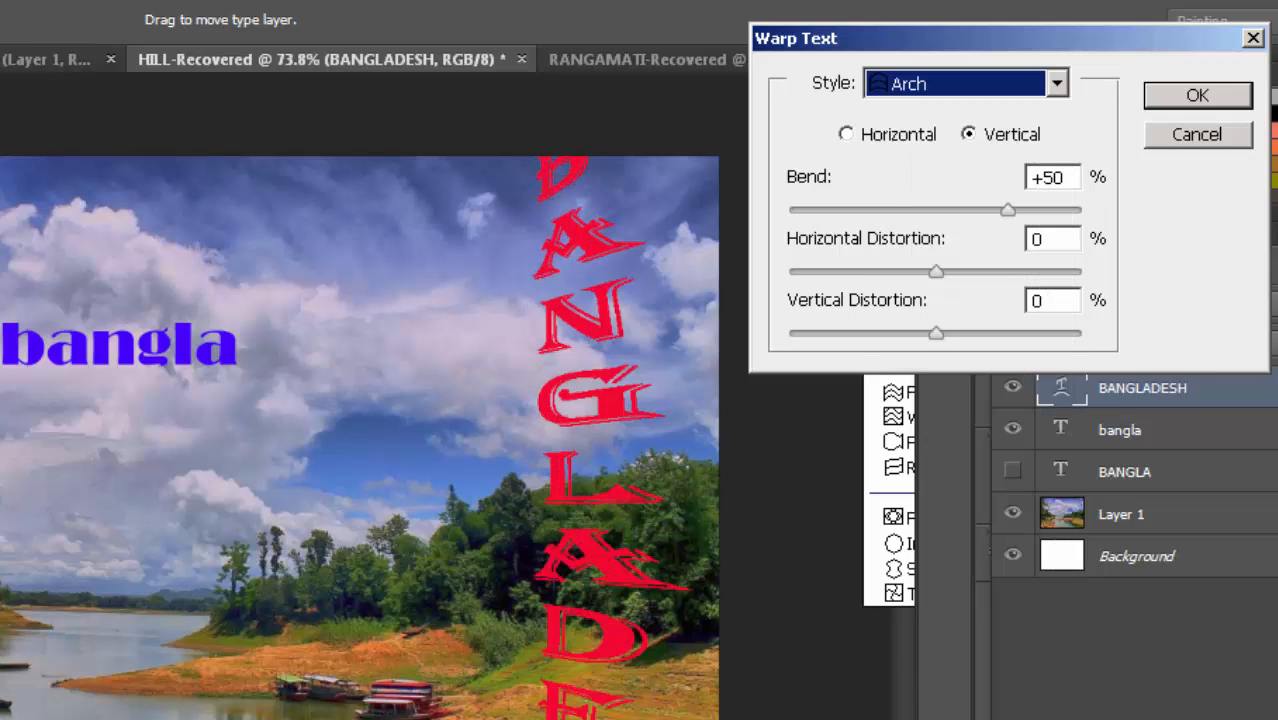
# Switch the vertical BANGLADESH text's warp style to Arc Upper and set its bend to +35%
pyautogui.click(1000, 84)
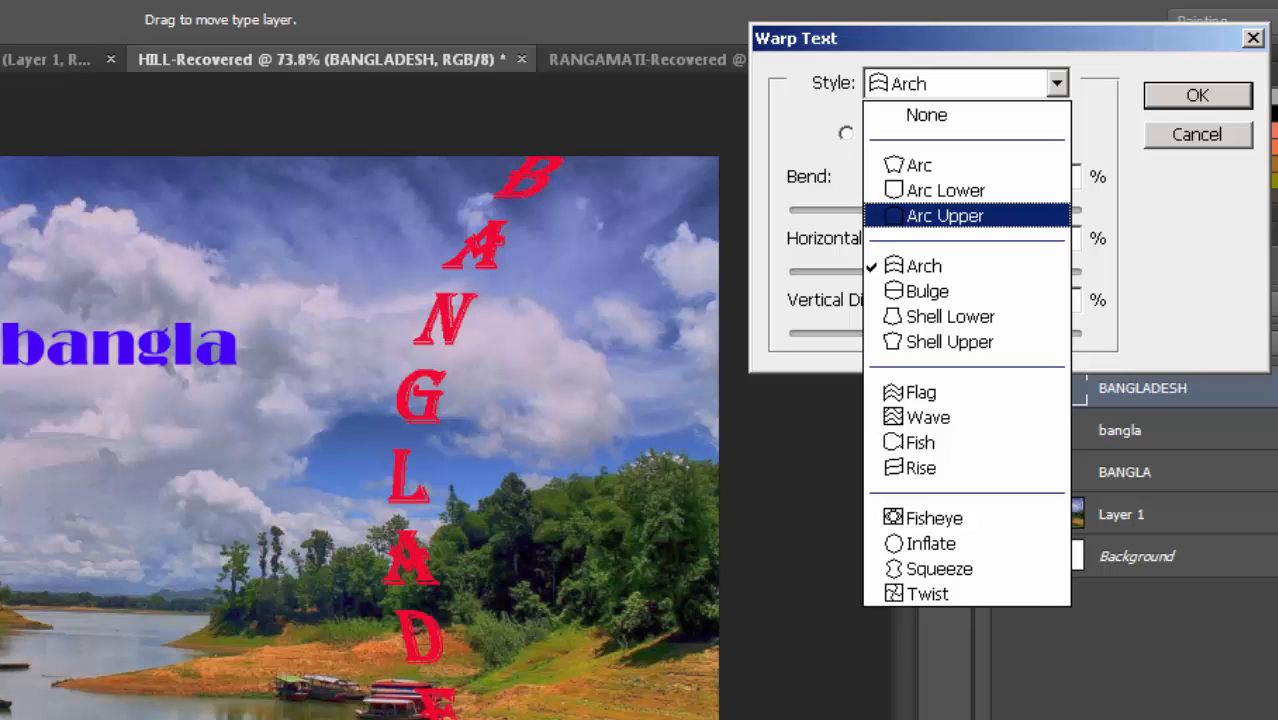
pyautogui.click(945, 216)
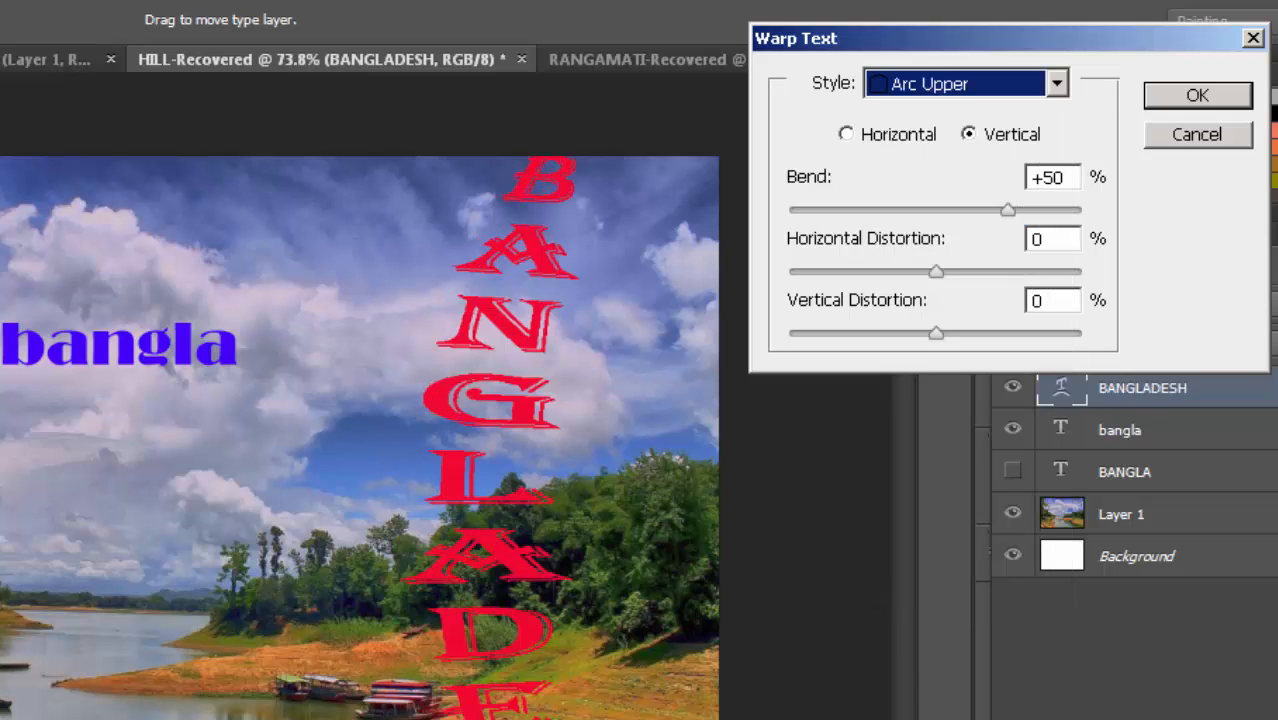
pyautogui.moveTo(1007, 210)
pyautogui.mouseDown()
pyautogui.moveTo(918, 210)
pyautogui.moveTo(987, 210)
pyautogui.mouseUp()
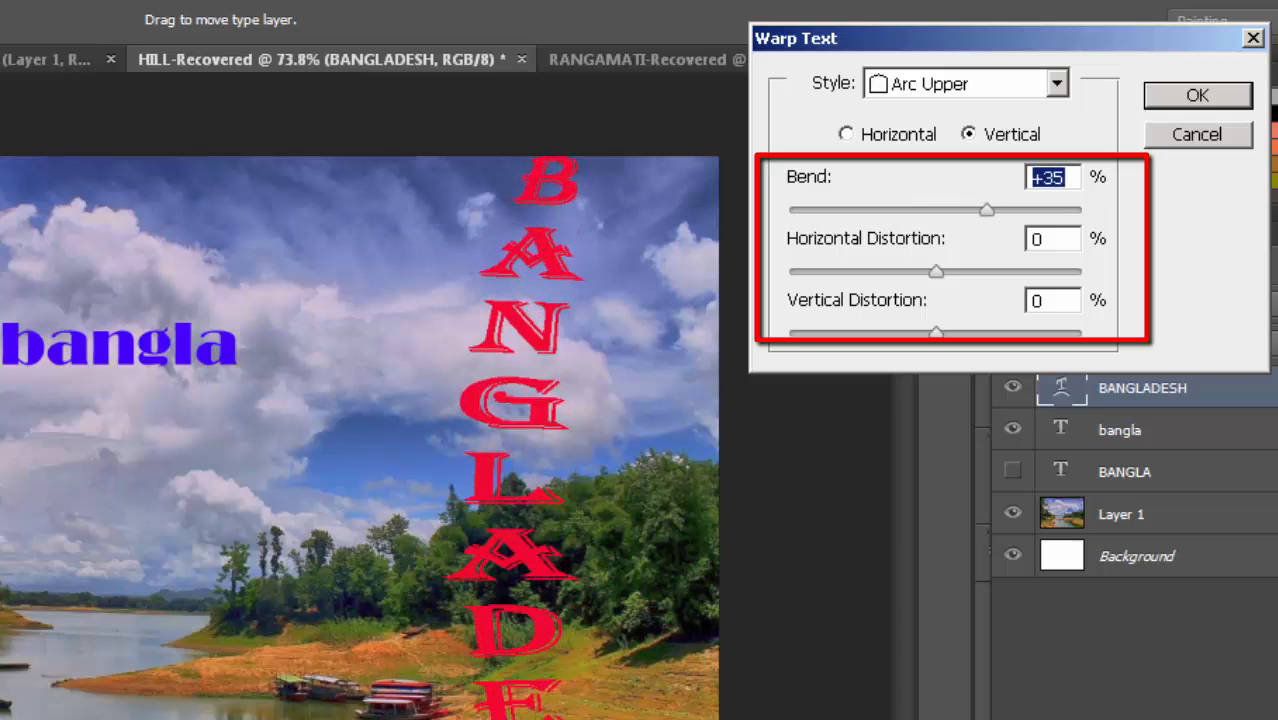
# Try horizontal distortions of -7% and -19% on the Arc Upper warp, and return the value to 0
pyautogui.press('Tab')
pyautogui.write('-7')
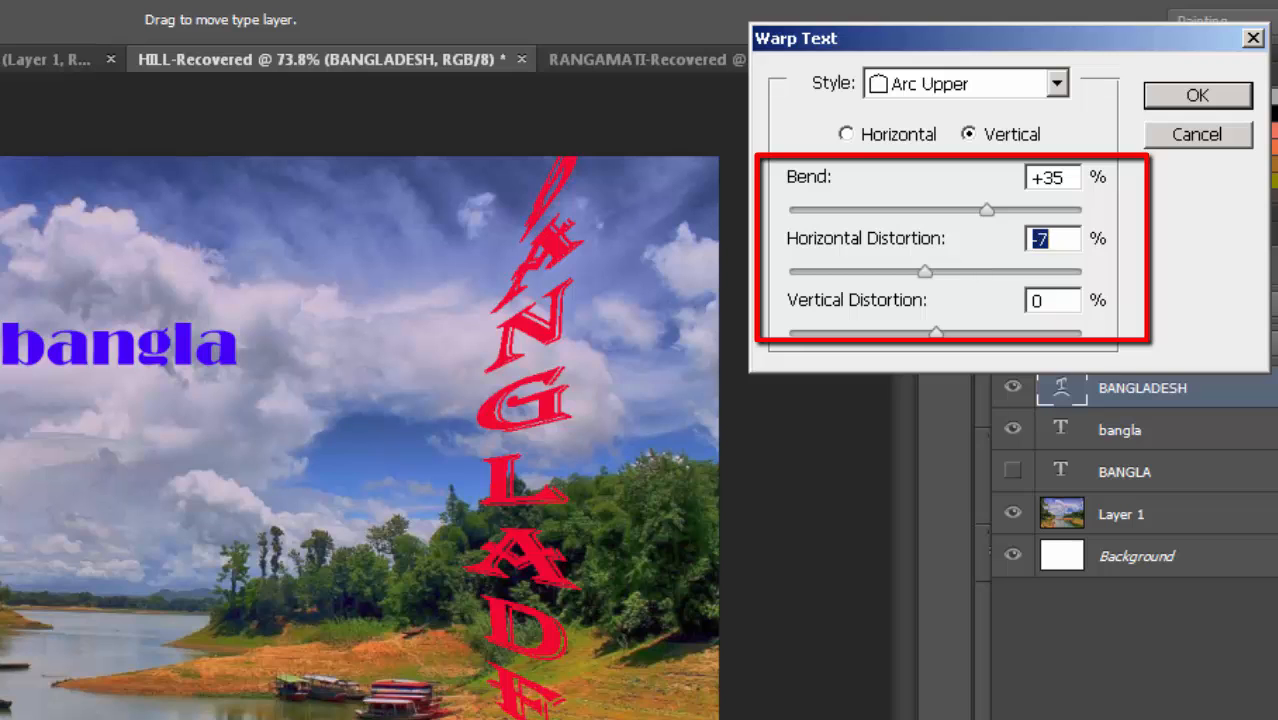
pyautogui.moveTo(925, 271); pyautogui.dragTo(908, 271)
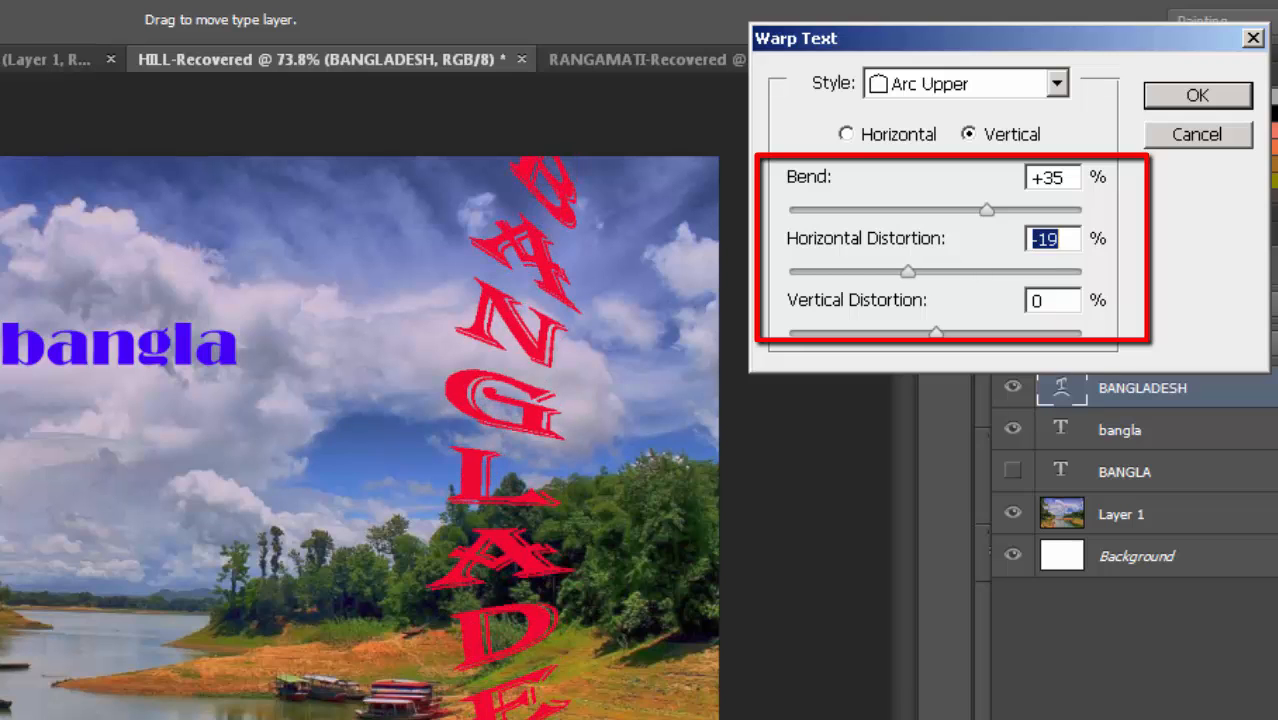
pyautogui.write('0')
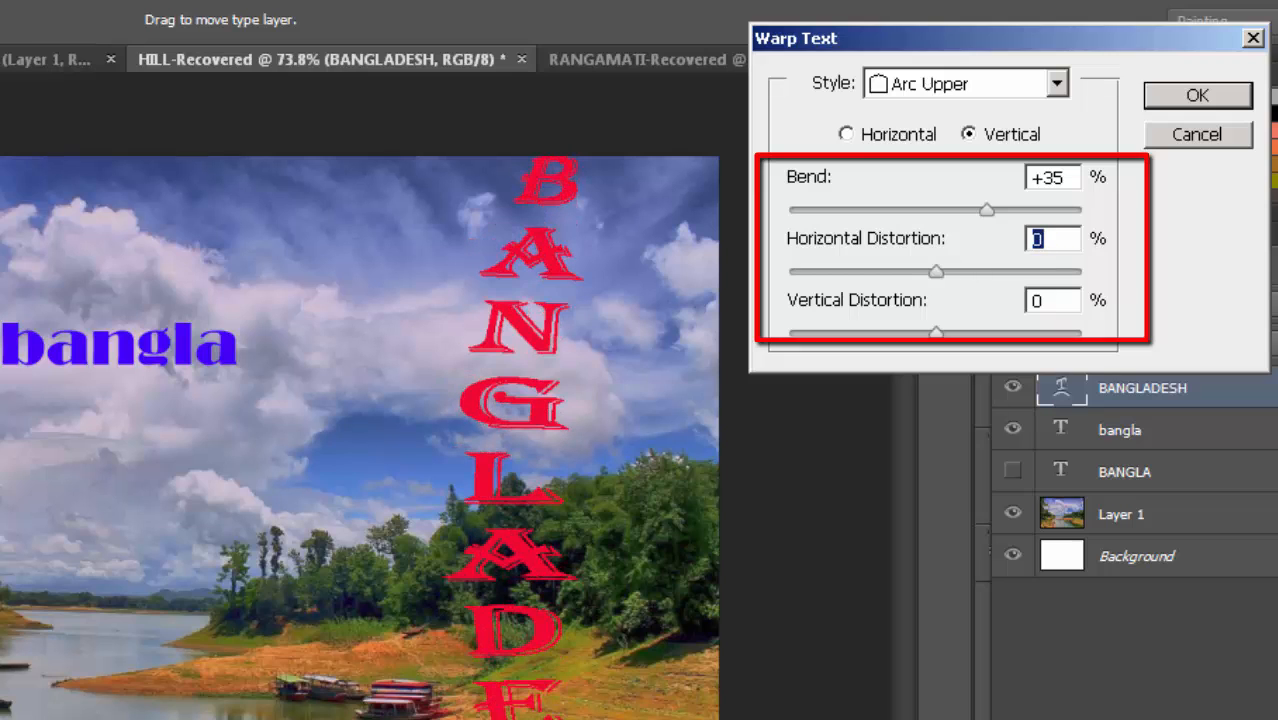
# Set the warp's vertical distortion to +37%, compare the horizontal orientation with the vertical one, and apply the warp as Vertical
pyautogui.press('Tab')
pyautogui.press('Up')
pyautogui.press('Up')
pyautogui.press('Up')
pyautogui.press('Up')
pyautogui.press('Up')
pyautogui.press('Up')
pyautogui.press('Up')
pyautogui.press('Up')
pyautogui.press('Up')
pyautogui.press('Up')
pyautogui.press('Up')
pyautogui.press('Up')
pyautogui.press('Up')
pyautogui.press('Up')
pyautogui.press('Up')
pyautogui.press('Up')
pyautogui.press('Up')
pyautogui.press('Up')
pyautogui.press('Up')
pyautogui.press('Up')
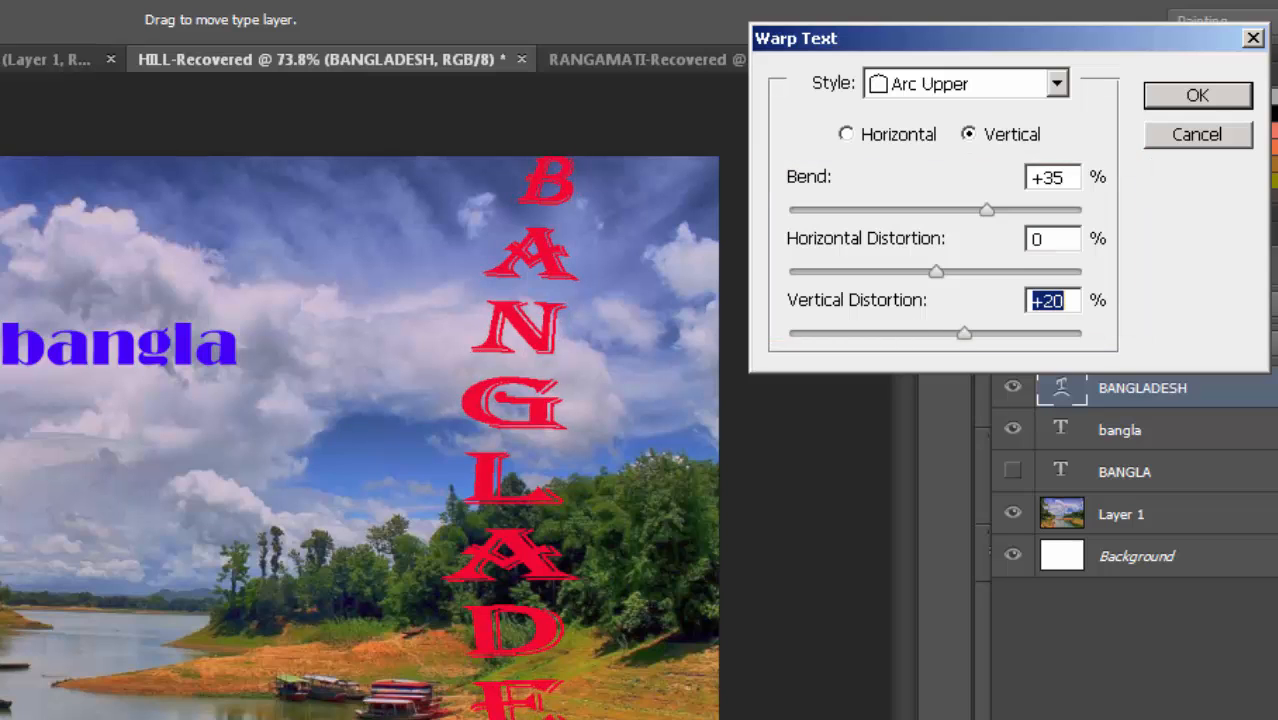
pyautogui.write('37')
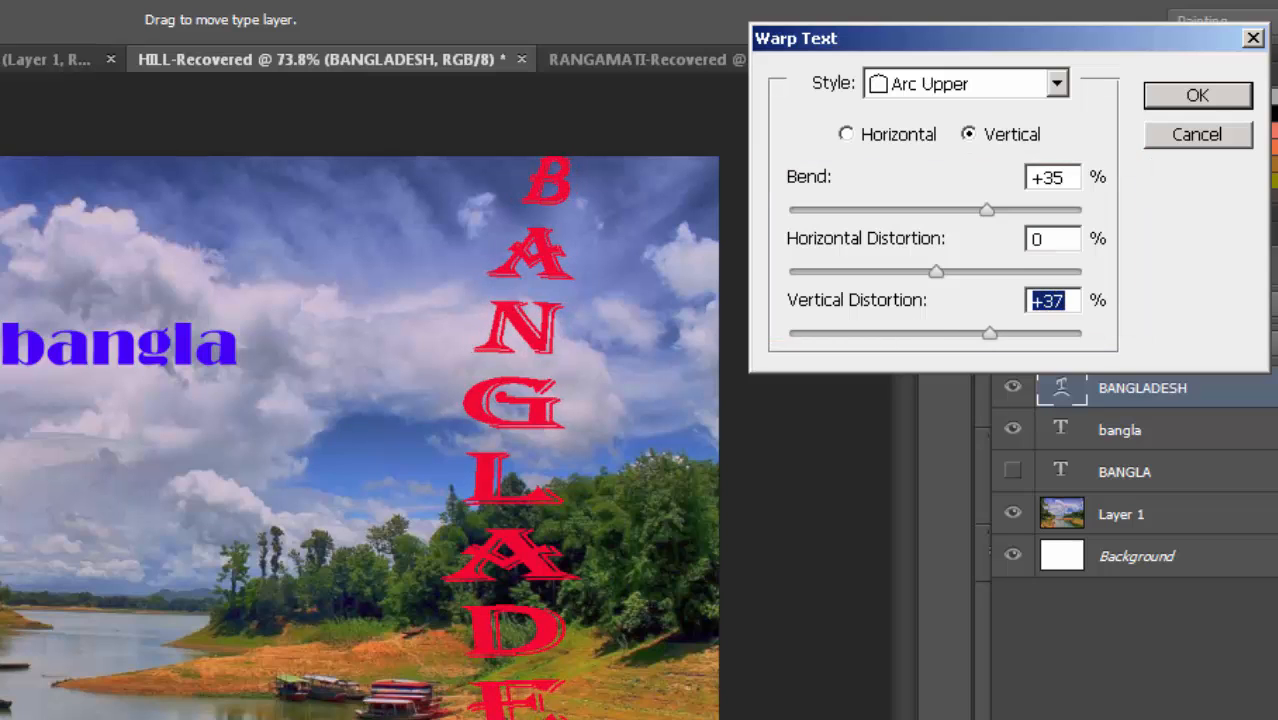
pyautogui.click(847, 134)
pyautogui.click(968, 134)
pyautogui.click(1197, 95)
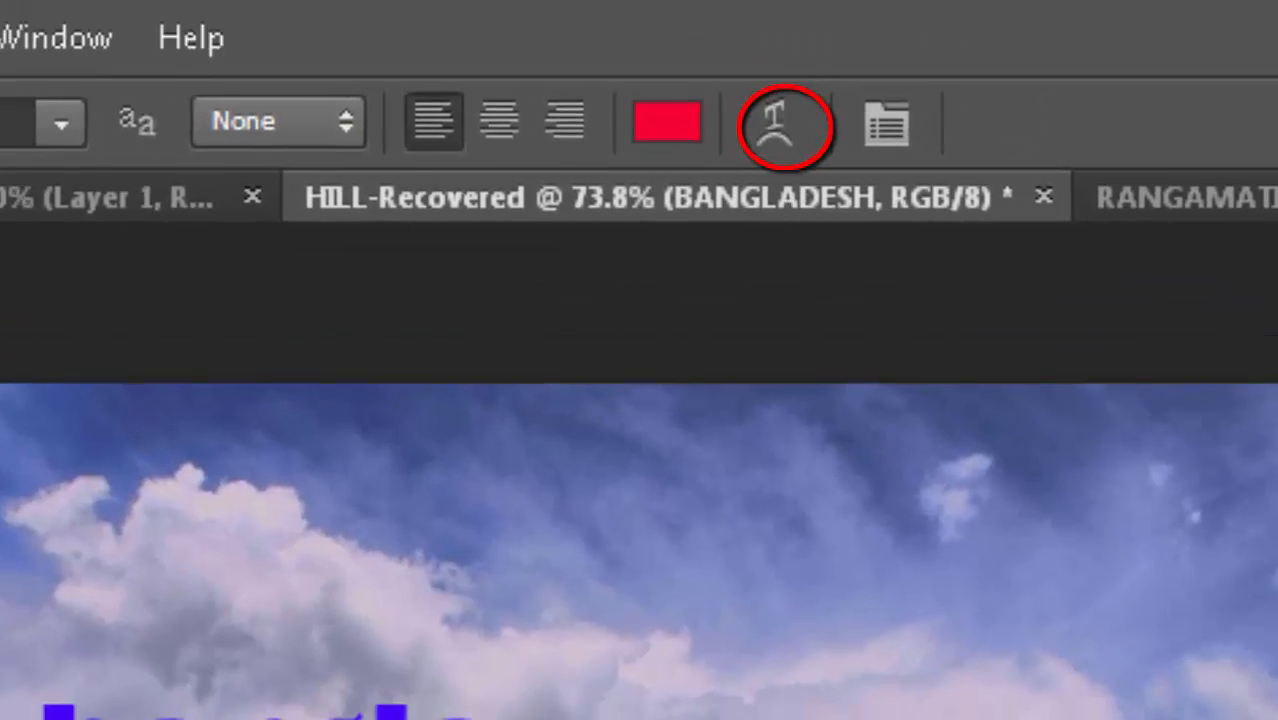
pyautogui.click(41, 27)
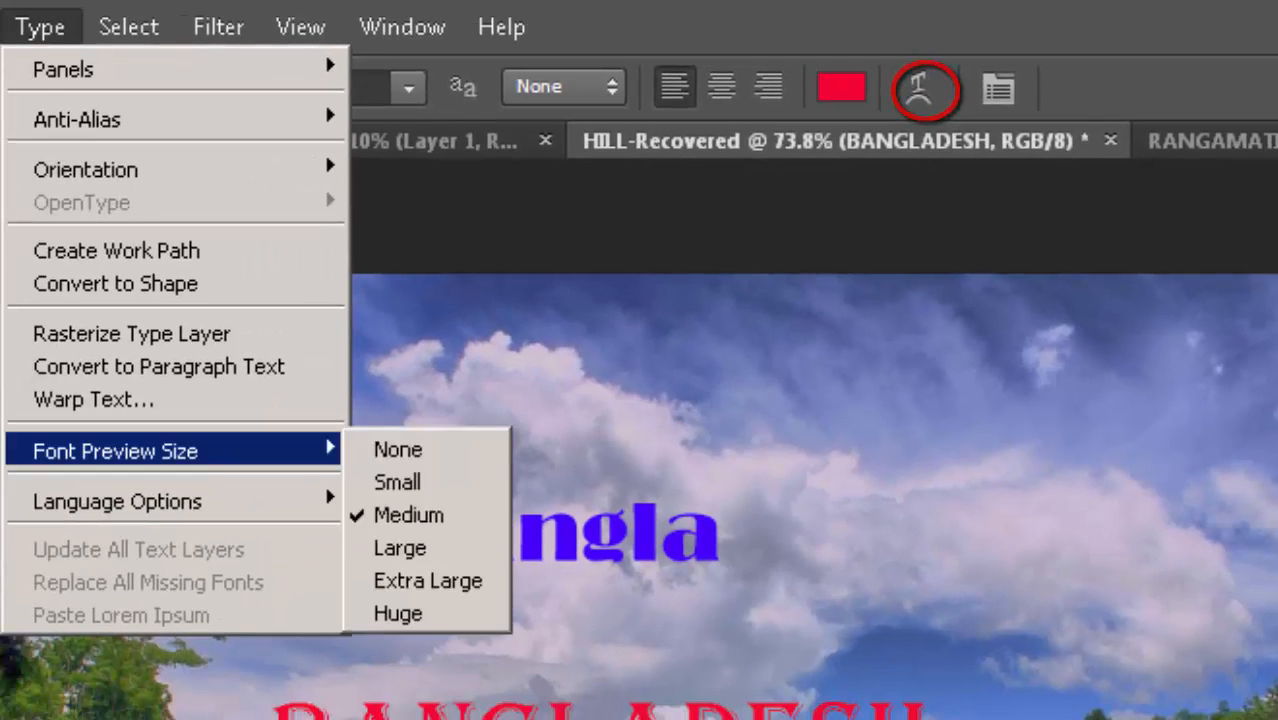
pyautogui.click(93, 399)
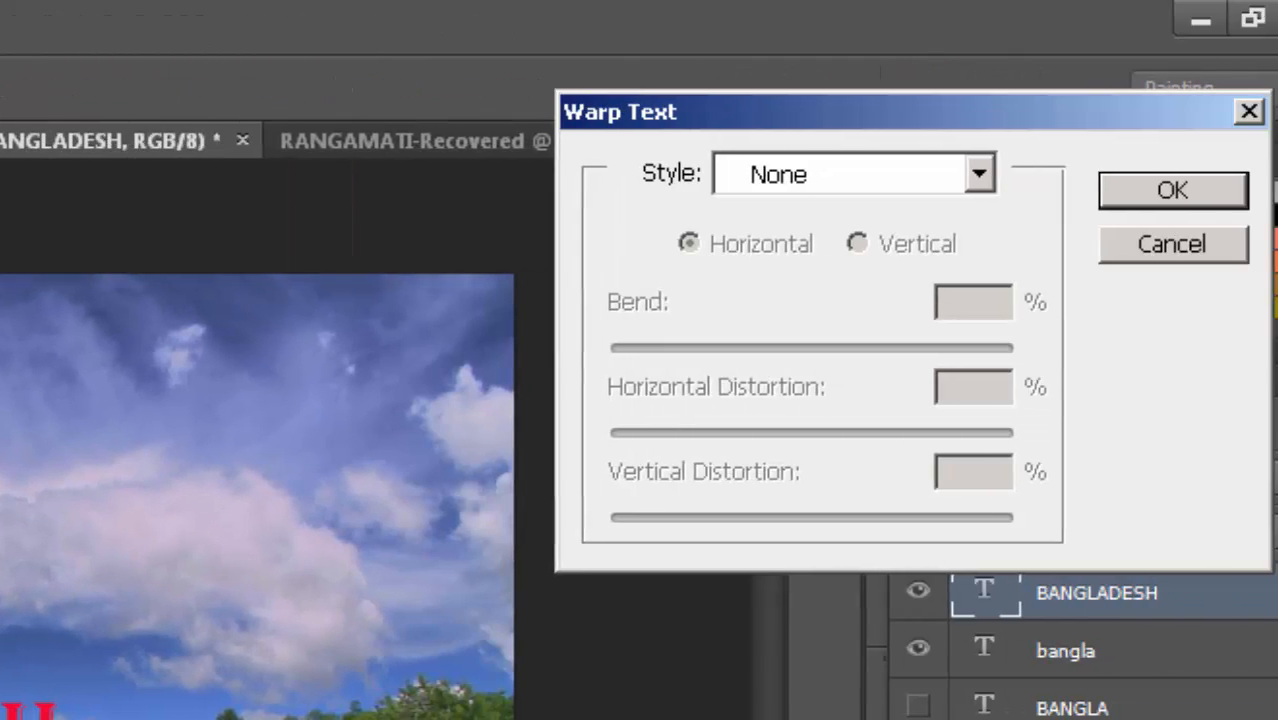
pyautogui.click(1173, 244)
# Try the Bulge and Fish warps on the horizontal BANGLADESH text, giving the Fish warp a horizontal distortion of about -26%
pyautogui.click(166, 87)
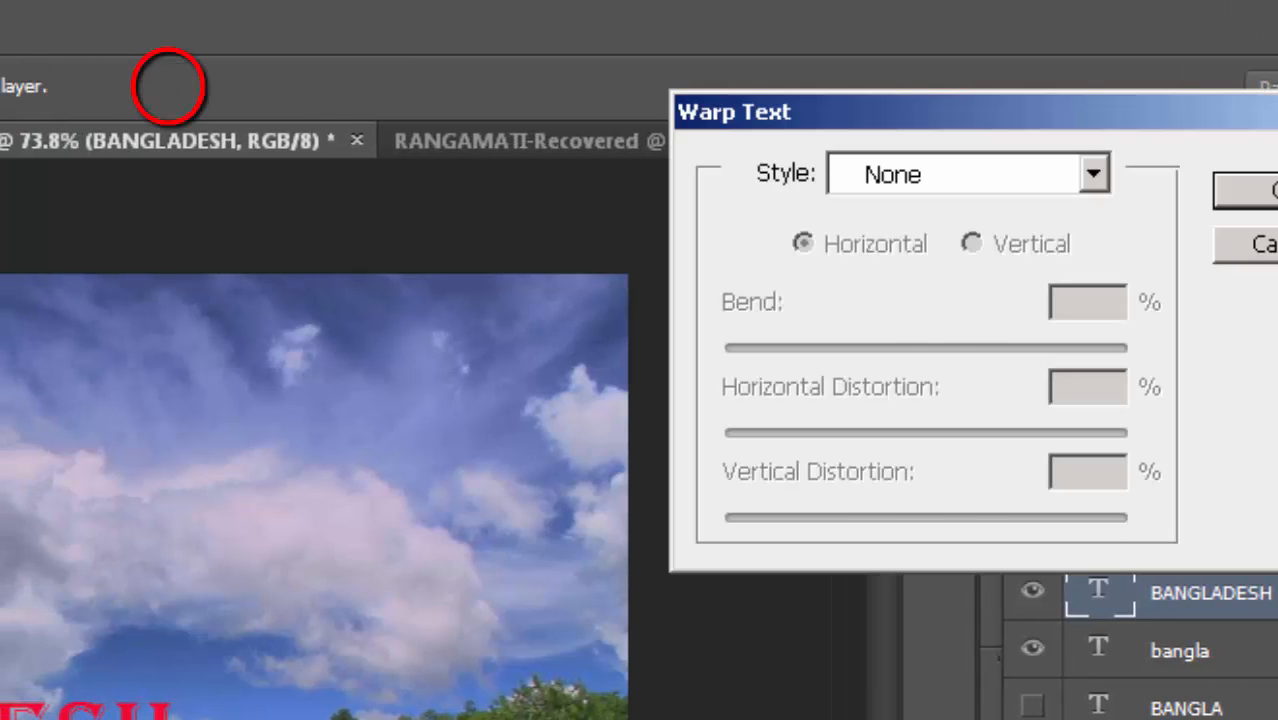
pyautogui.click(1093, 174)
pyautogui.click(915, 459)
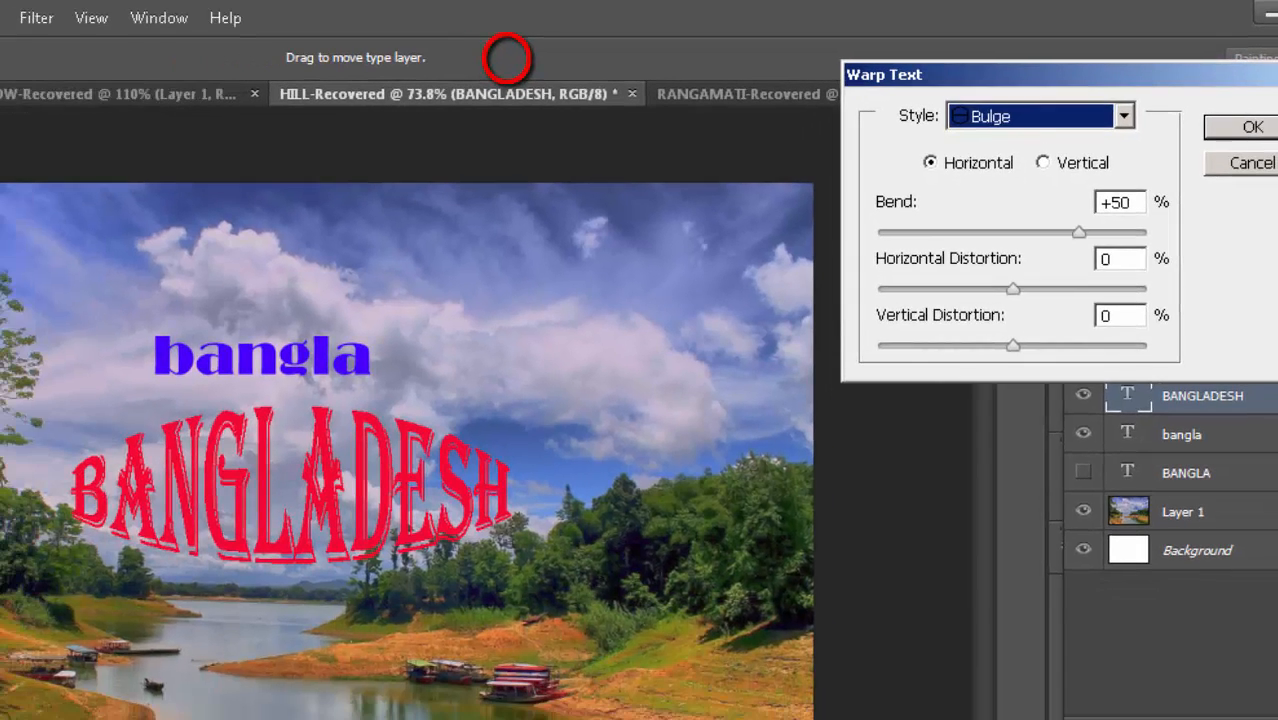
pyautogui.click(1124, 116)
pyautogui.click(1020, 445)
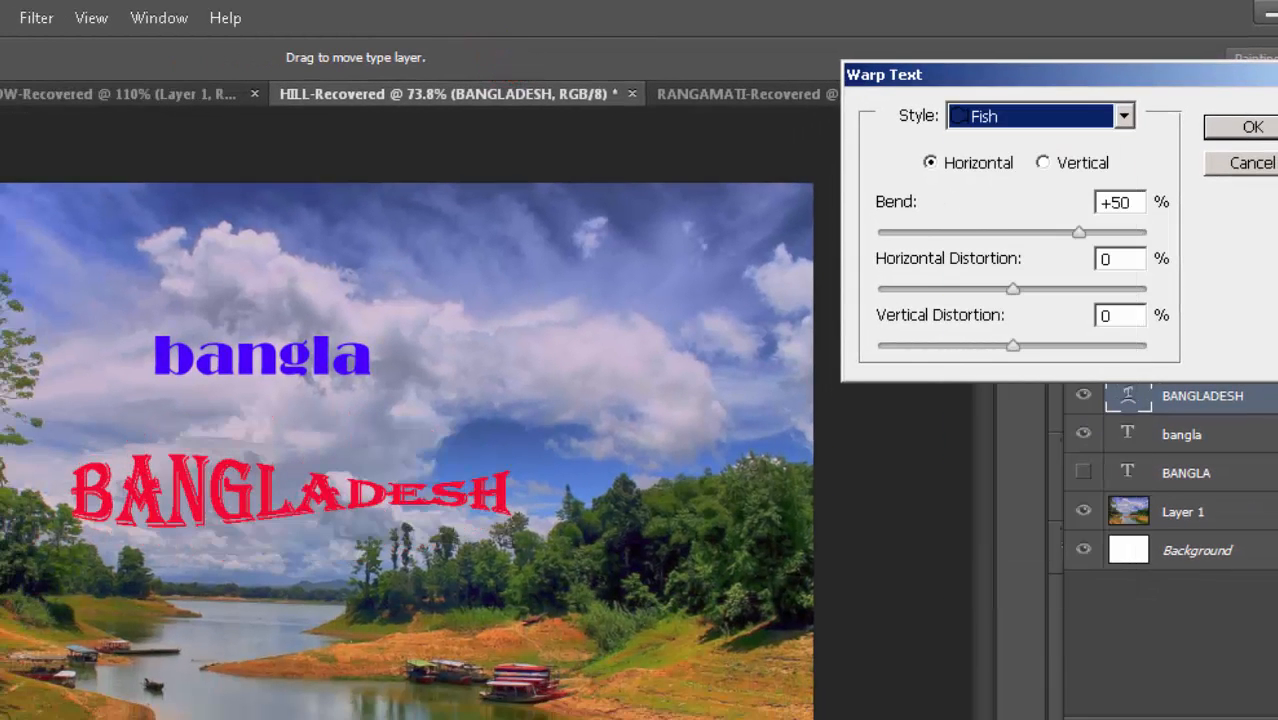
pyautogui.moveTo(1013, 289); pyautogui.dragTo(972, 289)
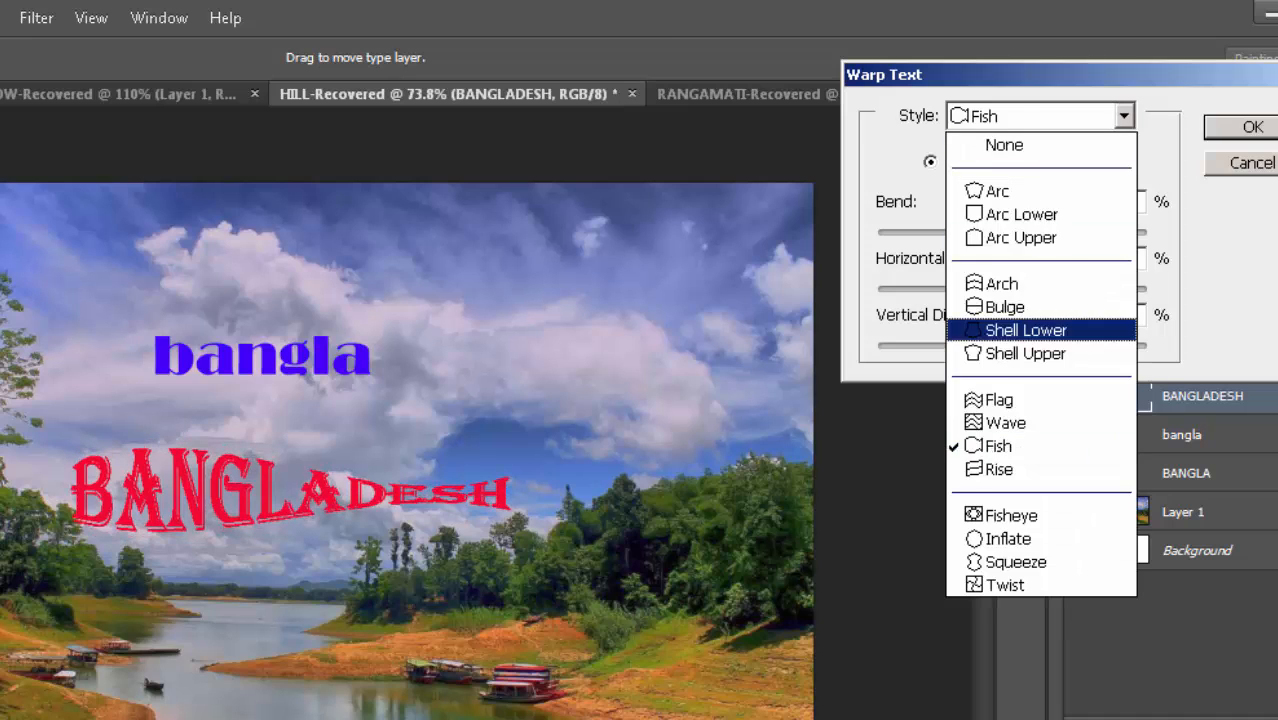
# Try the Inflate, Flag and Wave warp styles on the horizontal BANGLADESH text, and cancel the warp
pyautogui.click(1040, 116)
pyautogui.press('Down')
pyautogui.press('Return')
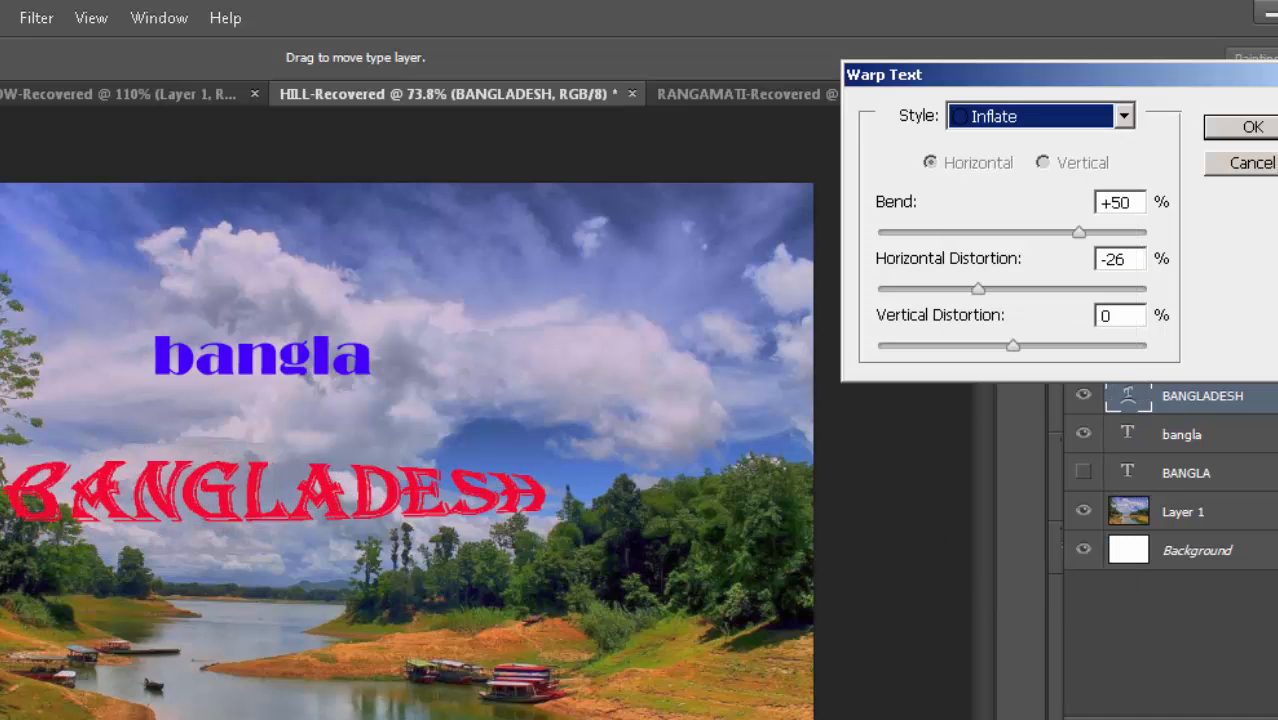
pyautogui.click(1040, 116)
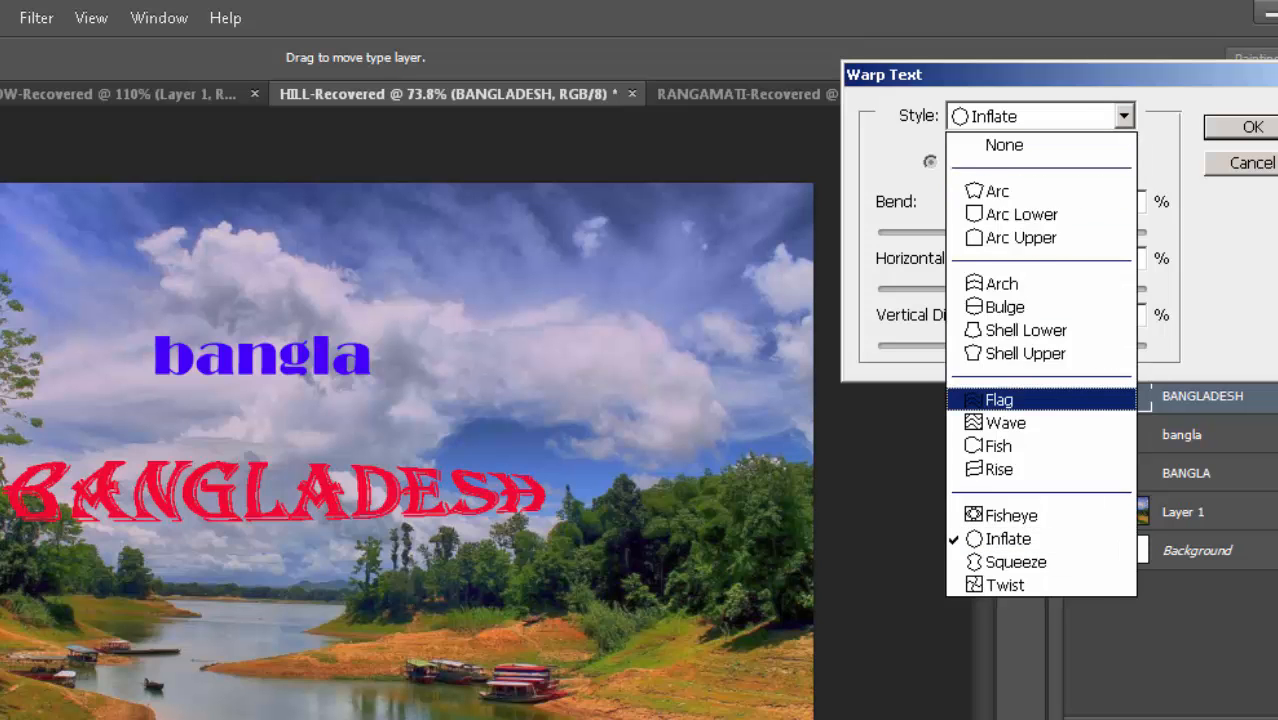
pyautogui.click(998, 397)
pyautogui.click(1040, 116)
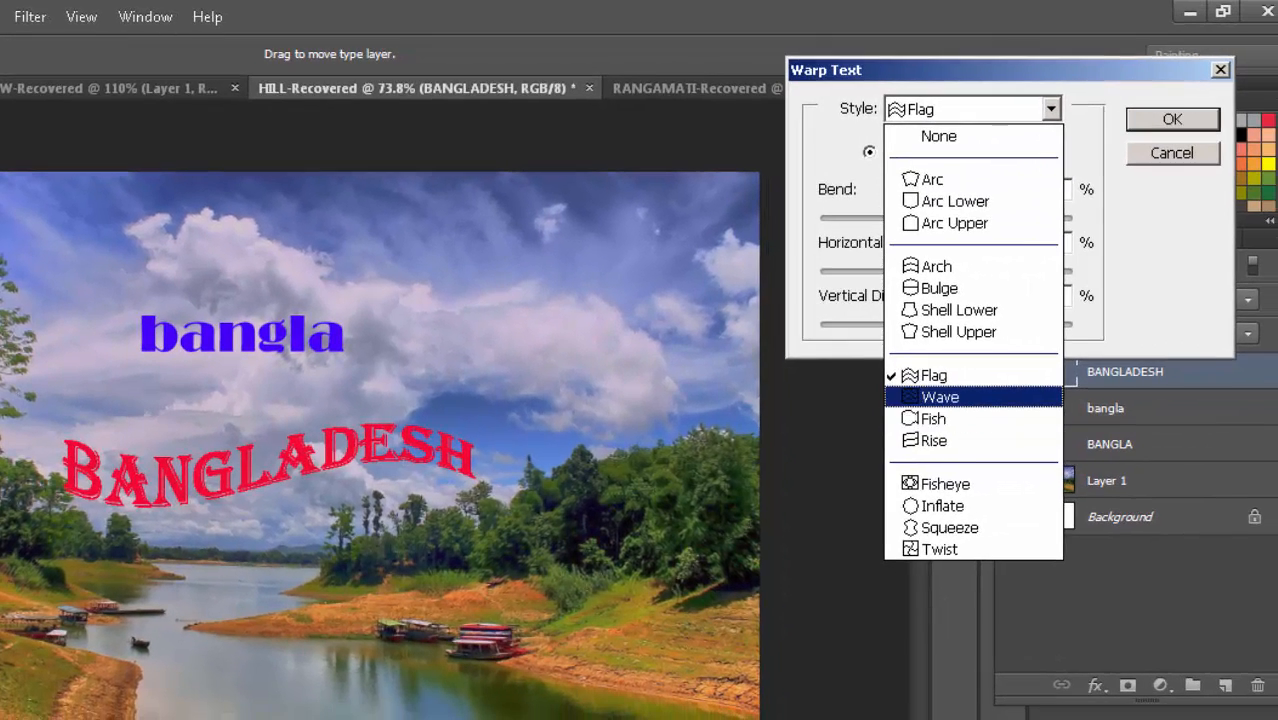
pyautogui.click(990, 422)
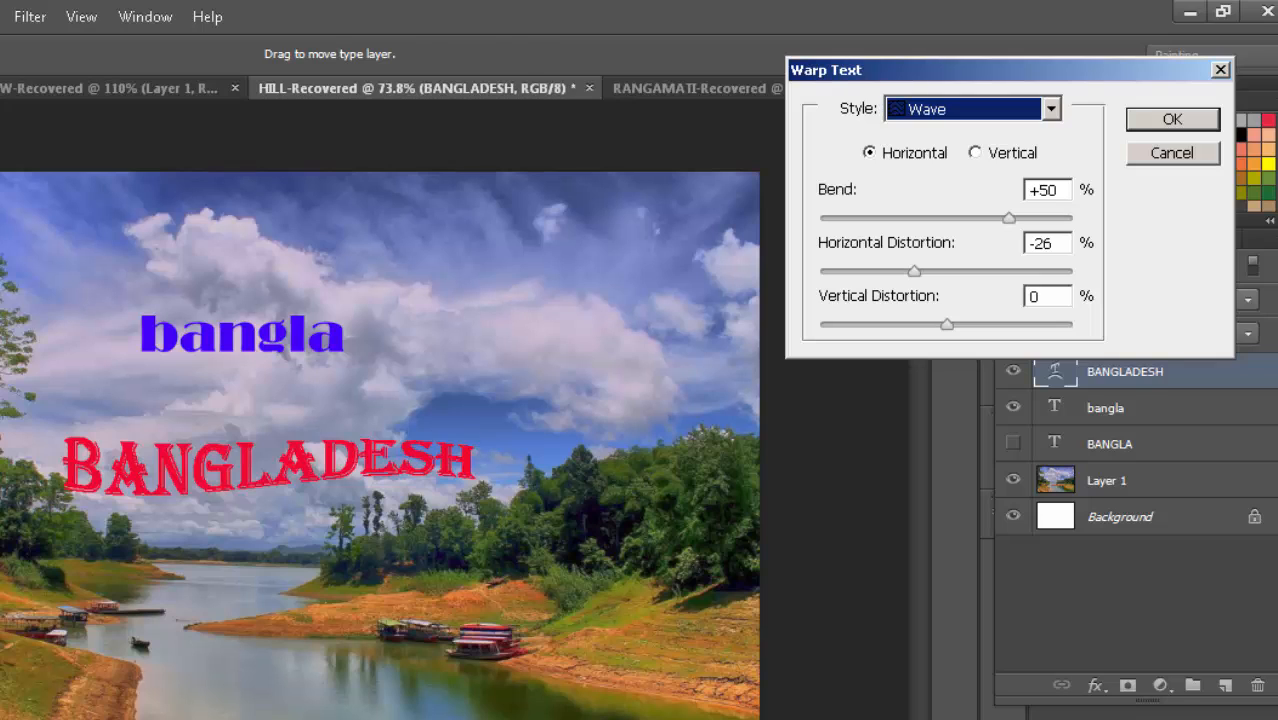
pyautogui.press('Escape')
# Reopen the text warp settings, choose the Arc style for BANGLADESH, and compare its horizontal and vertical orientations
pyautogui.click(468, 54)
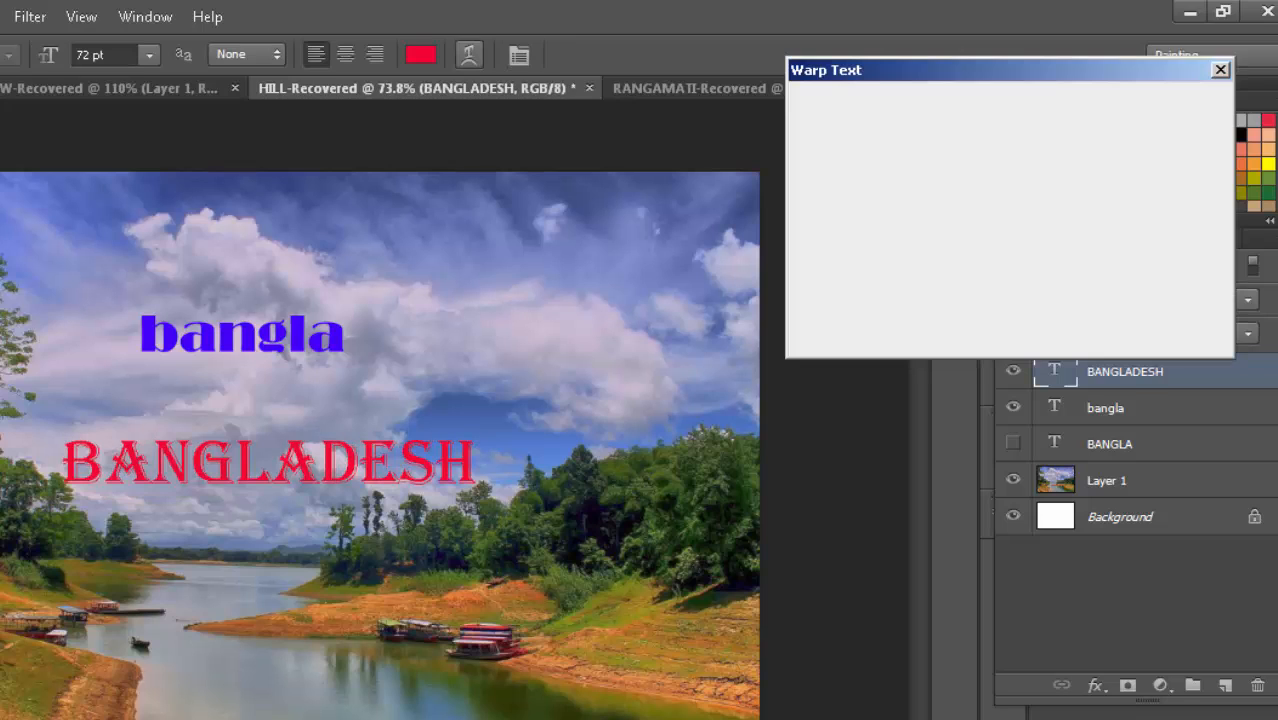
pyautogui.click(1051, 109)
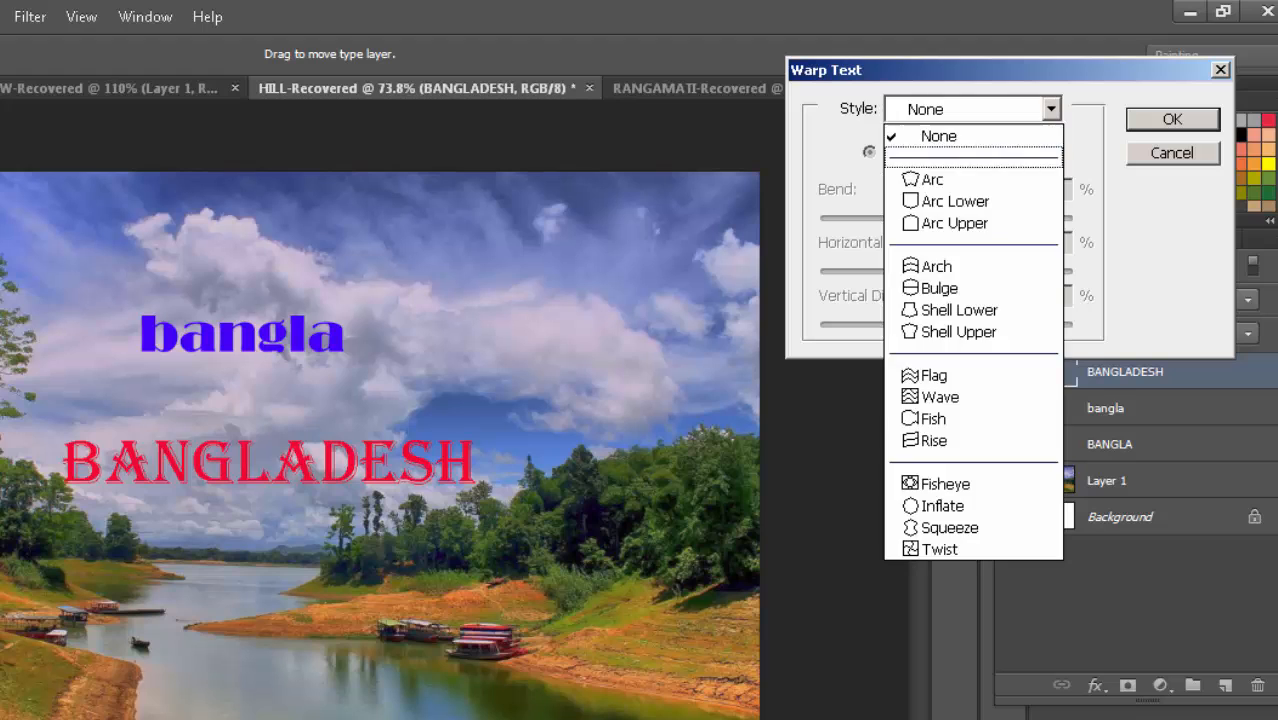
pyautogui.click(938, 178)
pyautogui.click(976, 153)
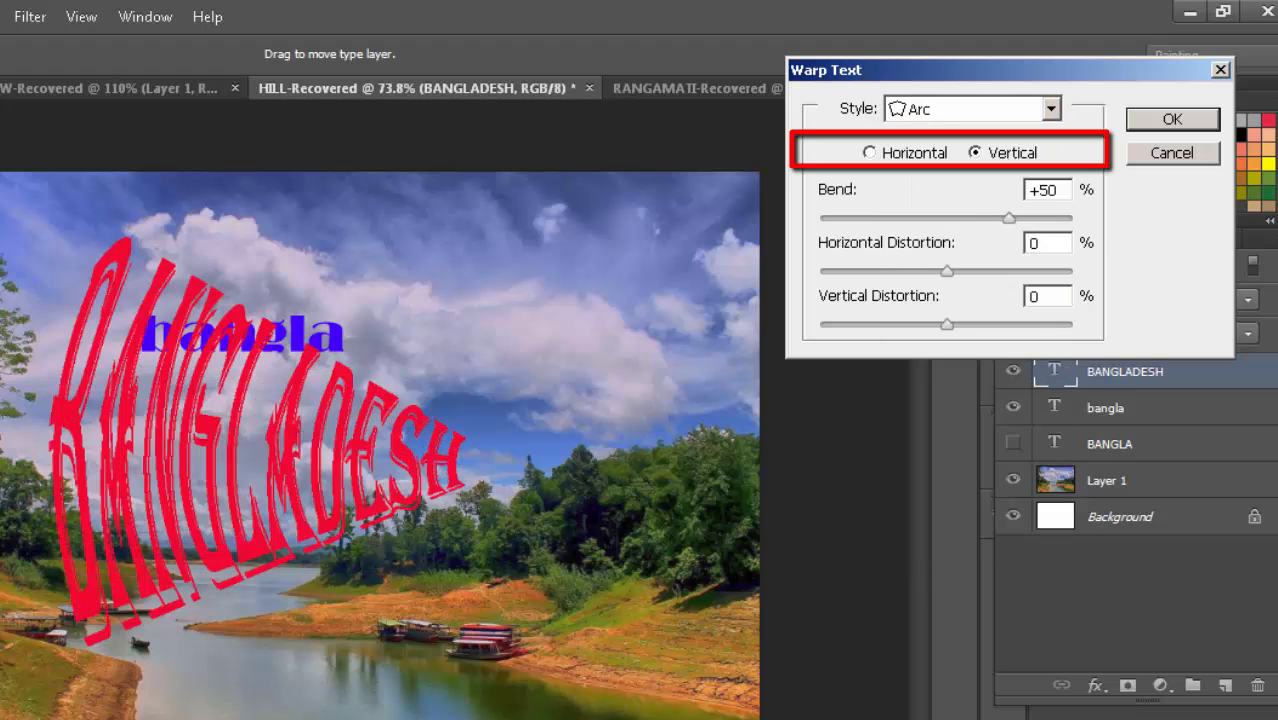
pyautogui.click(869, 153)
pyautogui.click(975, 153)
pyautogui.click(869, 153)
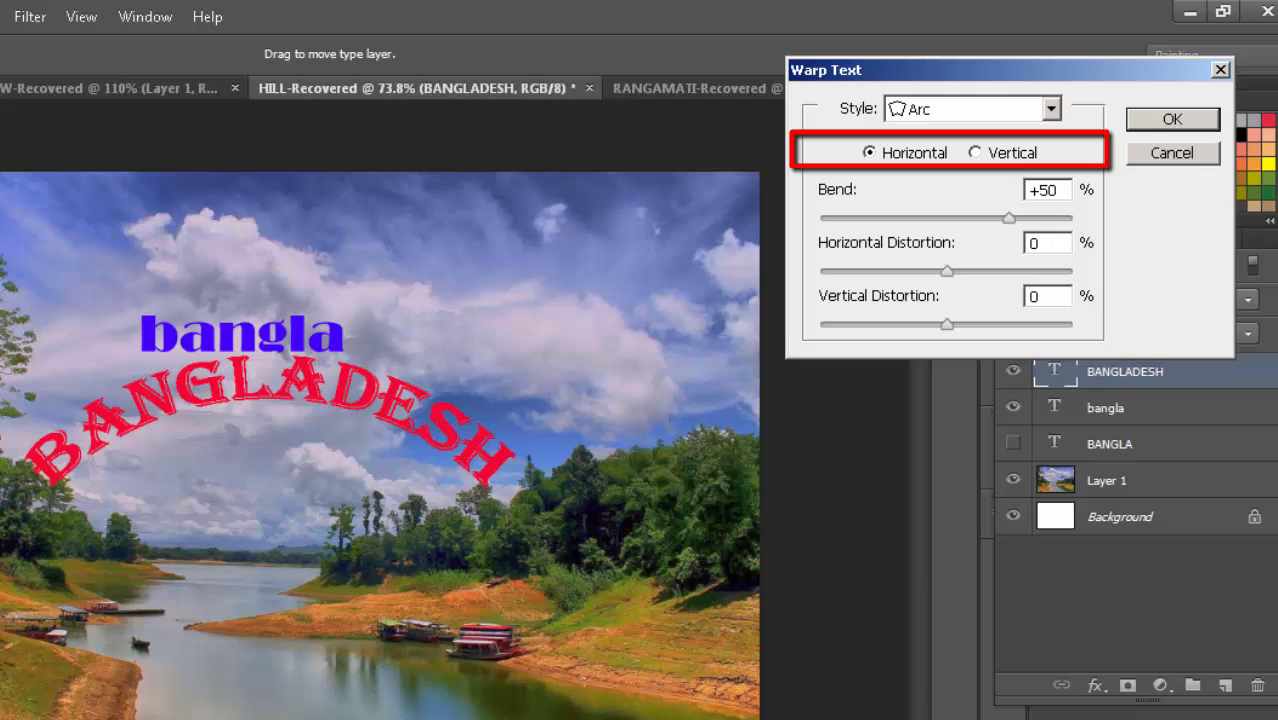
pyautogui.click(974, 152)
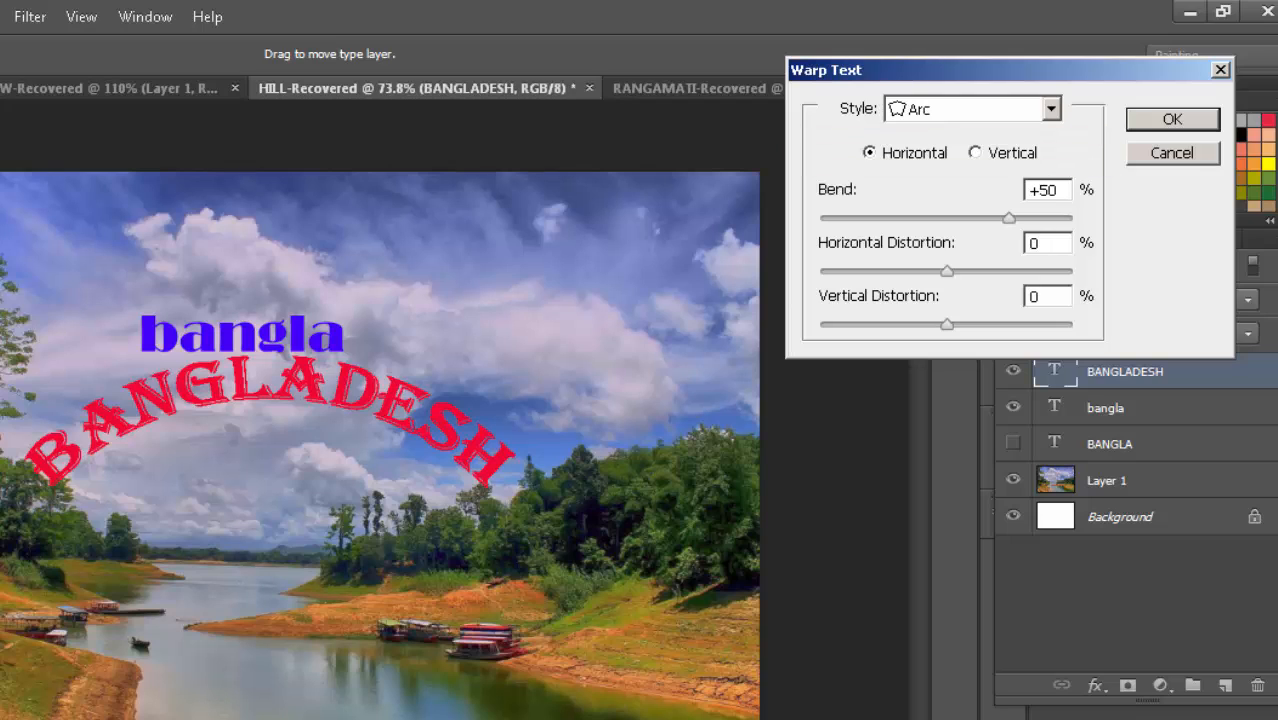
# Try reducing the bend of the horizontal Arc warp on BANGLADESH to +31%, and cancel the warp
pyautogui.moveTo(1009, 218); pyautogui.dragTo(982, 218)
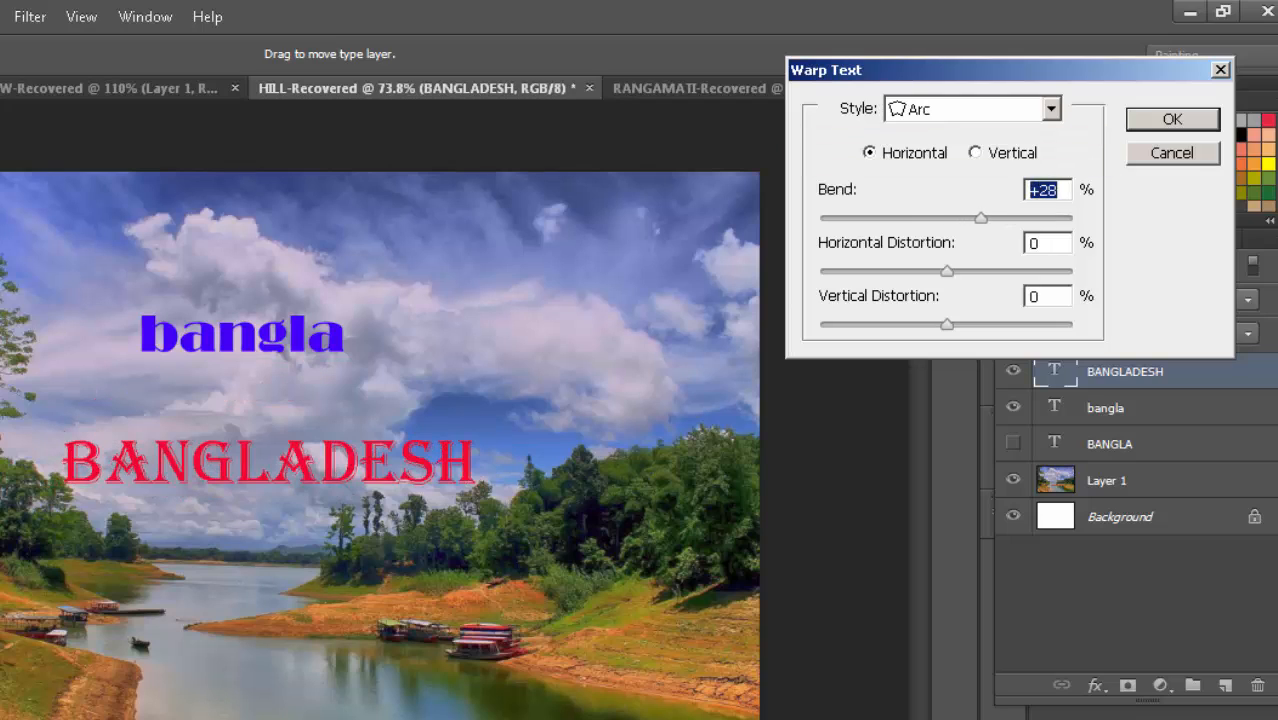
pyautogui.press('Up')
pyautogui.press('Up')
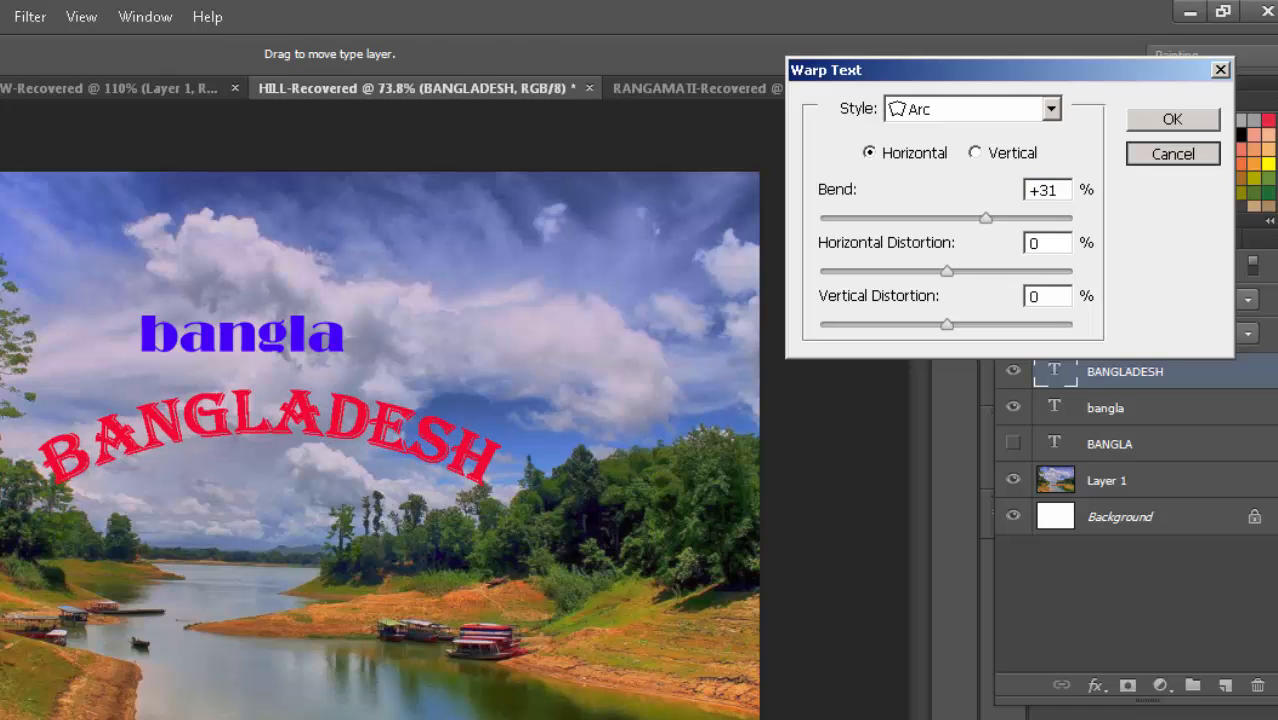
pyautogui.press('Escape')
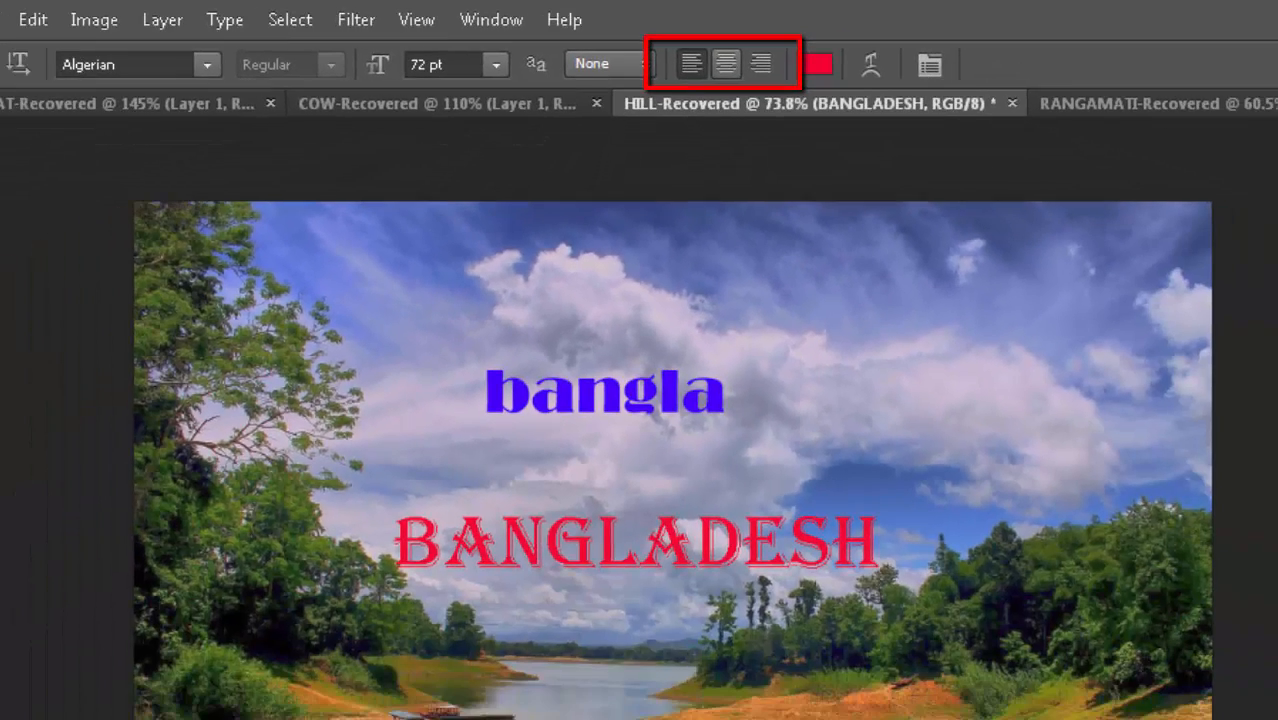
# Try center and right alignment on the BANGLADESH text, and return it to left alignment
pyautogui.hotkey('ctrl', 'shift', 'r')
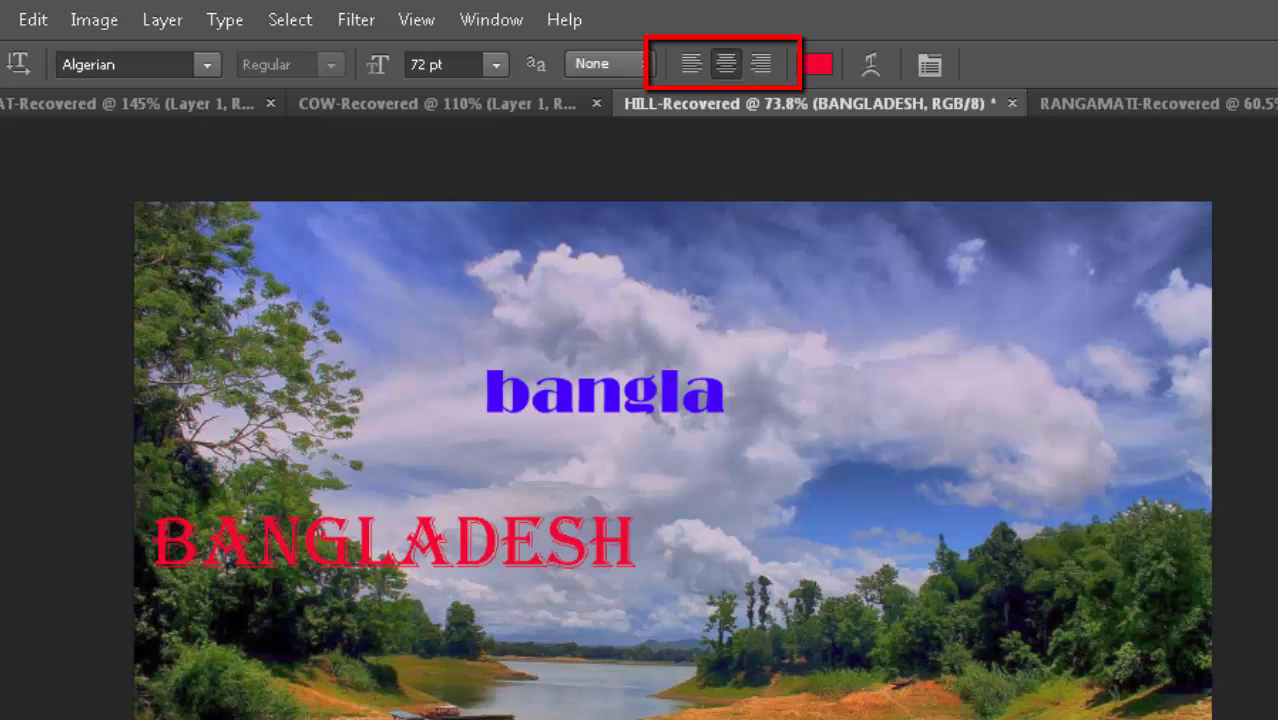
pyautogui.hotkey('ctrl', 'shift', 'r')
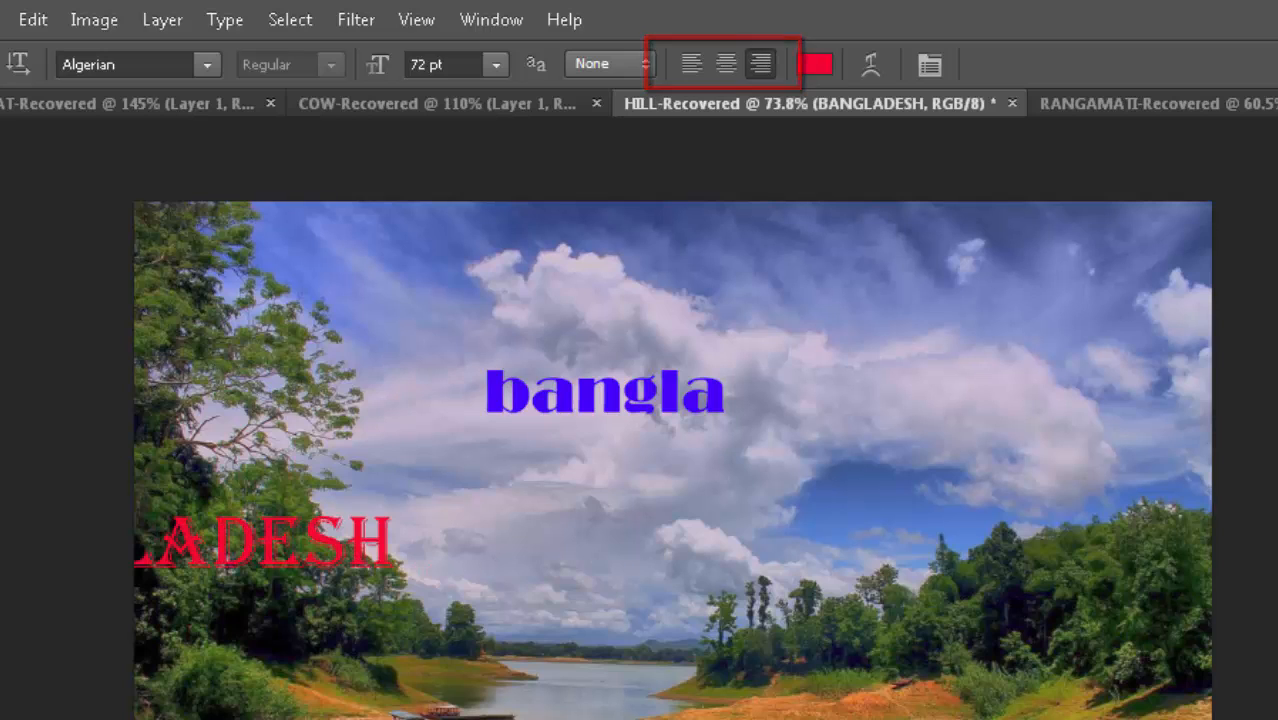
pyautogui.hotkey('ctrl', 'shift', 'c')
pyautogui.hotkey('ctrl', 'shift', 'l')
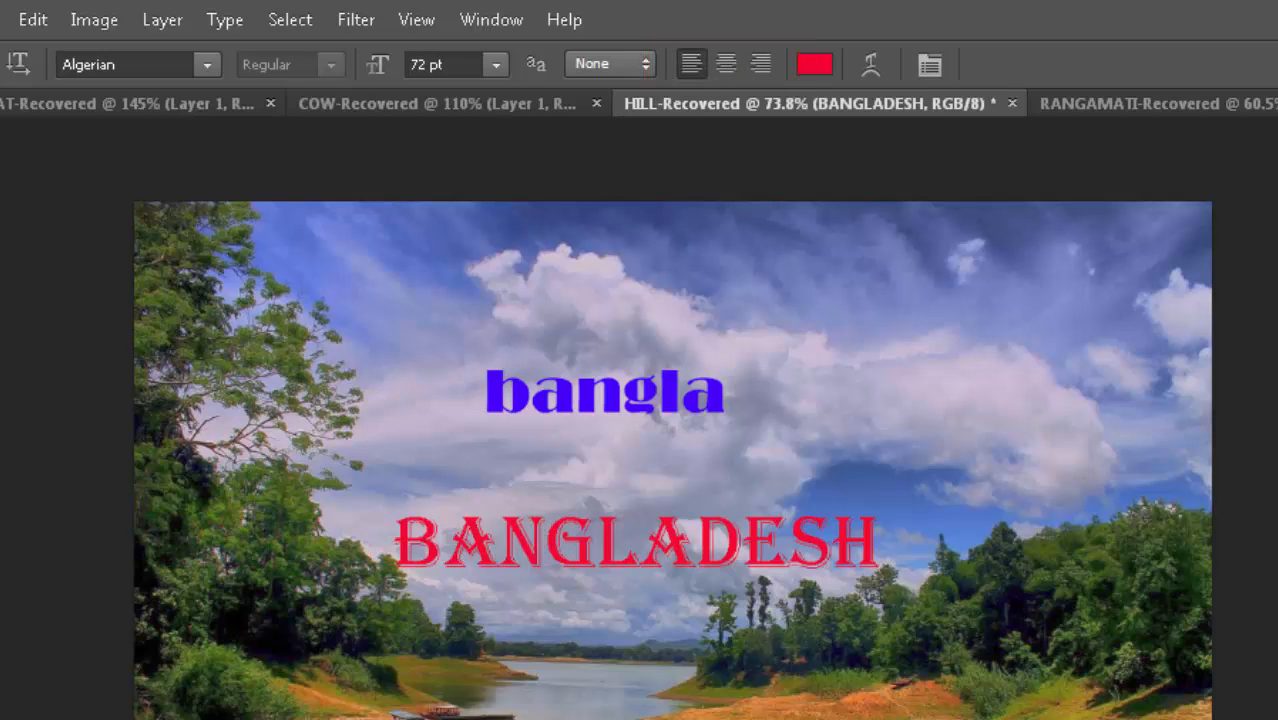